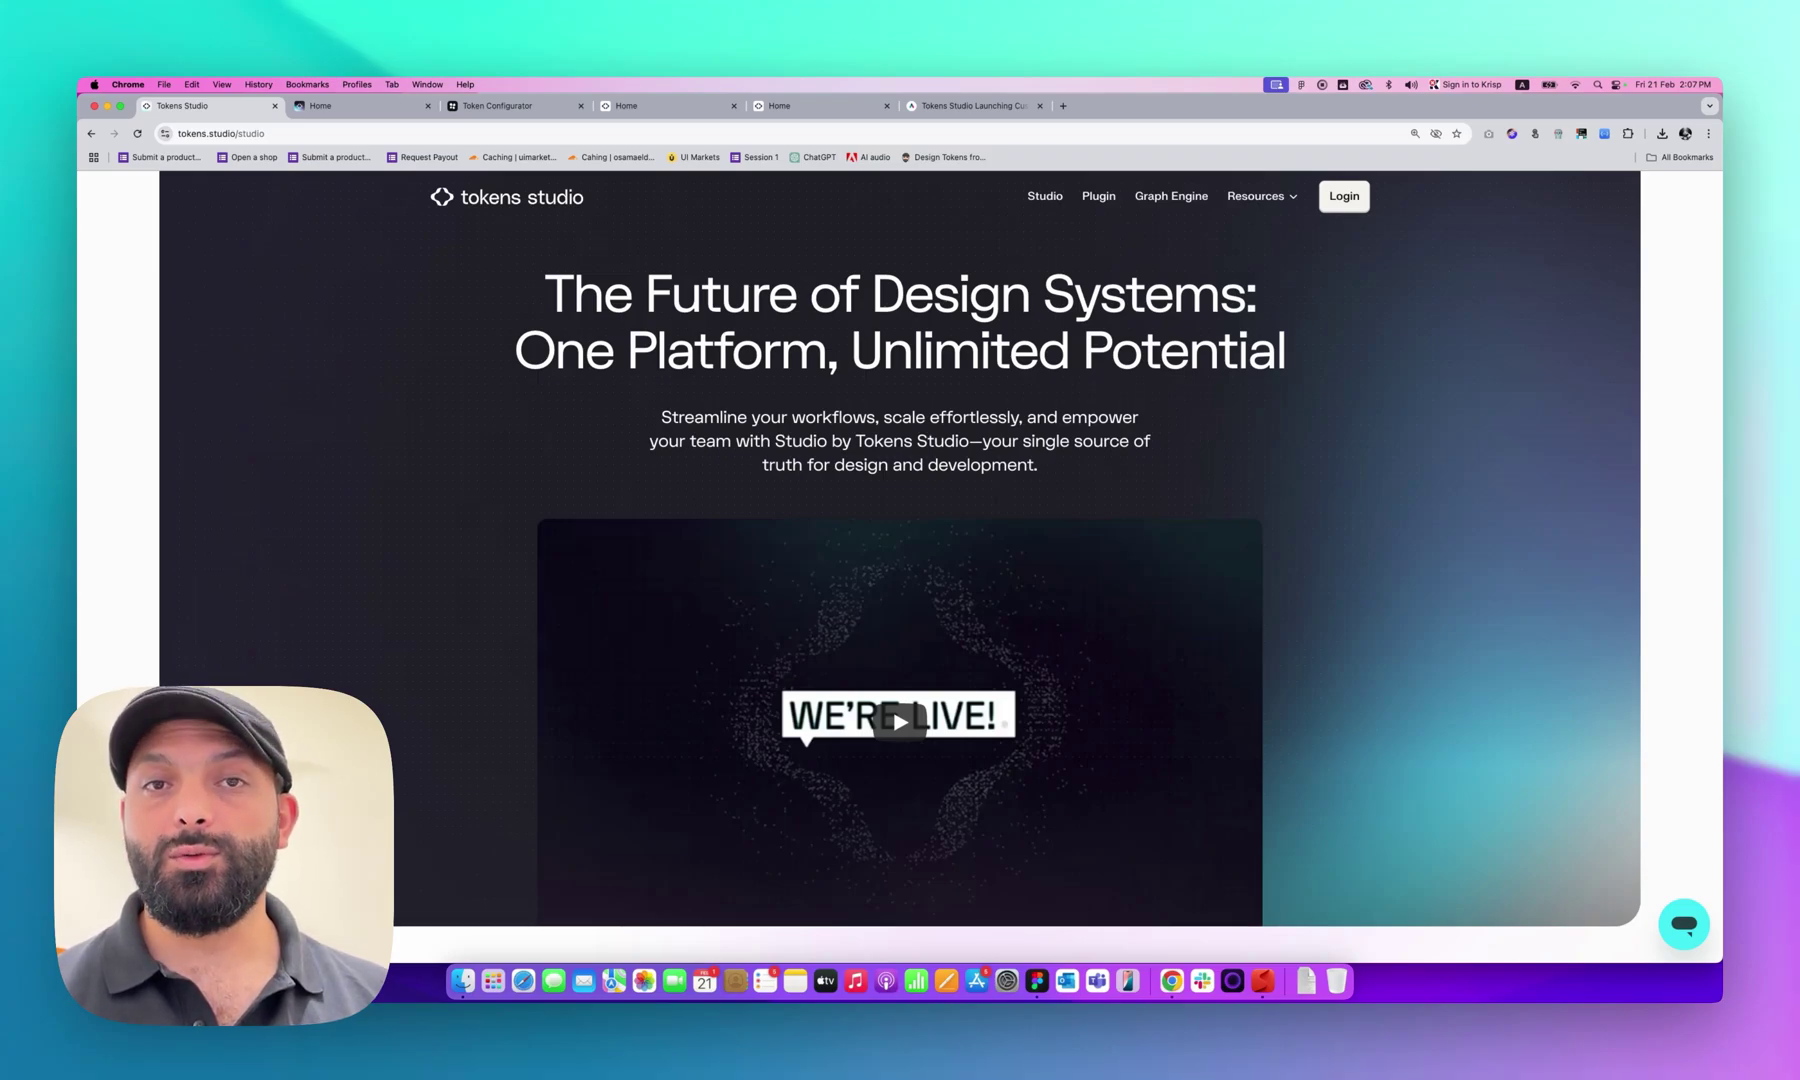
# Go back from tokens.studio/studio to the home page headlined 'Shaping the Future of Branding and Design Systems'
pyautogui.press('super+bracketleft')
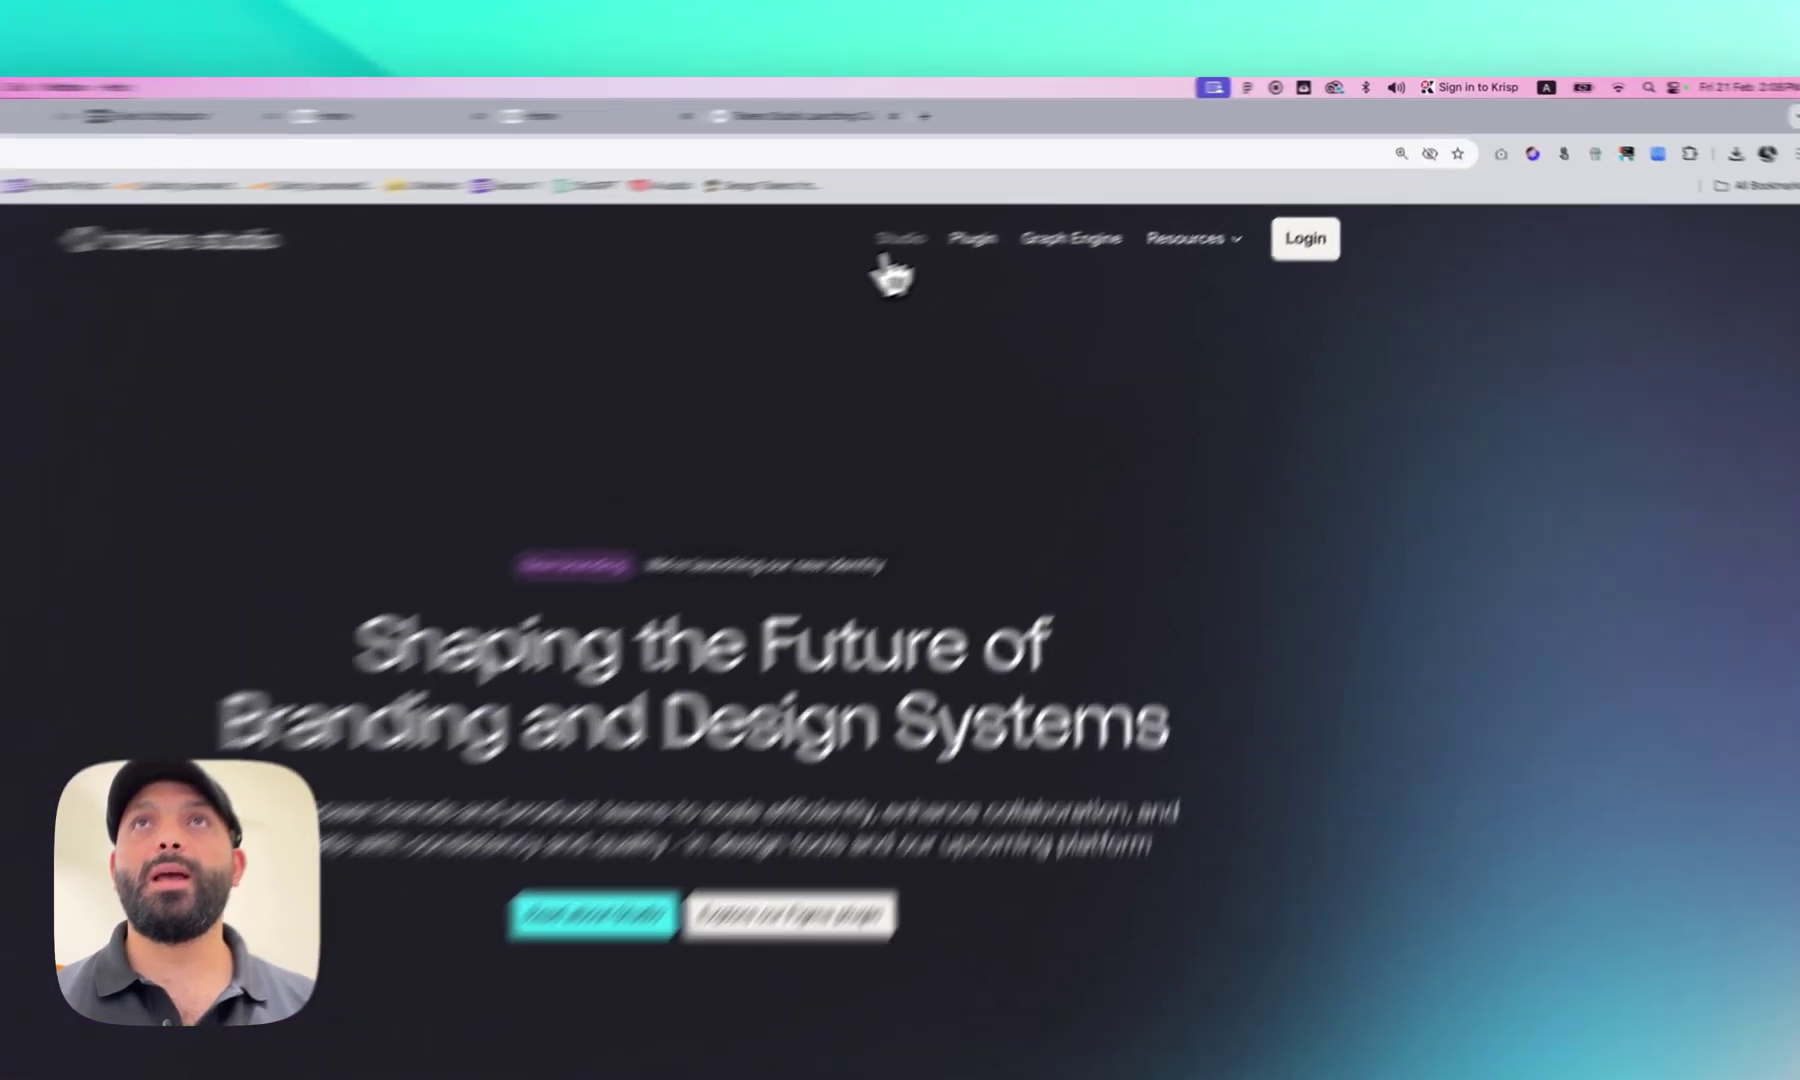
# Open the Studio product page and play the Token Flow and Theme & Multi-brand Management demos
pyautogui.click(1037, 199)
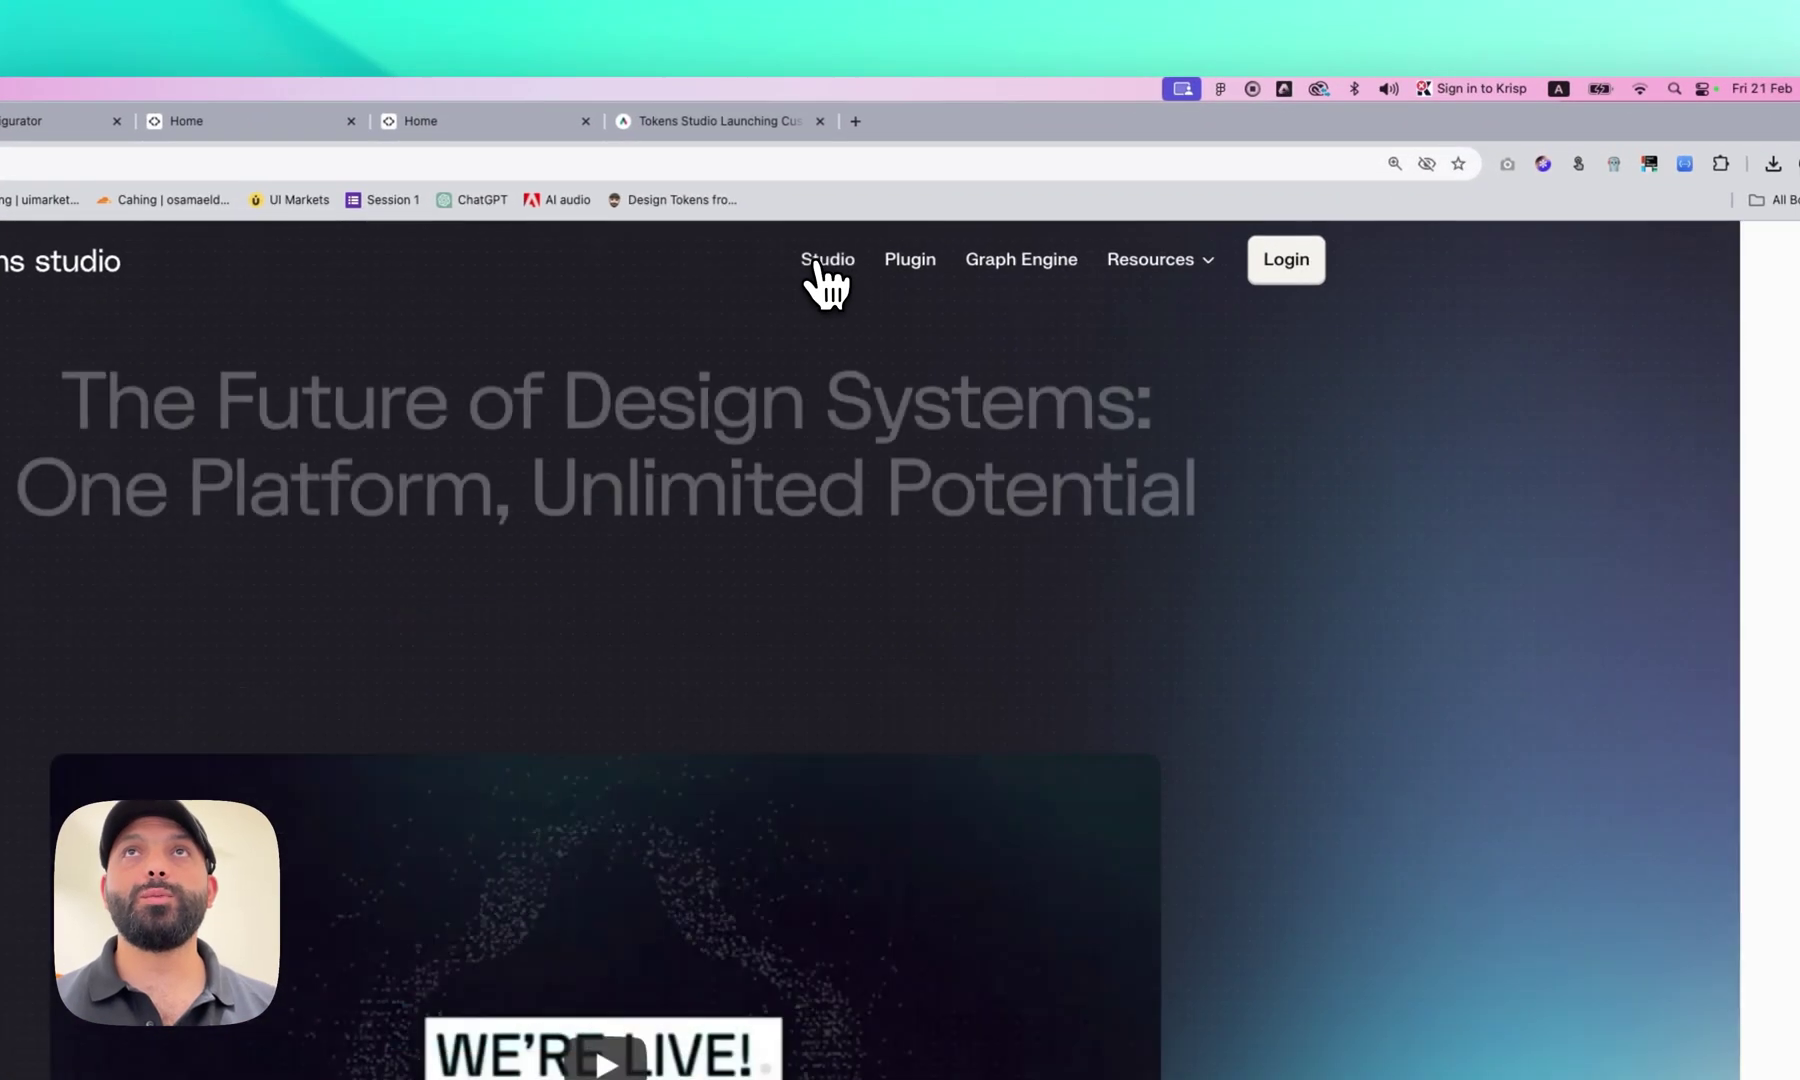
pyautogui.scroll(-5, 1077, 542)
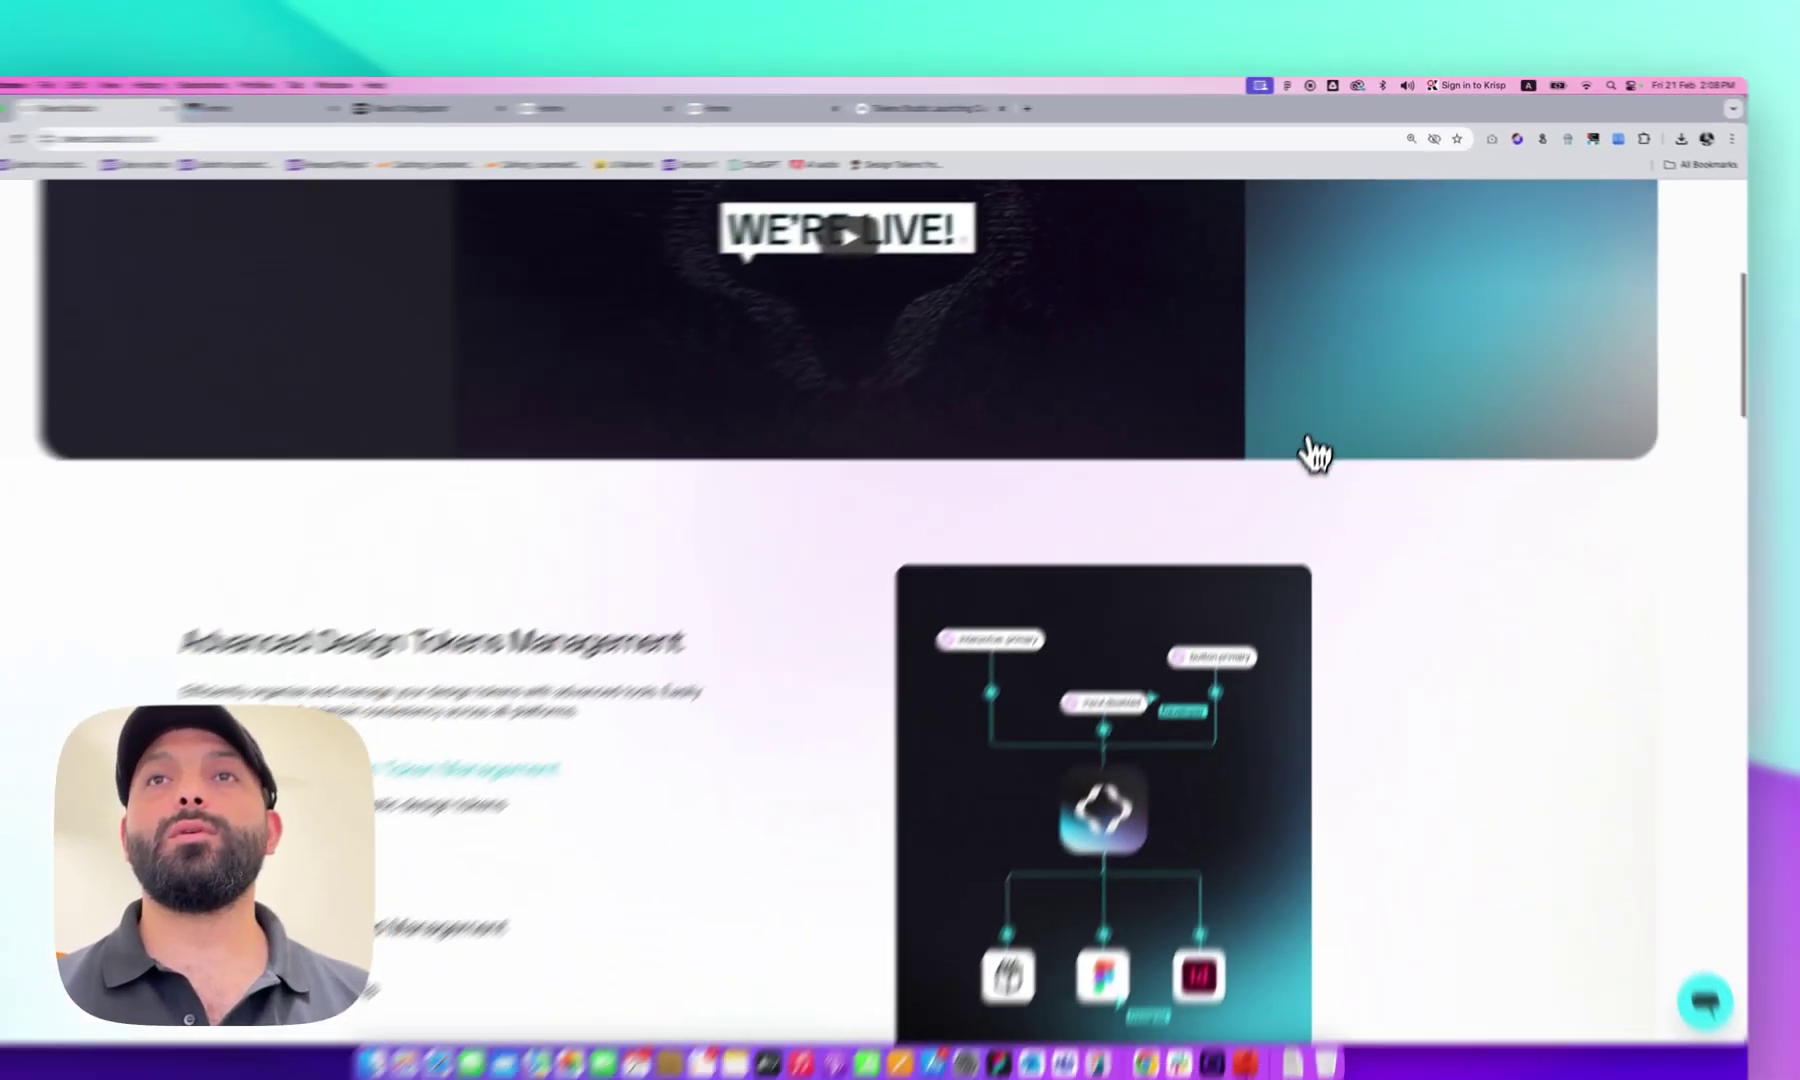
pyautogui.scroll(-3, 1315, 453)
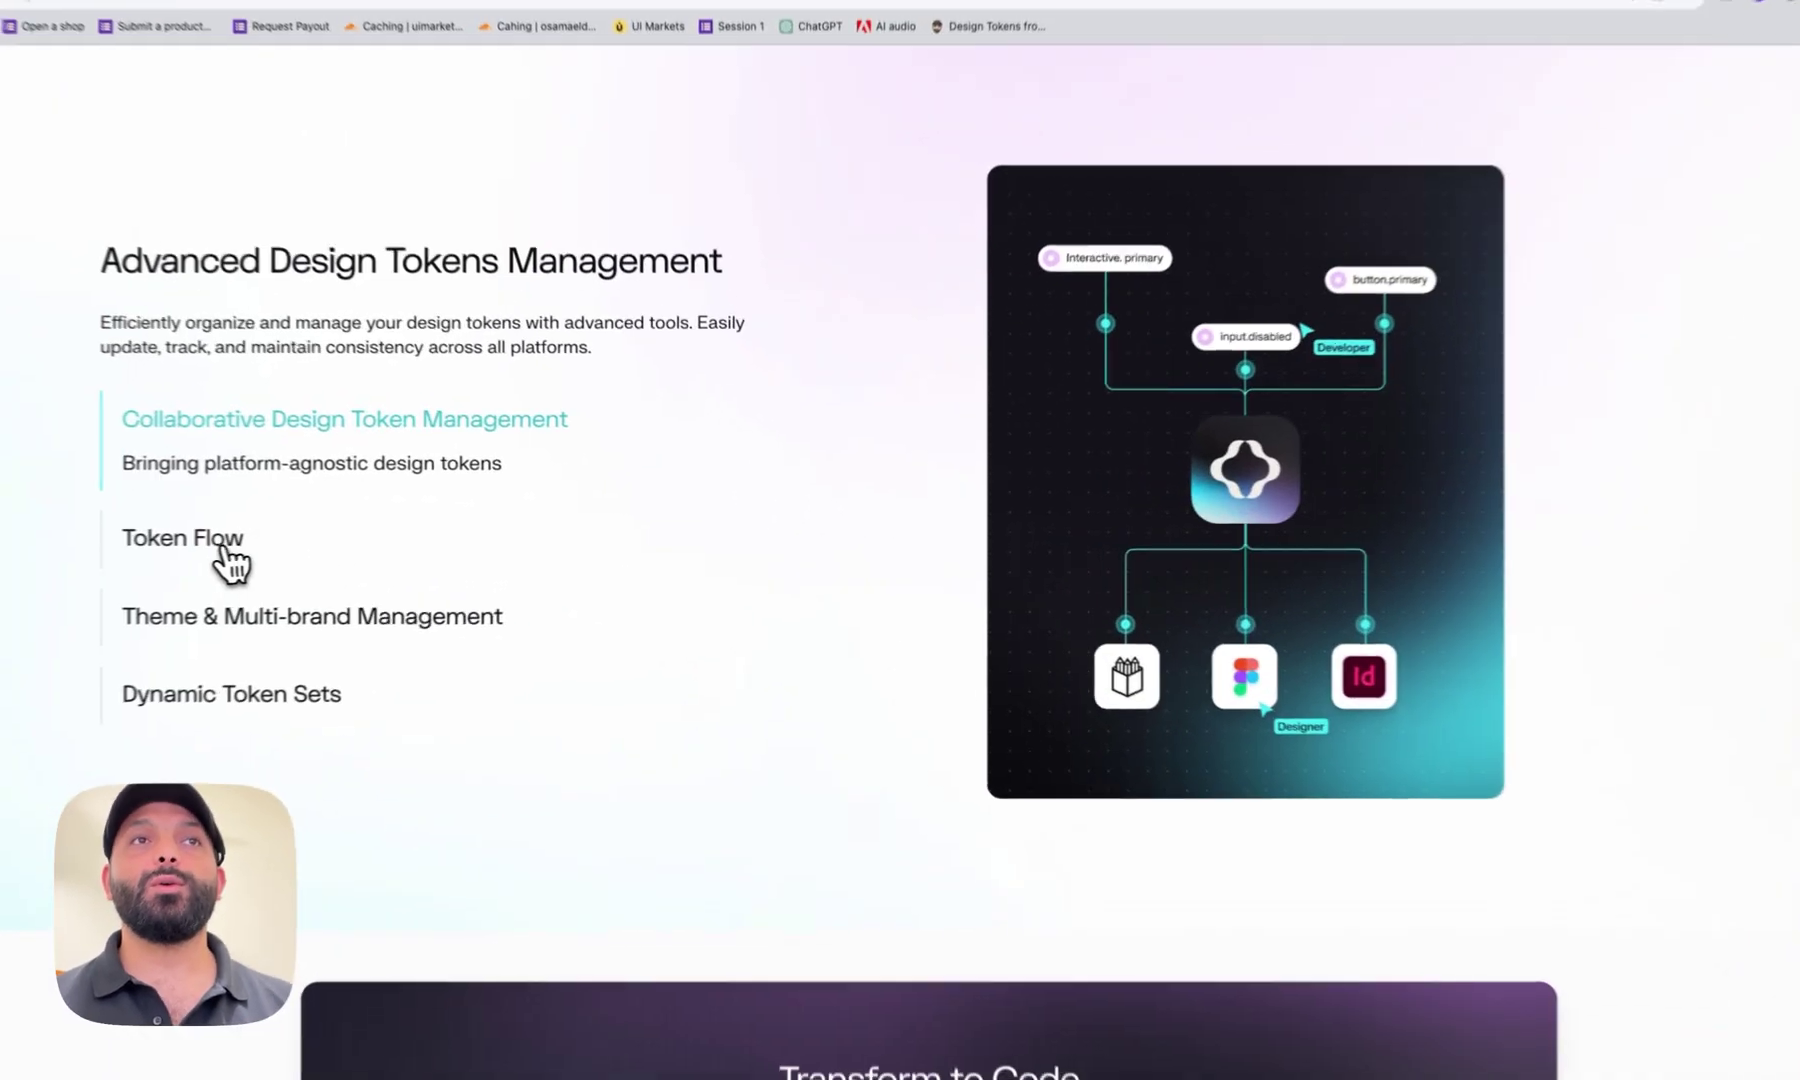
pyautogui.click(230, 560)
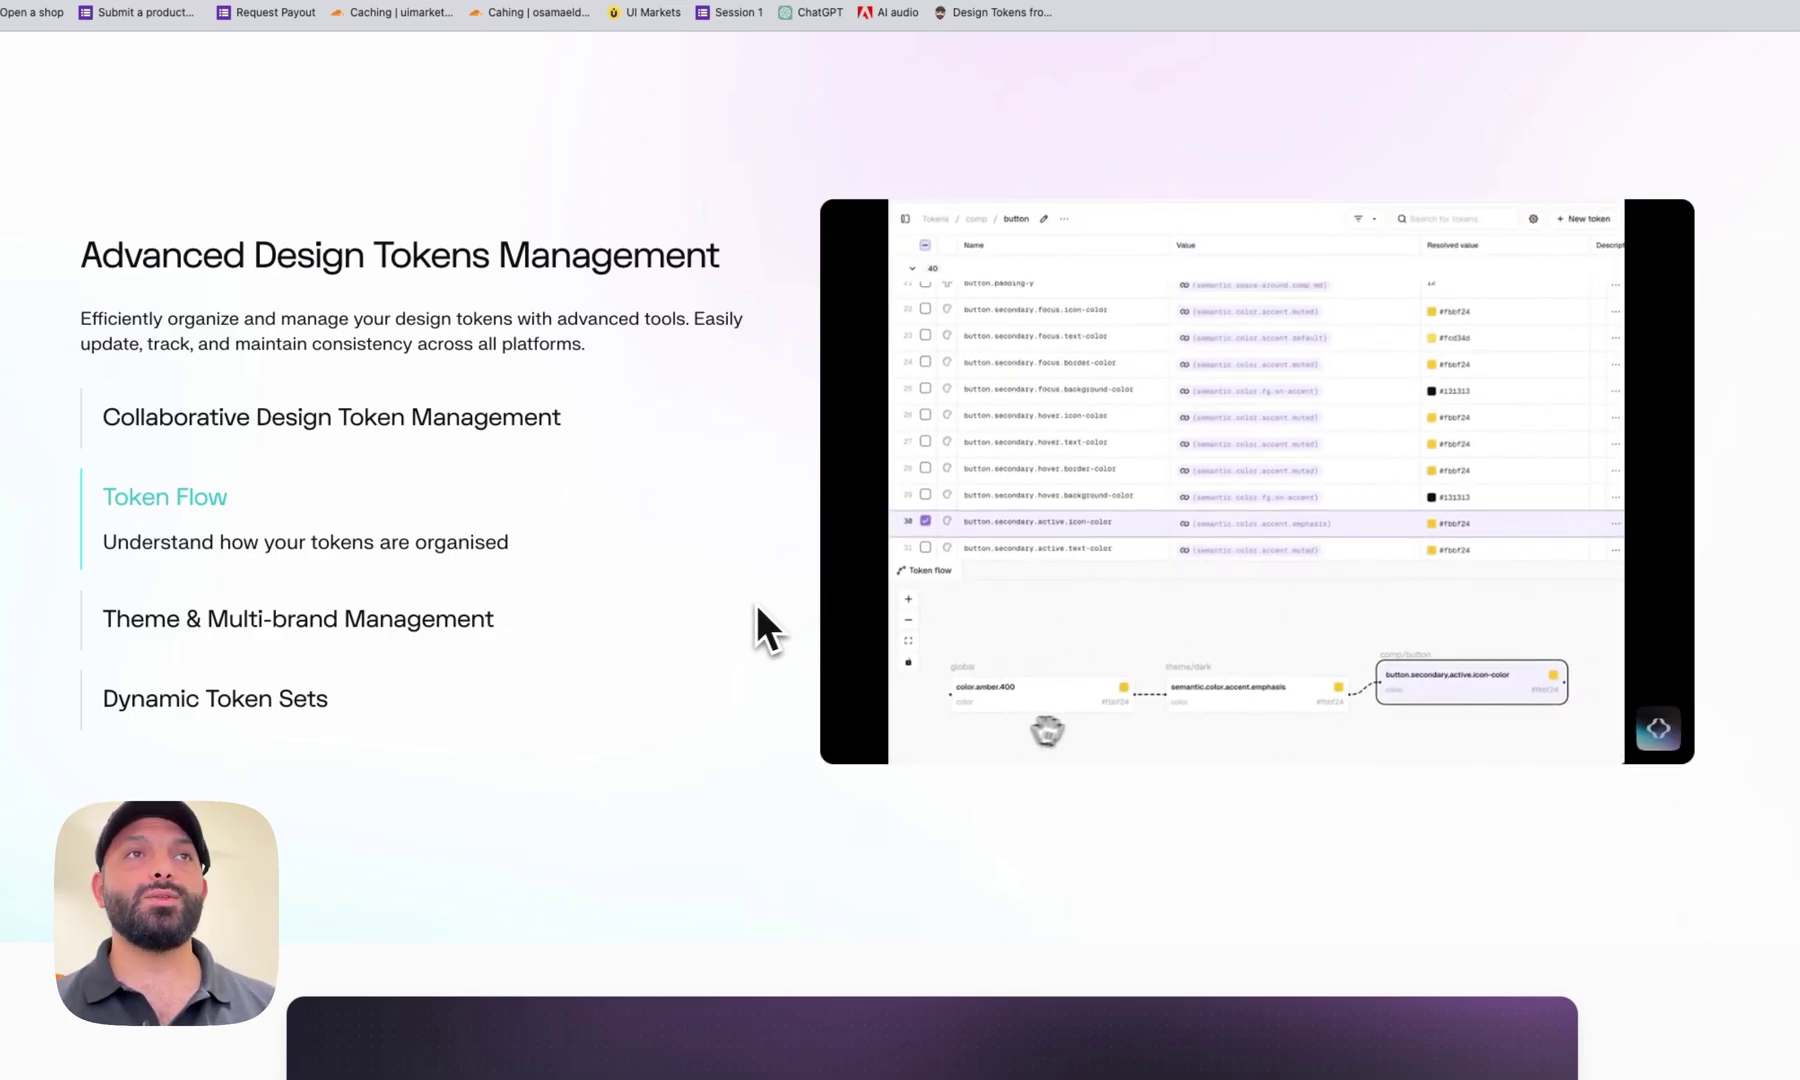
pyautogui.click(310, 624)
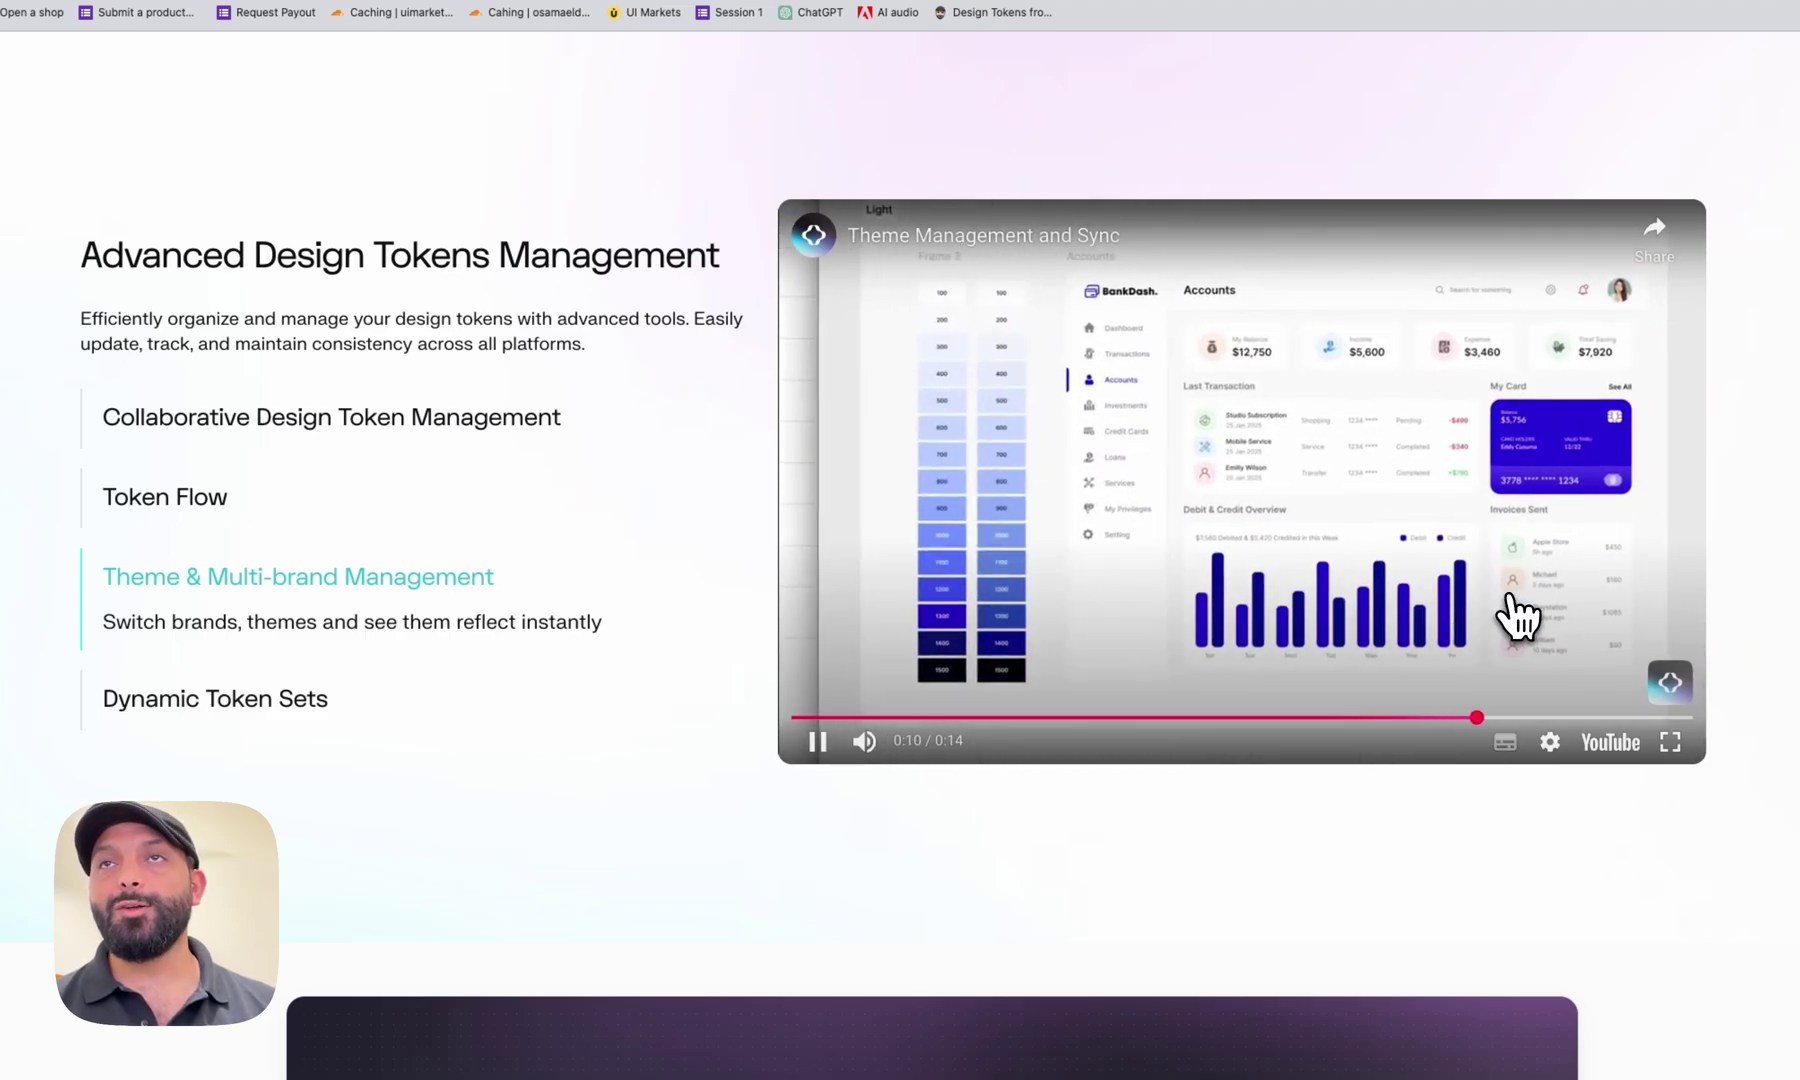
# Scroll down to the Upcoming Tiers section, then switch to the Graph Engine editor
pyautogui.scroll(-8, 1517, 615)
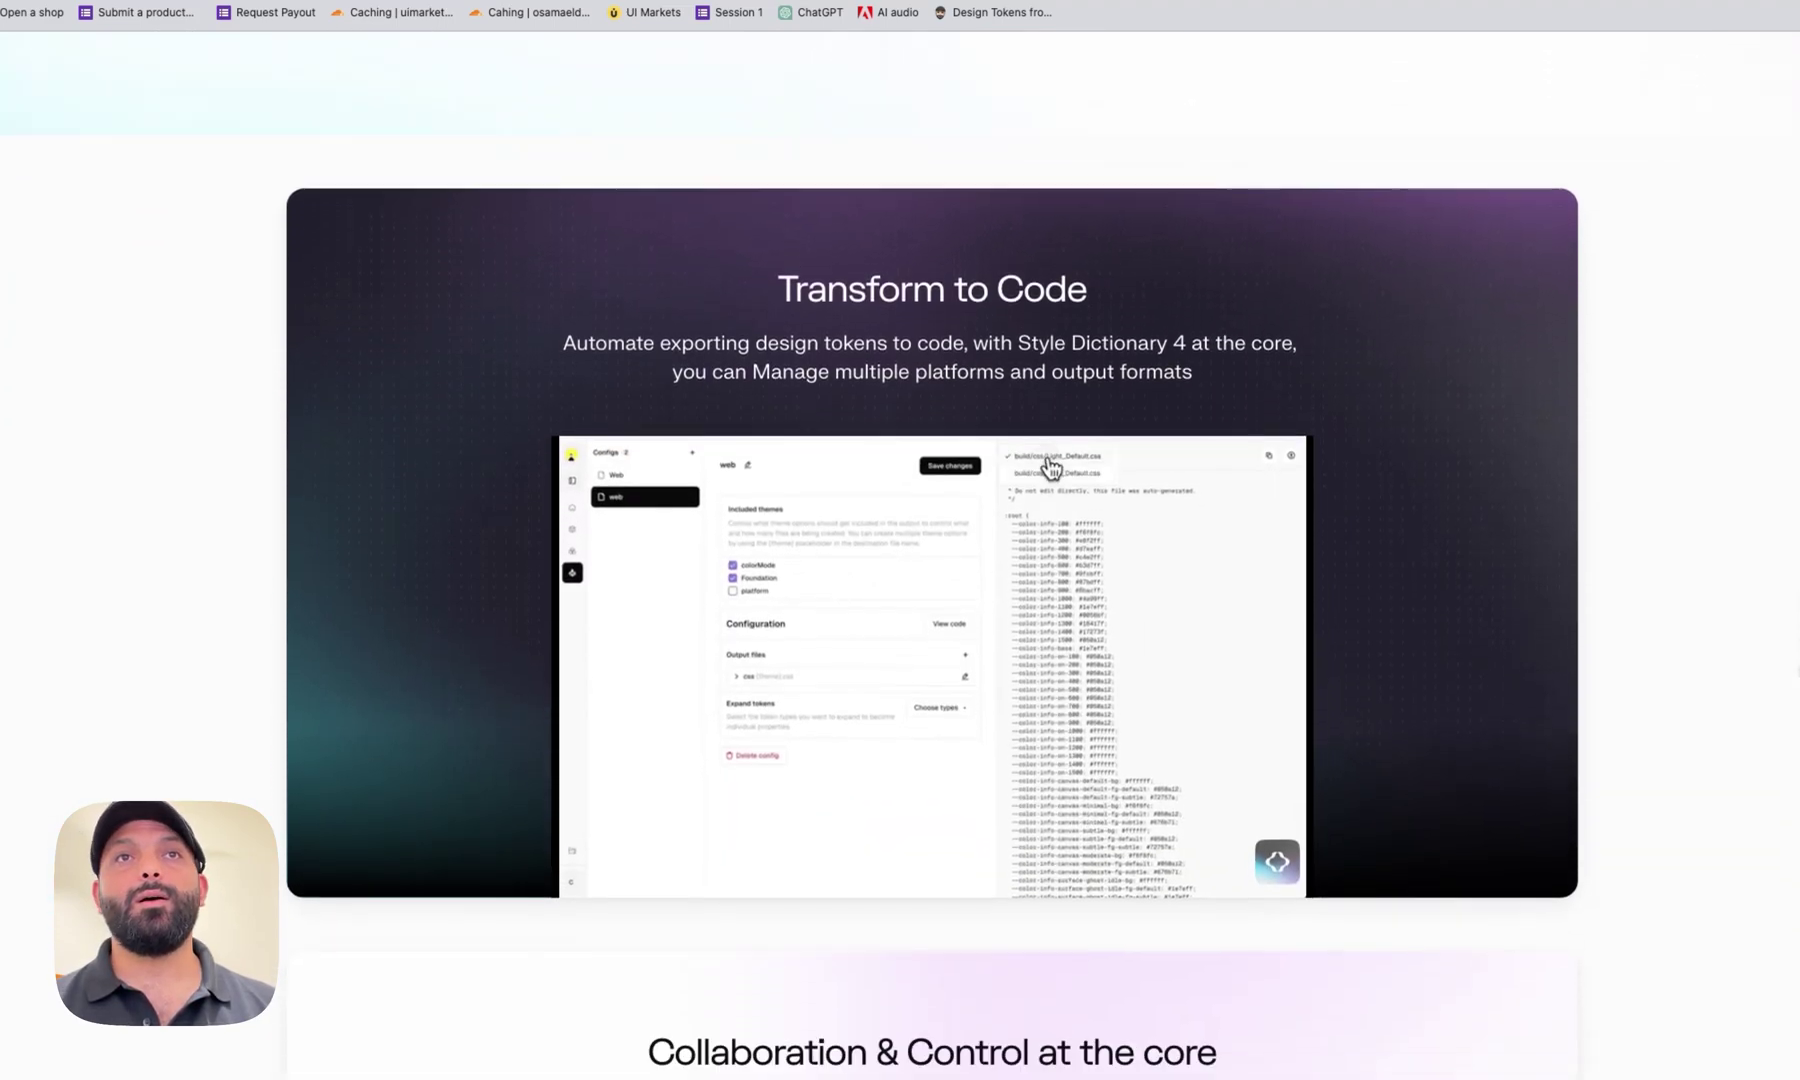
pyautogui.scroll(2, 932, 560)
pyautogui.scroll(-1, 932, 560)
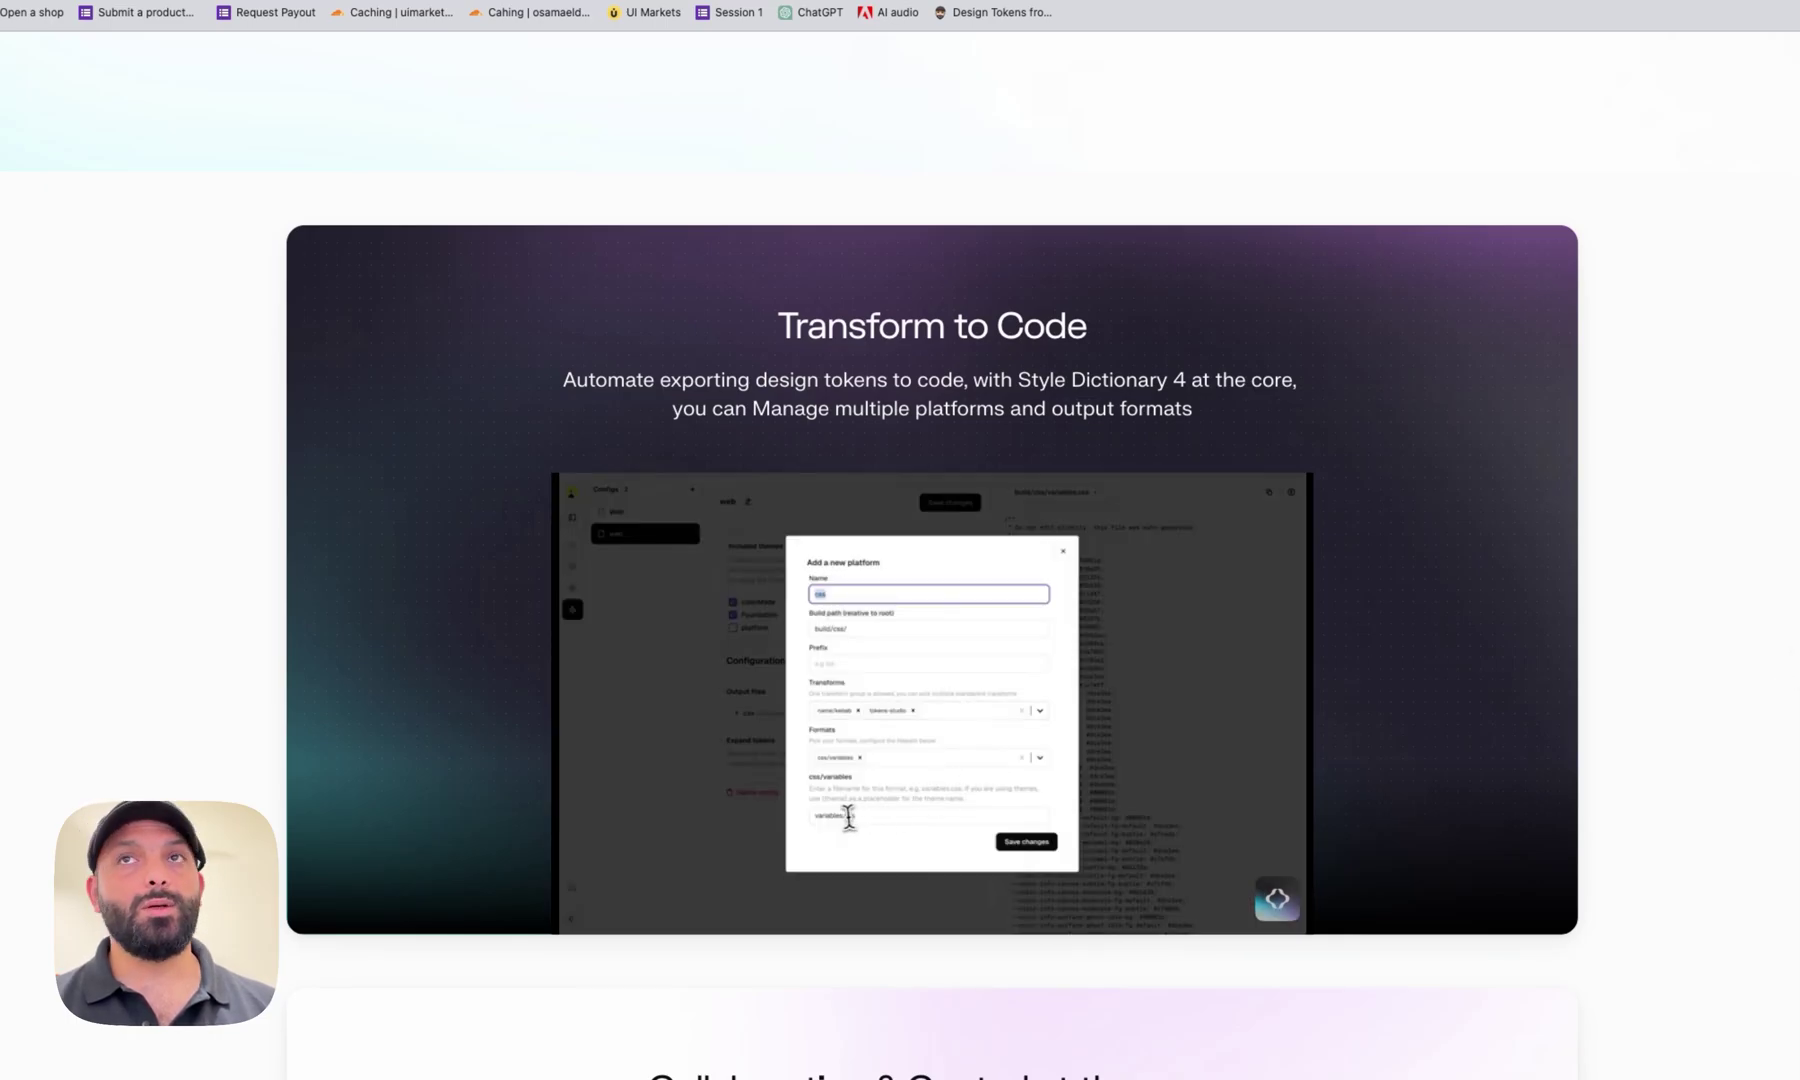
pyautogui.scroll(-15, 932, 600)
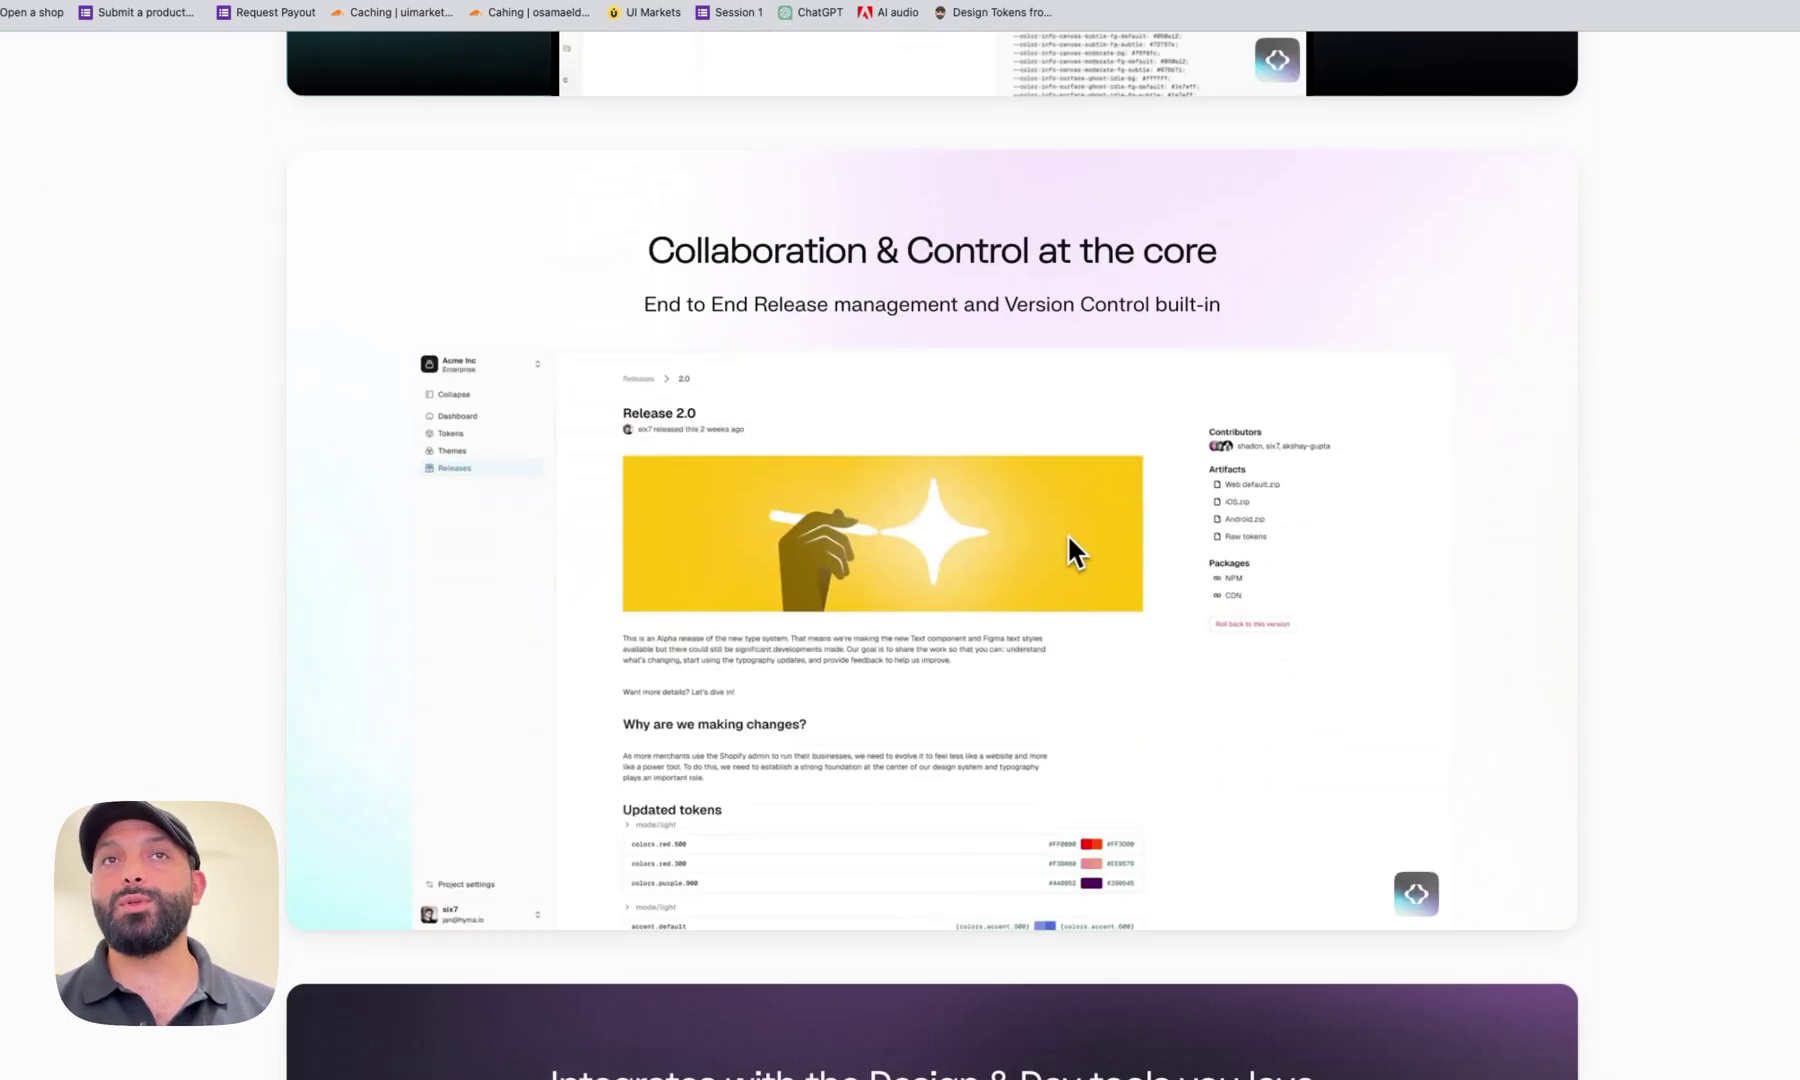
pyautogui.scroll(-6, 932, 555)
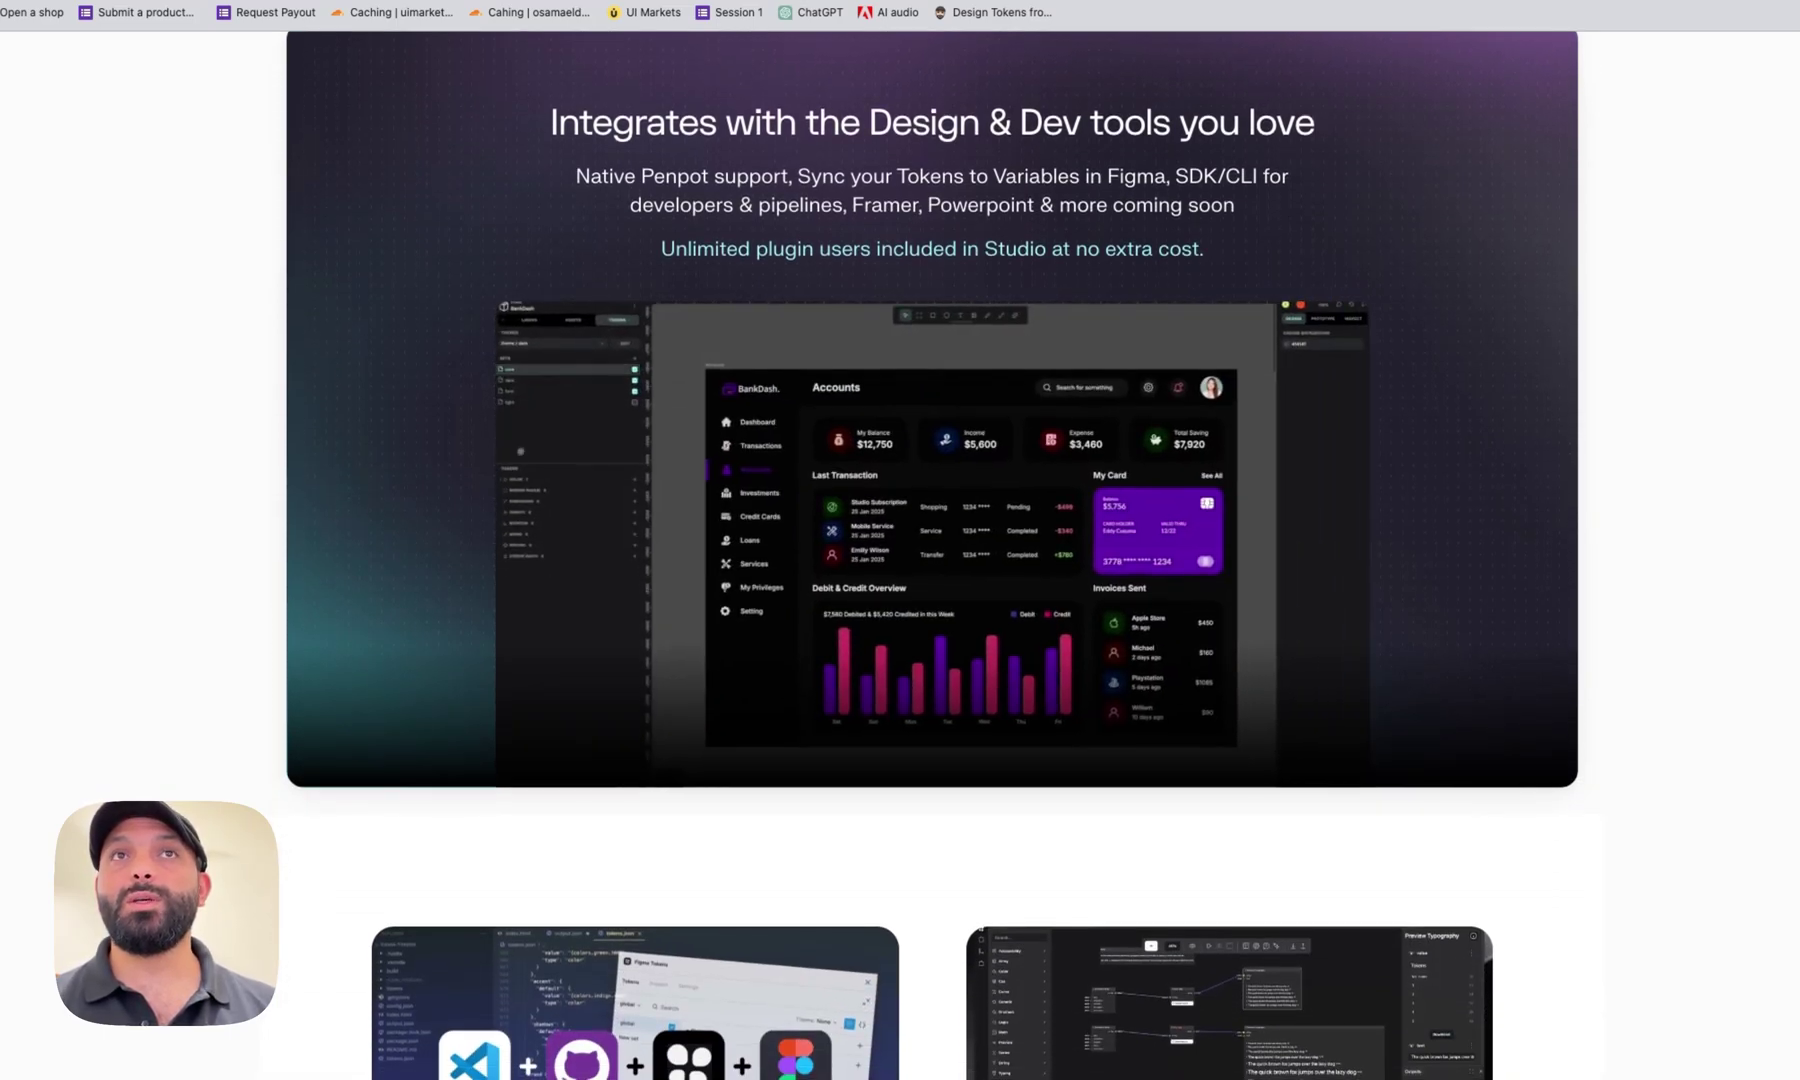
pyautogui.scroll(-15, 932, 555)
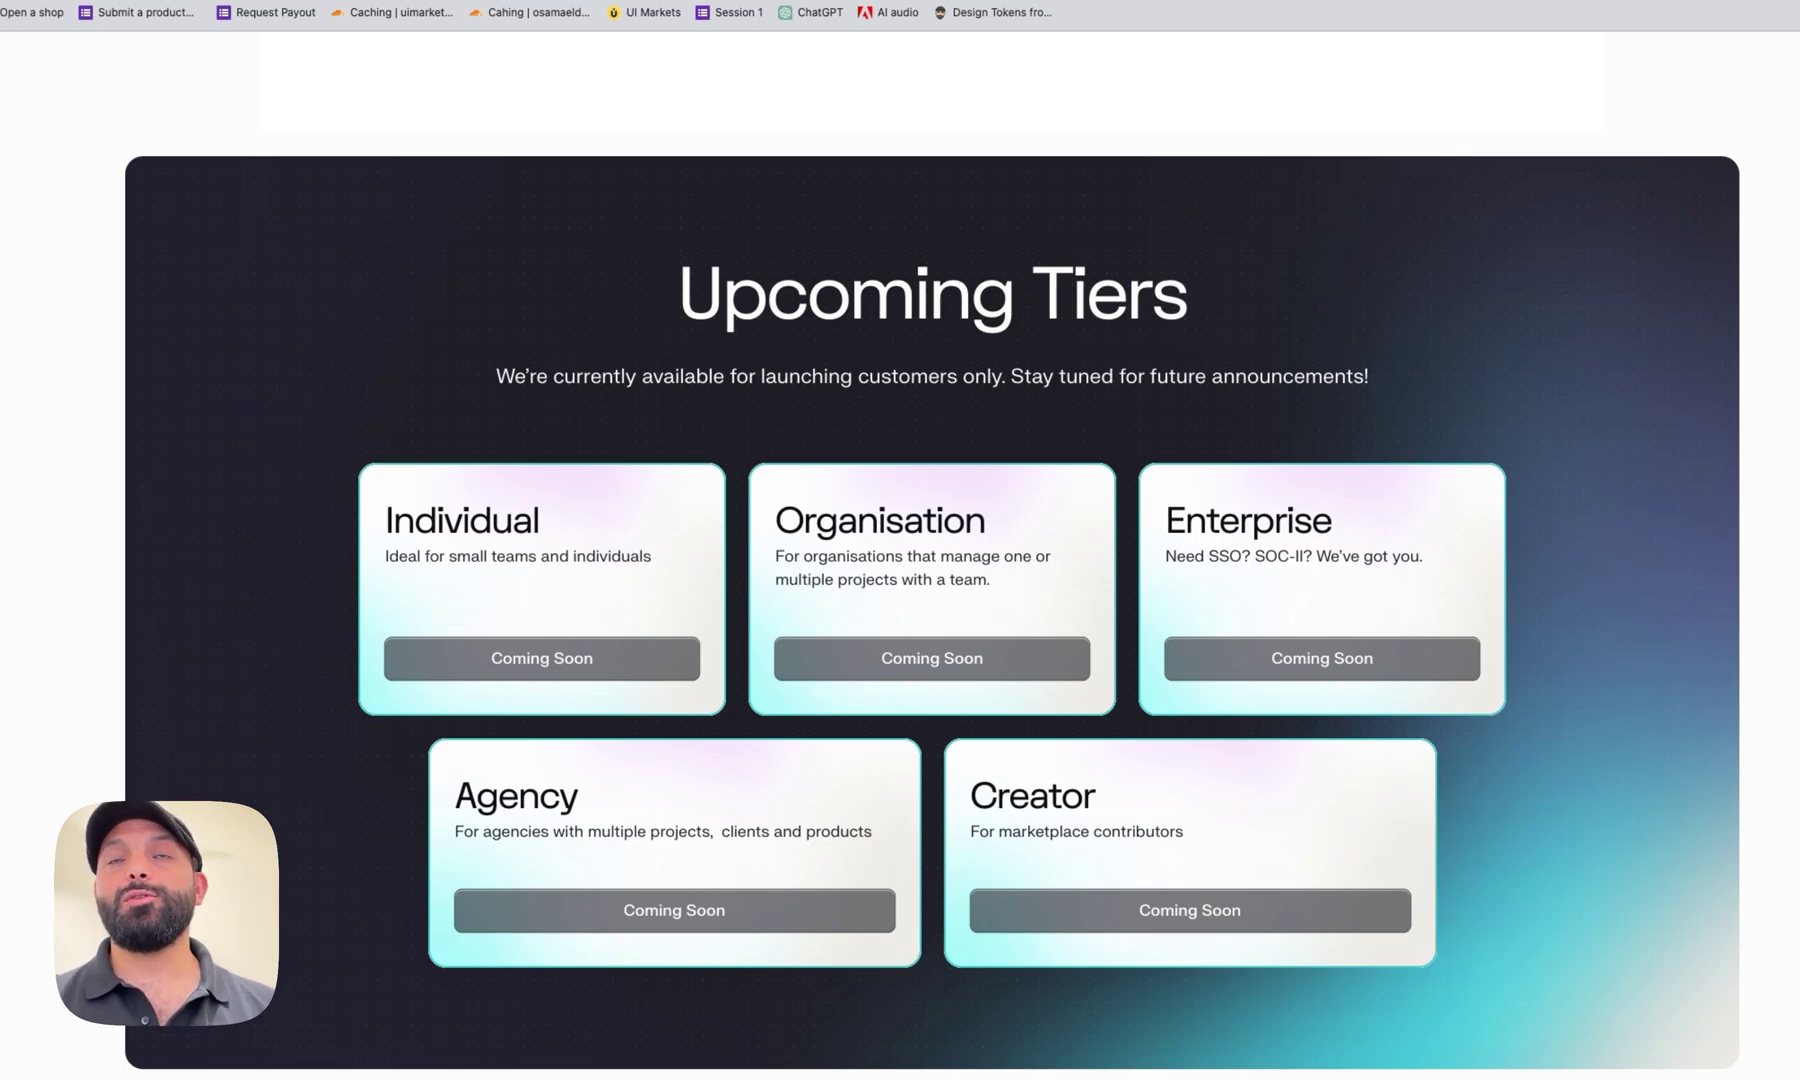
pyautogui.scroll(-1, 450, 603)
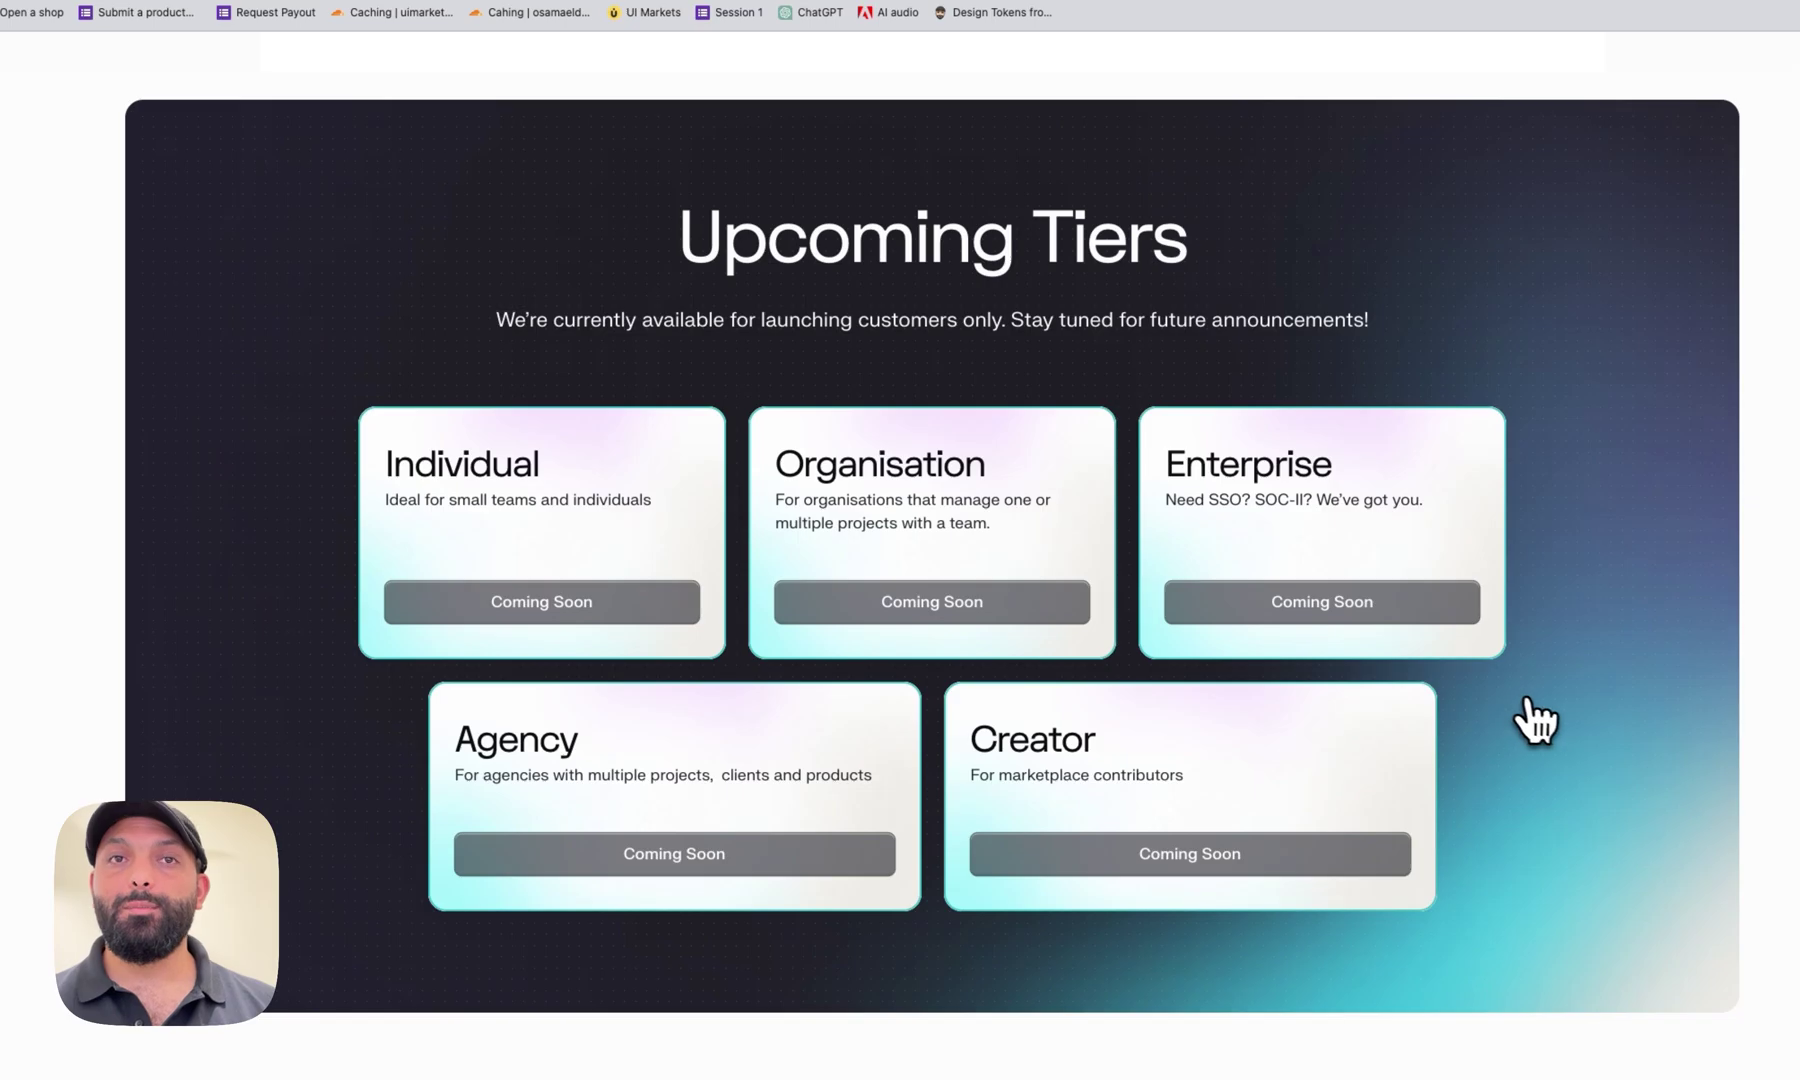
pyautogui.scroll(-3, 1543, 723)
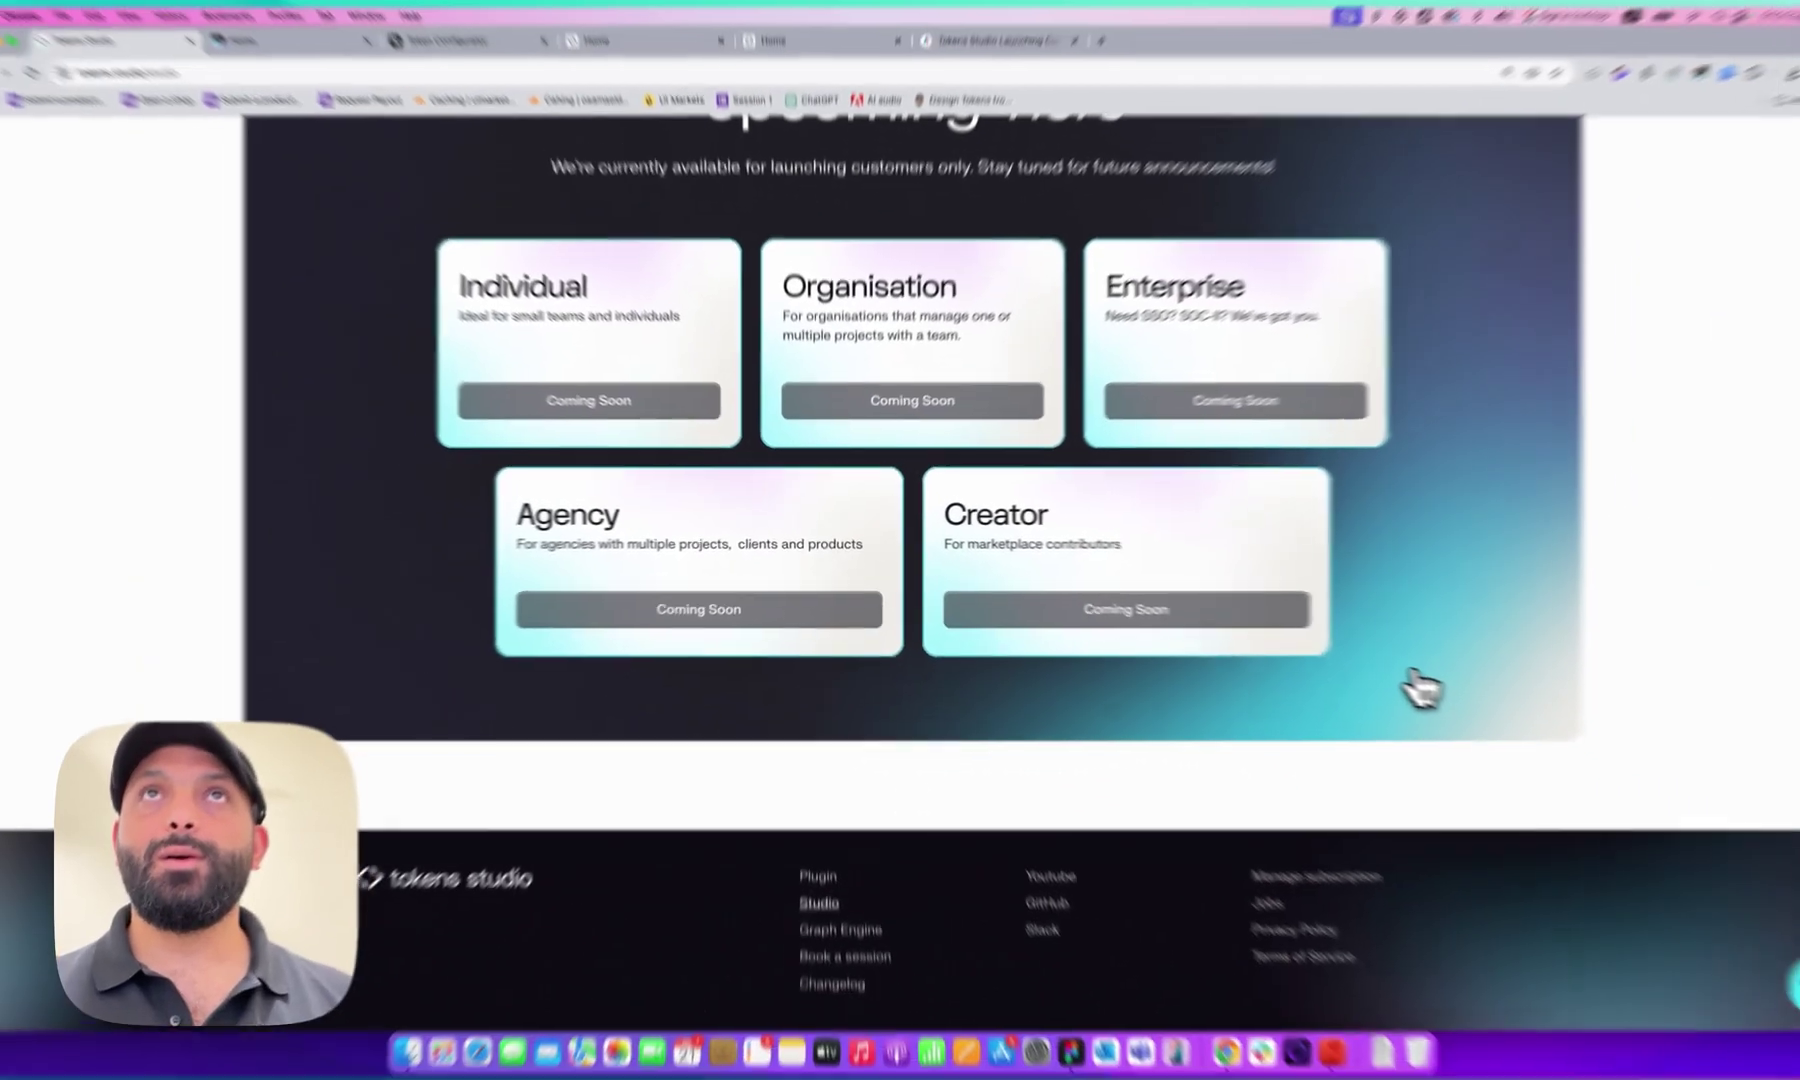
pyautogui.scroll(5, 1420, 688)
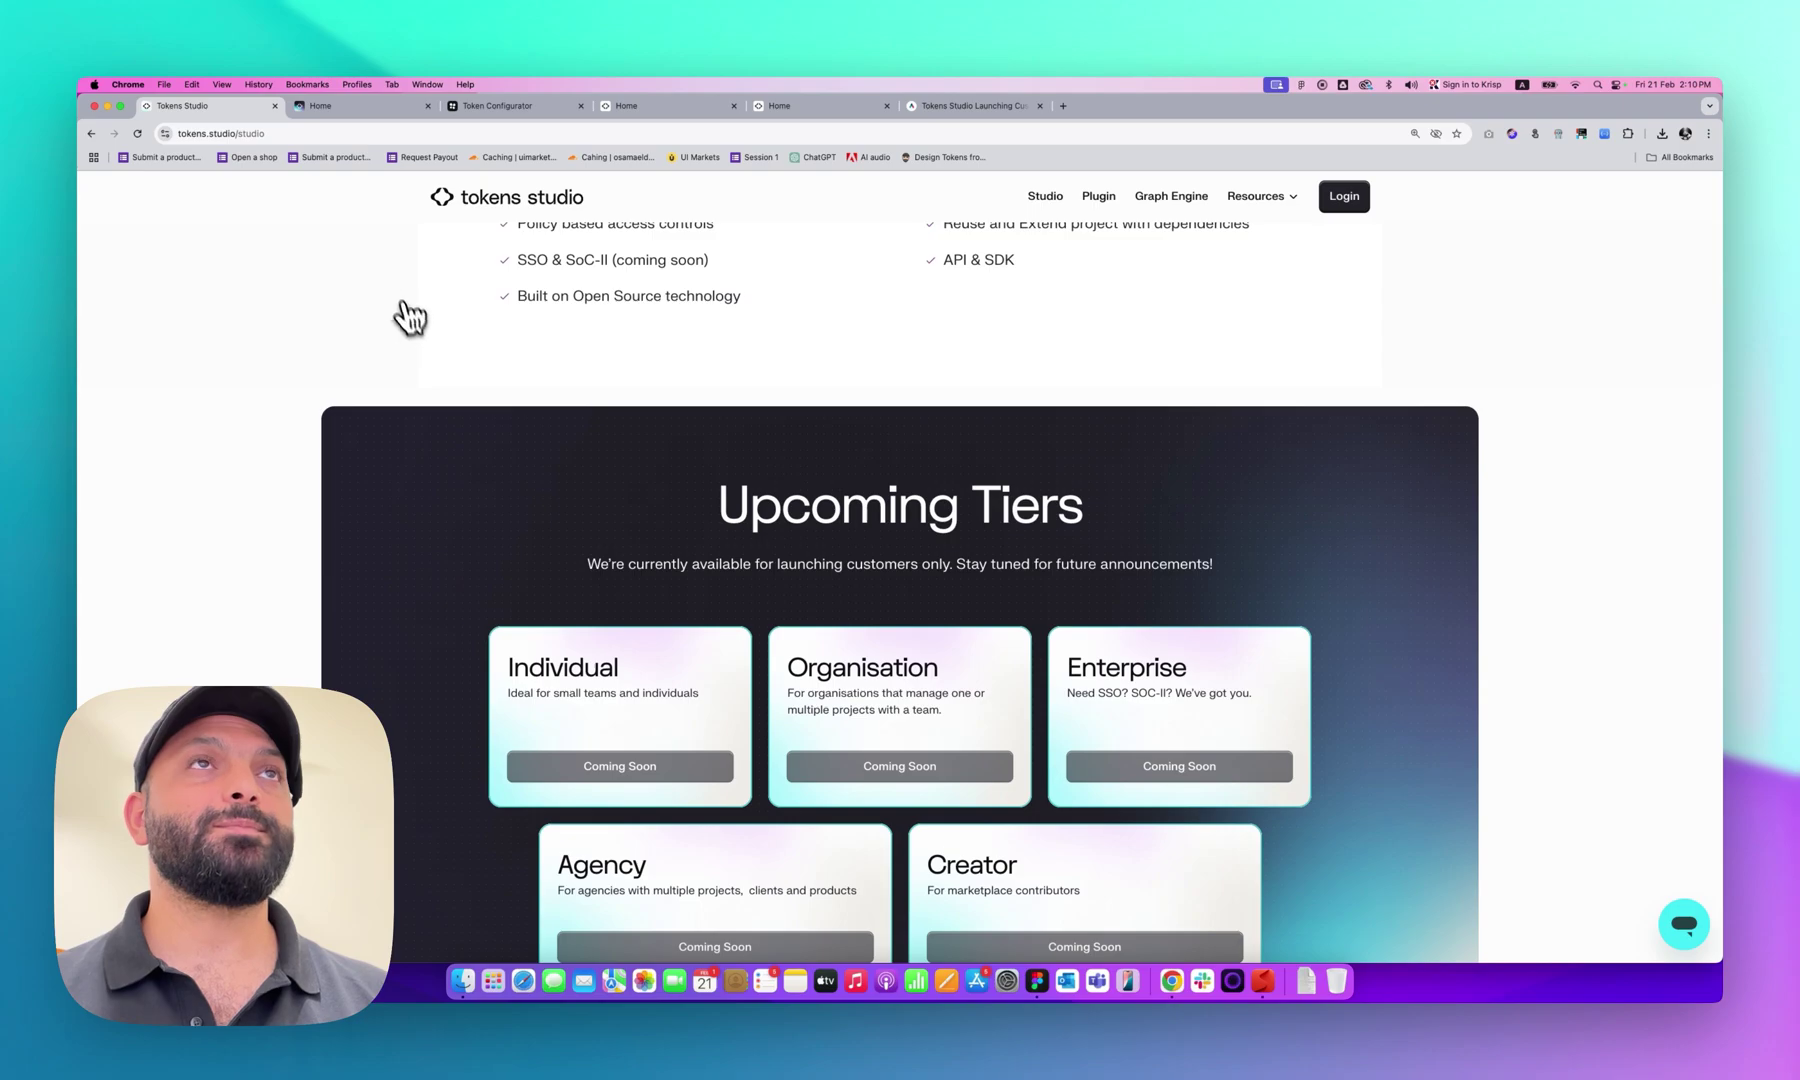
pyautogui.click(350, 105)
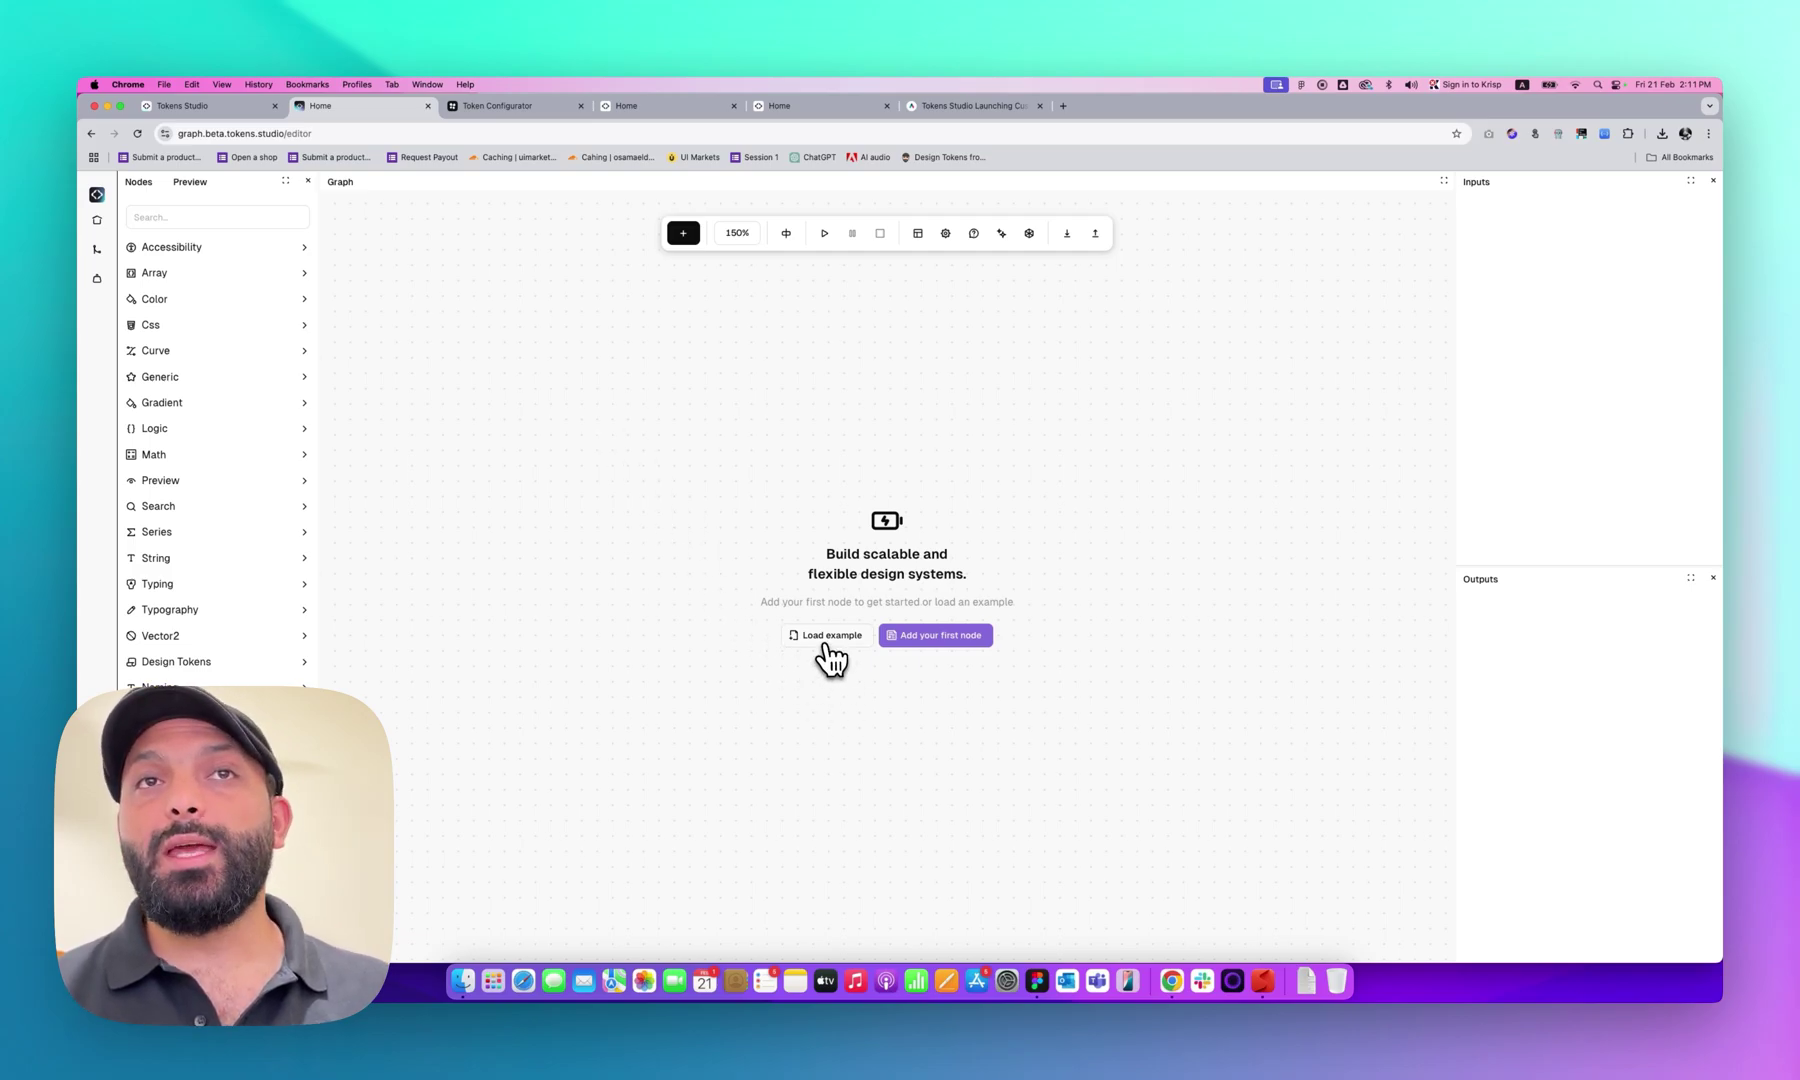
# Load the Design Tokens - Color scale example and inspect its Input and Scale colors nodes
pyautogui.click(826, 636)
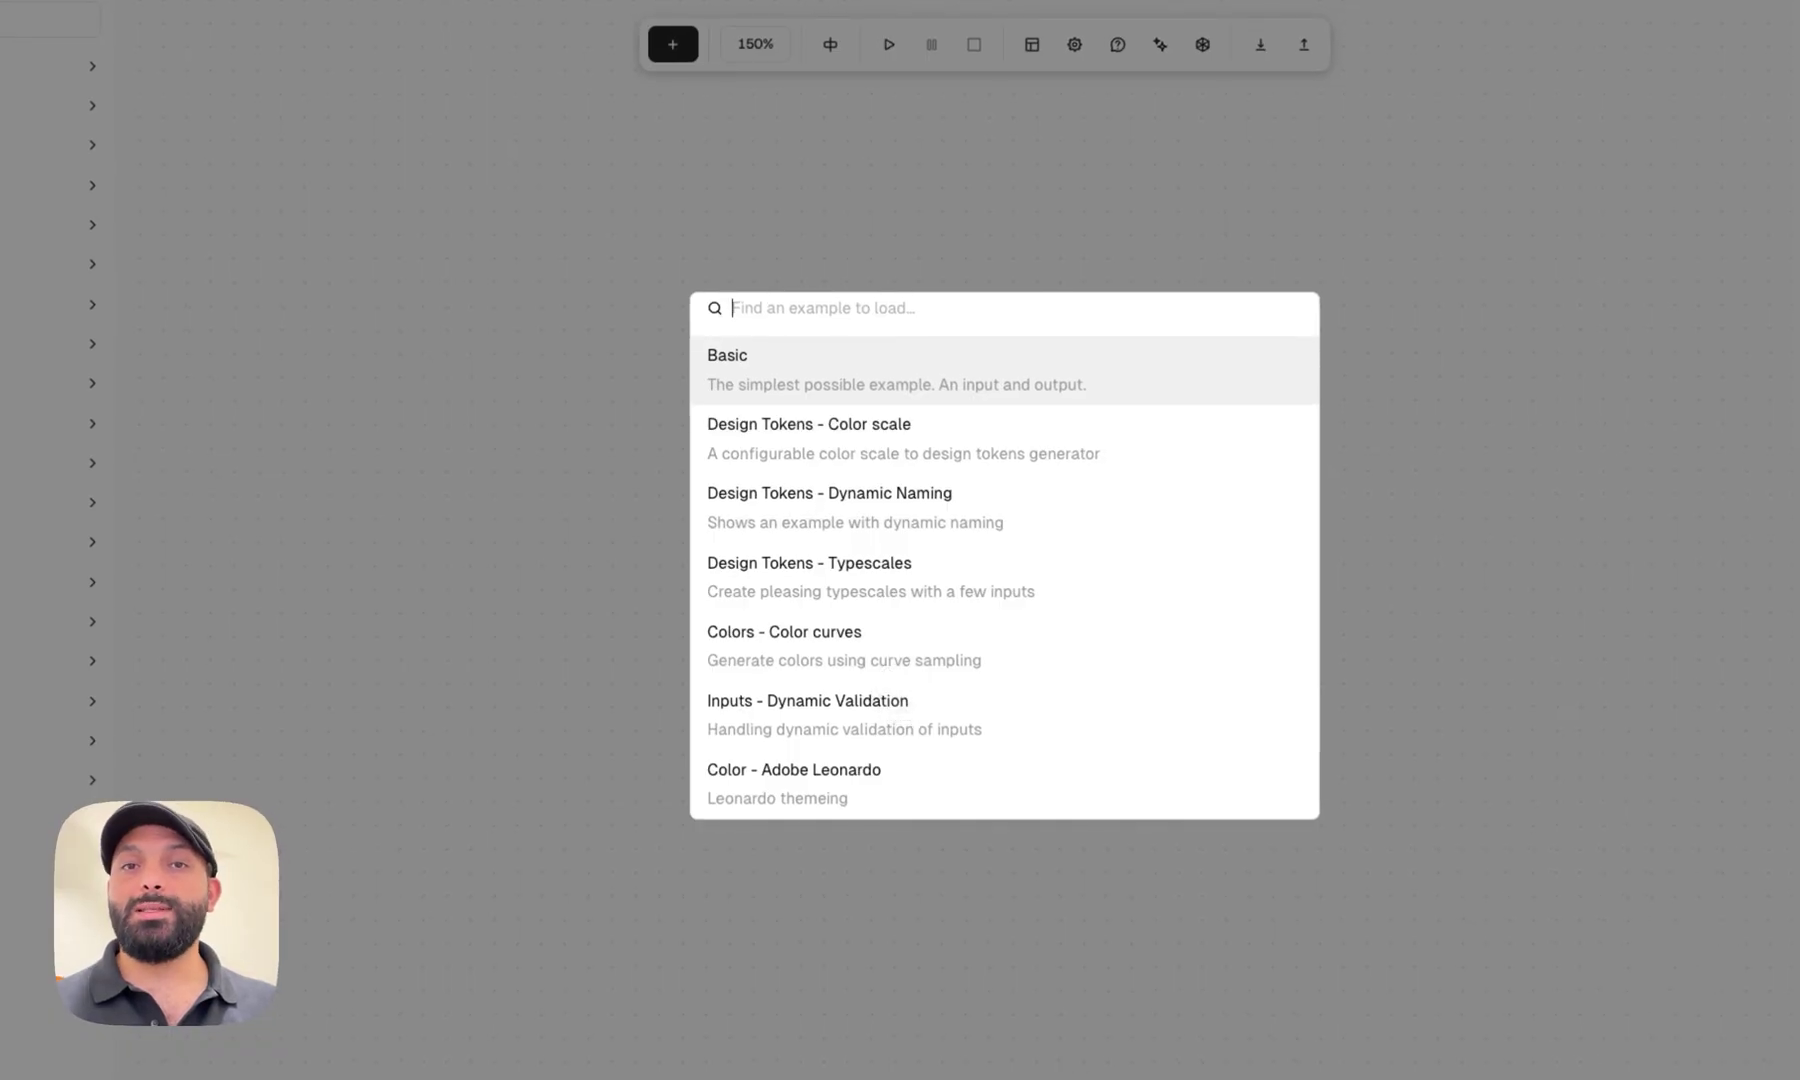
pyautogui.click(838, 445)
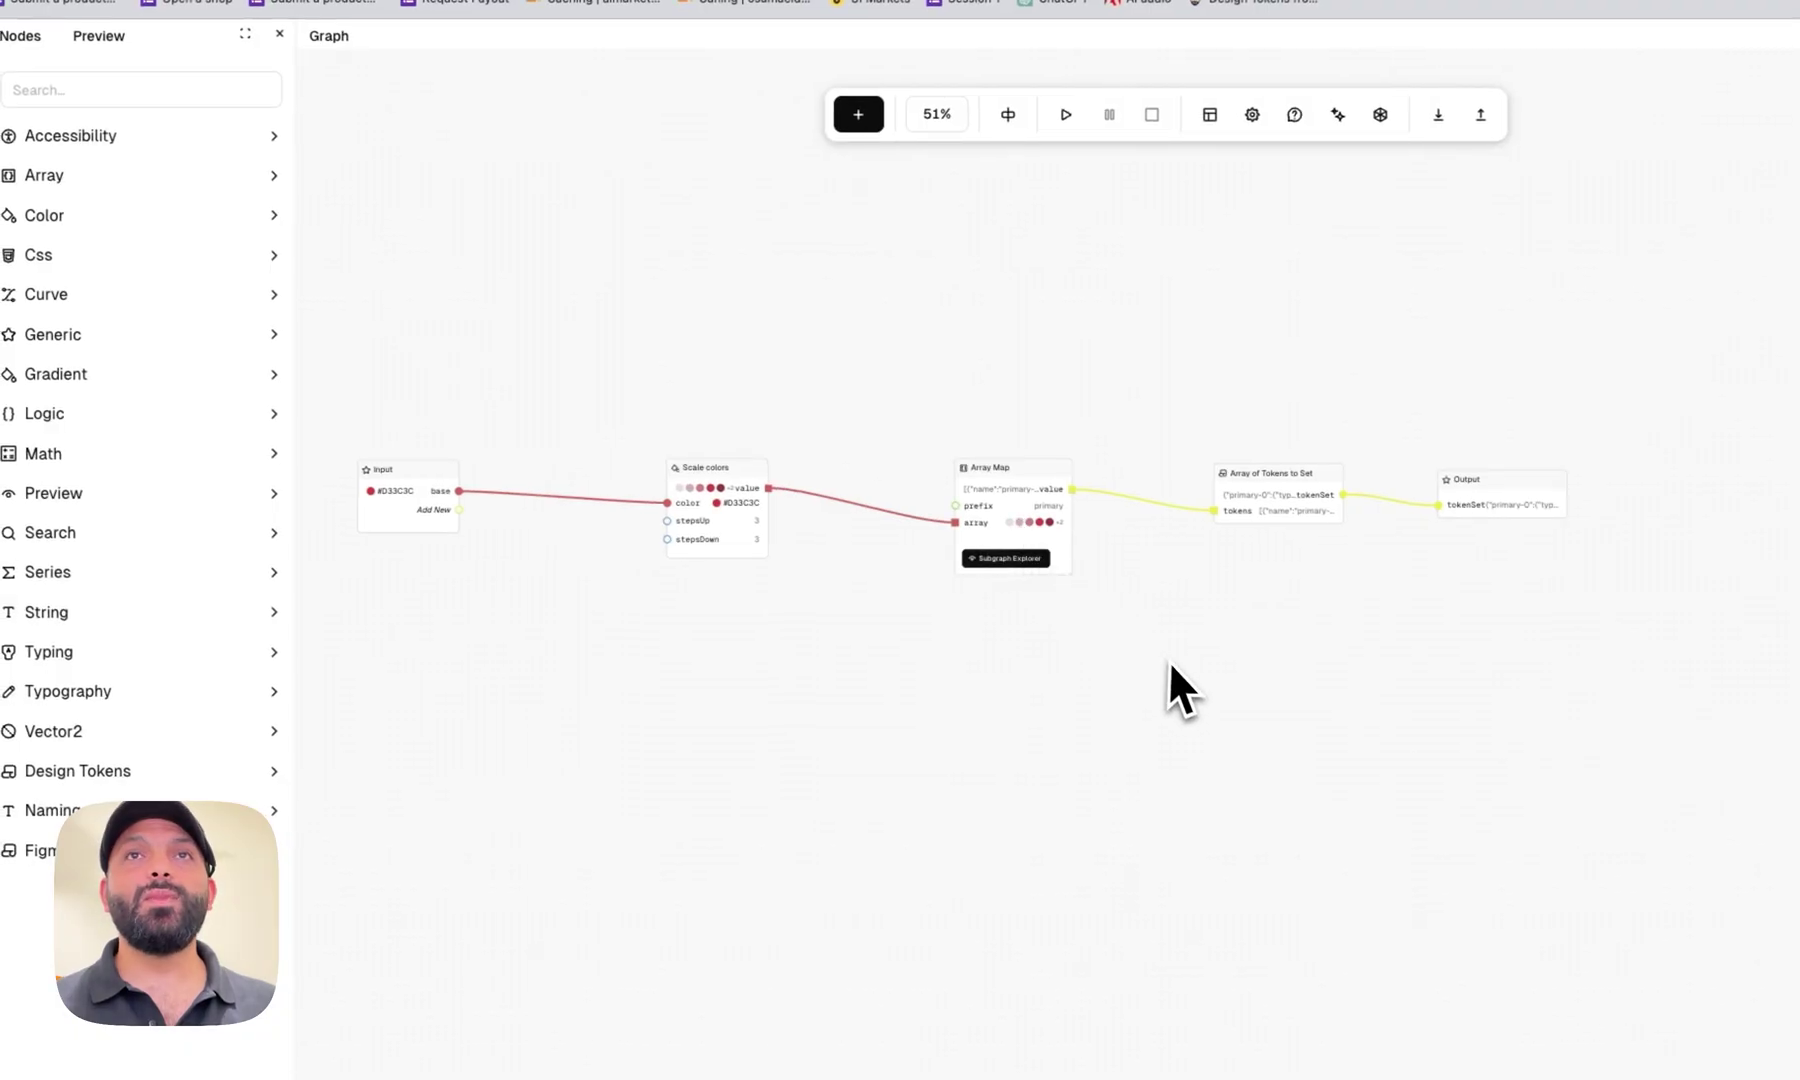
pyautogui.scroll(5, 375, 468)
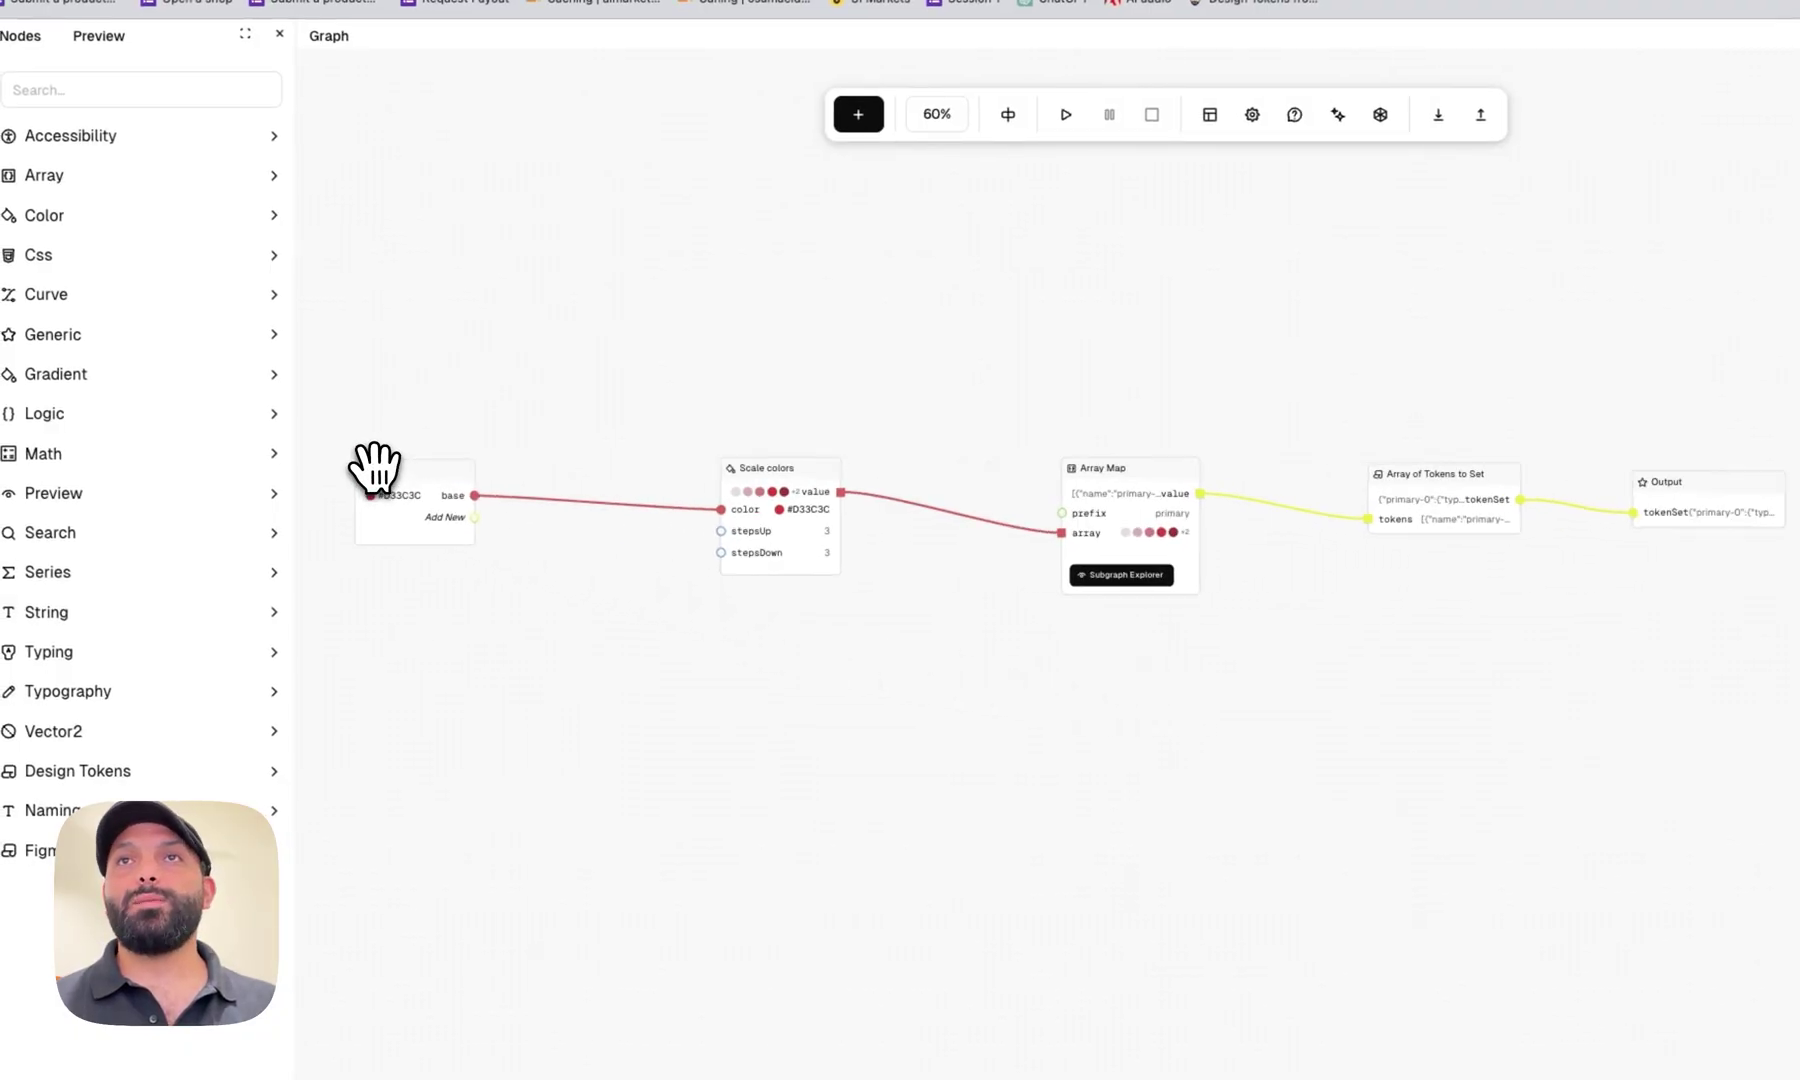
pyautogui.scroll(3, 375, 468)
pyautogui.click(470, 542)
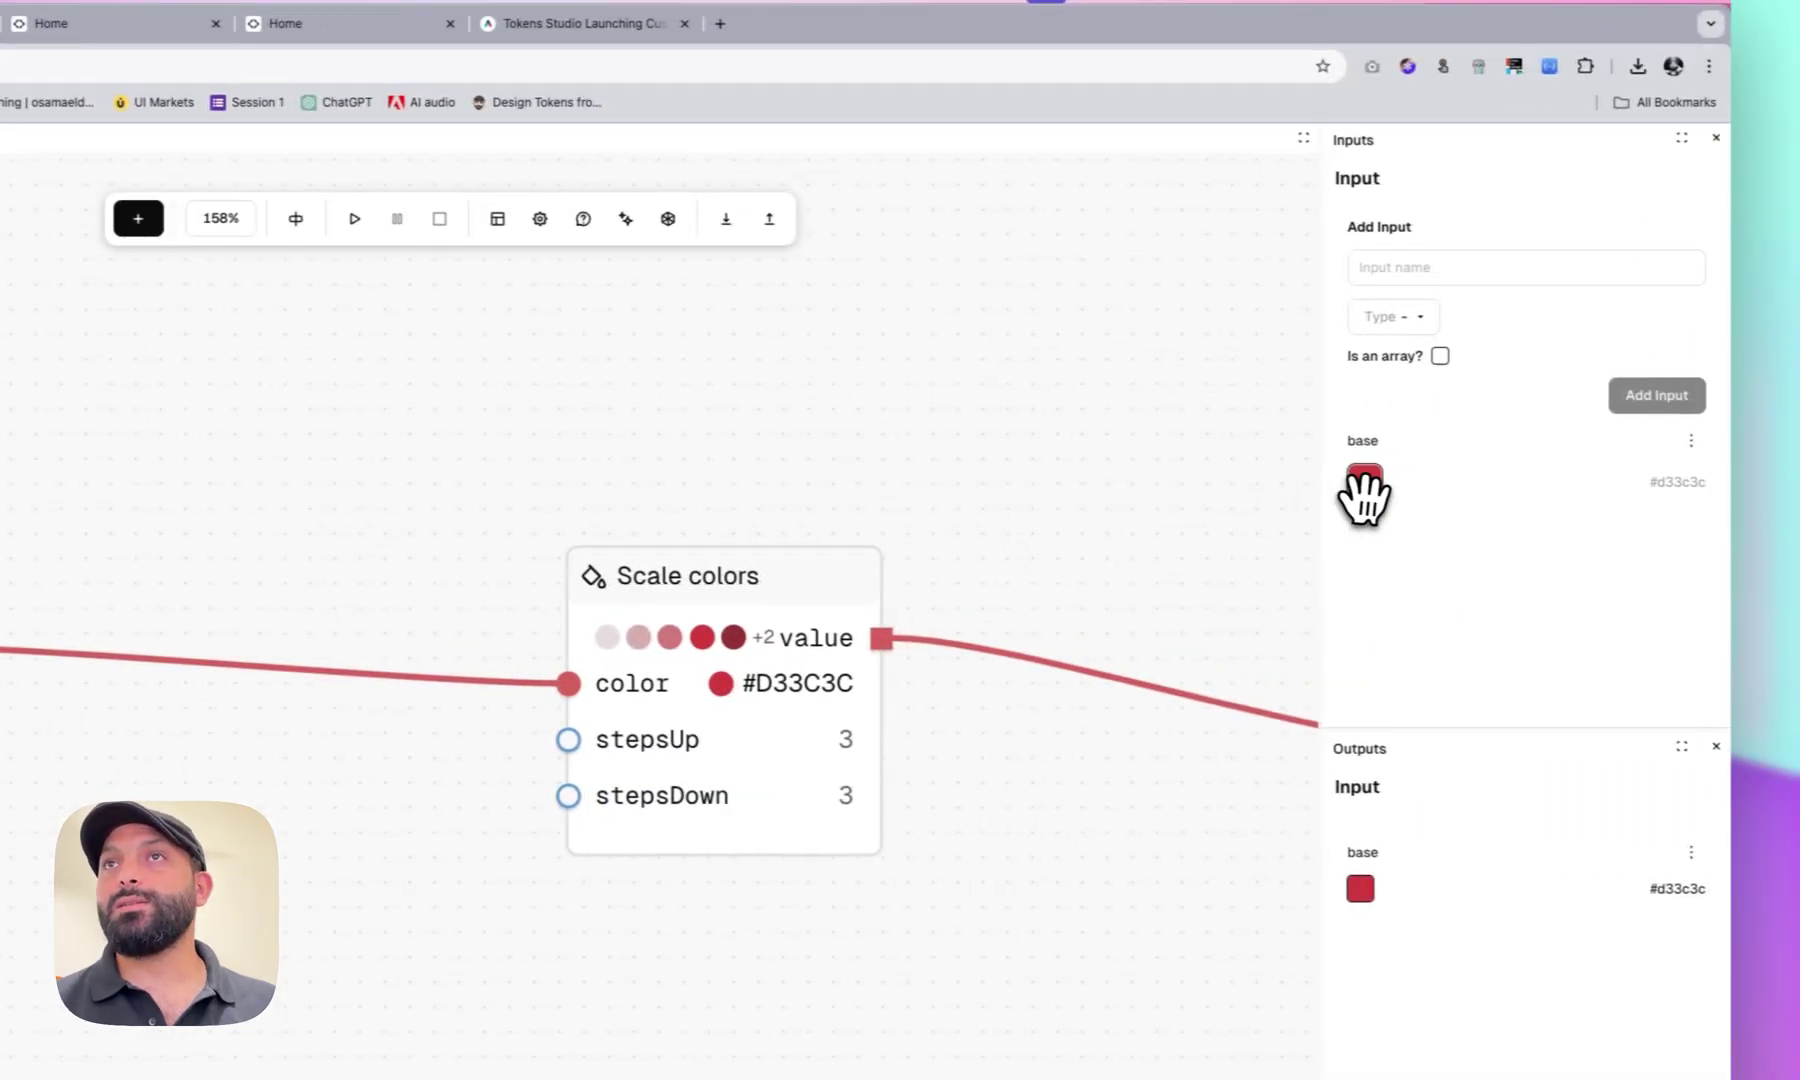
pyautogui.click(713, 672)
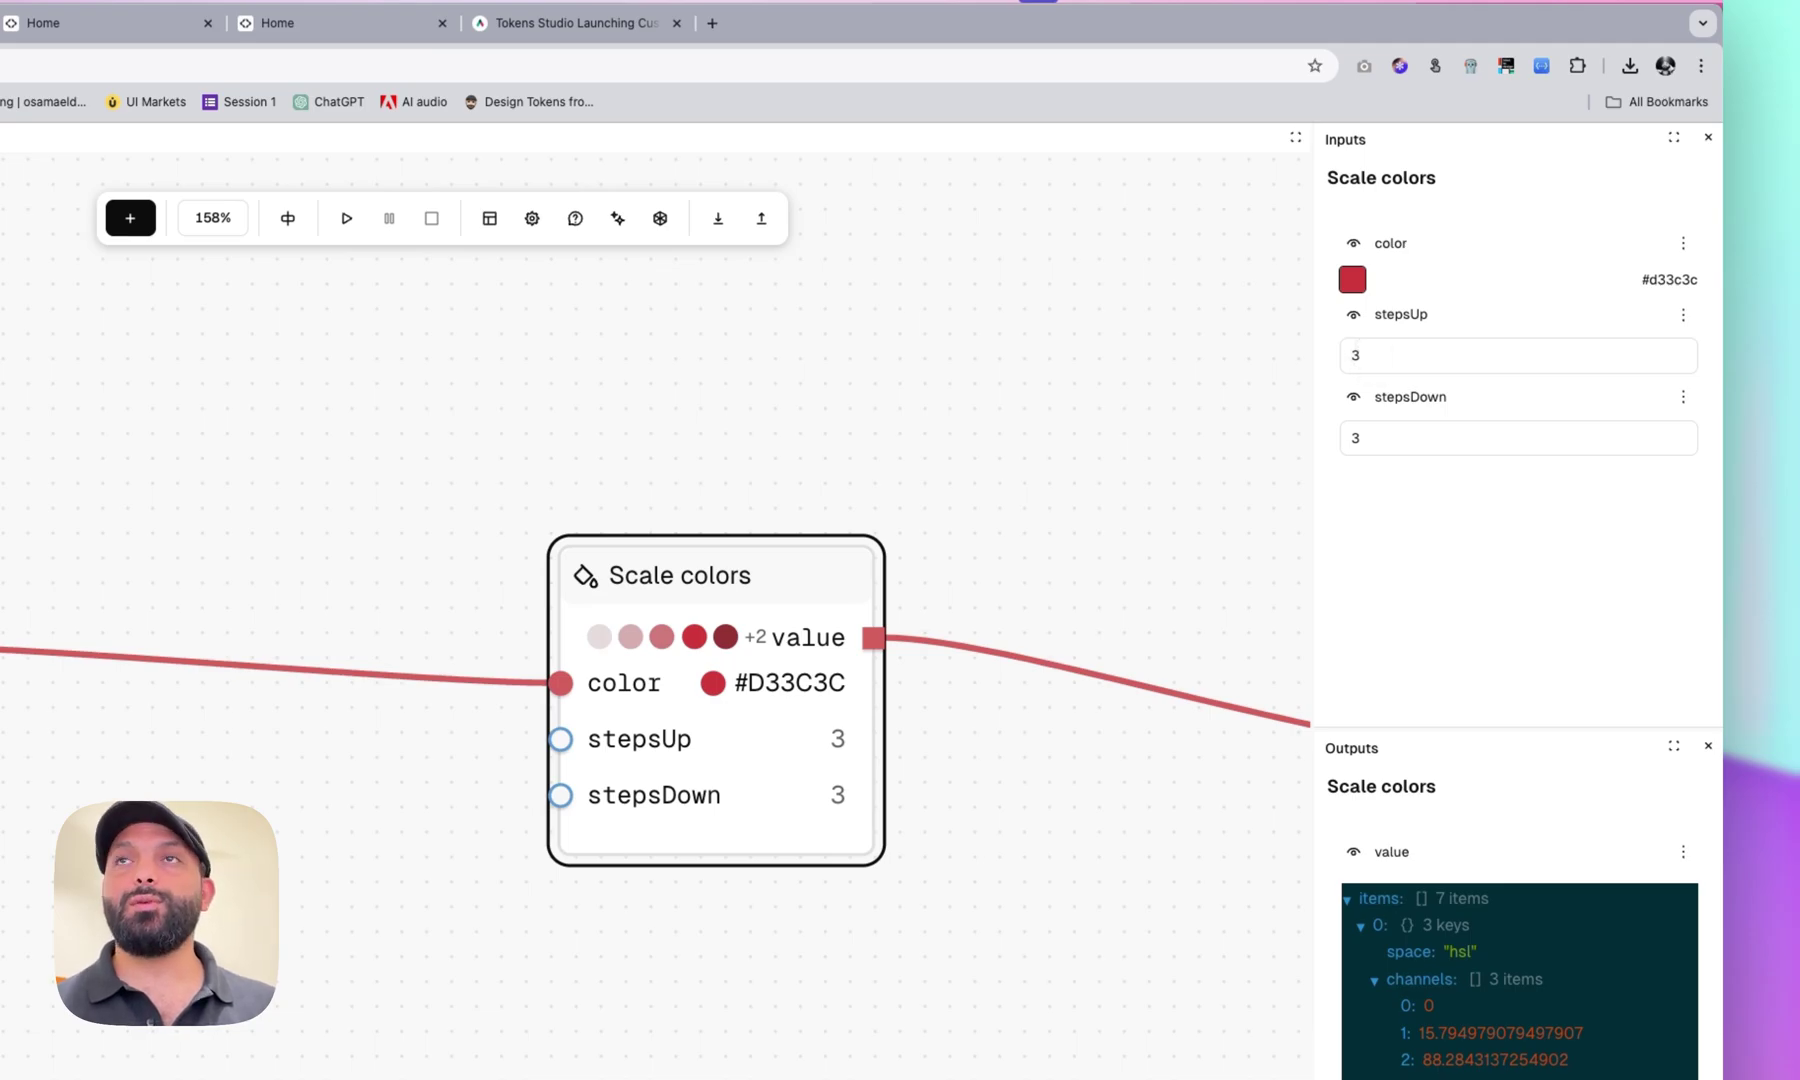
# Change the Array Map node's prefix to 'secondary'
pyautogui.moveTo(1227, 420); pyautogui.dragTo(726, 471)
pyautogui.moveTo(900, 483); pyautogui.dragTo(779, 554)
pyautogui.click(796, 572)
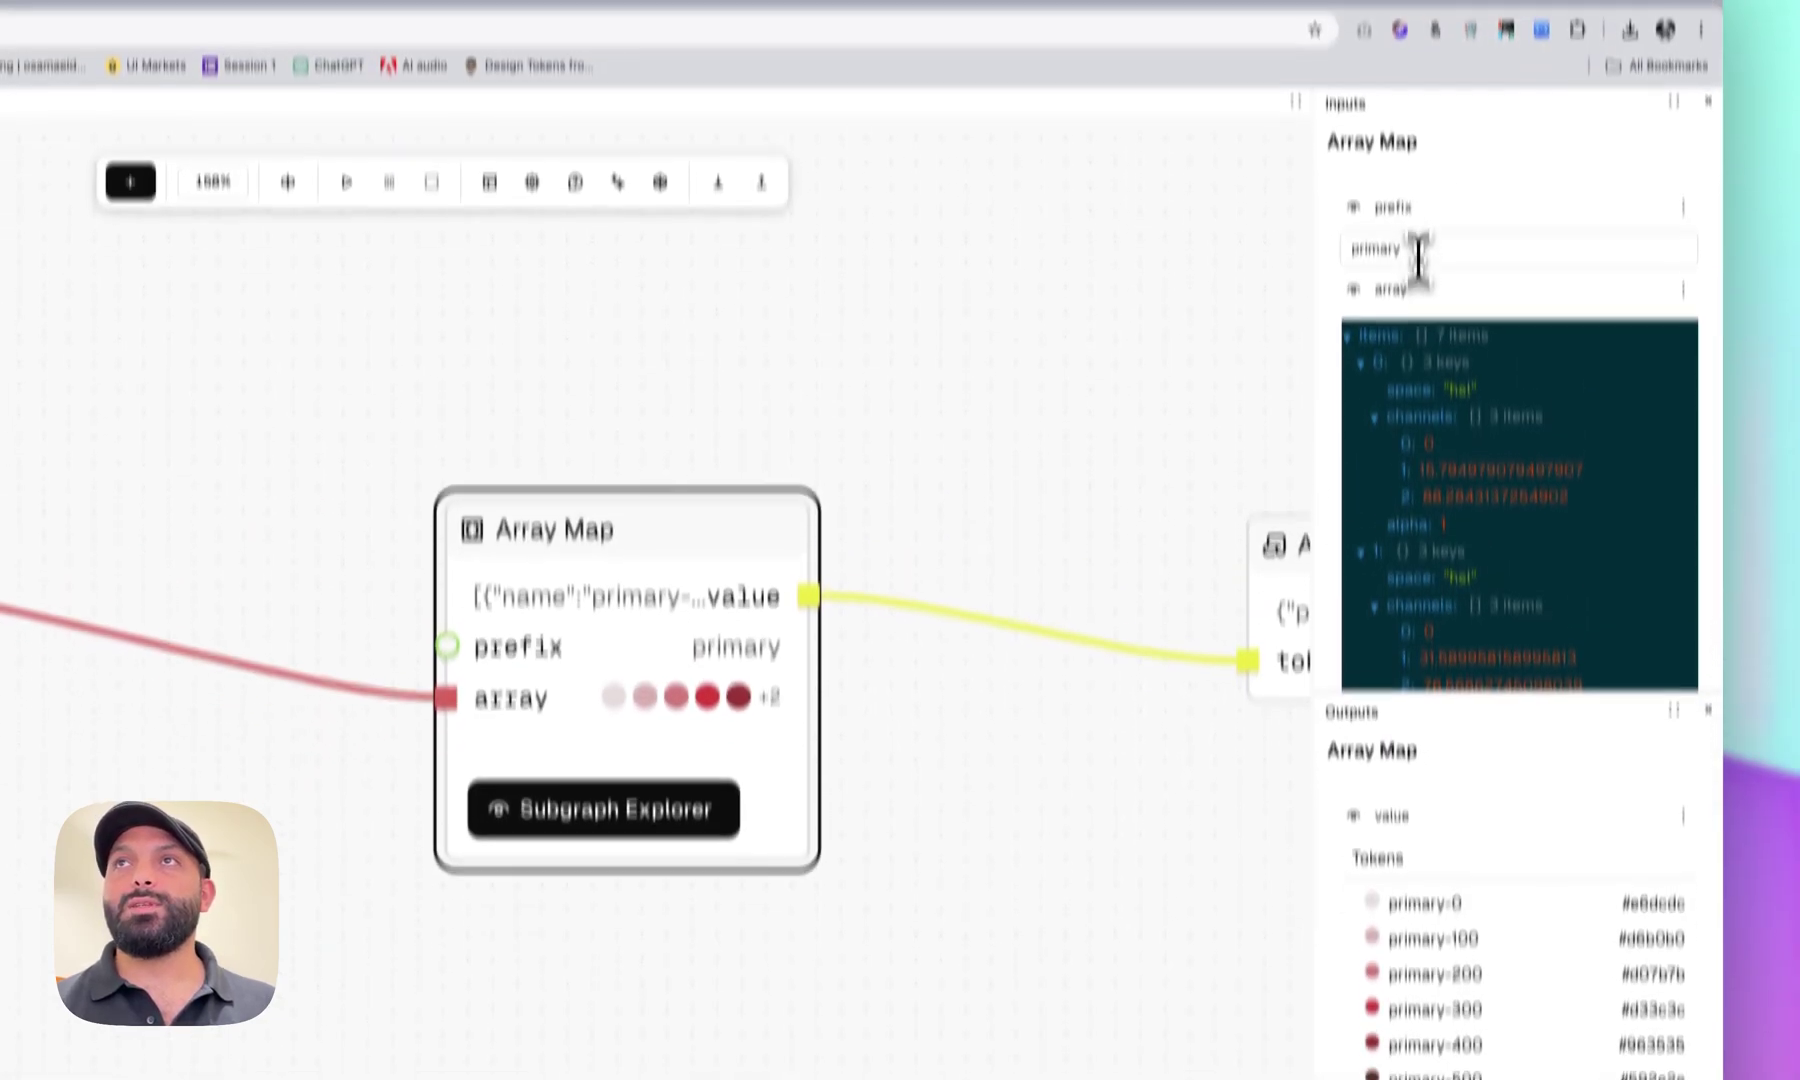
pyautogui.click(1418, 250)
pyautogui.press('super+a')
pyautogui.write('second')
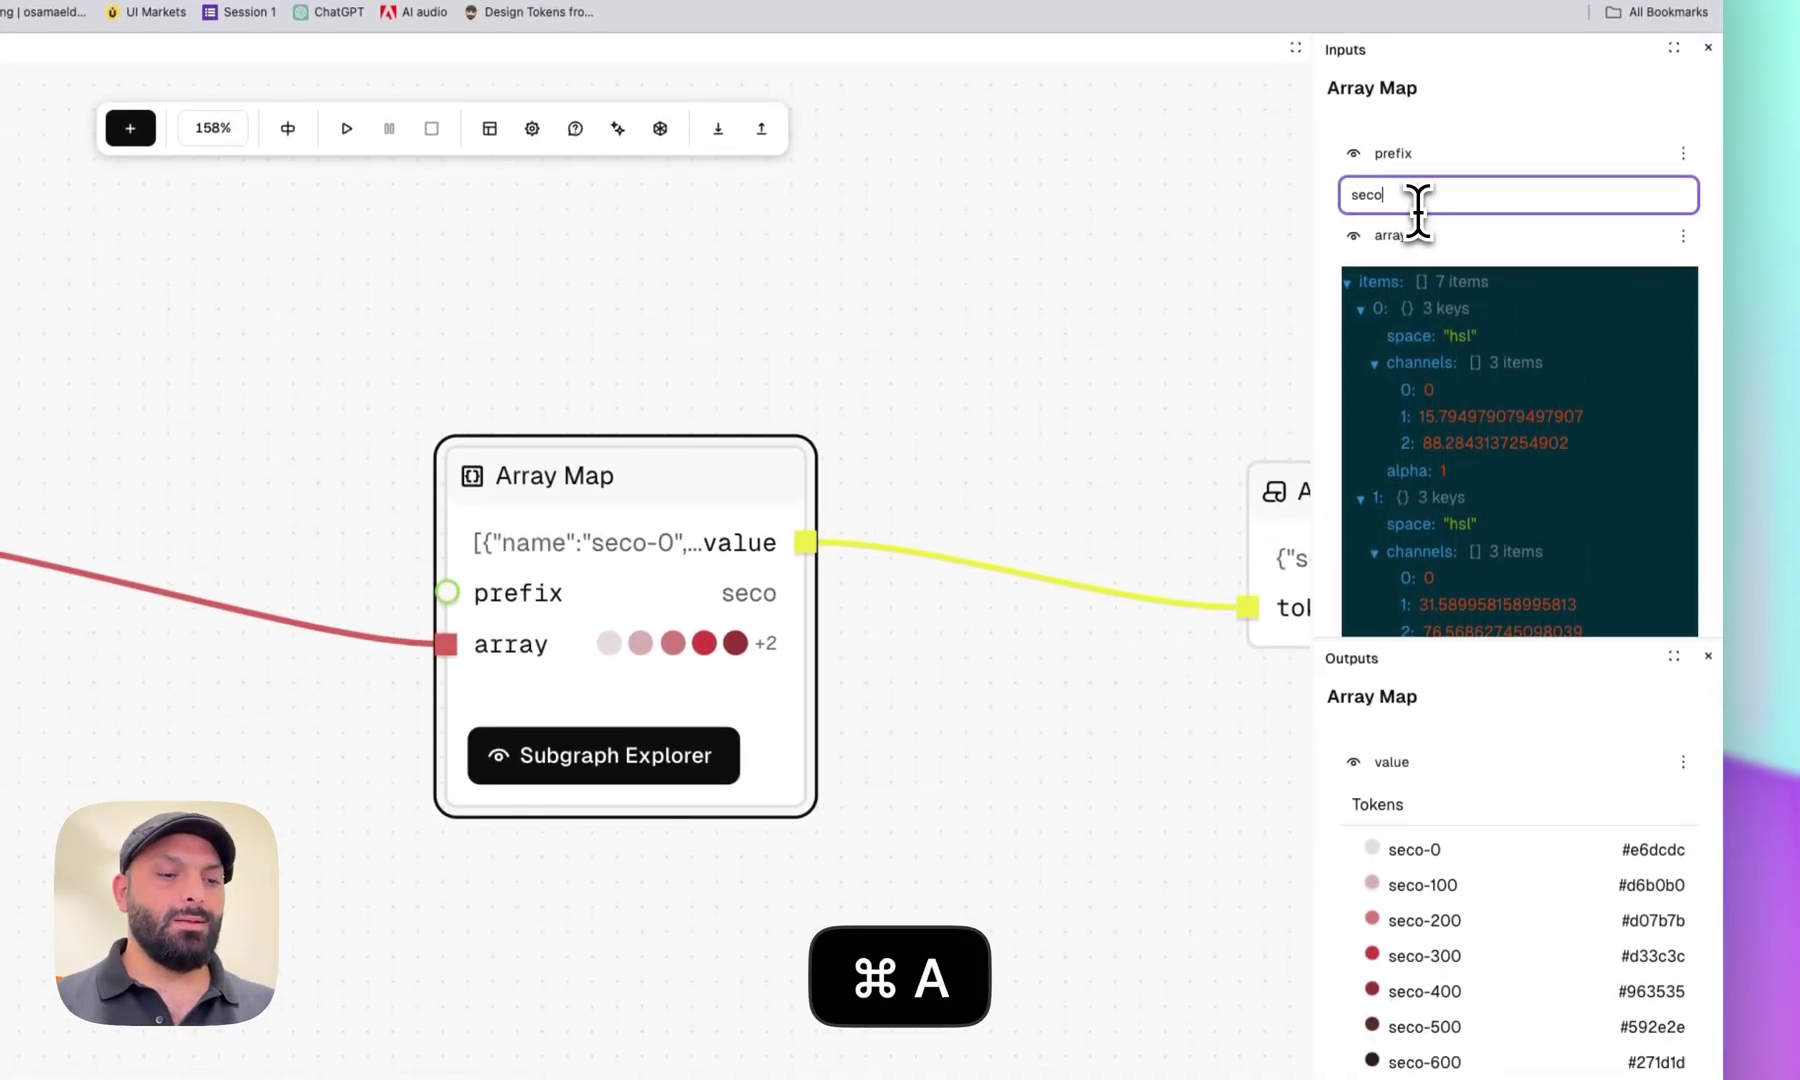
pyautogui.write('ary')
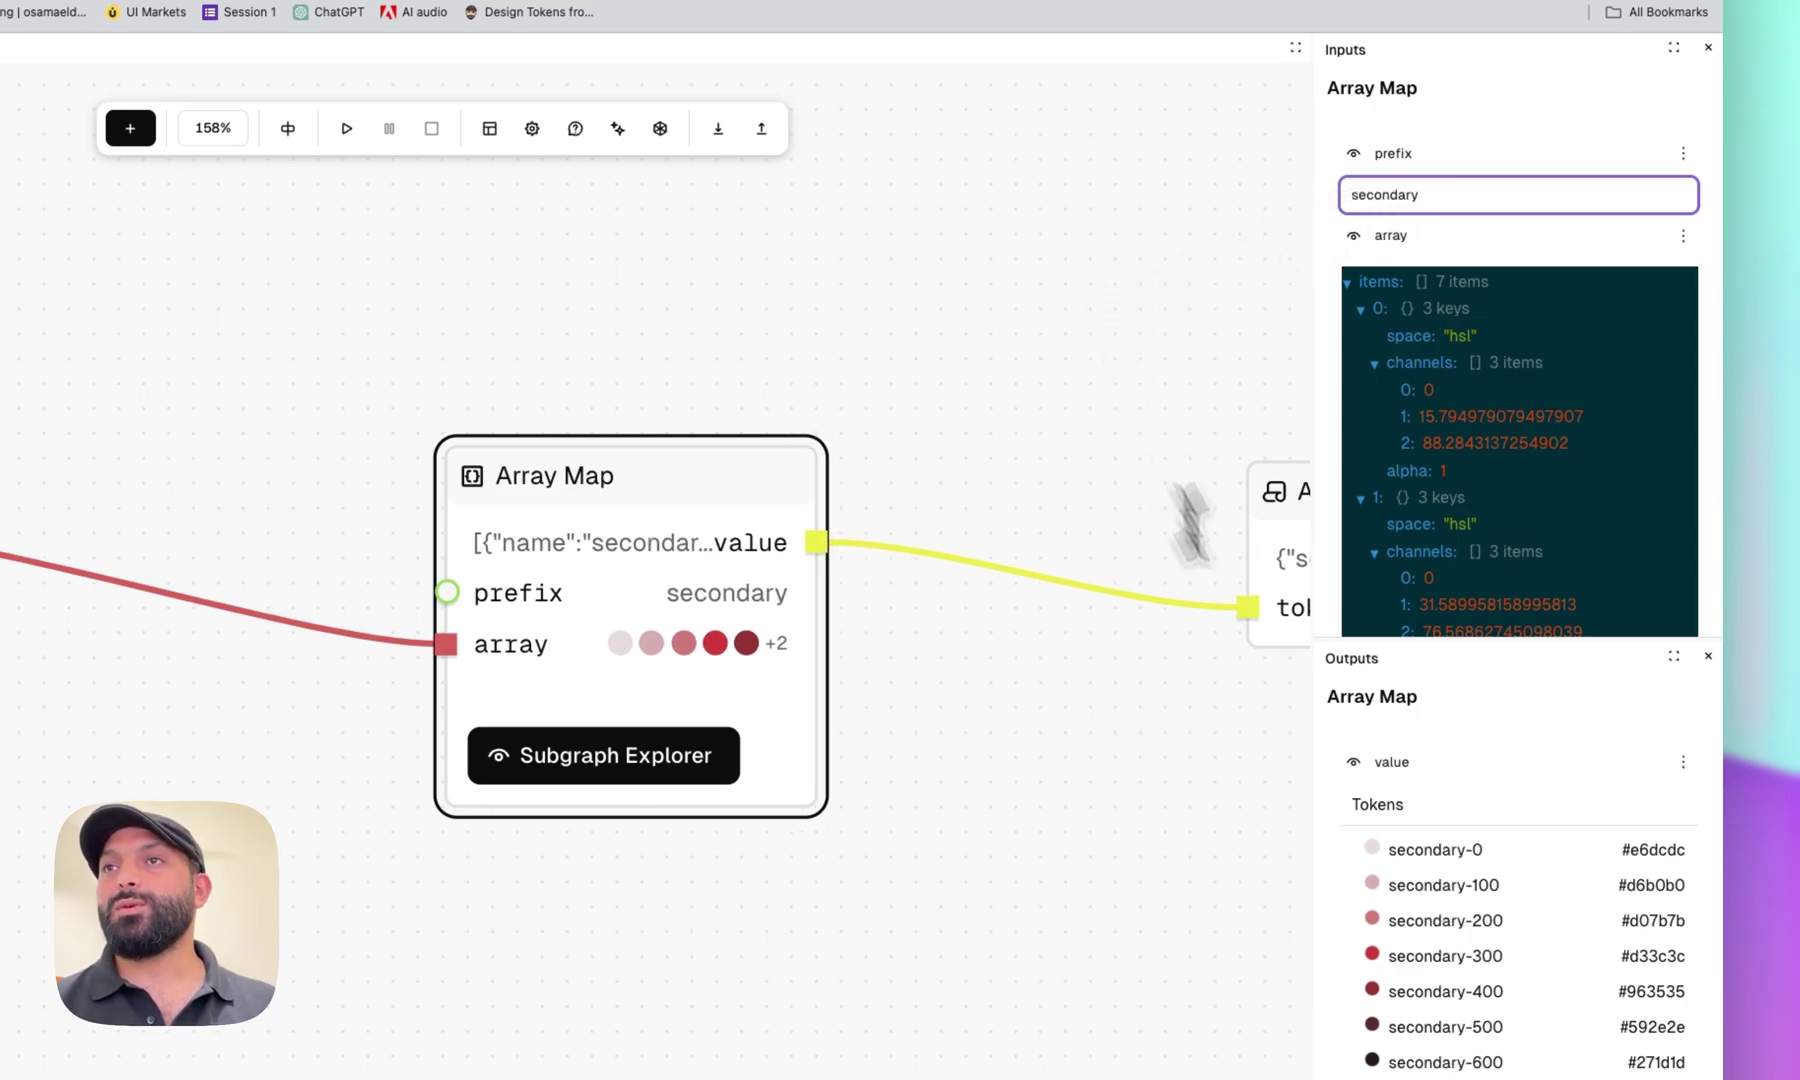
# Inspect the Array of Tokens to Set node and download its secondary-0 to secondary-600 tokens
pyautogui.click(1113, 792)
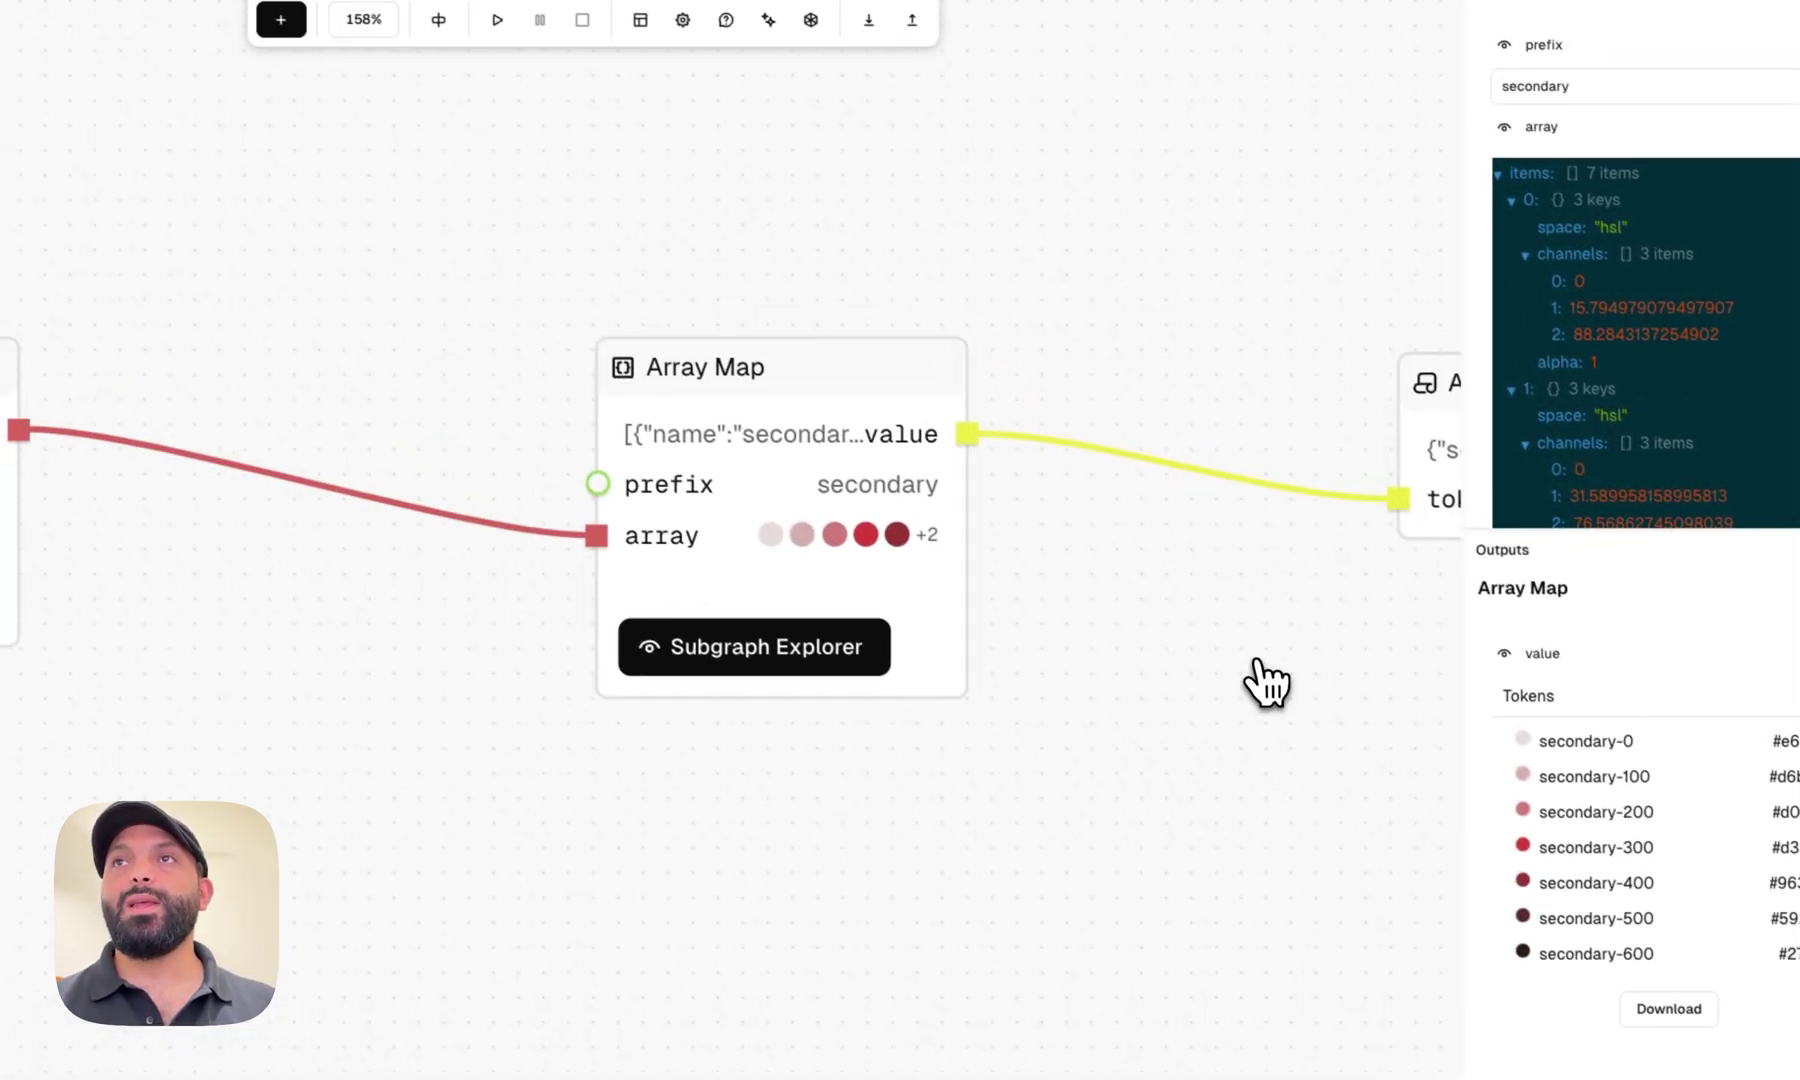
pyautogui.moveTo(1265, 683); pyautogui.dragTo(643, 563)
pyautogui.scroll(-5, 645, 564)
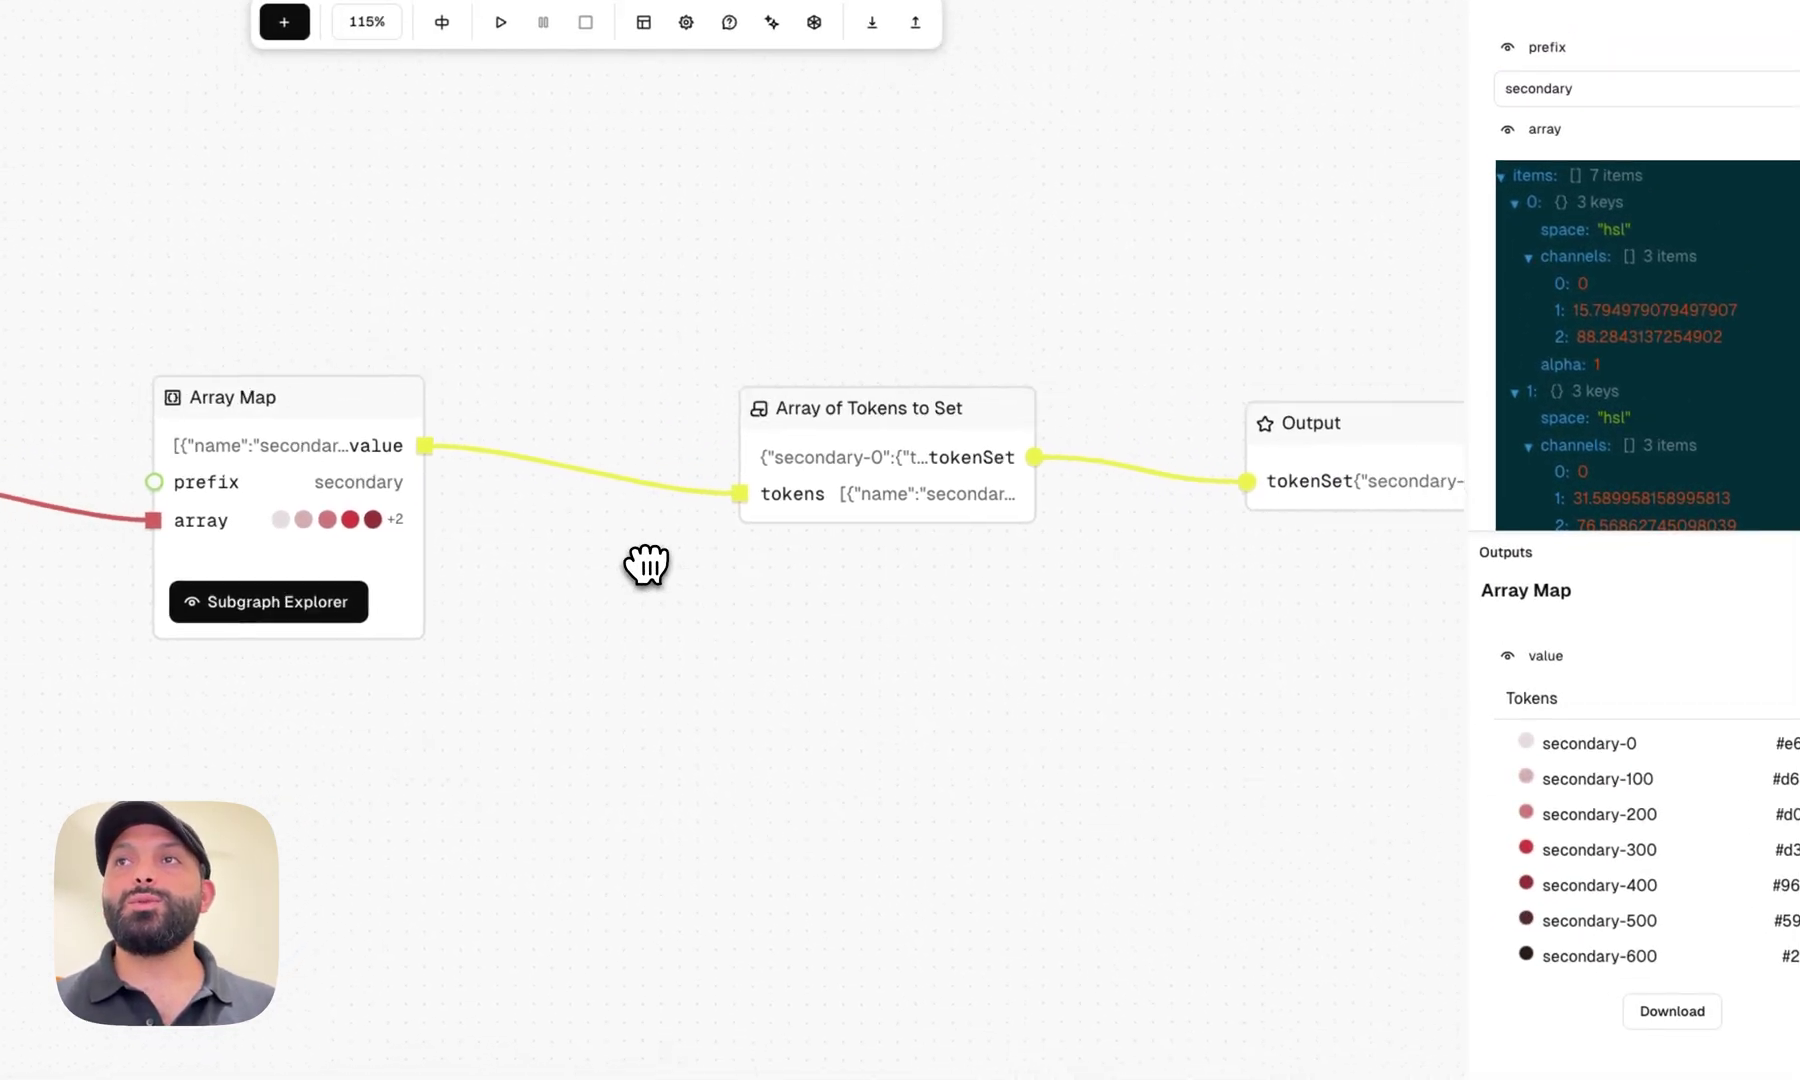
pyautogui.click(790, 505)
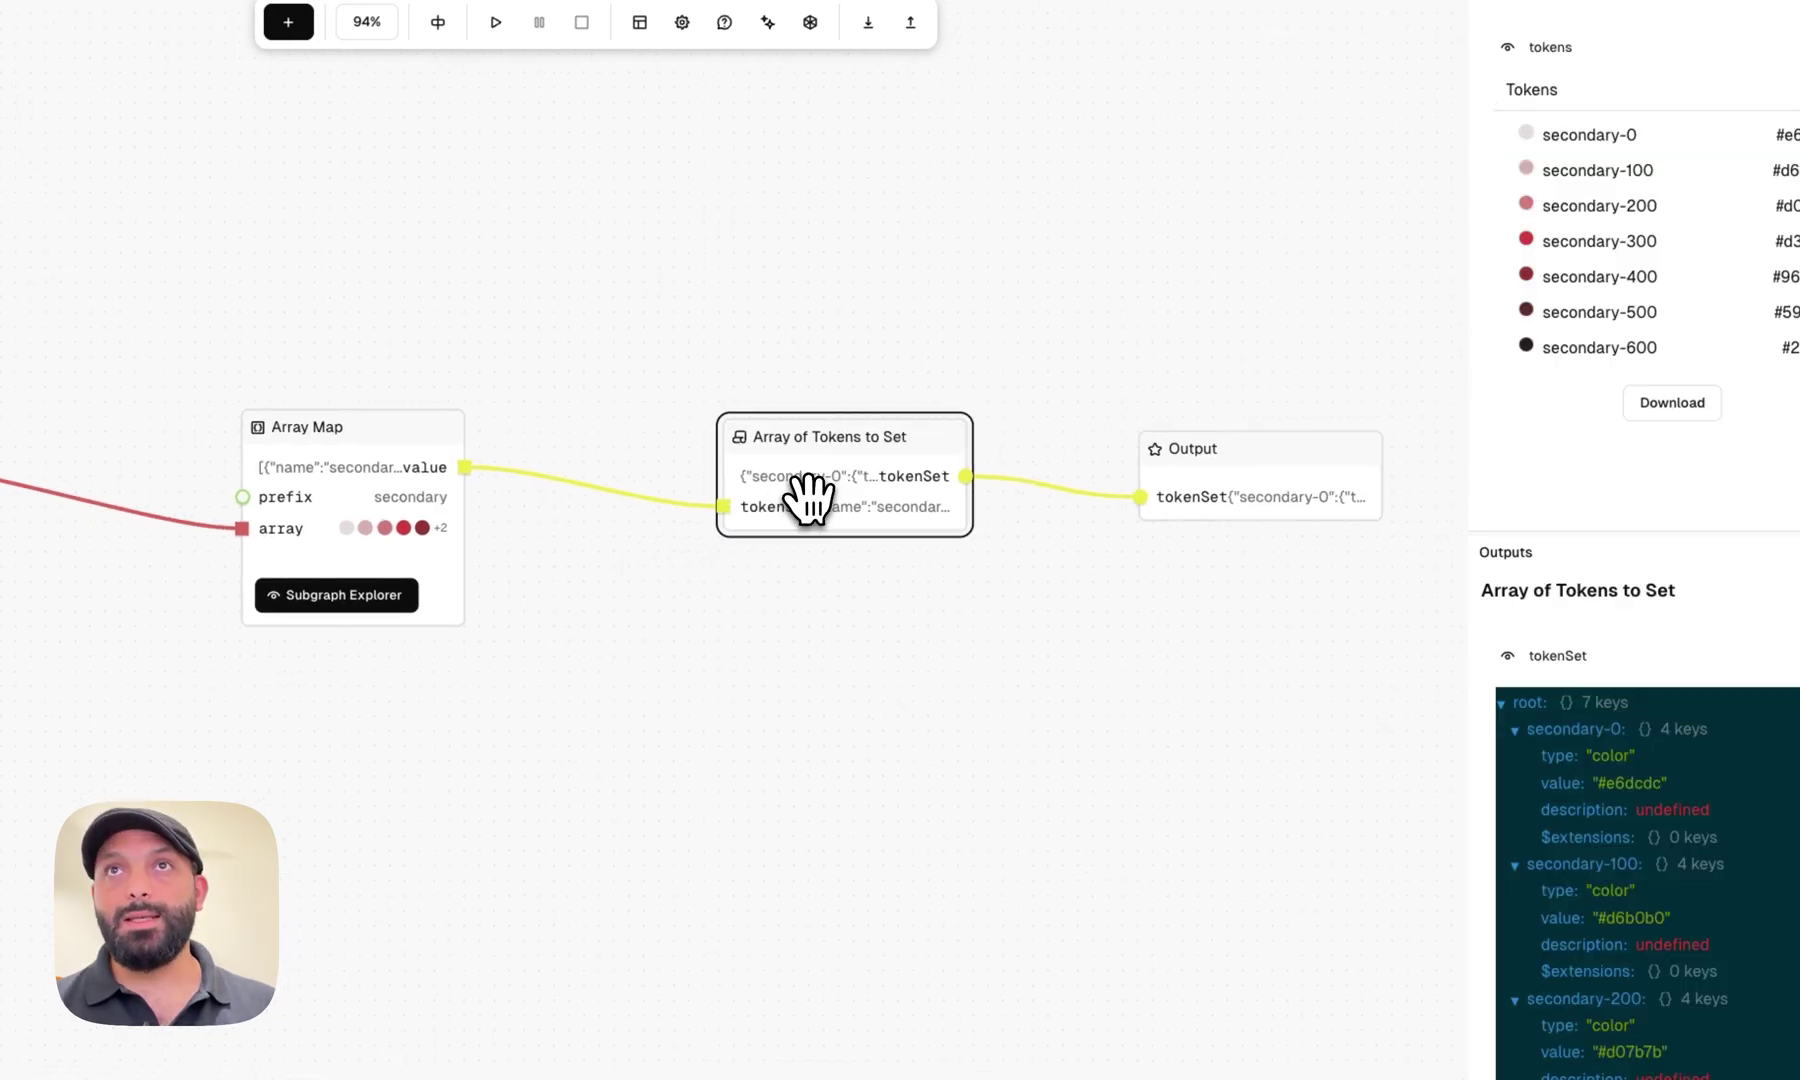
pyautogui.click(1625, 423)
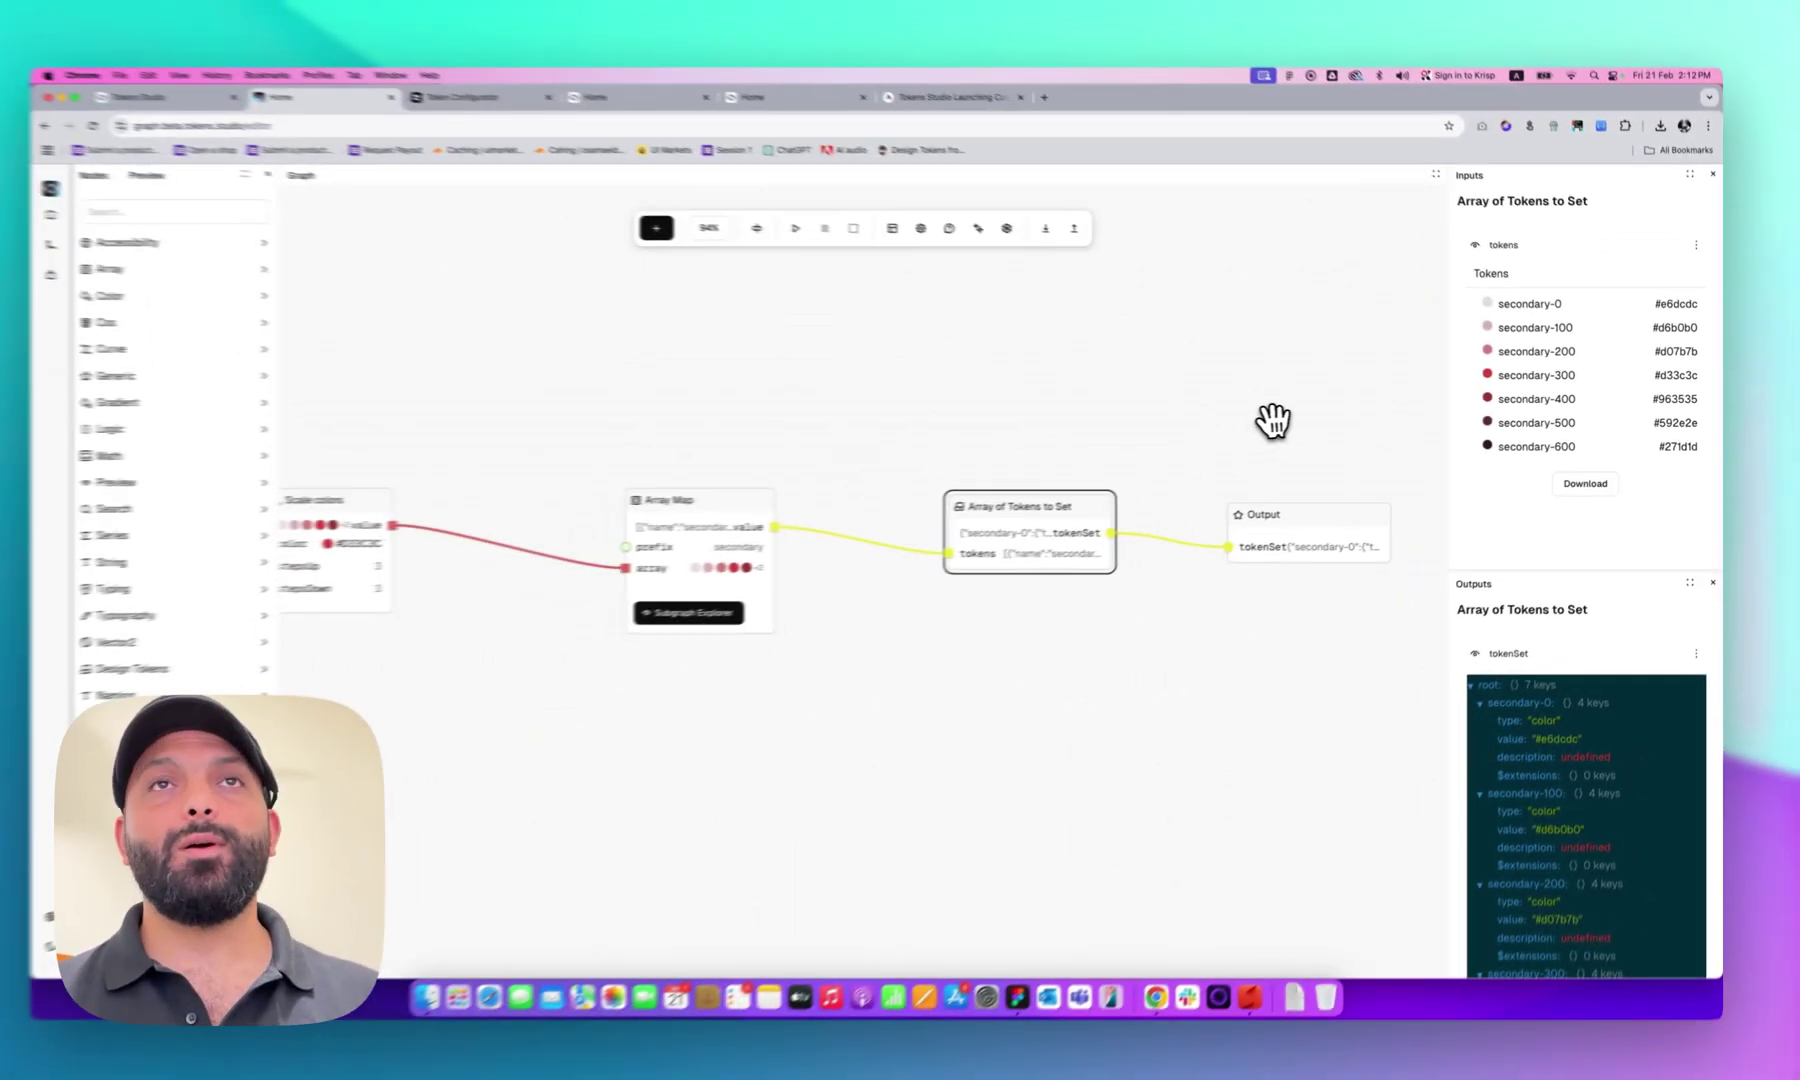
pyautogui.scroll(3, 1272, 418)
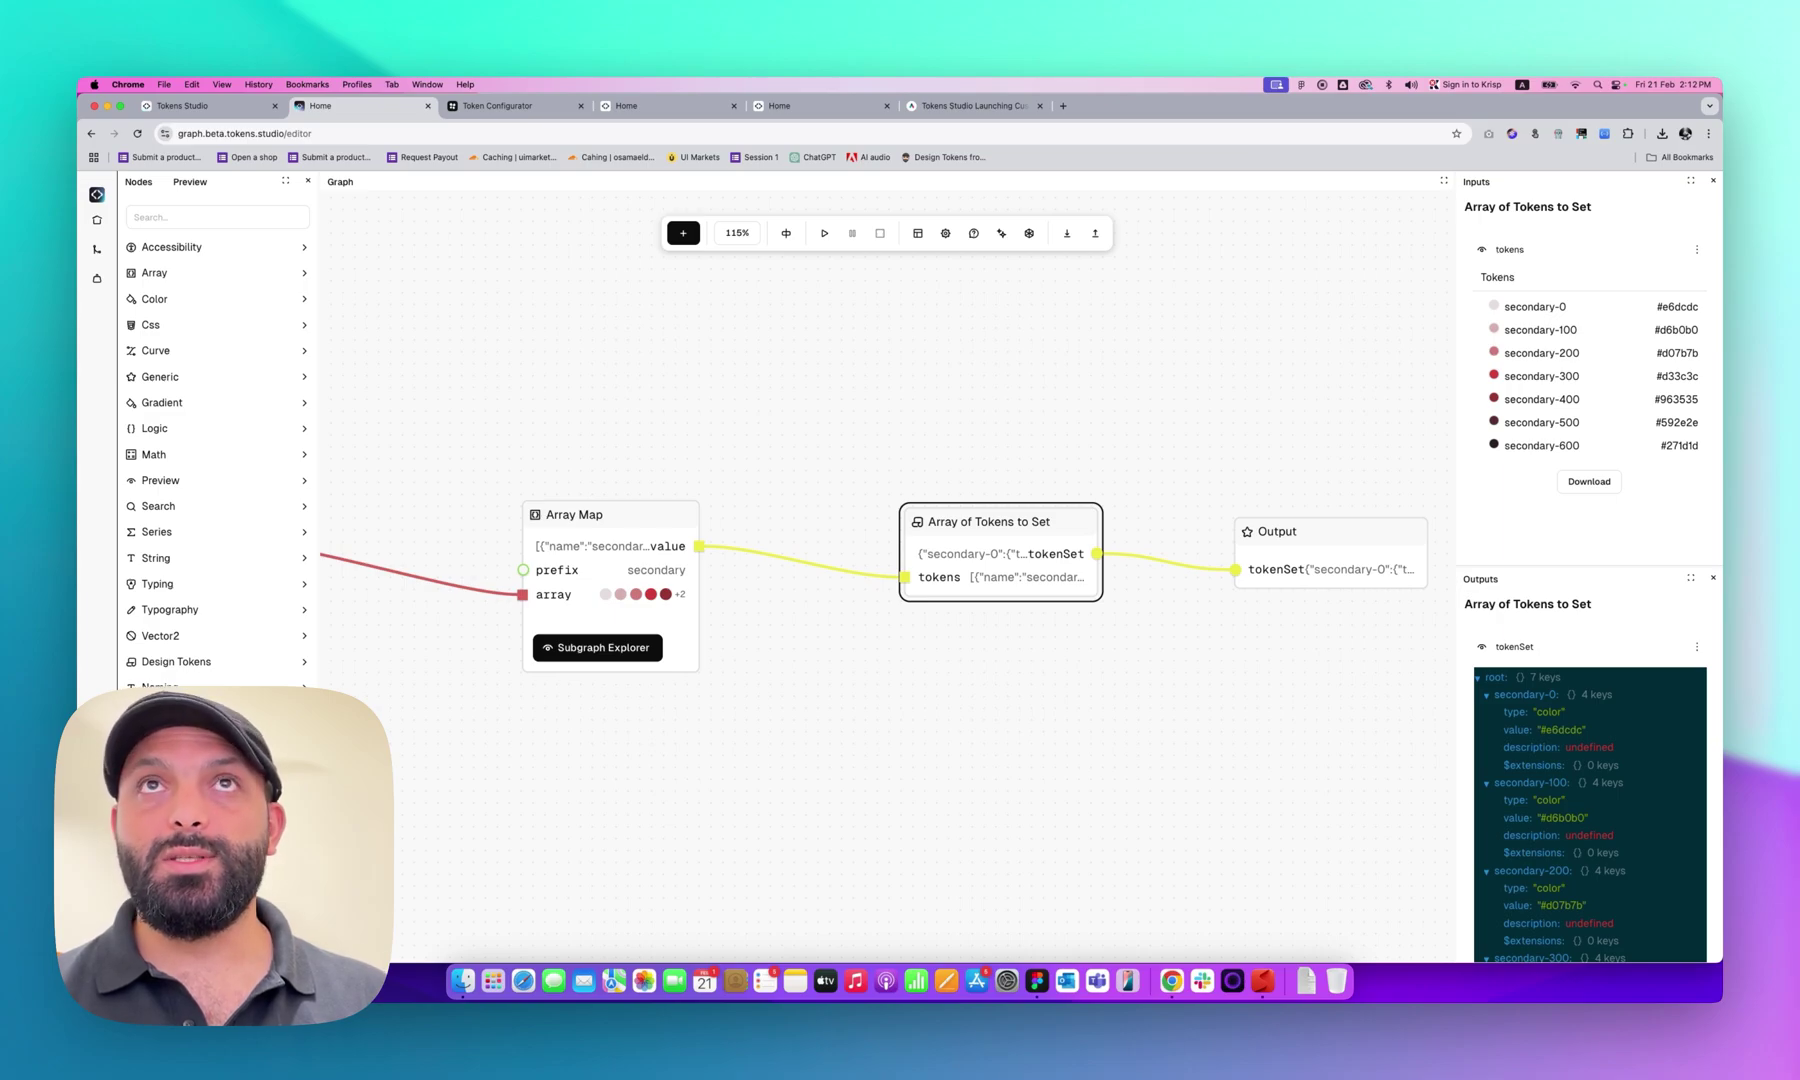
pyautogui.scroll(-5, 752, 430)
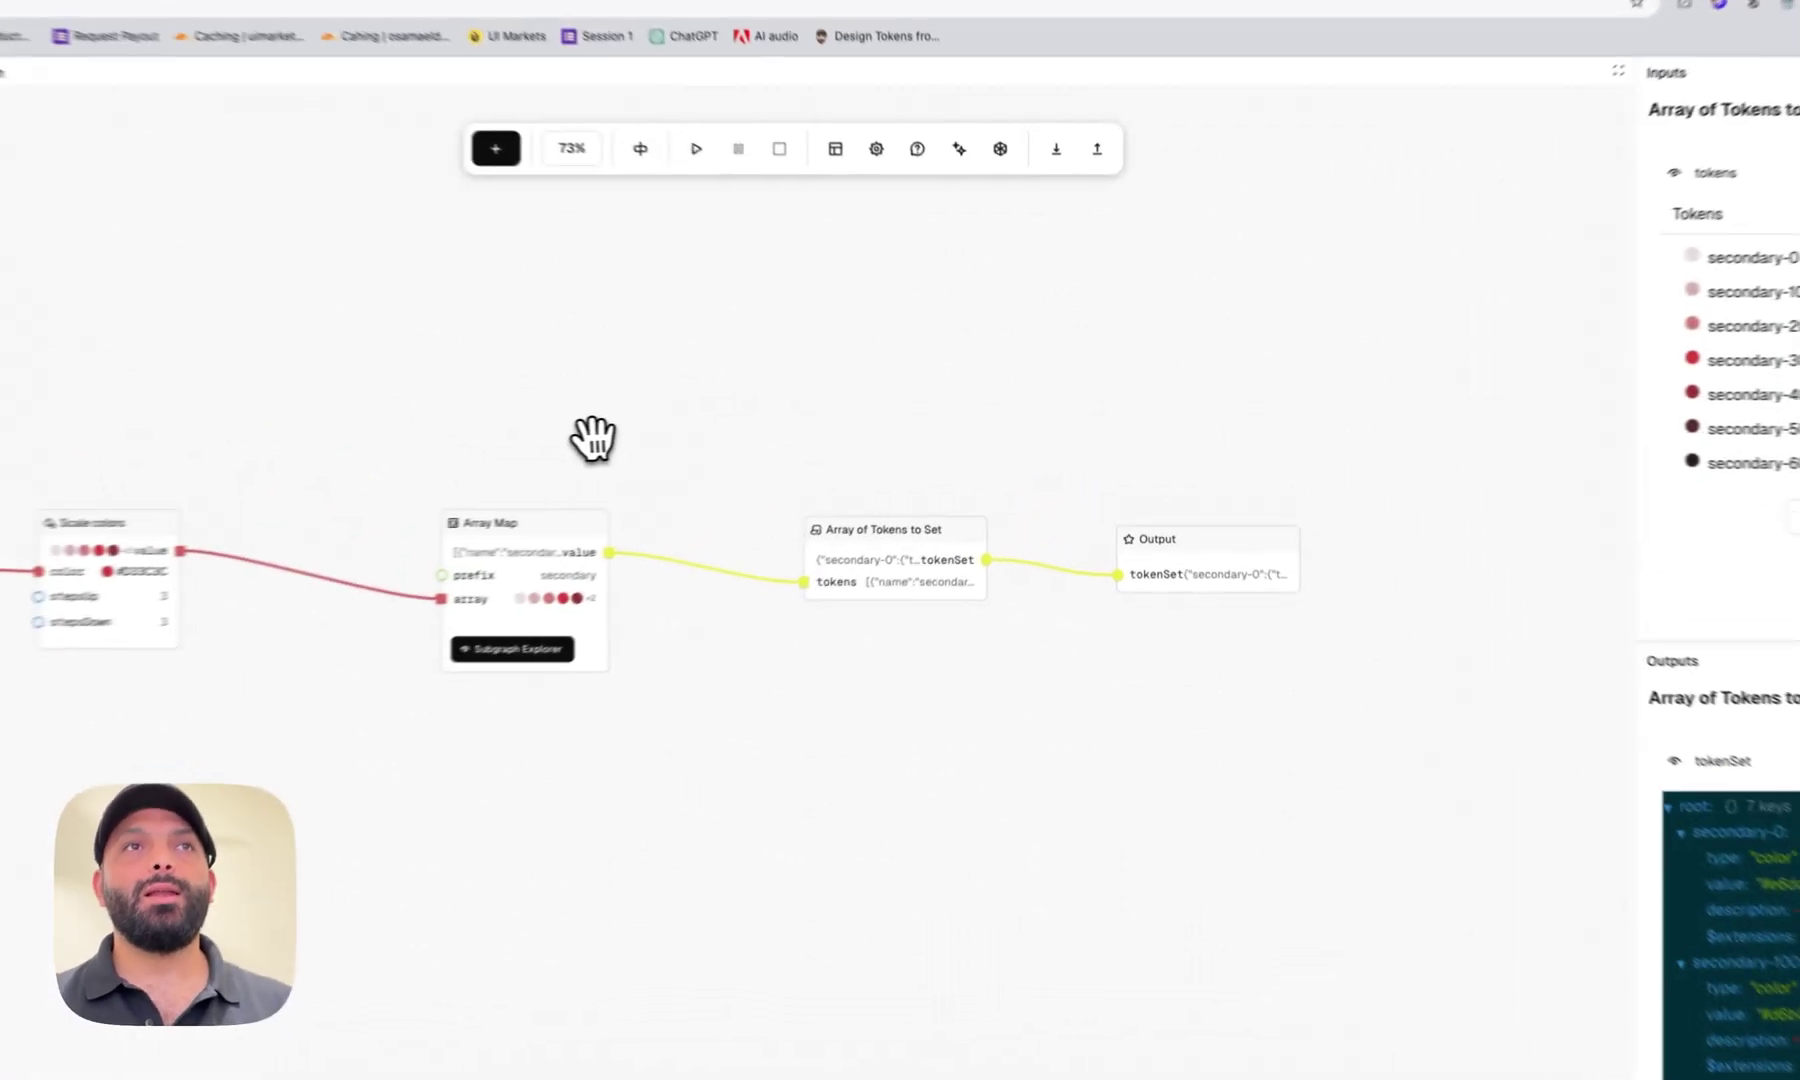
# Set Scale colors to stepsUp 8 and stepsDown 2, then check the Array Map tokens
pyautogui.moveTo(593, 437); pyautogui.dragTo(1086, 425)
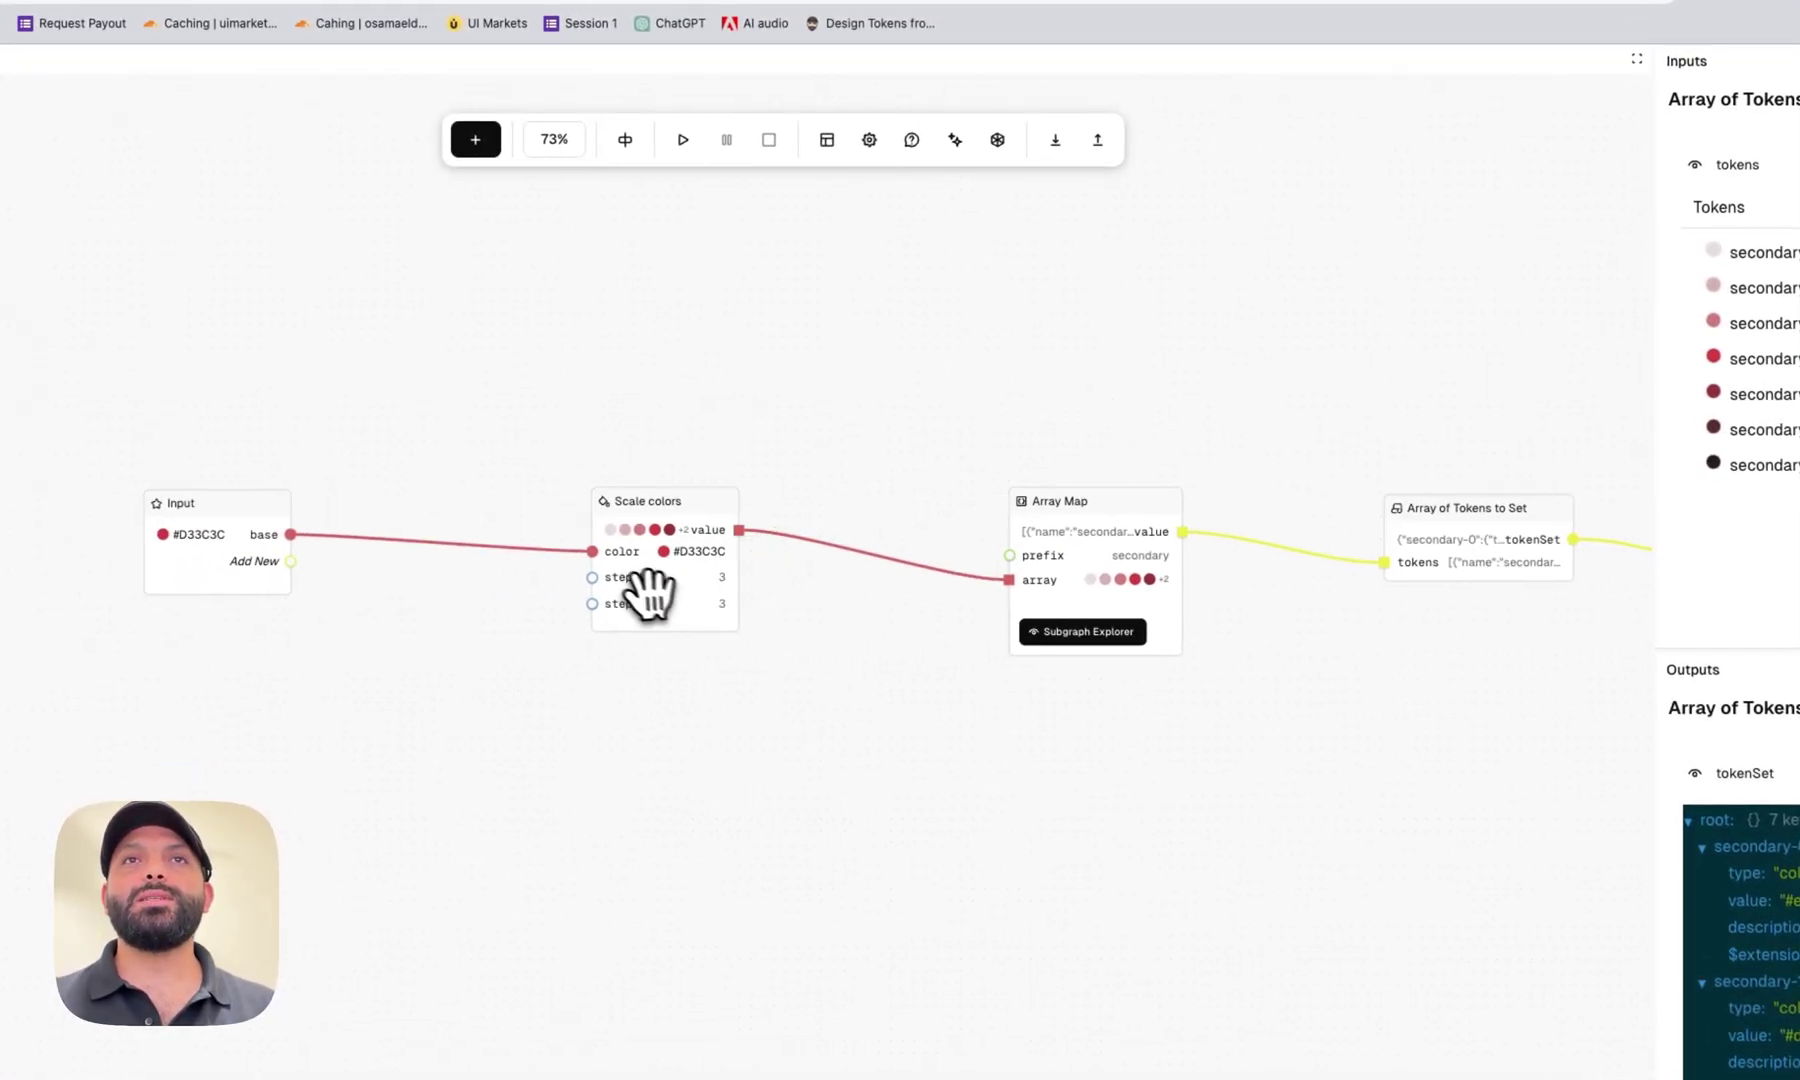
pyautogui.click(712, 598)
pyautogui.click(1714, 276)
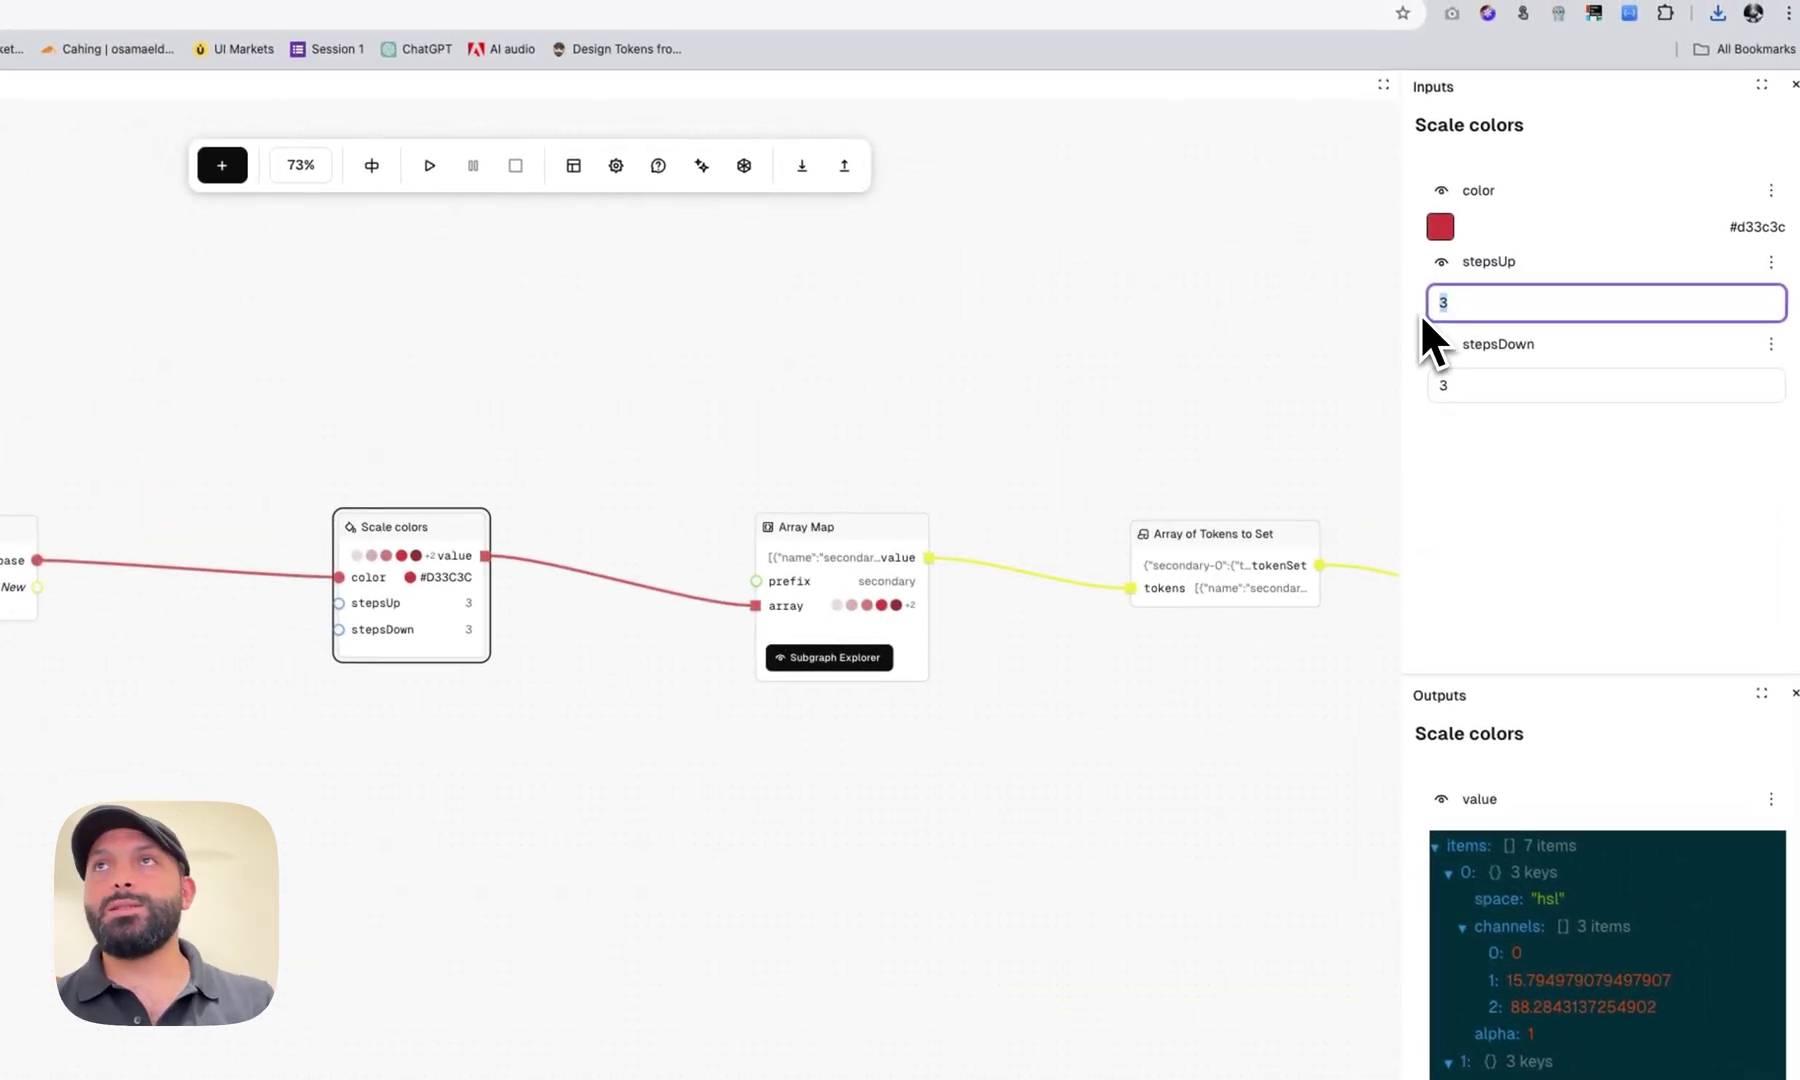
pyautogui.write('8')
pyautogui.click(1460, 385)
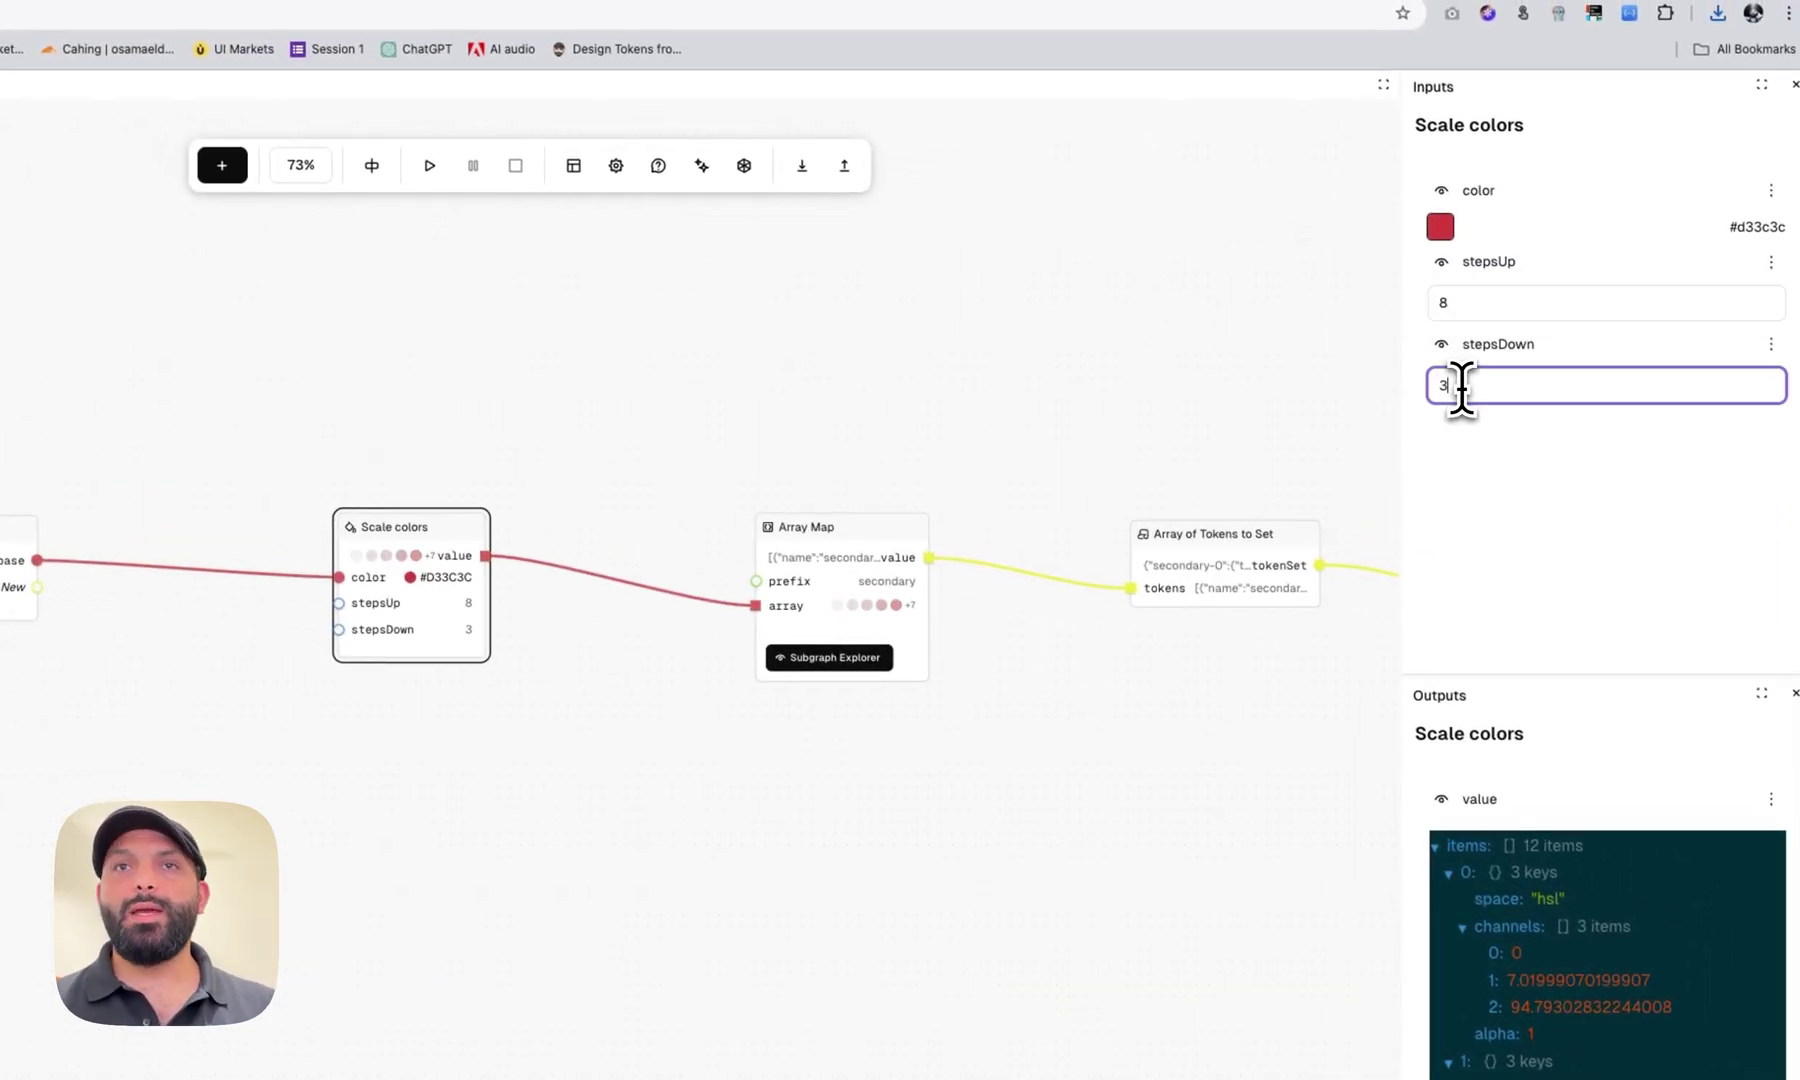
pyautogui.press('super+a')
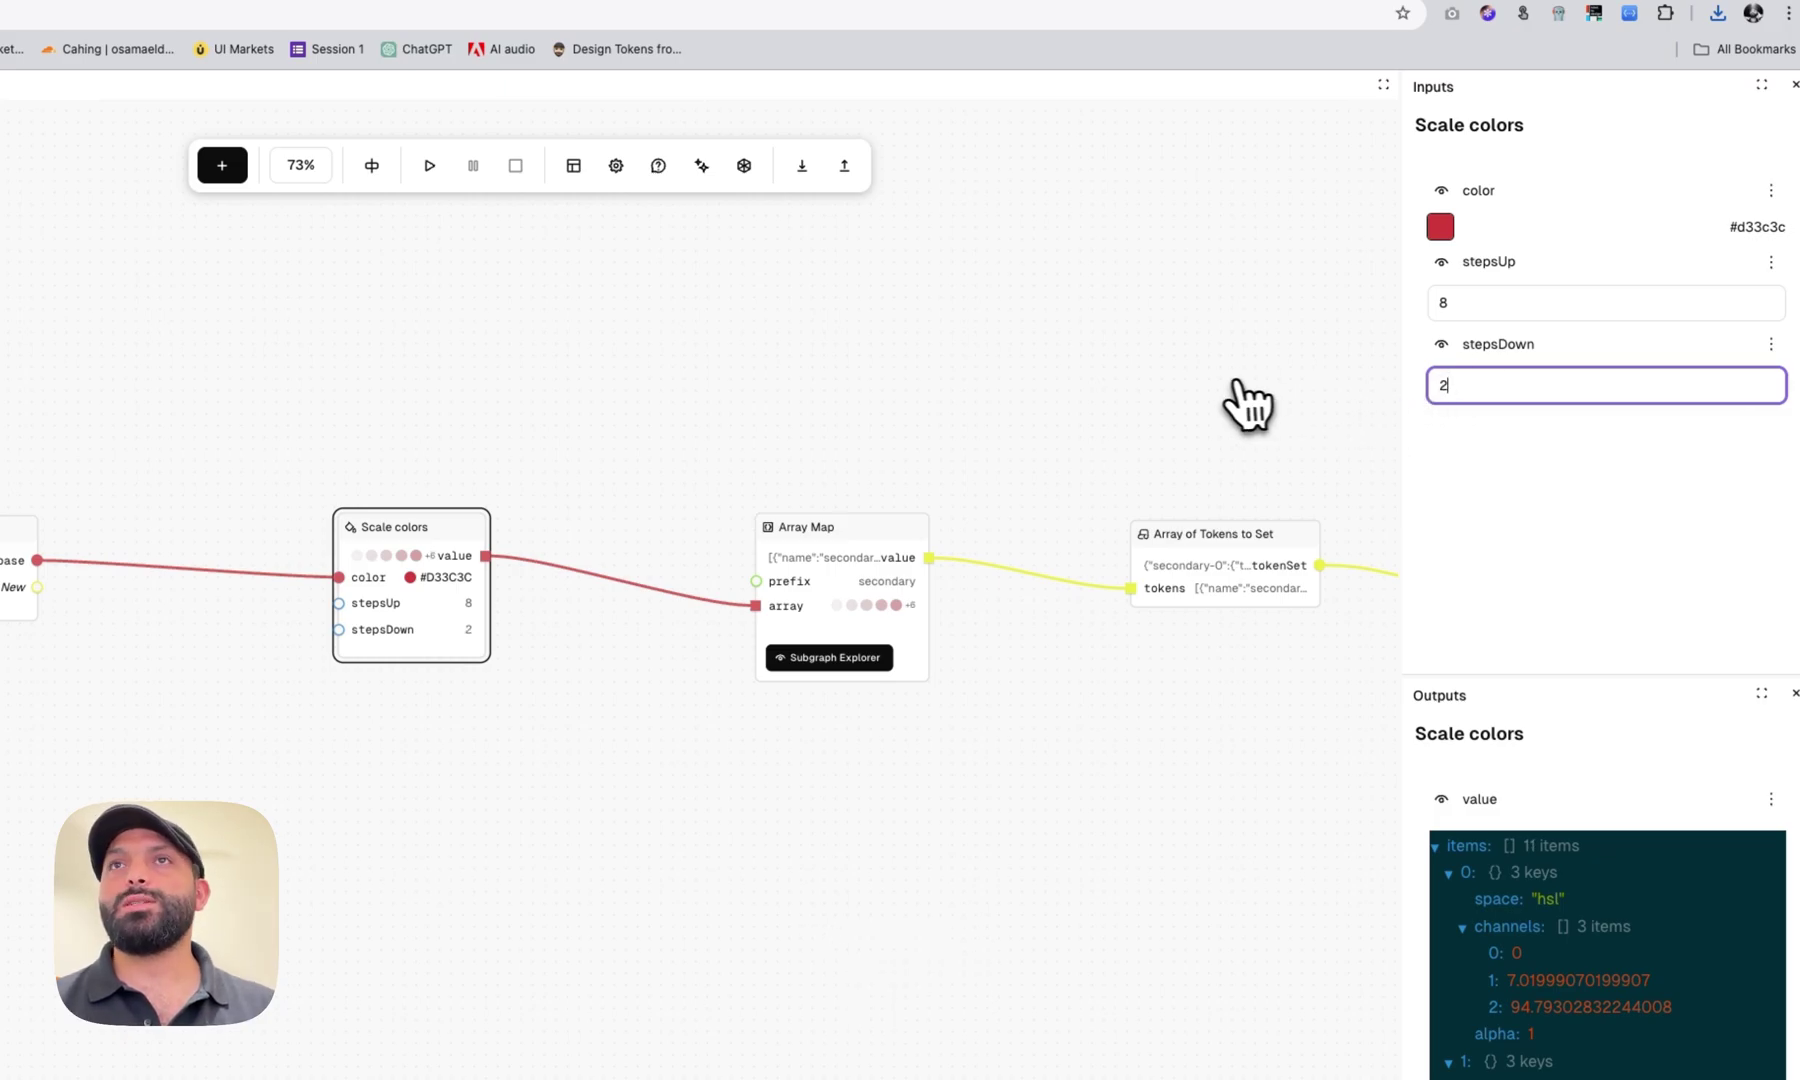
pyautogui.click(1232, 405)
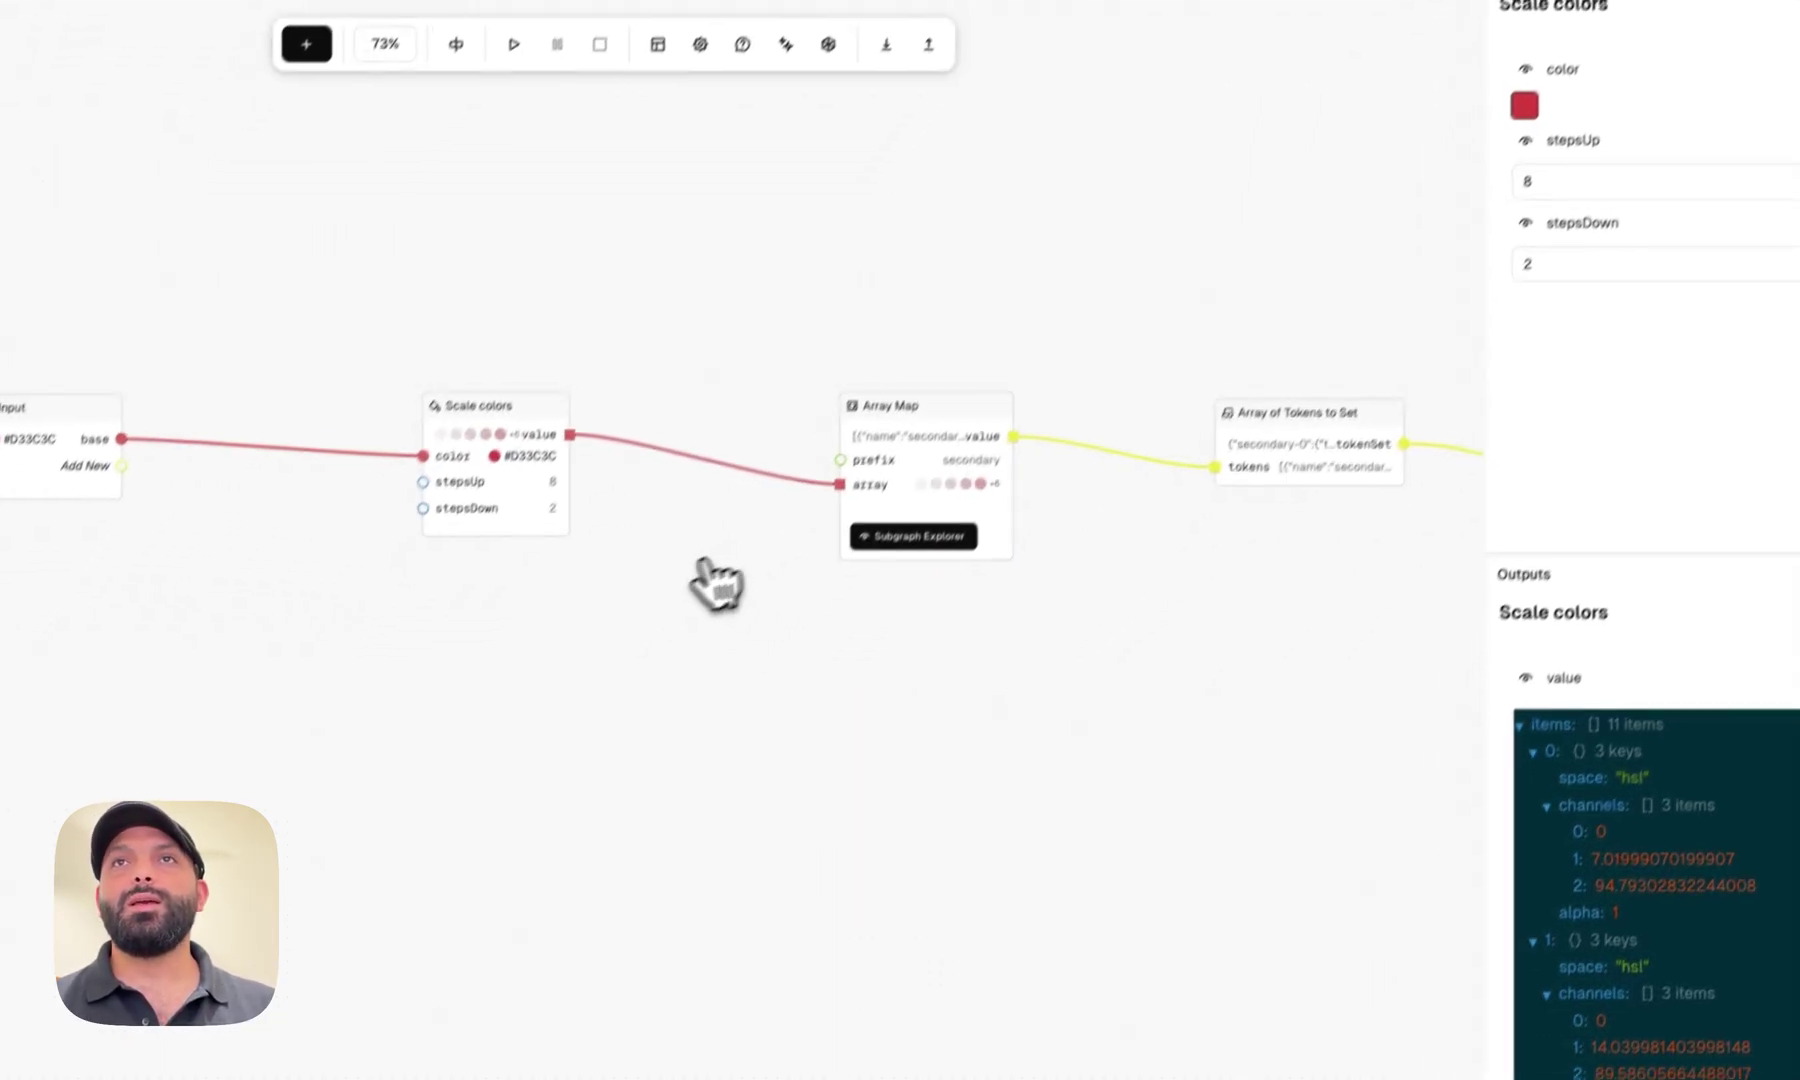
pyautogui.click(780, 612)
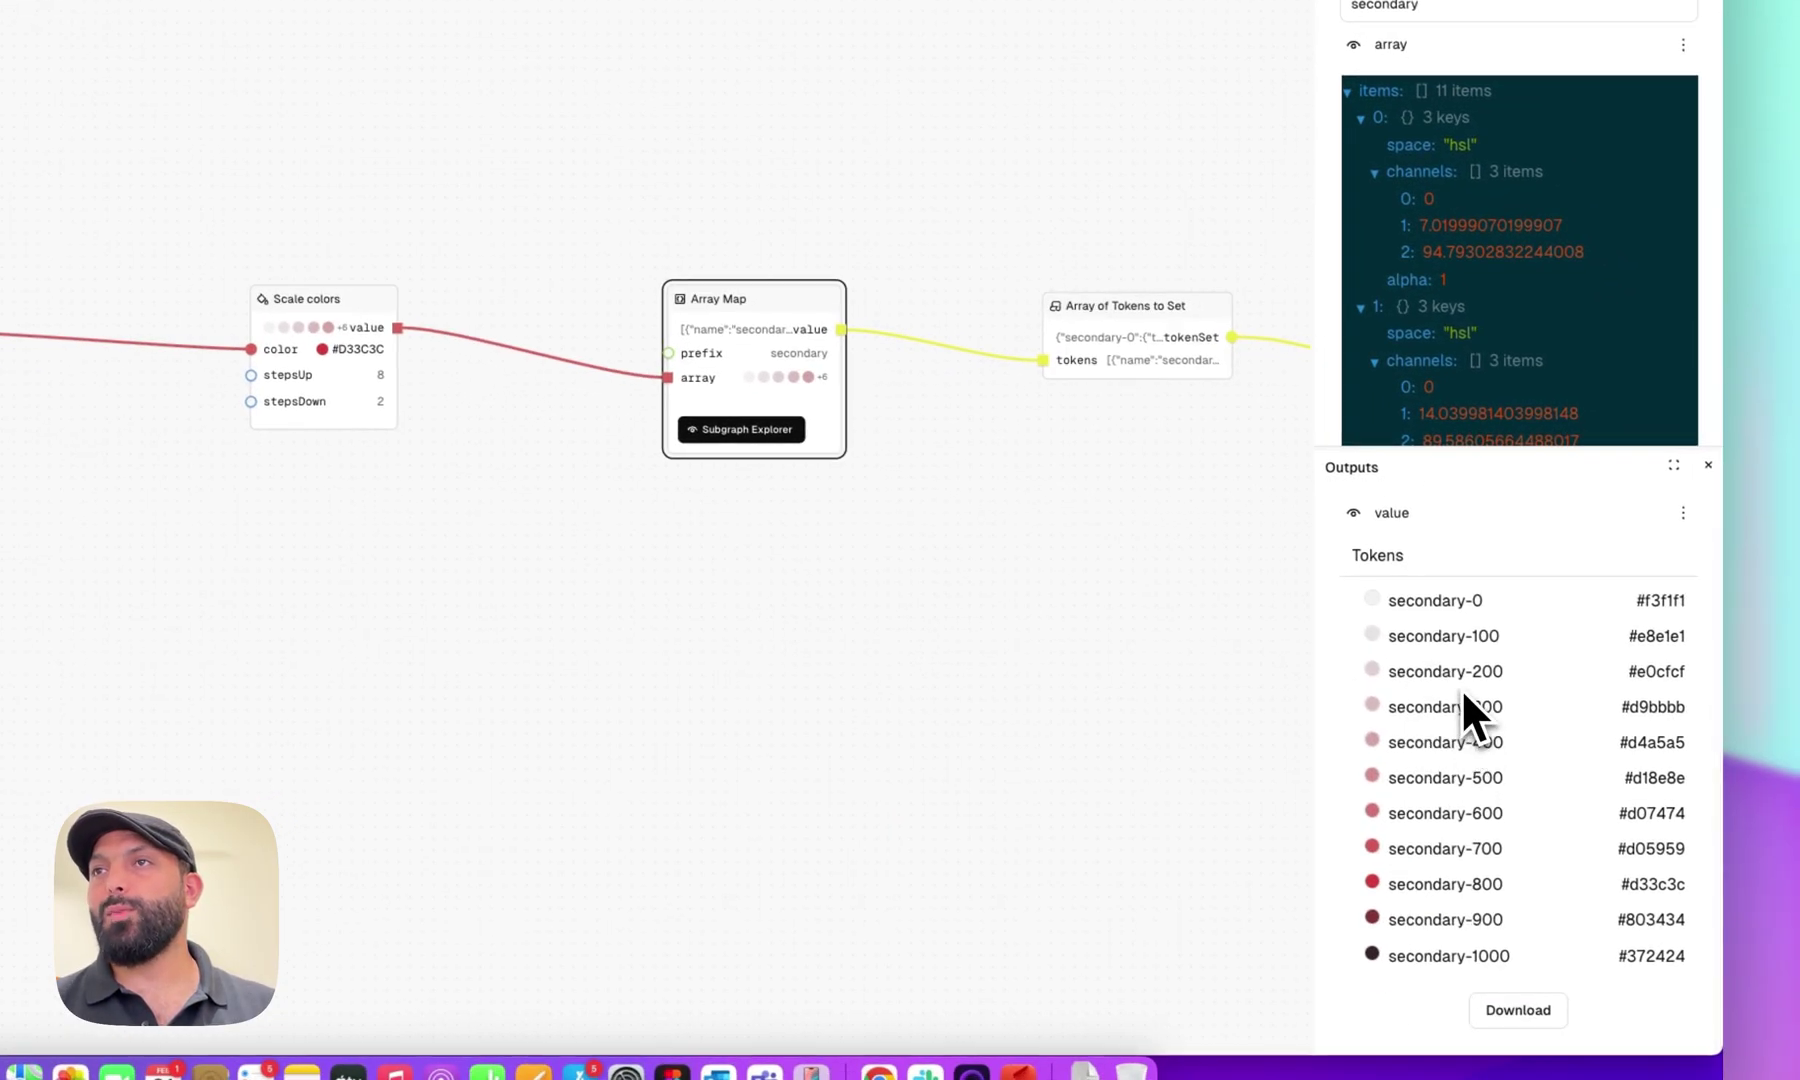
pyautogui.scroll(2, 1467, 830)
# Change stepsUp to 20 and confirm Array Map now outputs 23 tokens up to secondary-2200
pyautogui.click(360, 378)
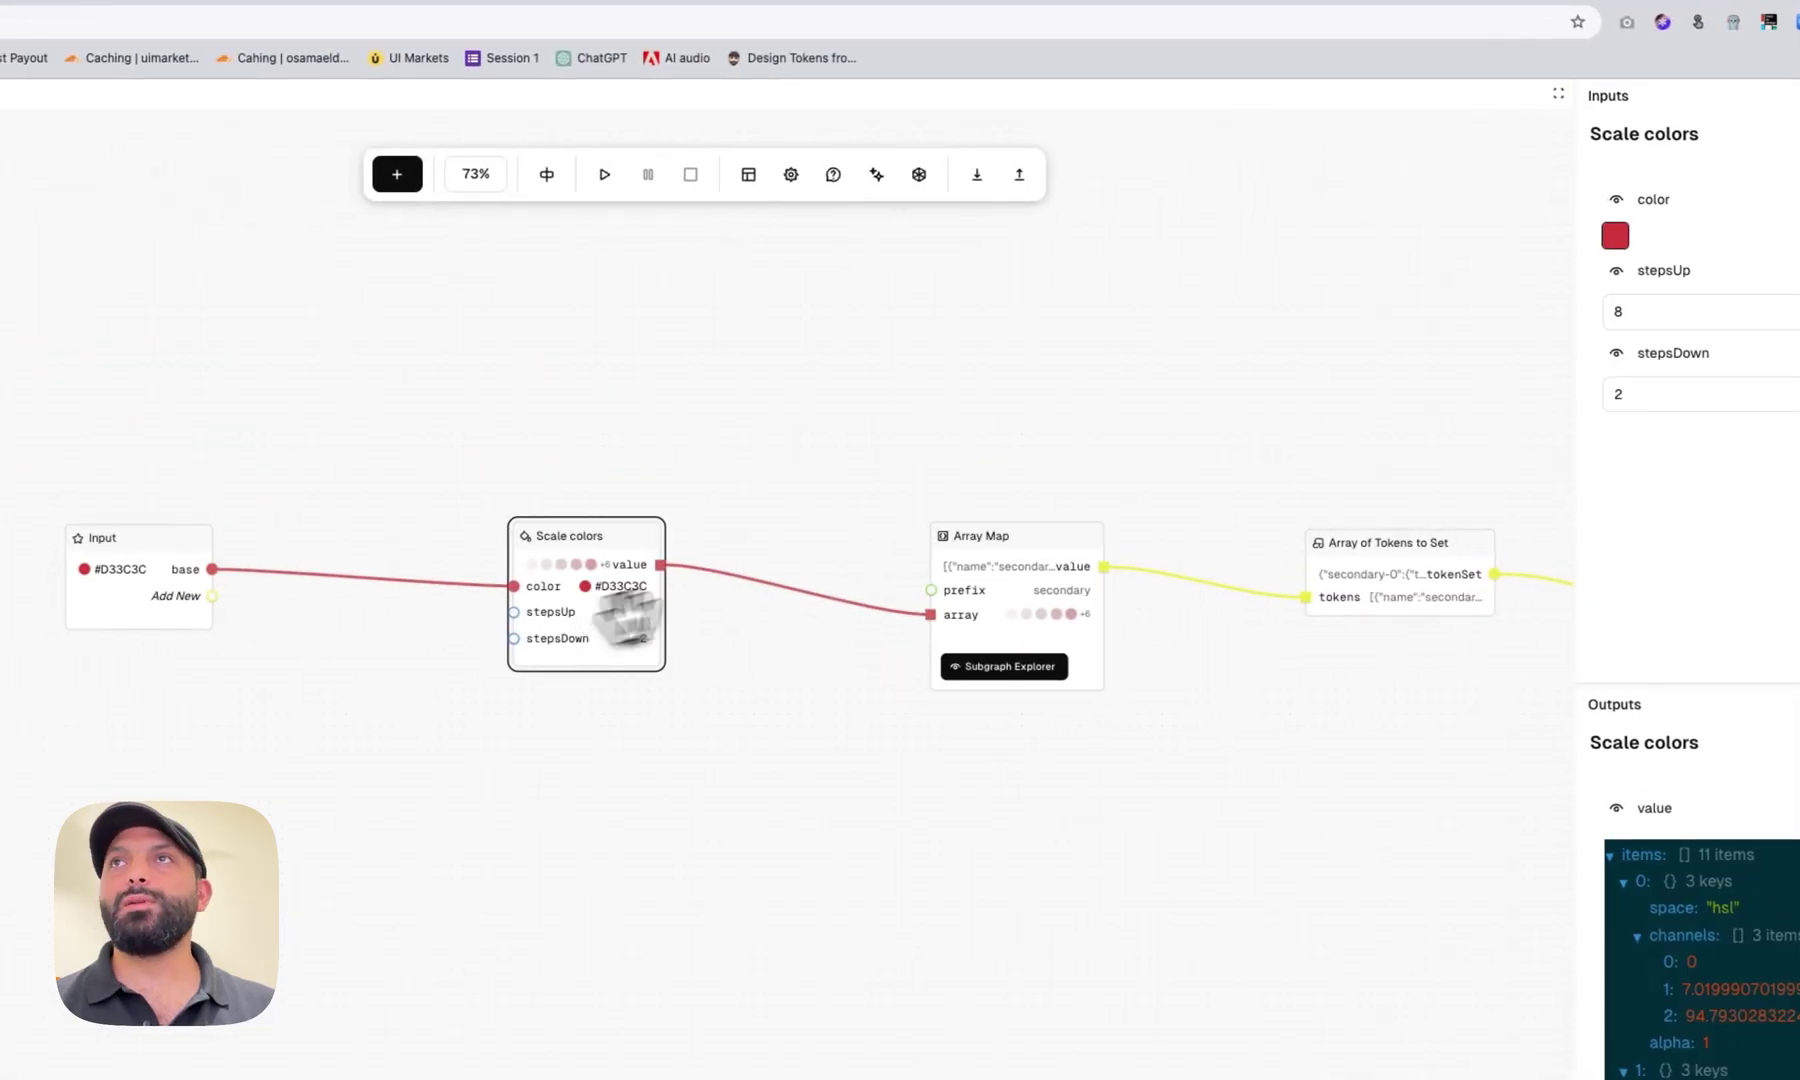
pyautogui.doubleClick(1659, 311)
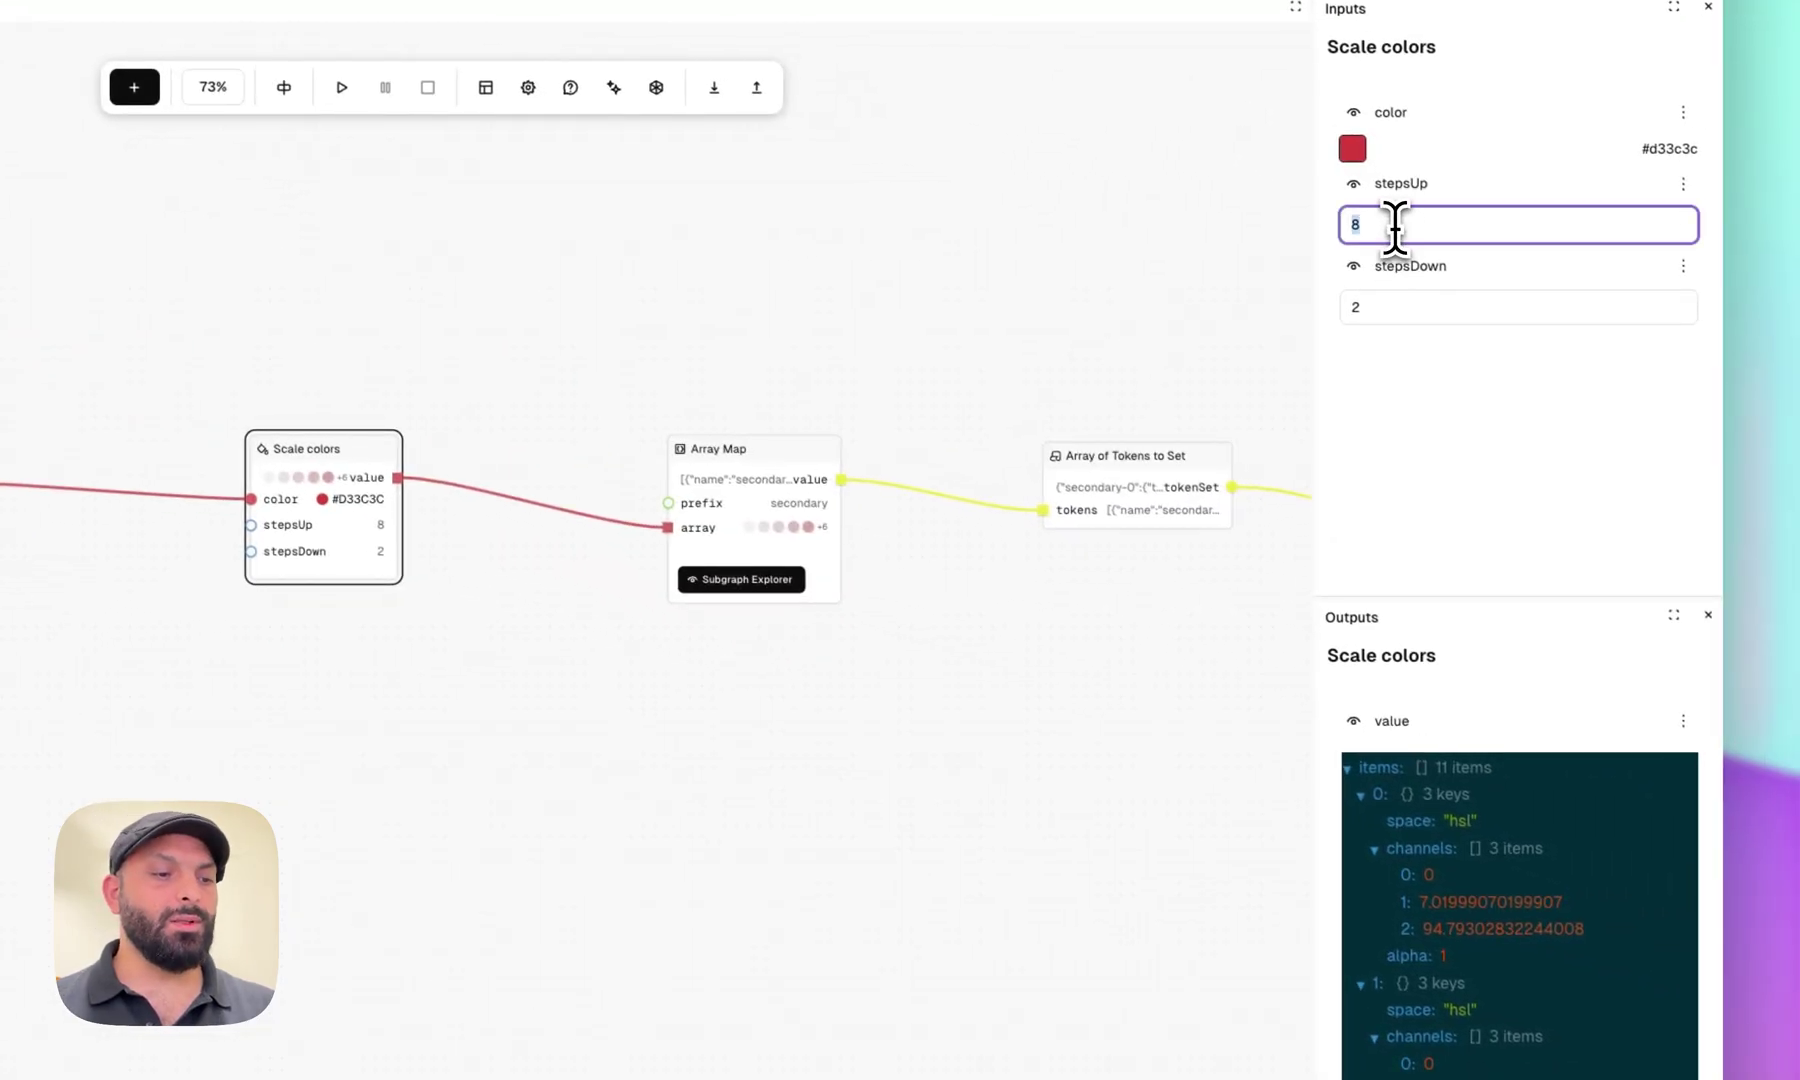
pyautogui.write('20')
pyautogui.click(770, 555)
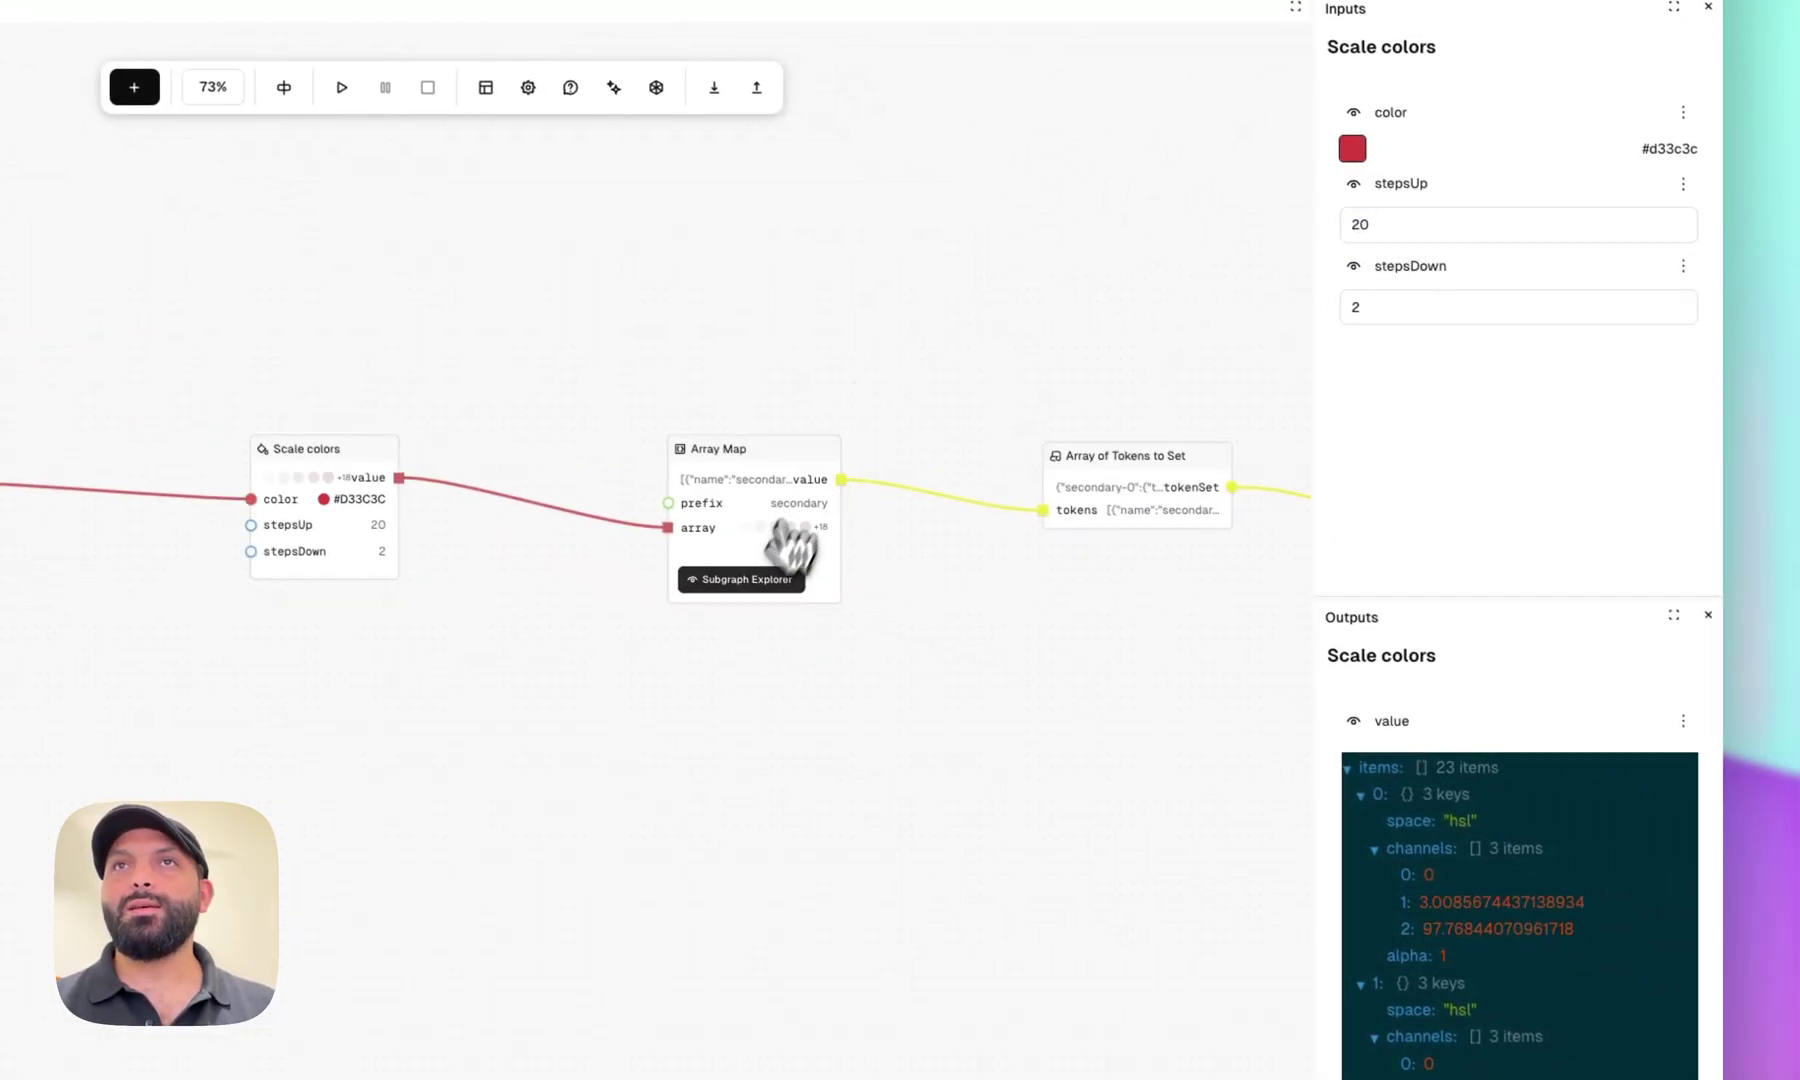
pyautogui.scroll(-5, 1458, 836)
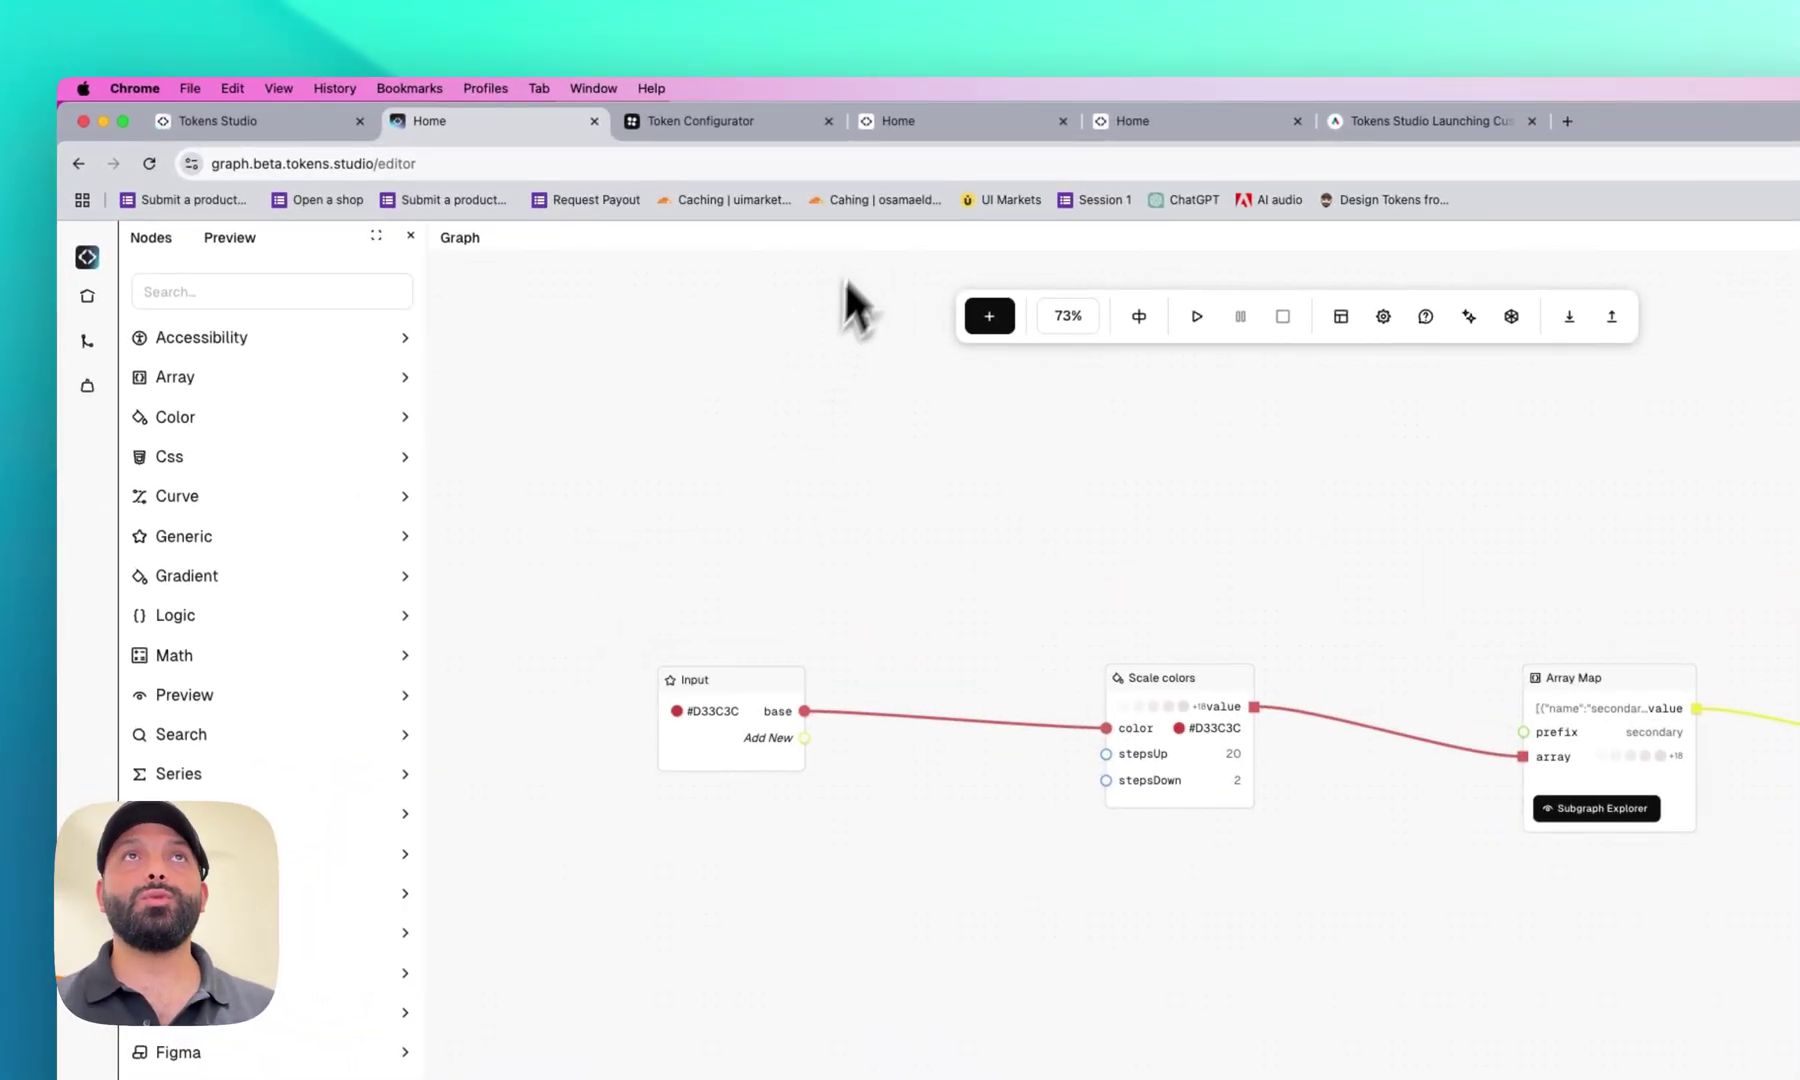
# Switch to the First Project dashboard and open its project switcher list
pyautogui.click(915, 132)
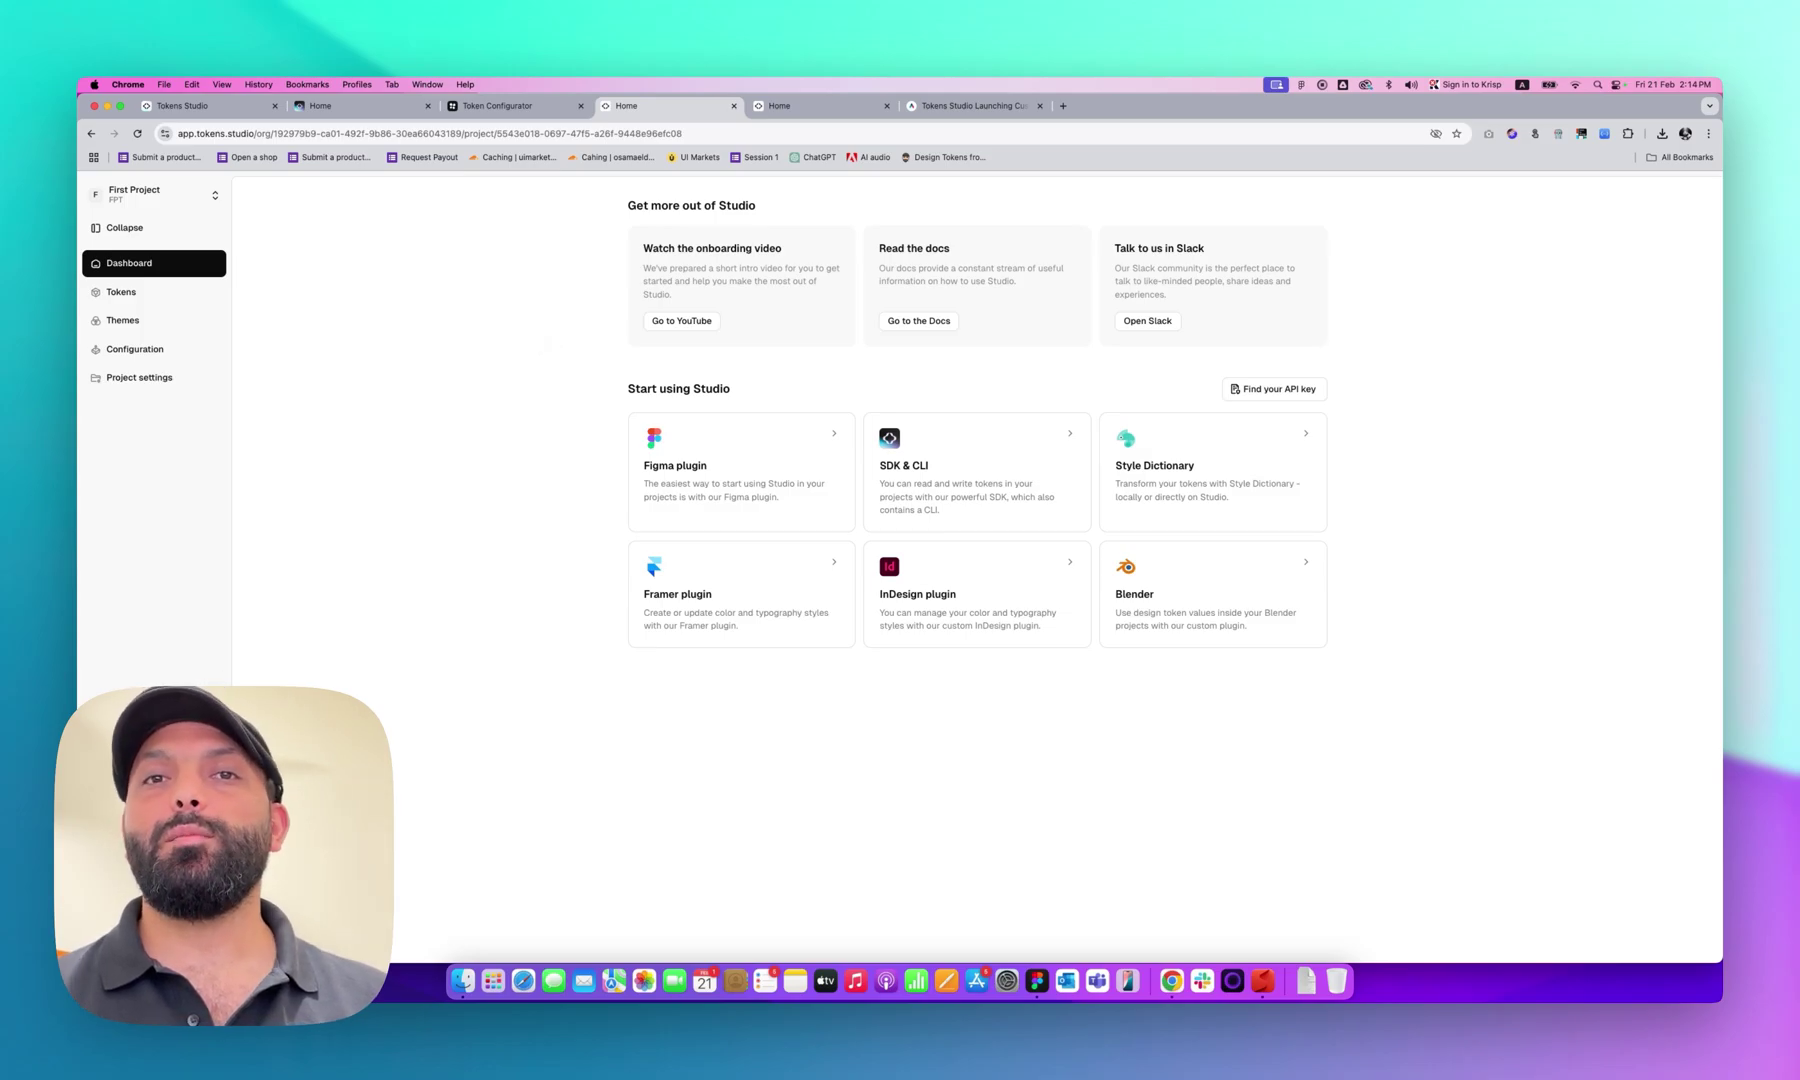
pyautogui.click(165, 197)
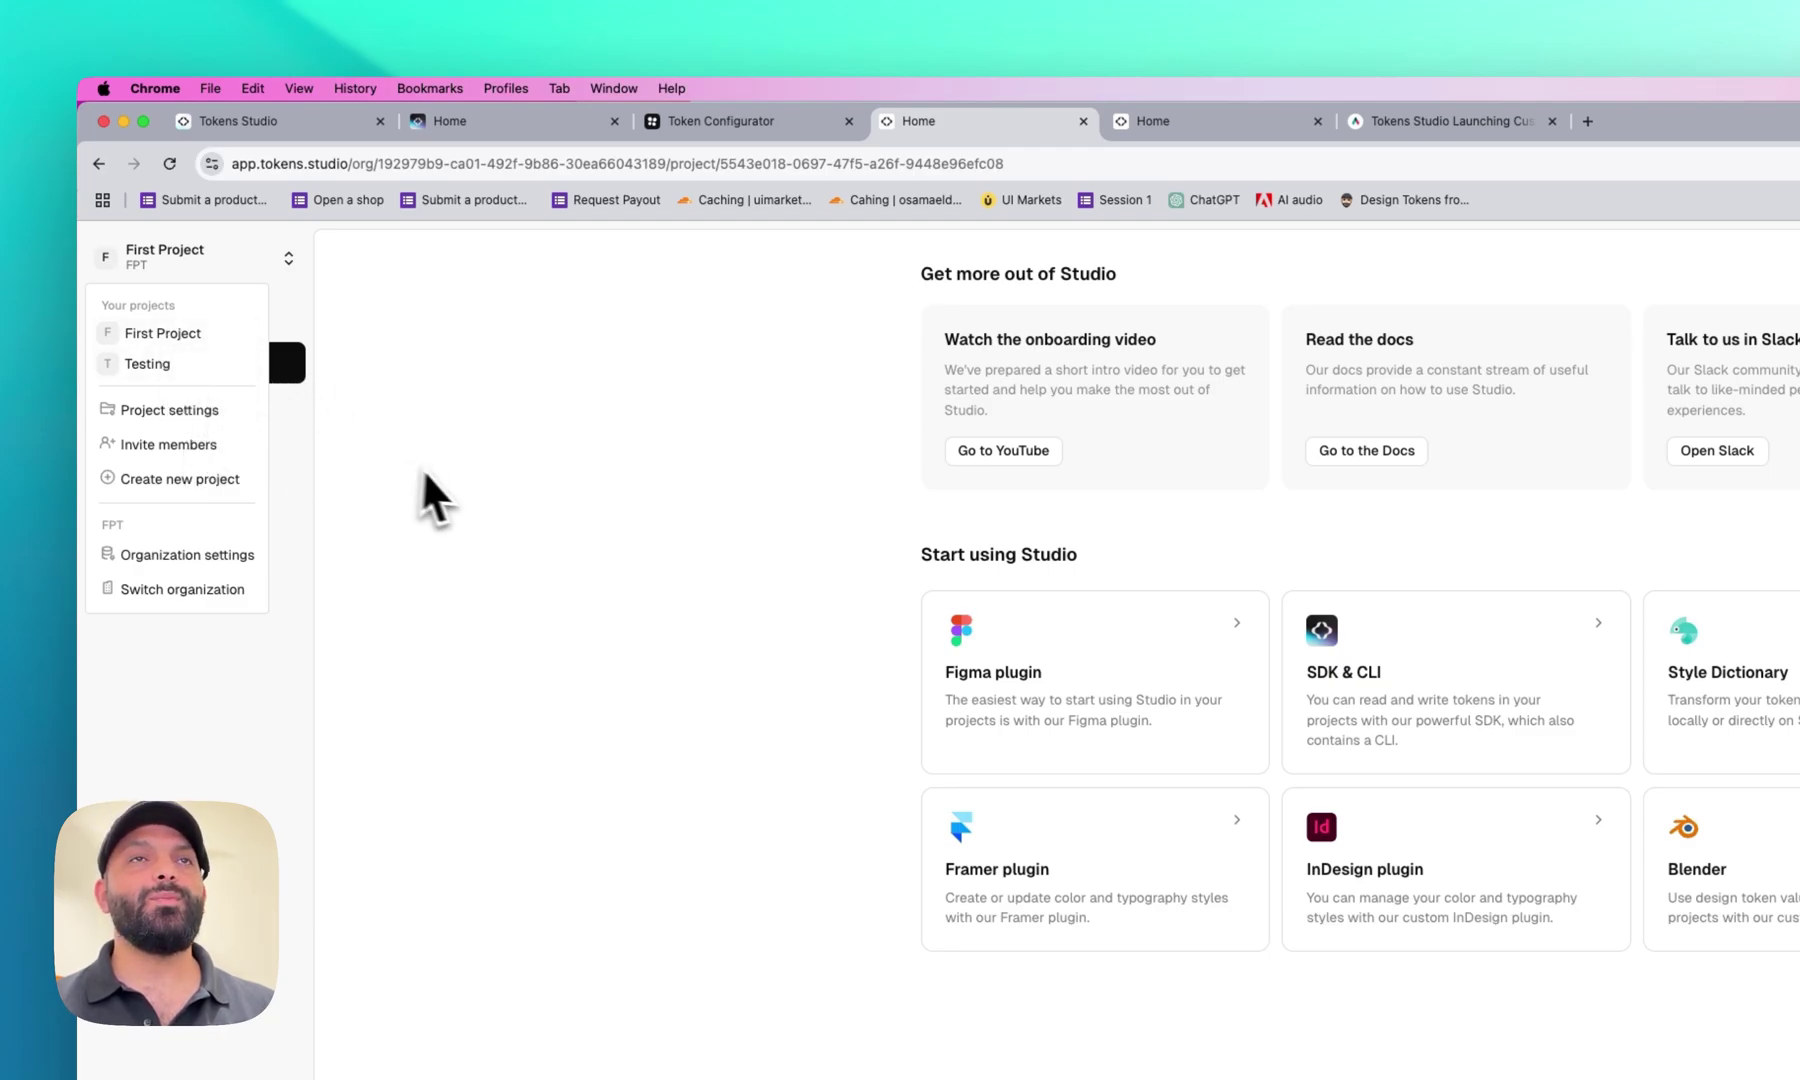
# Create a project named 'New Project' from the tailwind template
pyautogui.click(180, 479)
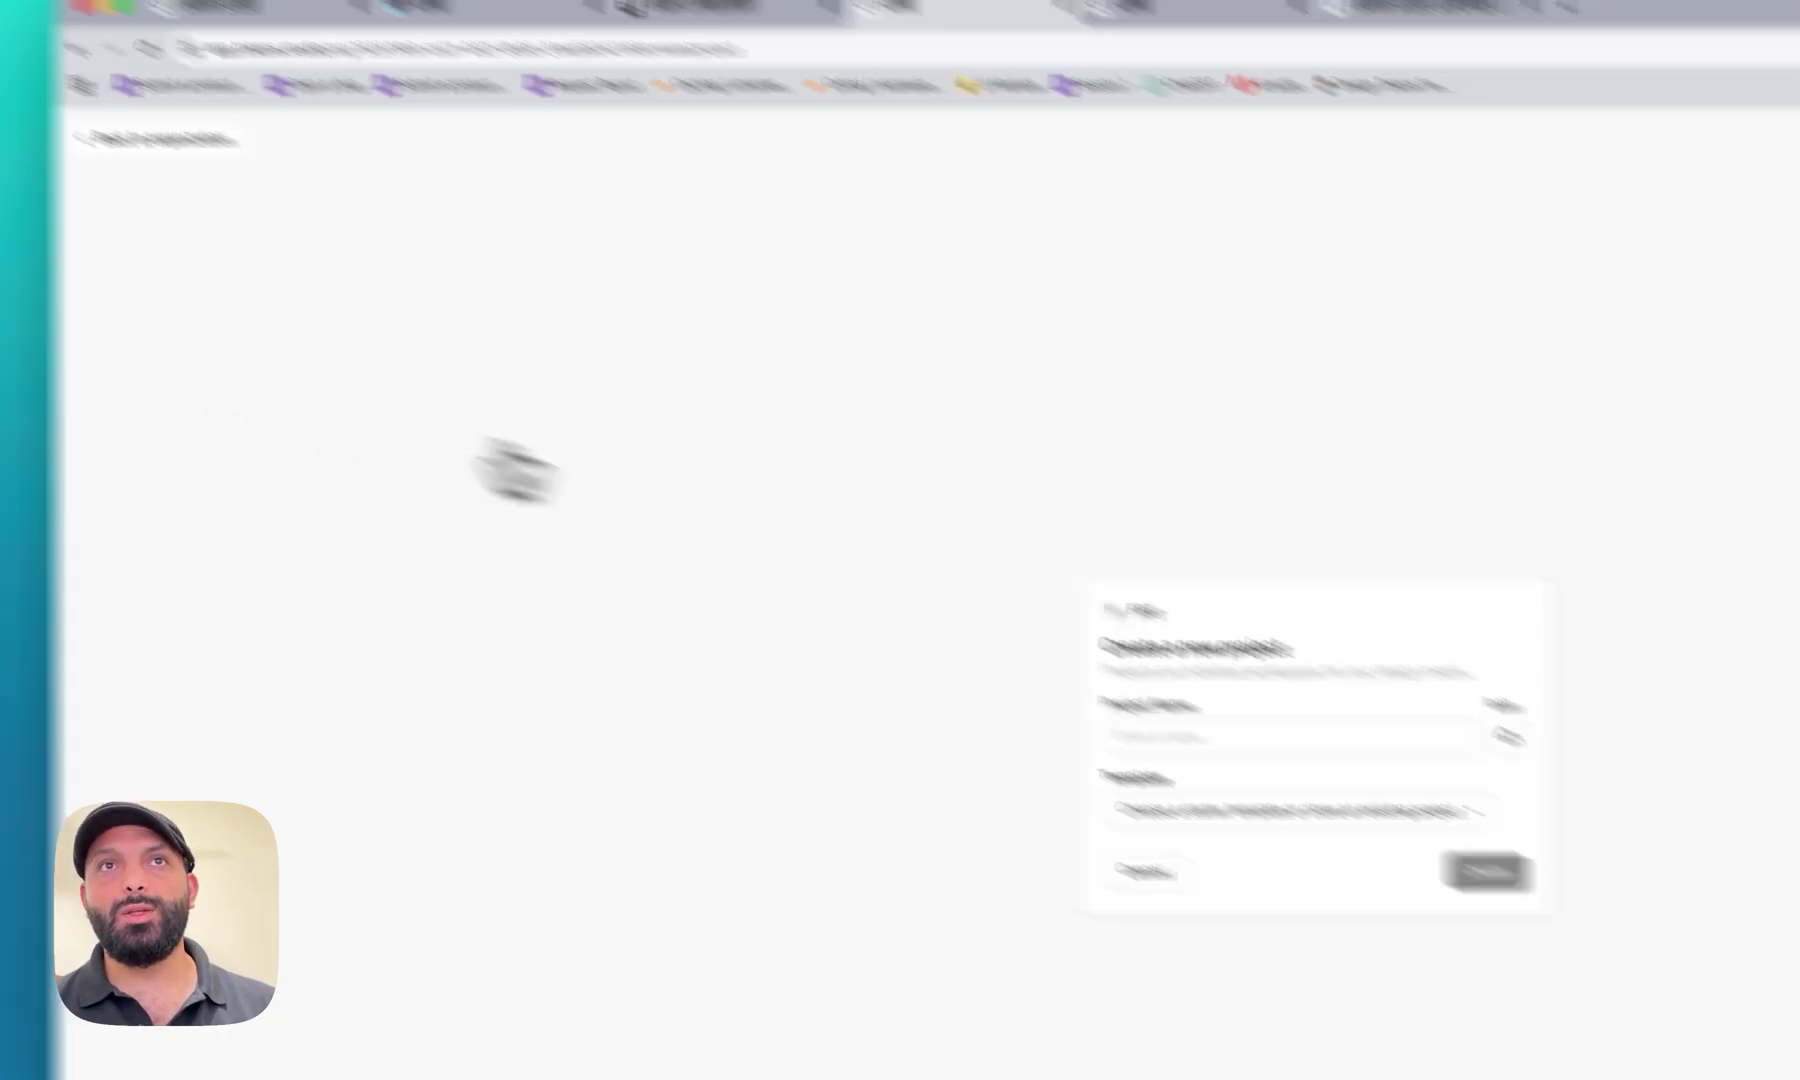
pyautogui.click(1217, 743)
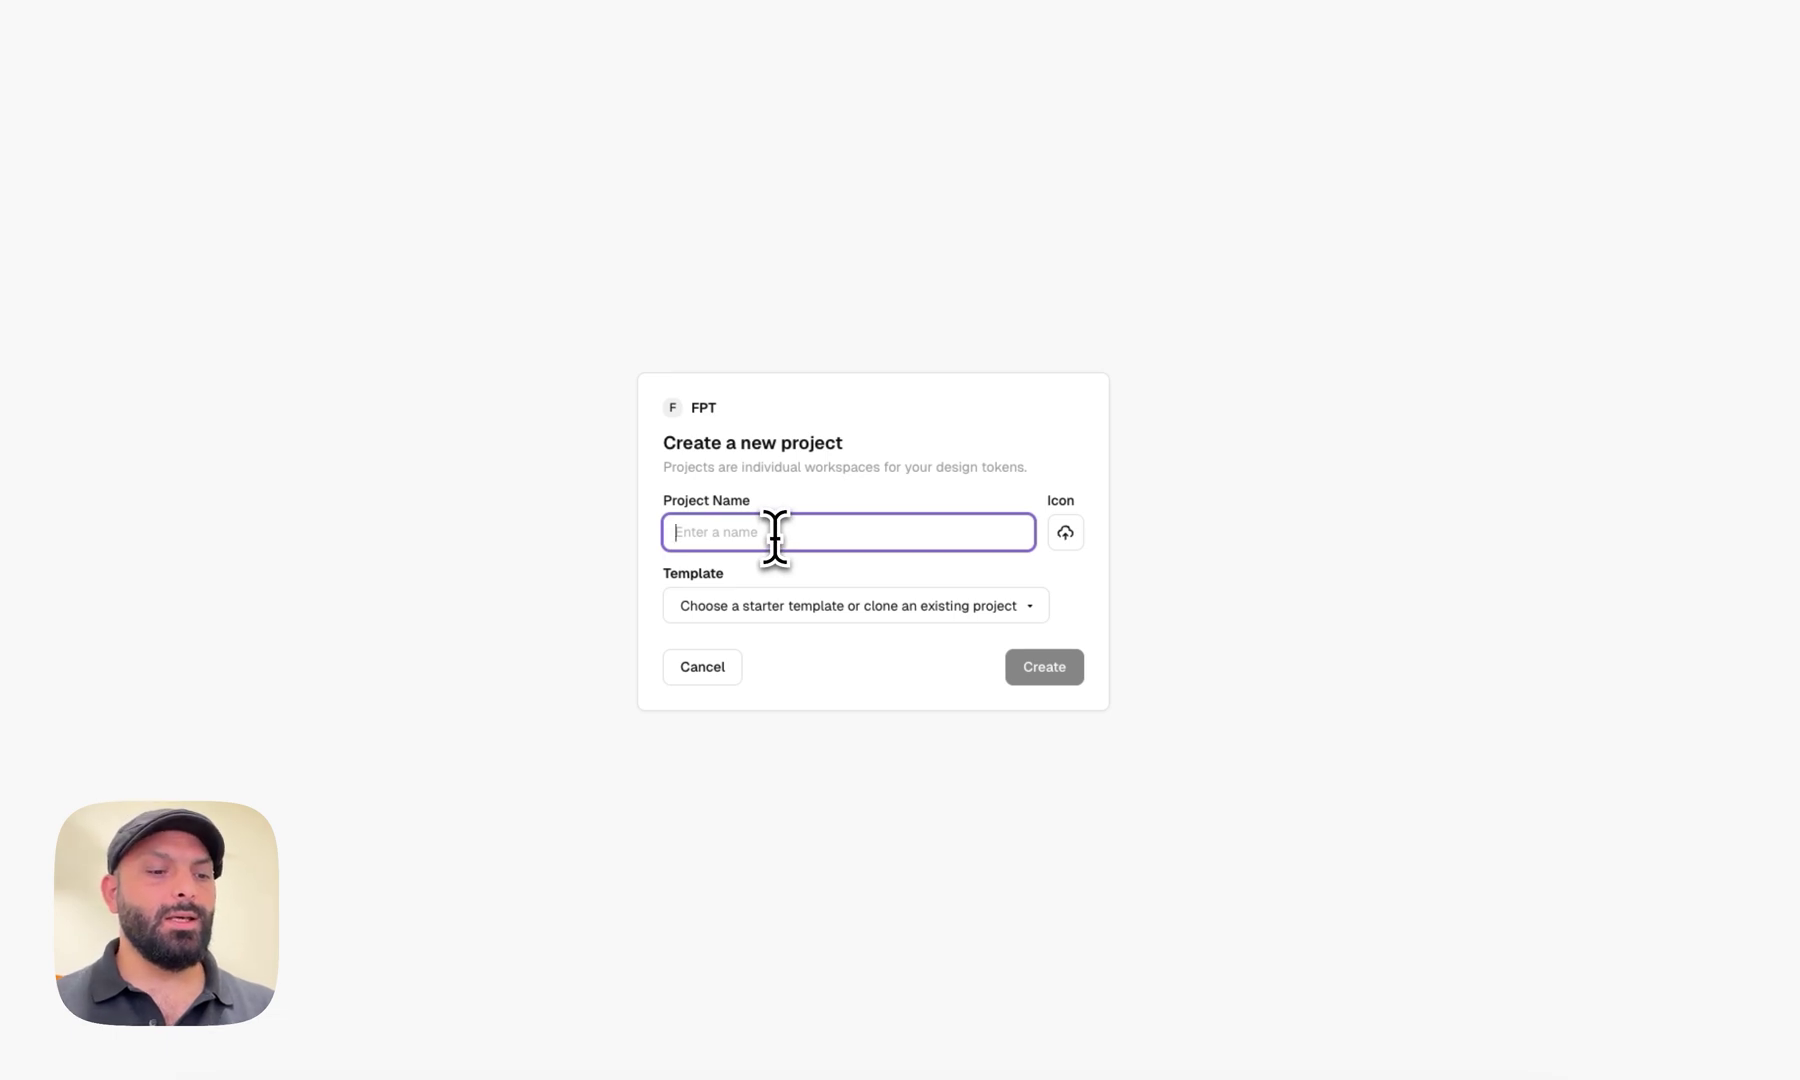
pyautogui.write('New Project')
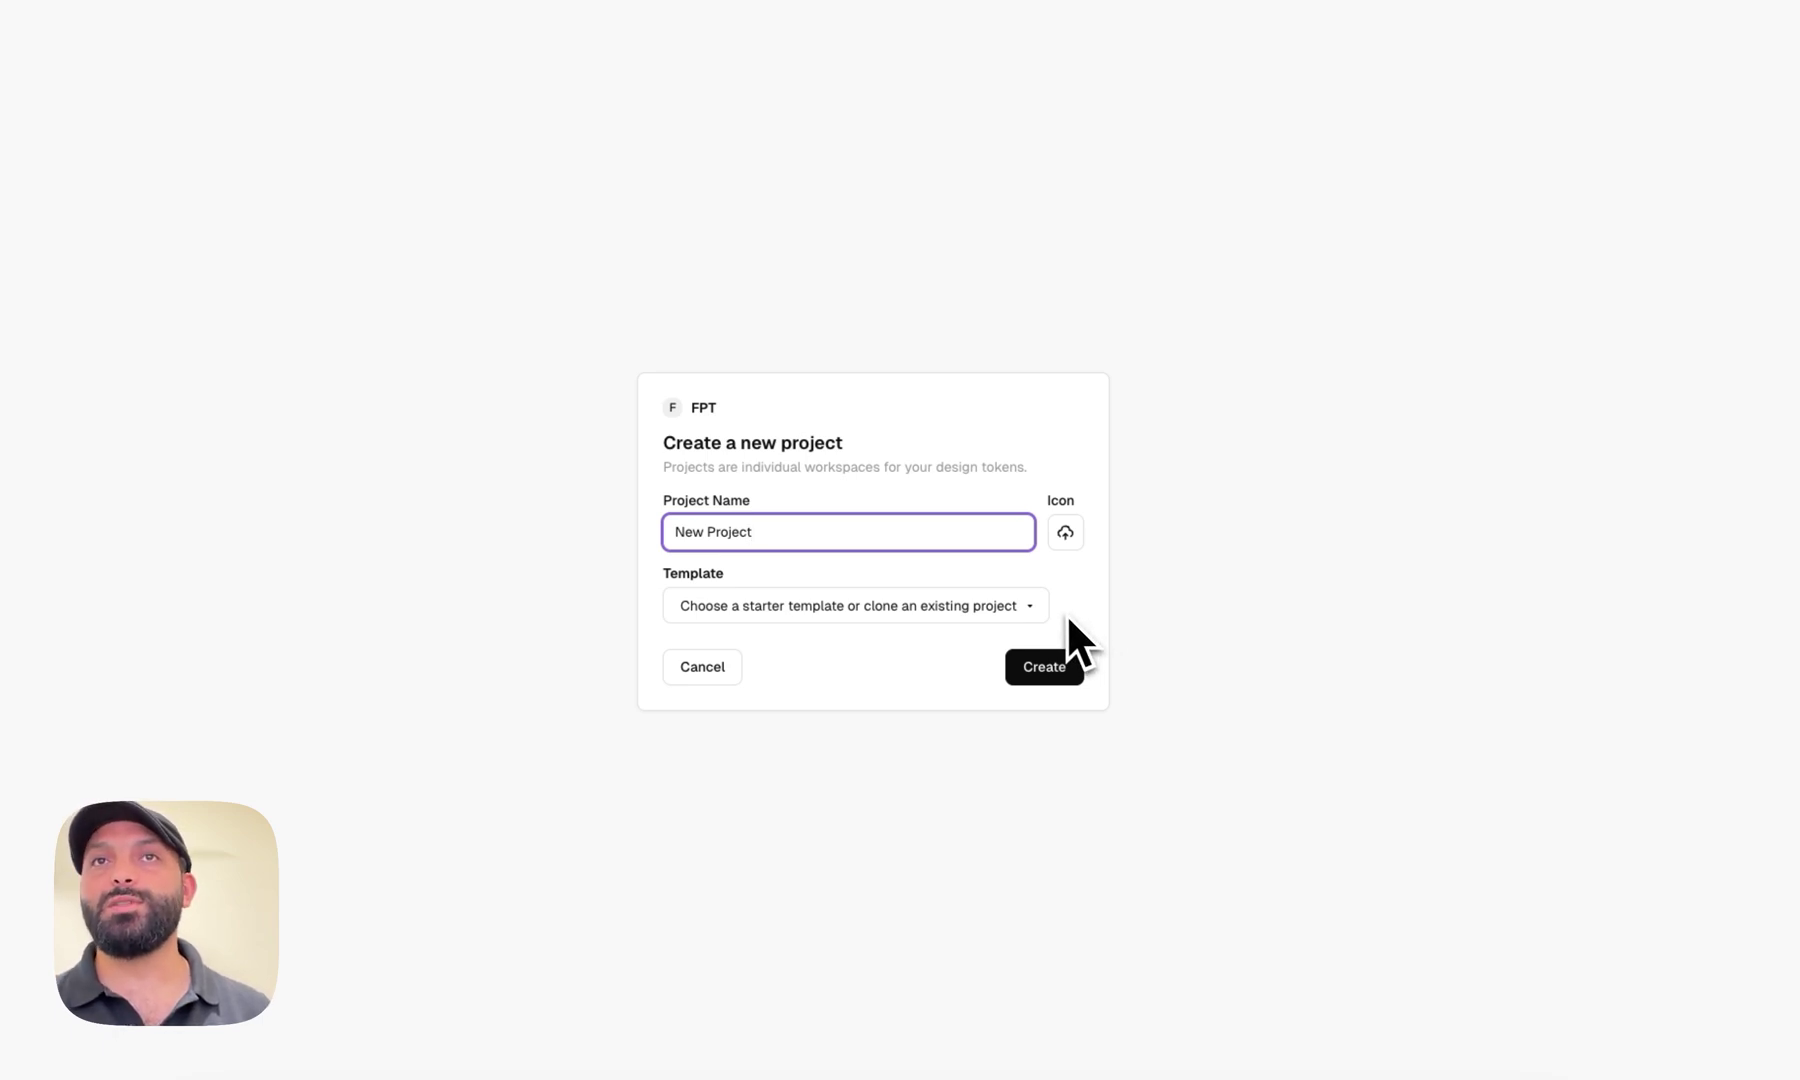
pyautogui.click(1023, 607)
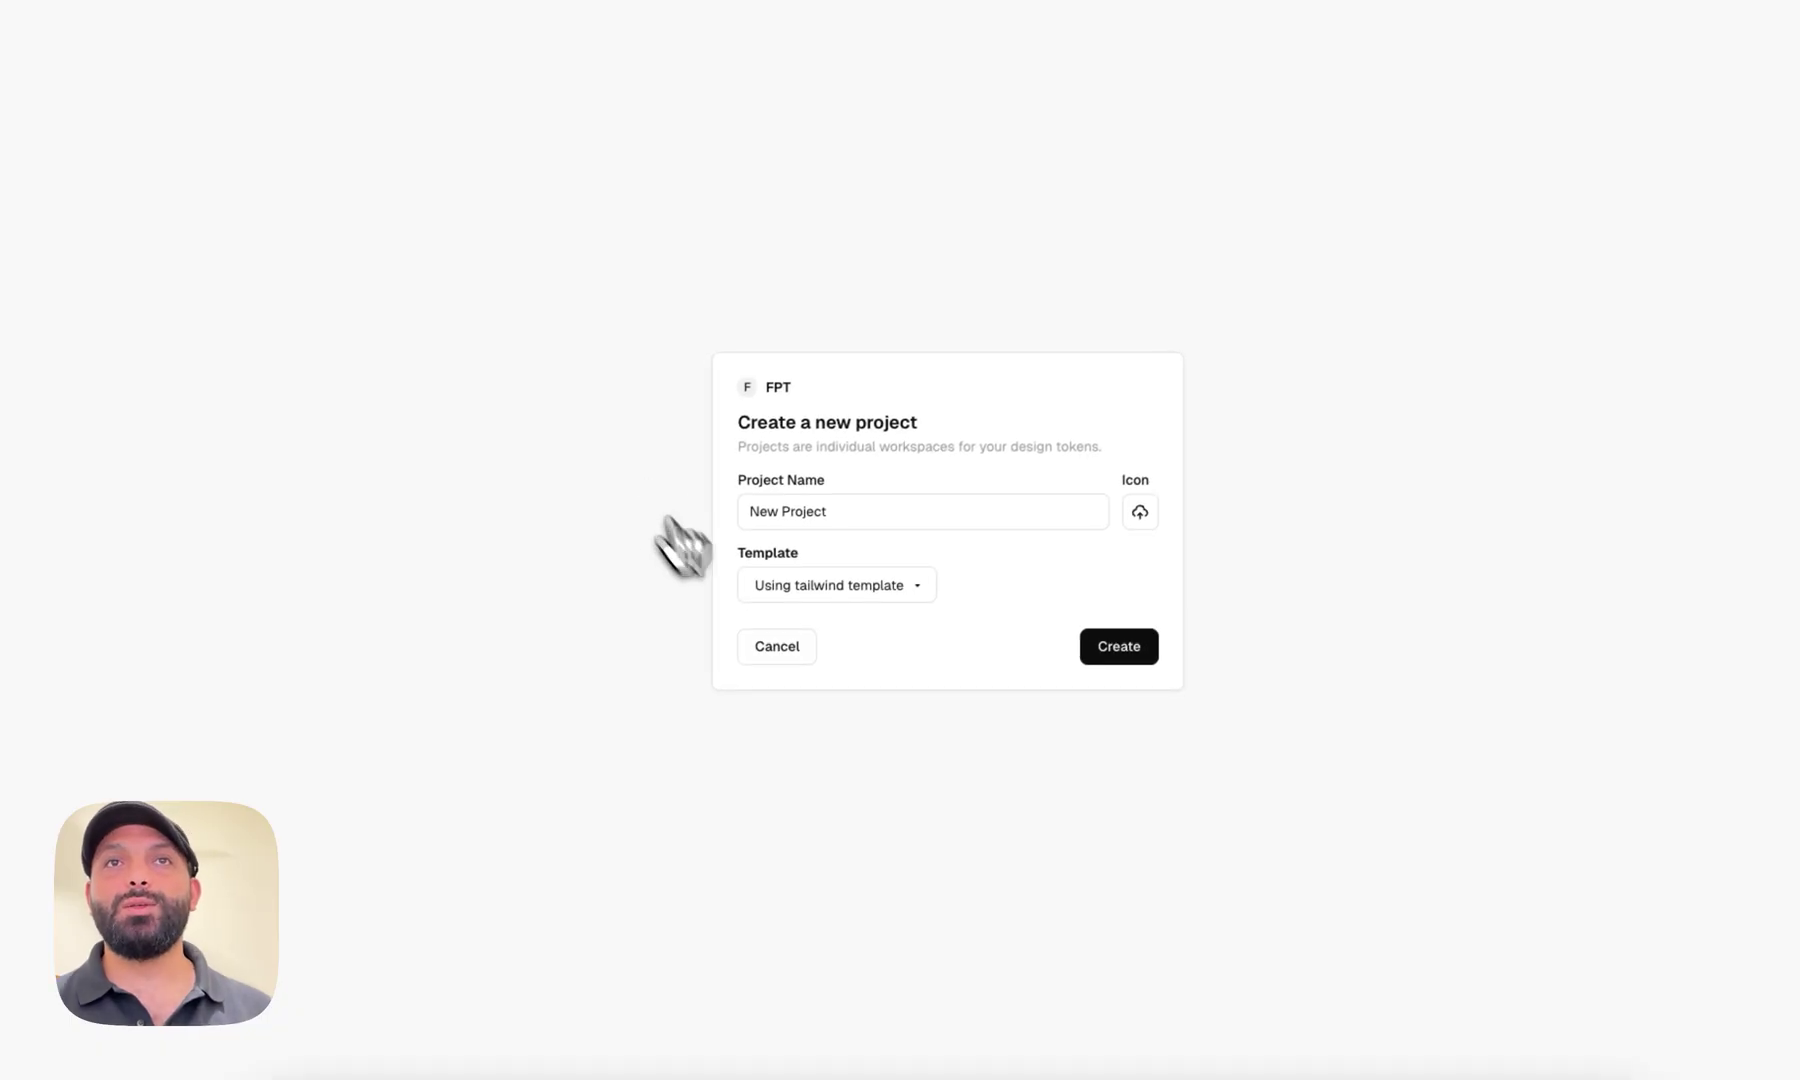
pyautogui.click(1110, 650)
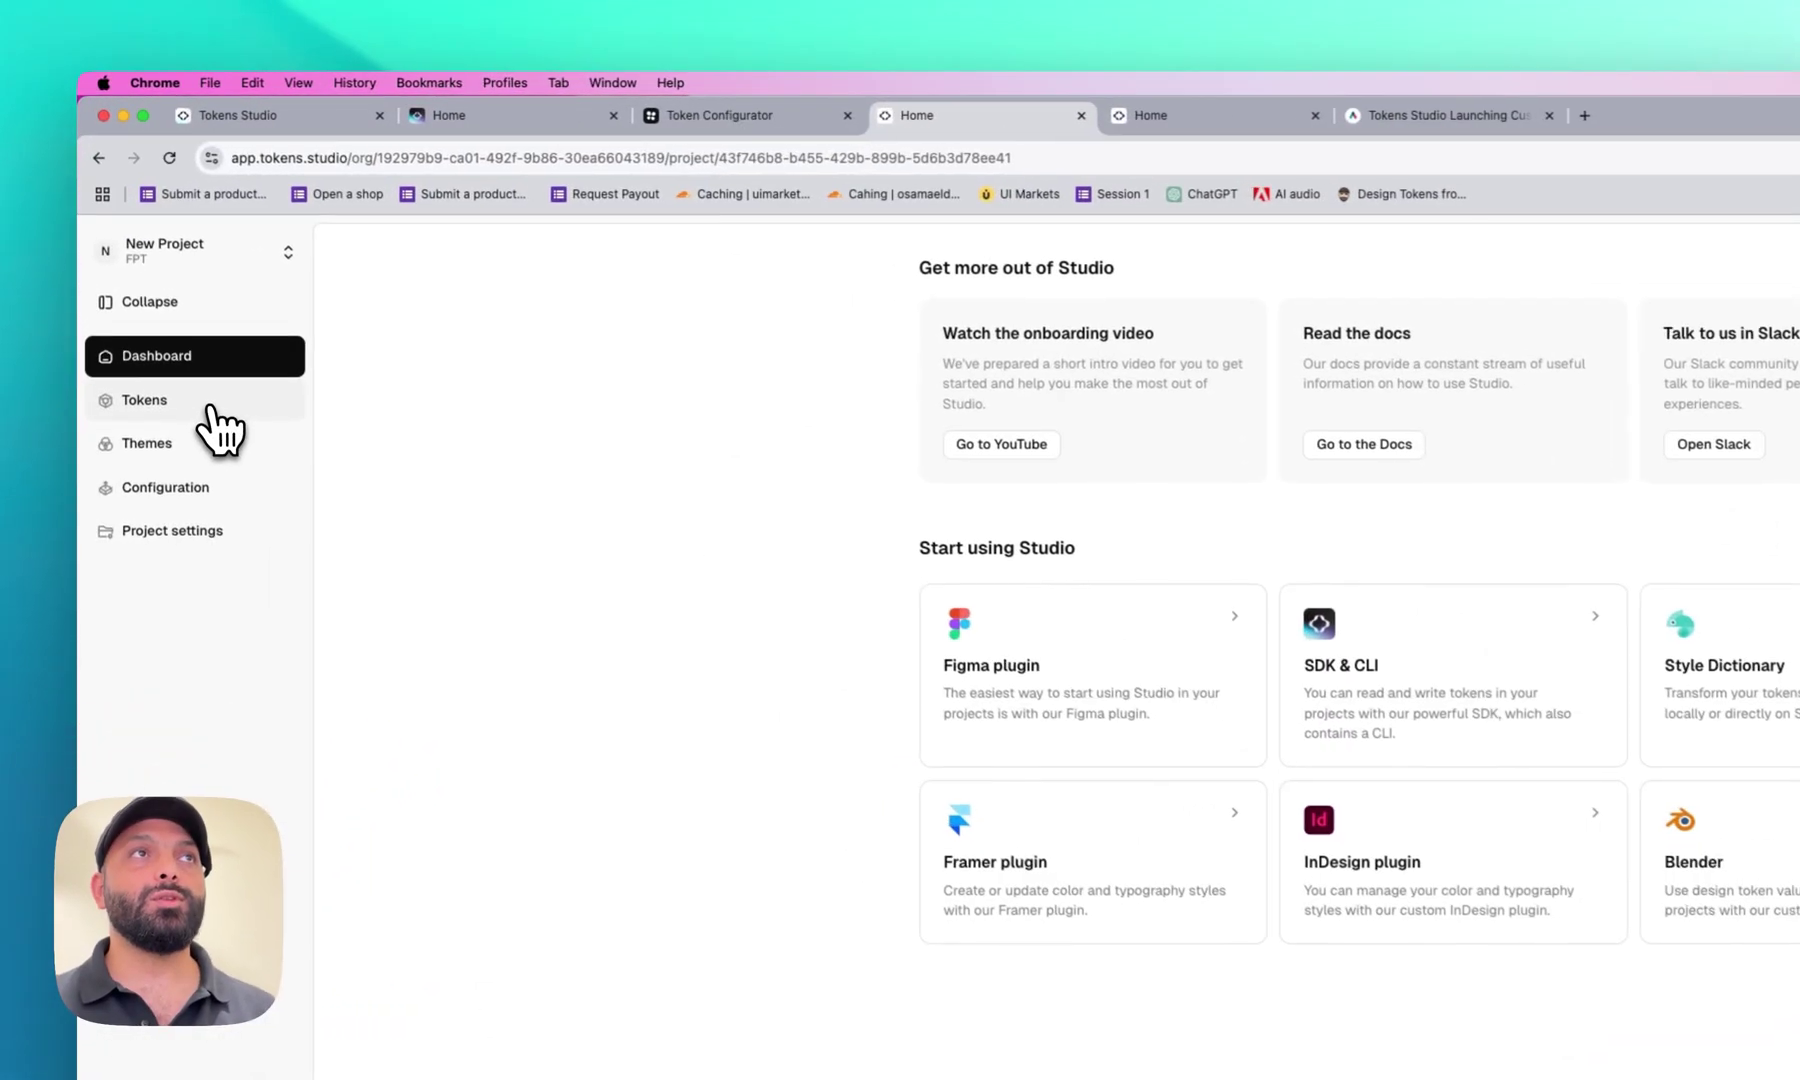
# Open the Tokens page and browse the global set's 244 tailwind colour tokens
pyautogui.click(140, 292)
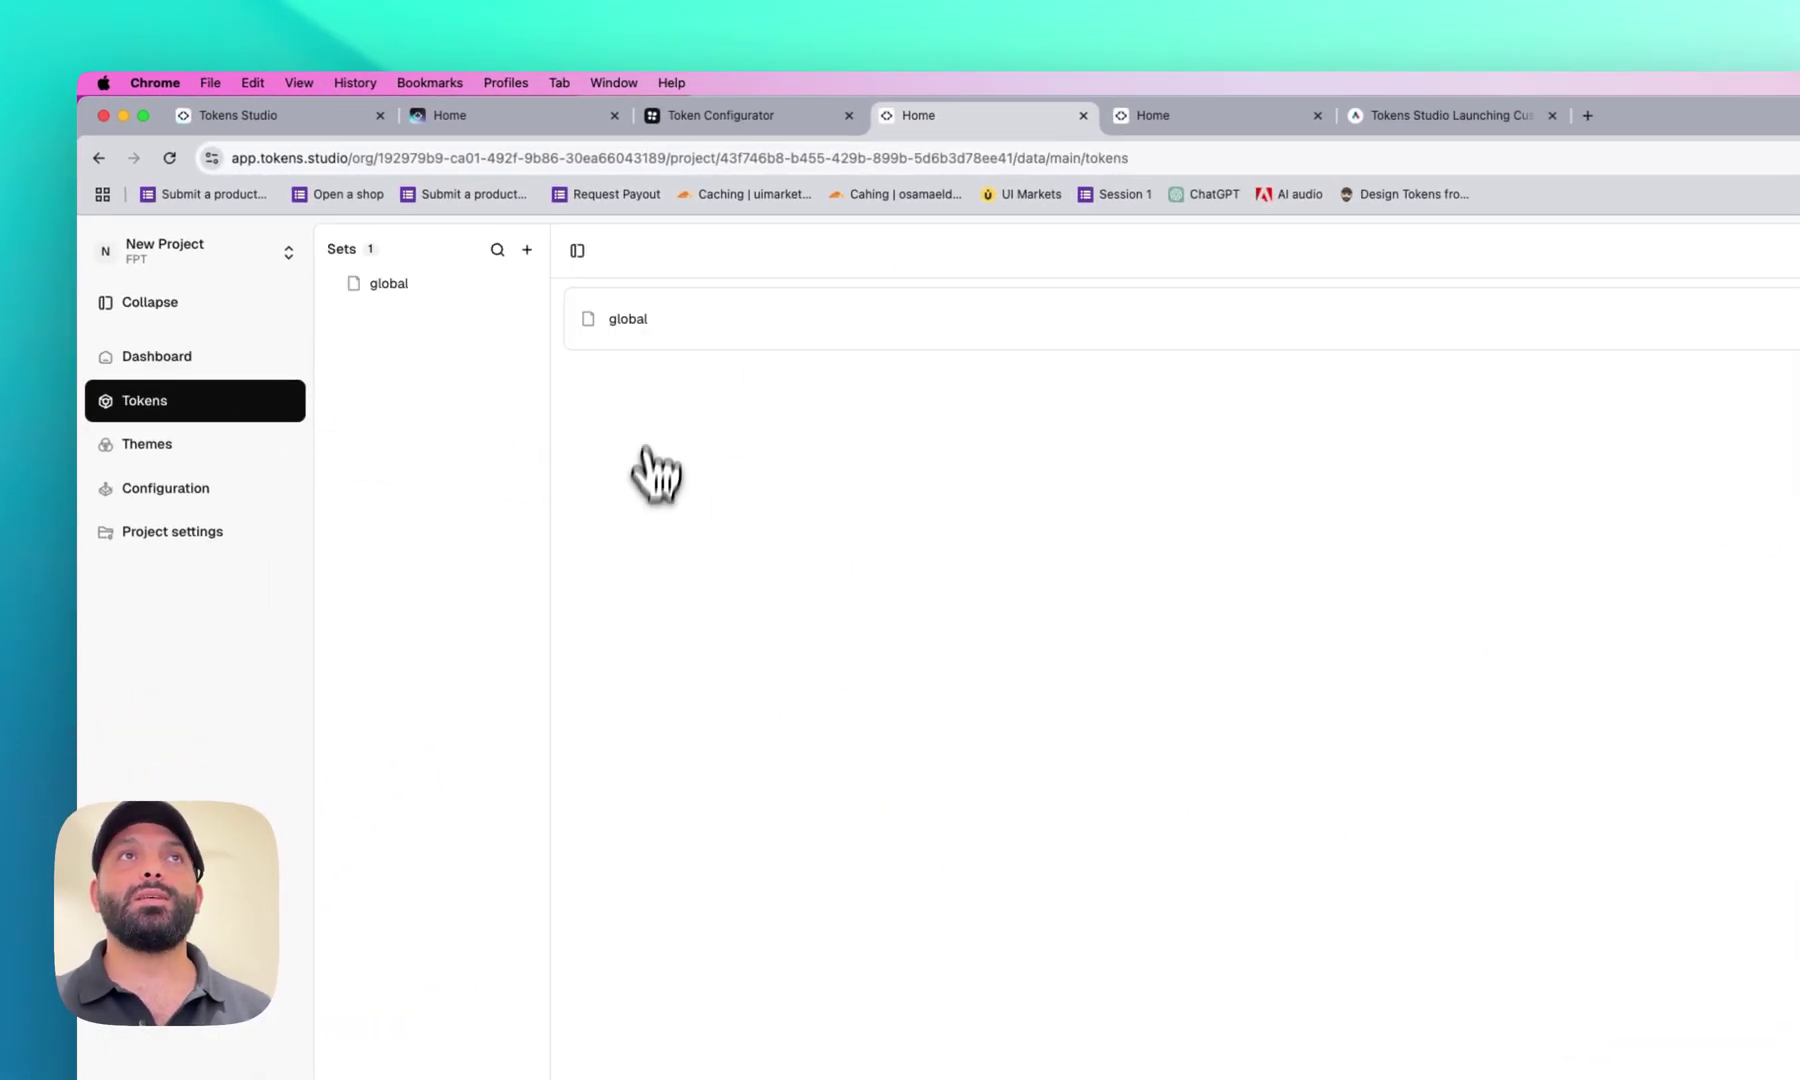
pyautogui.click(632, 330)
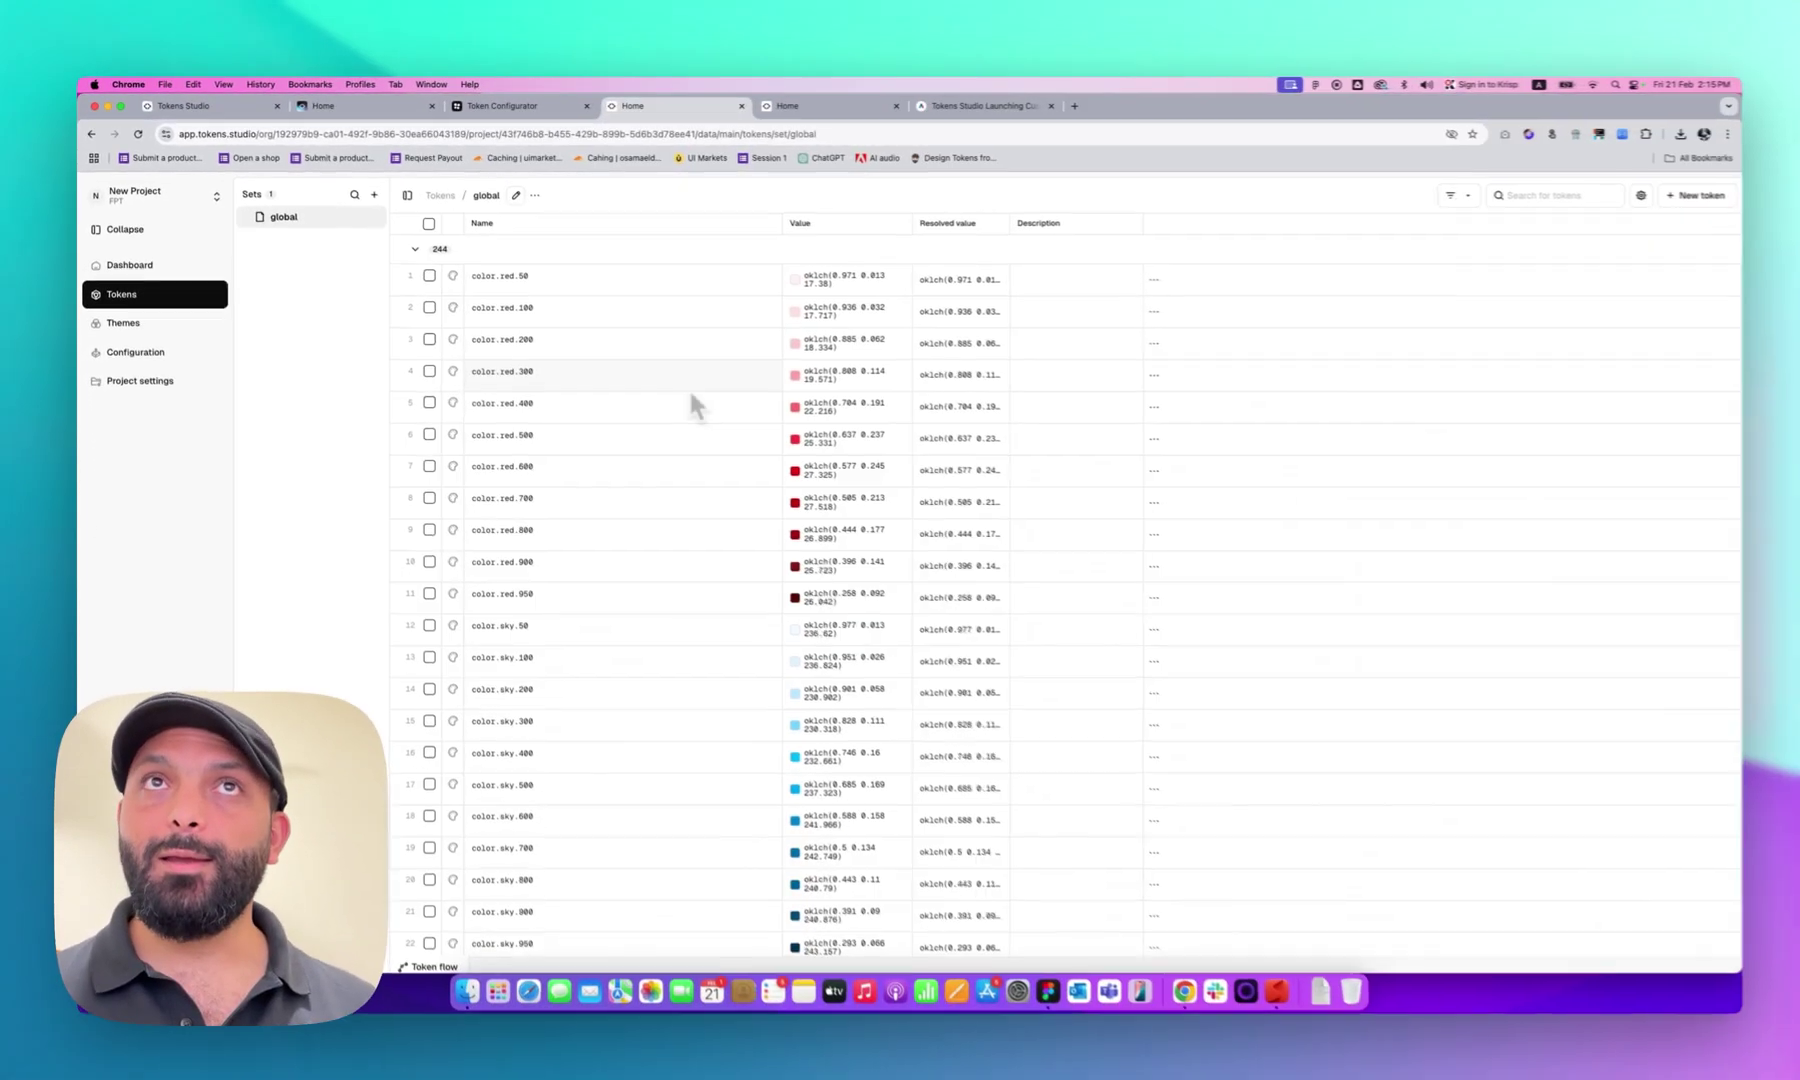
pyautogui.scroll(-3, 688, 387)
pyautogui.scroll(-2, 1050, 580)
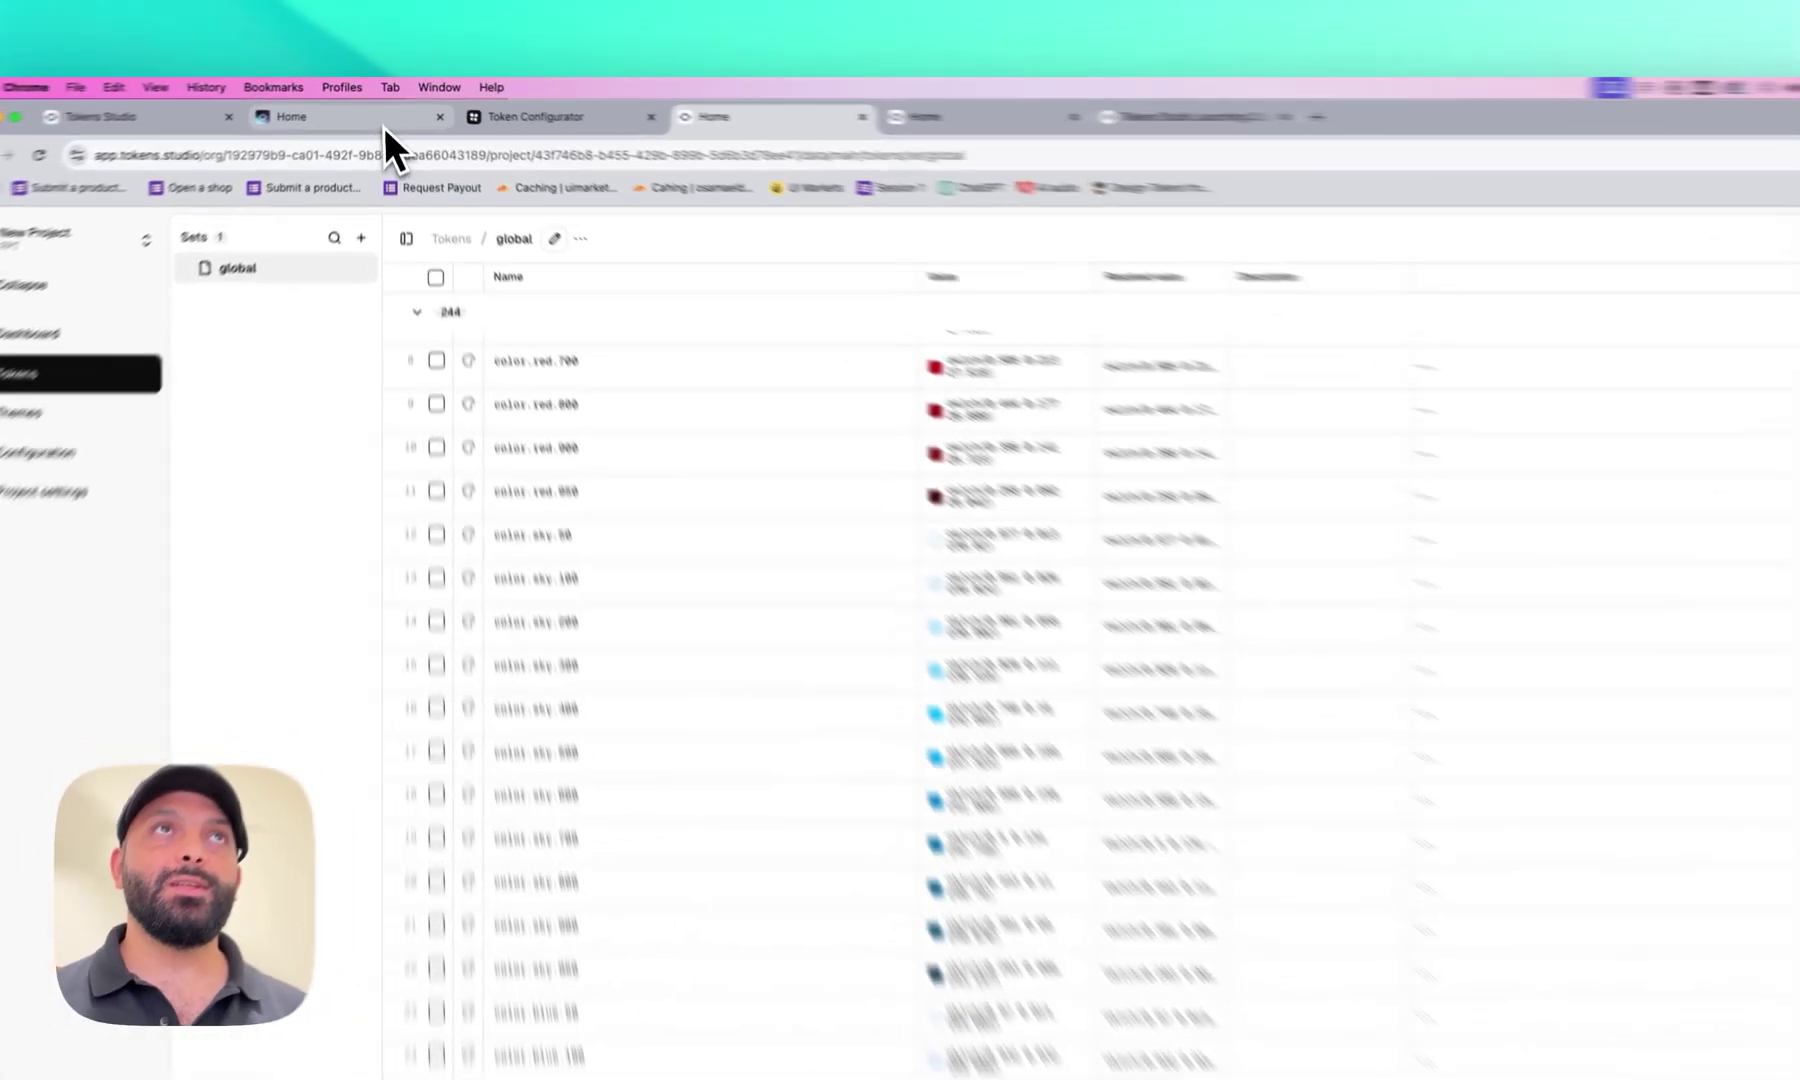
# Return from the graph editor to the token table and start a new token set
pyautogui.click(384, 127)
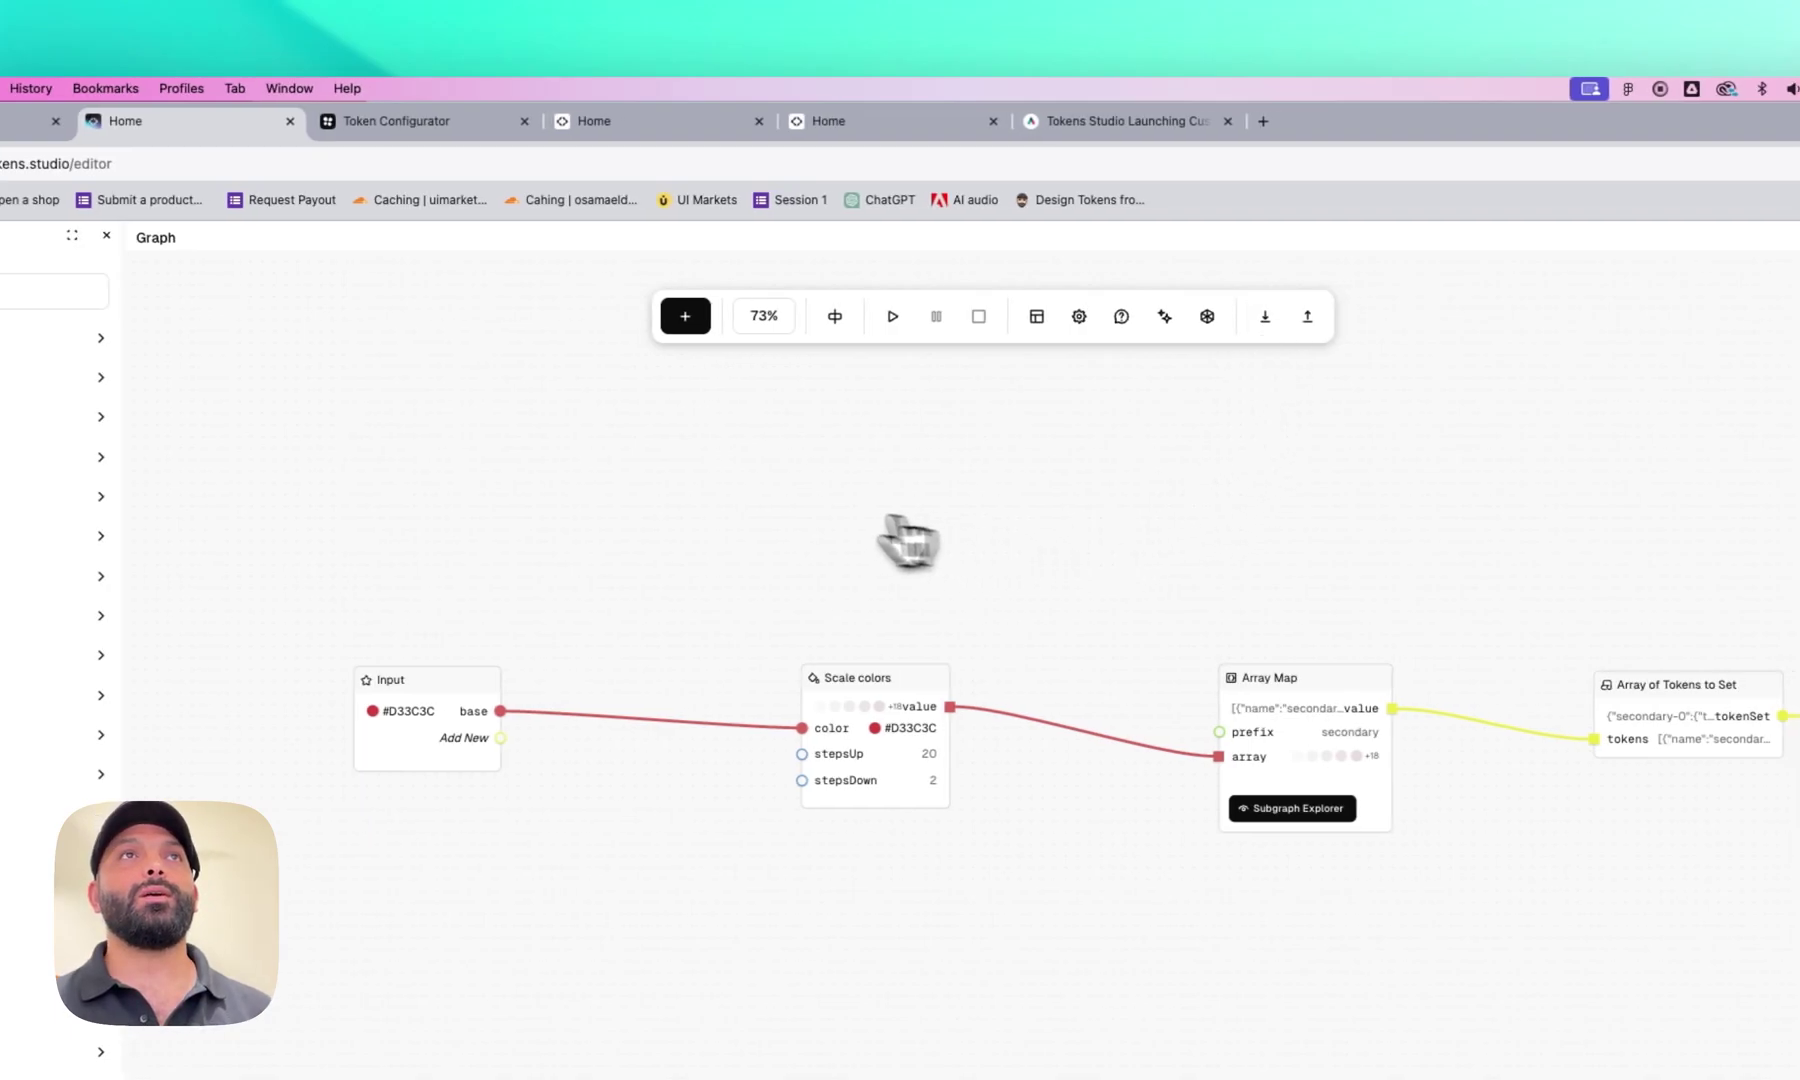
pyautogui.click(915, 129)
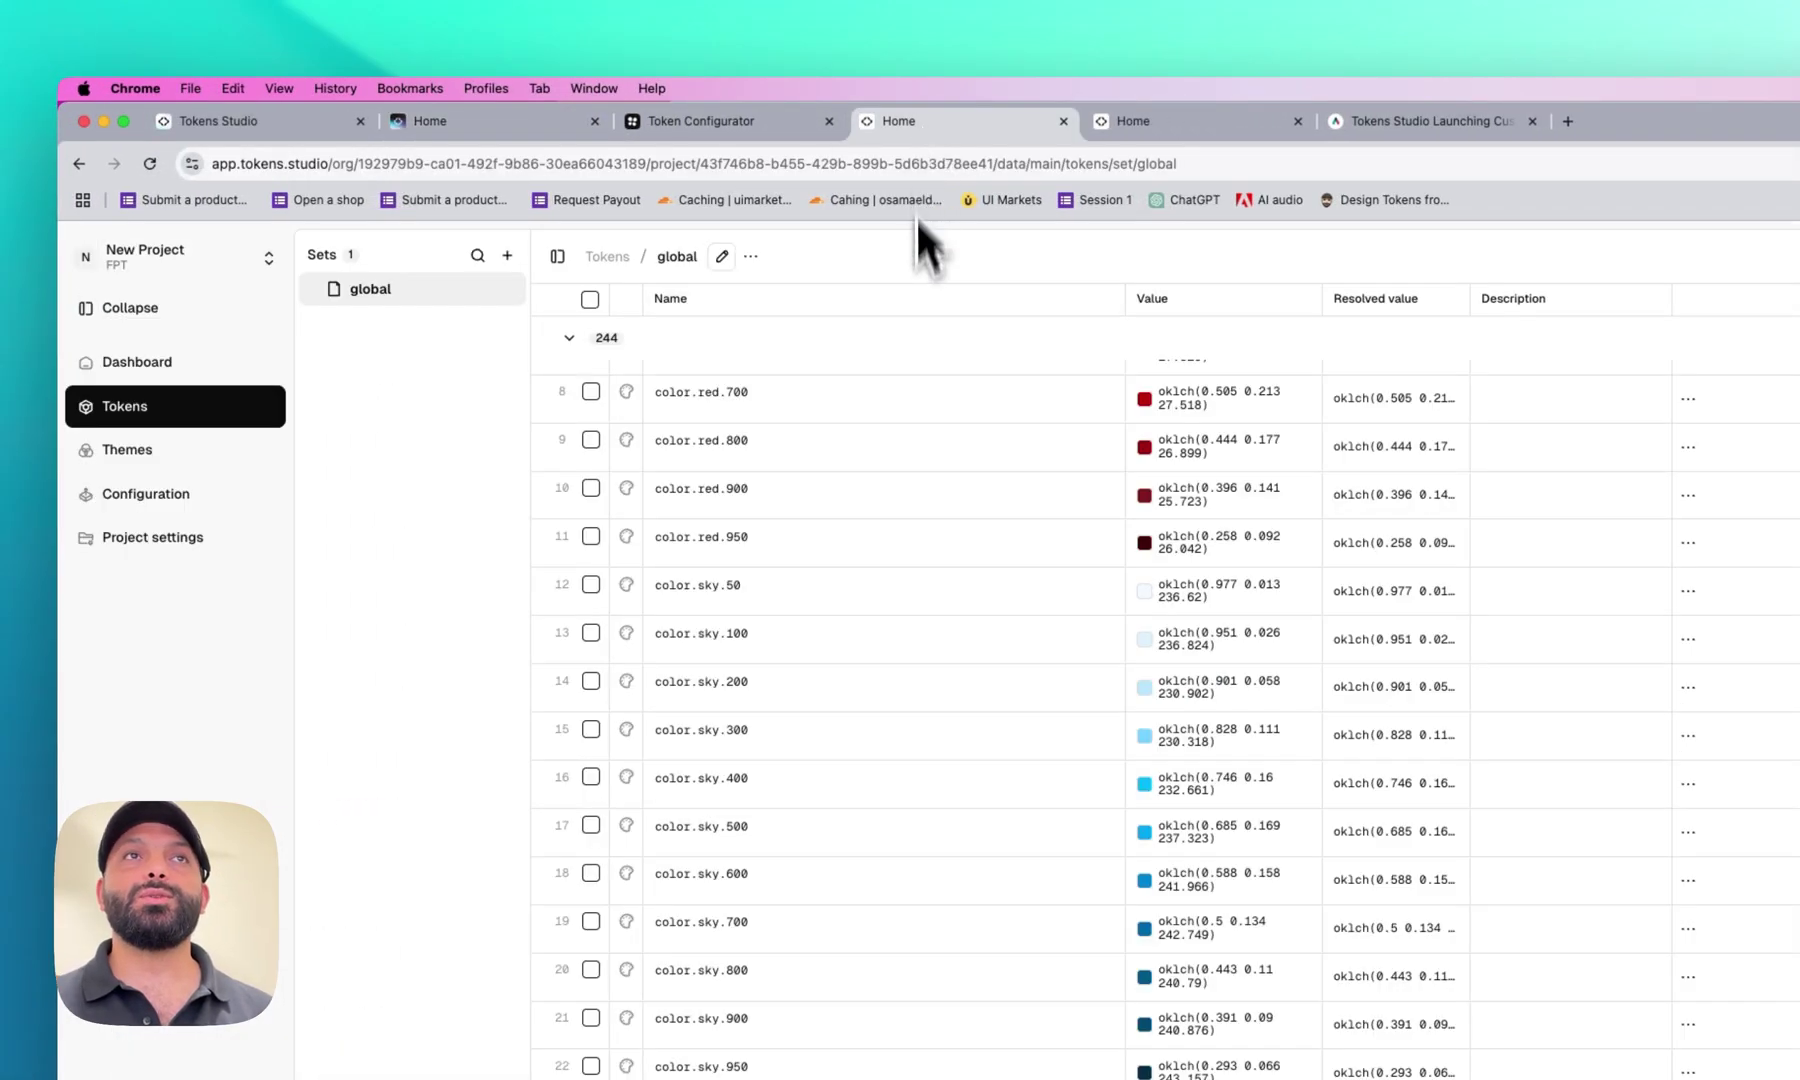
pyautogui.click(507, 262)
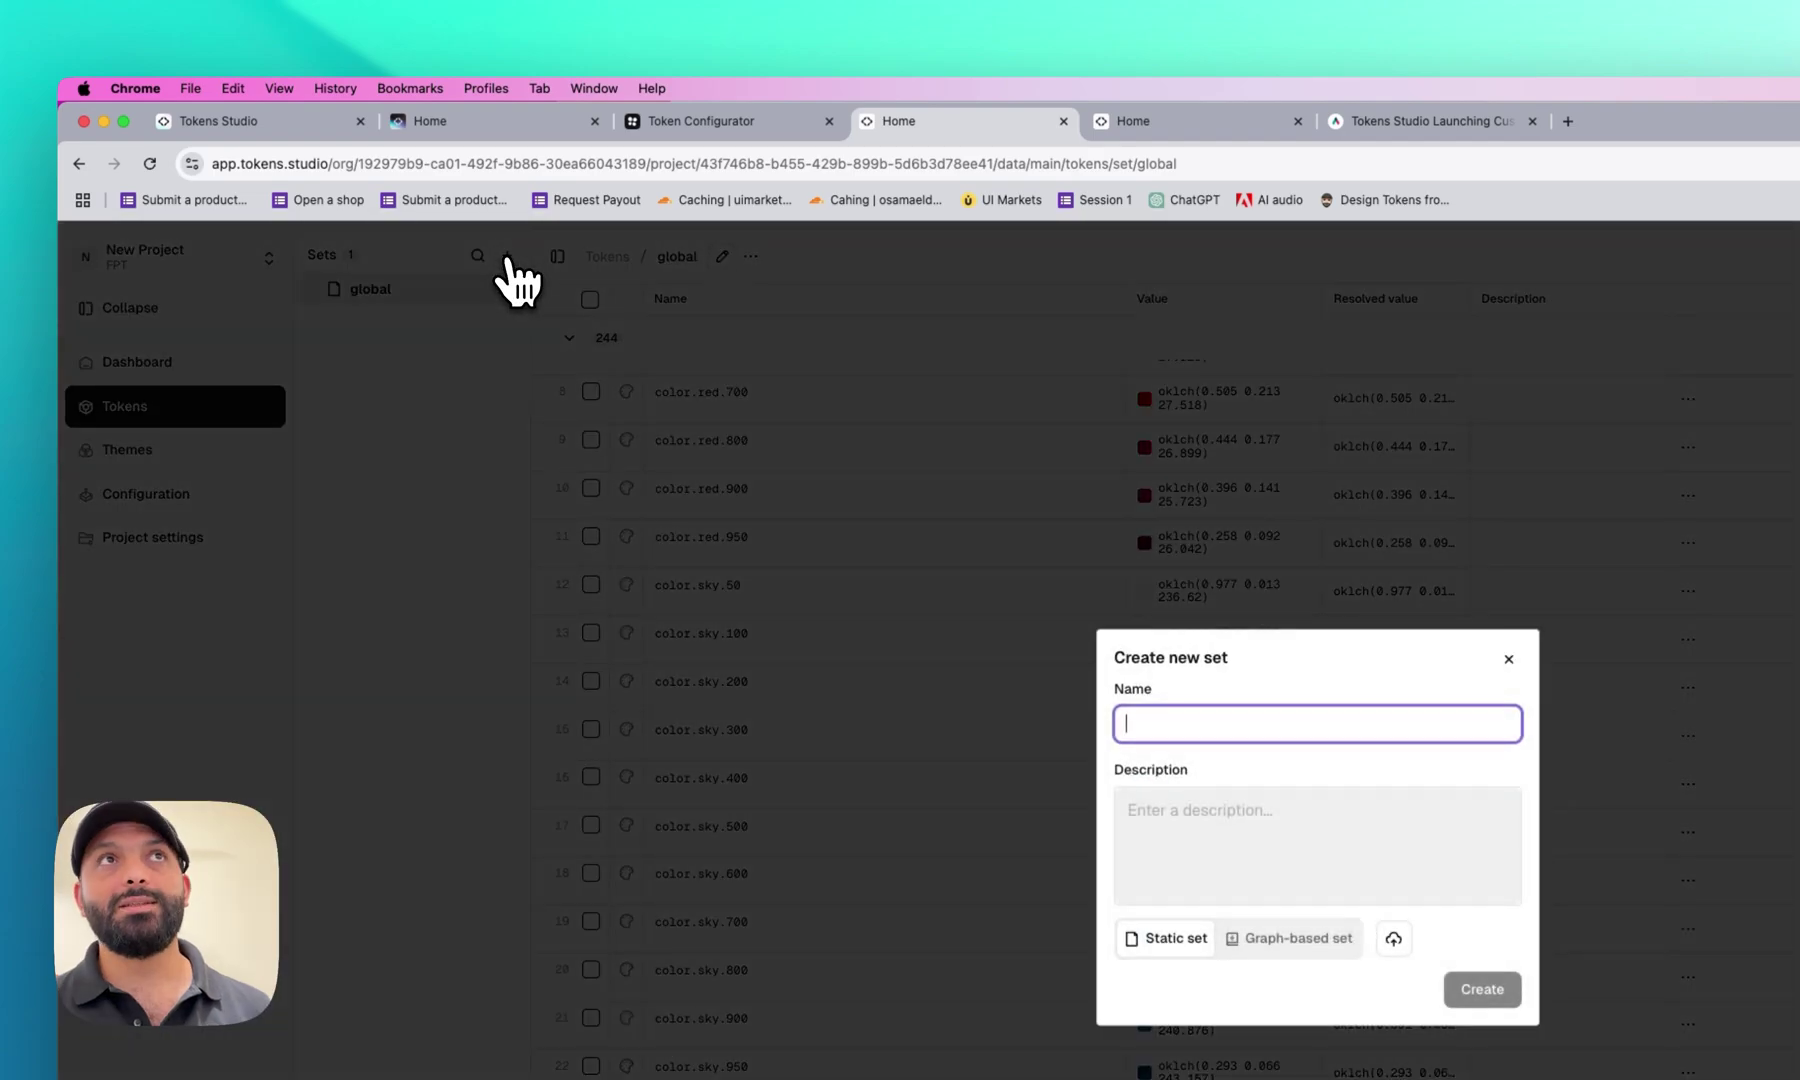
# Create an empty graph-based set named 'Tokens Set based on Graph' and check its table view
pyautogui.click(1288, 938)
pyautogui.click(791, 420)
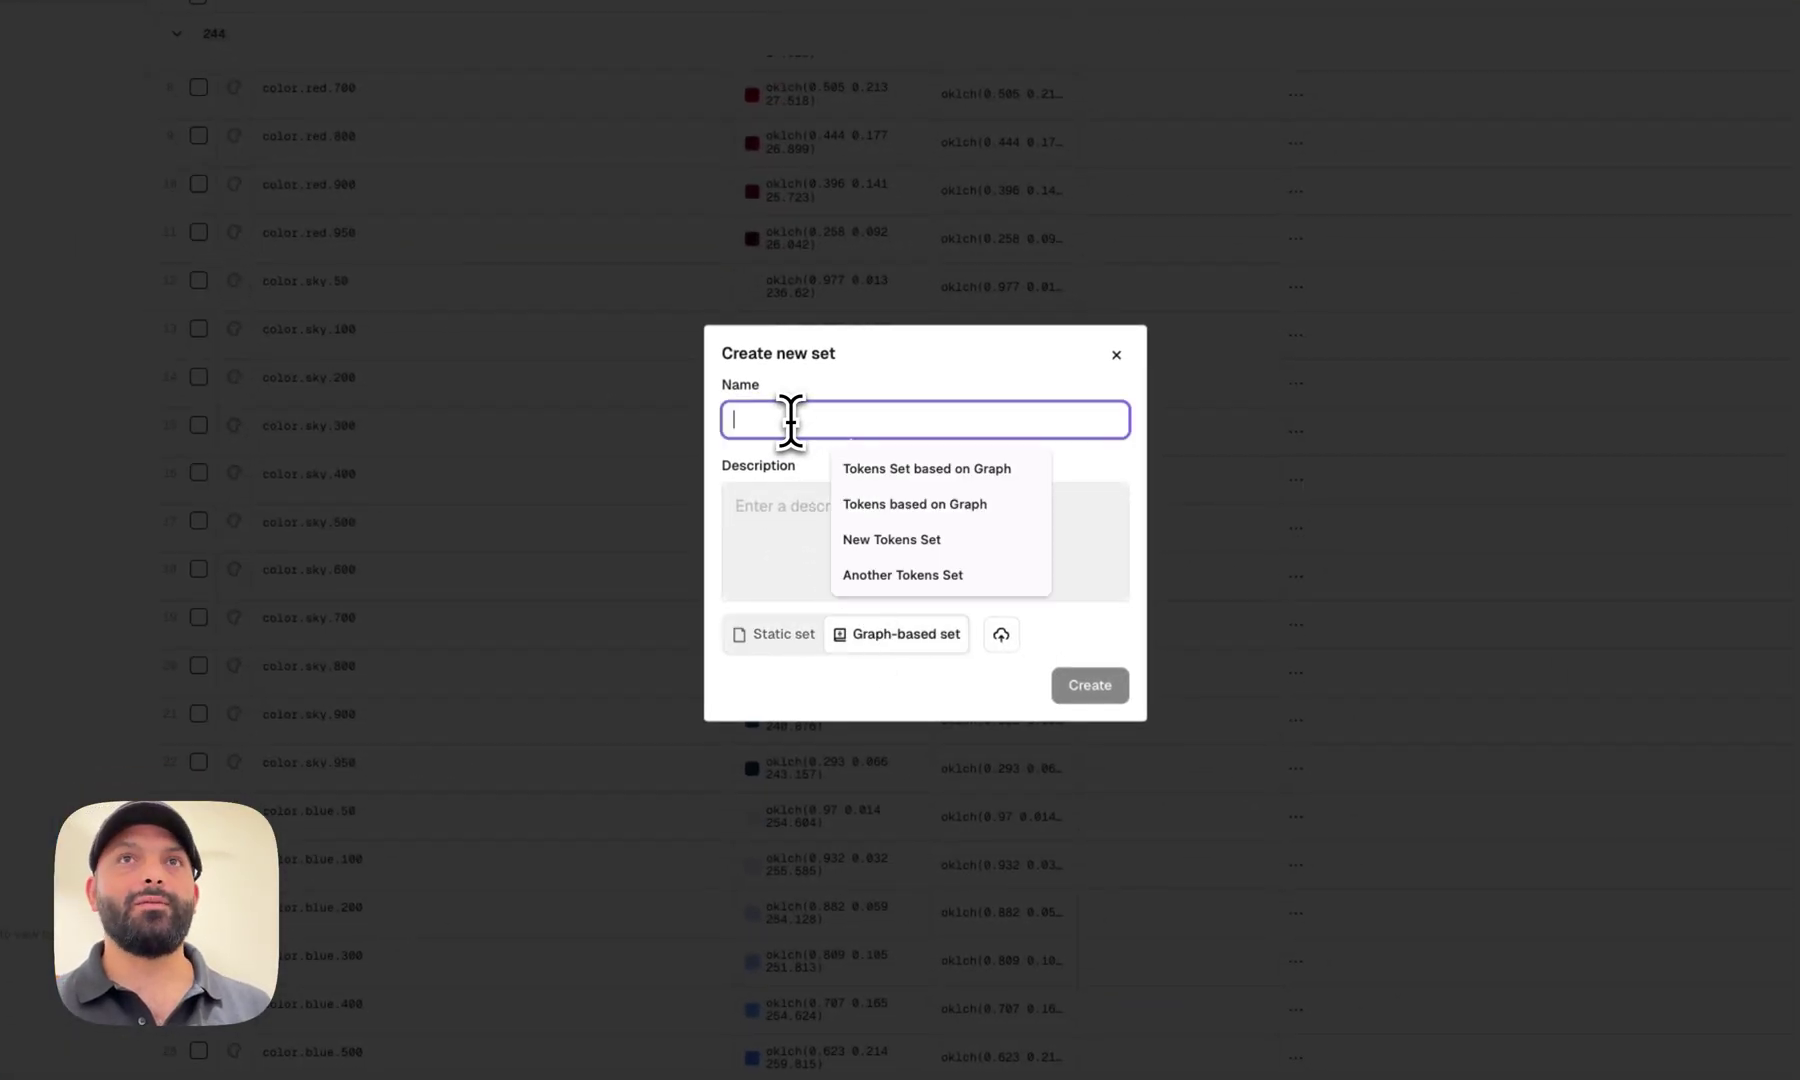
pyautogui.write('Tokens ')
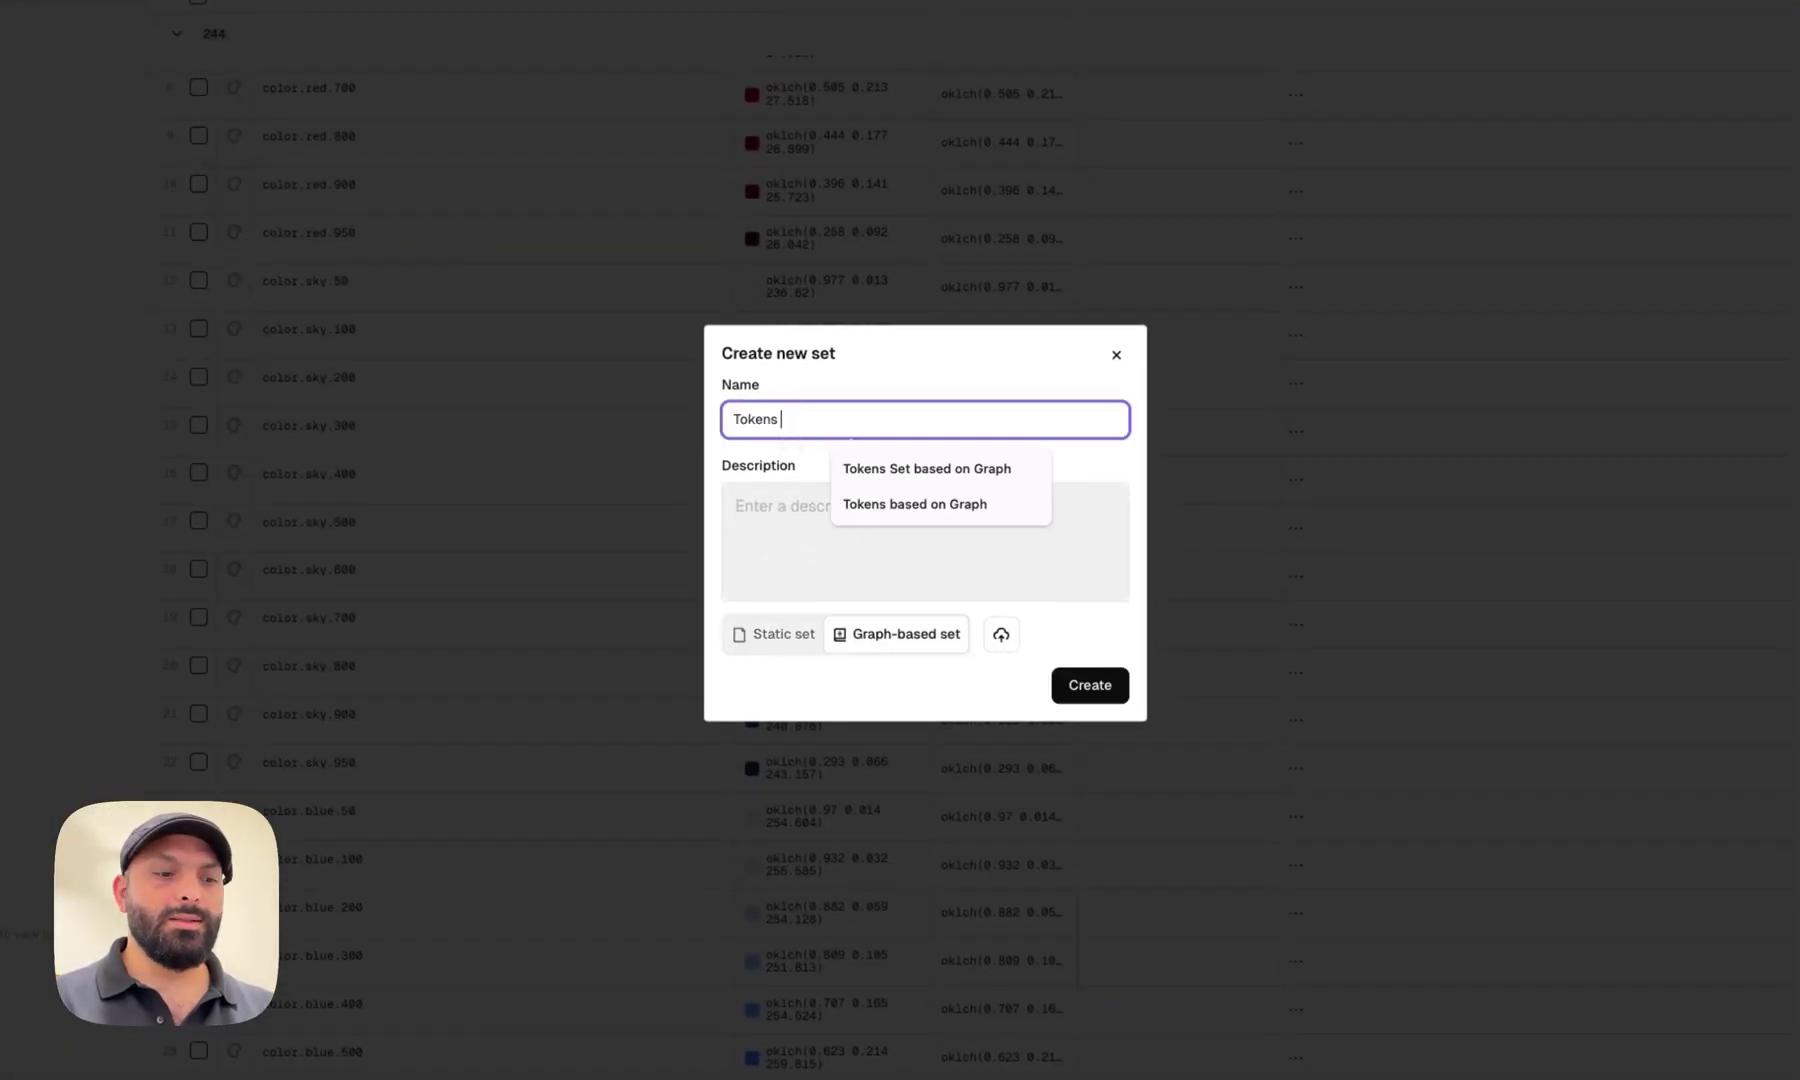
pyautogui.write('Set based')
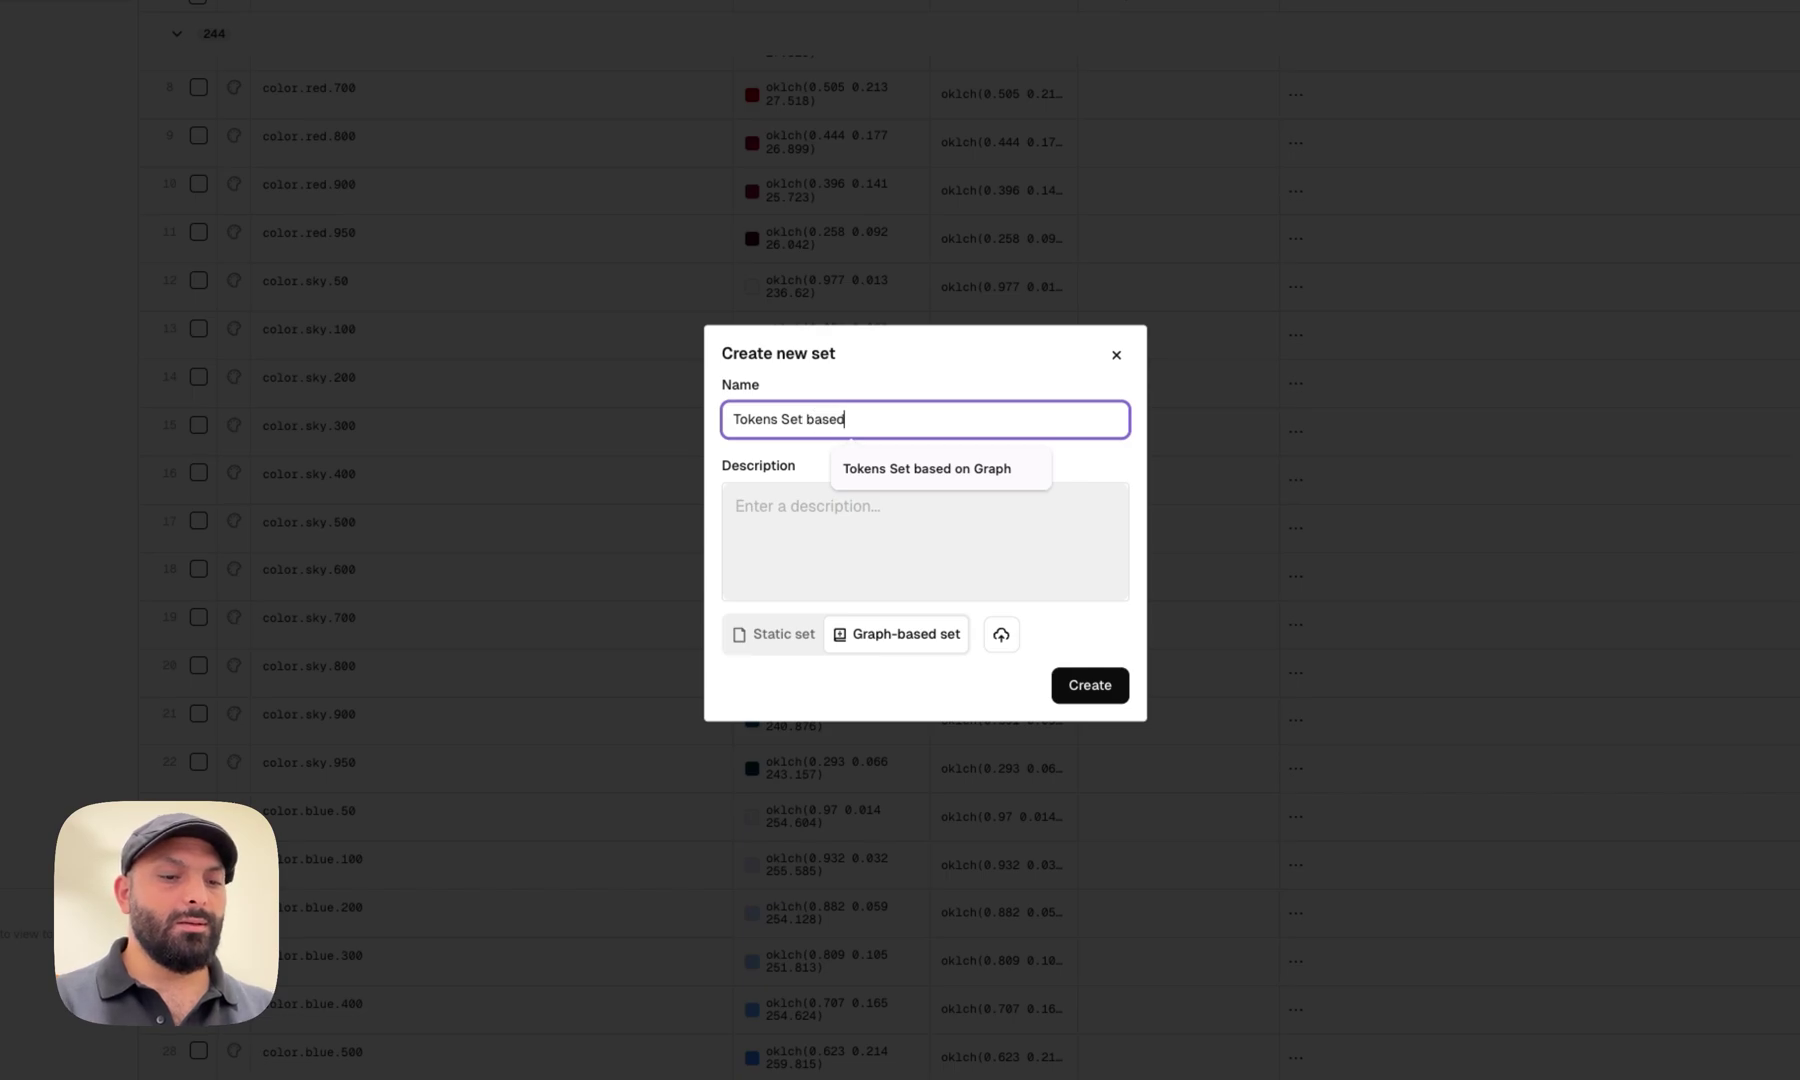
pyautogui.write(' on Graph')
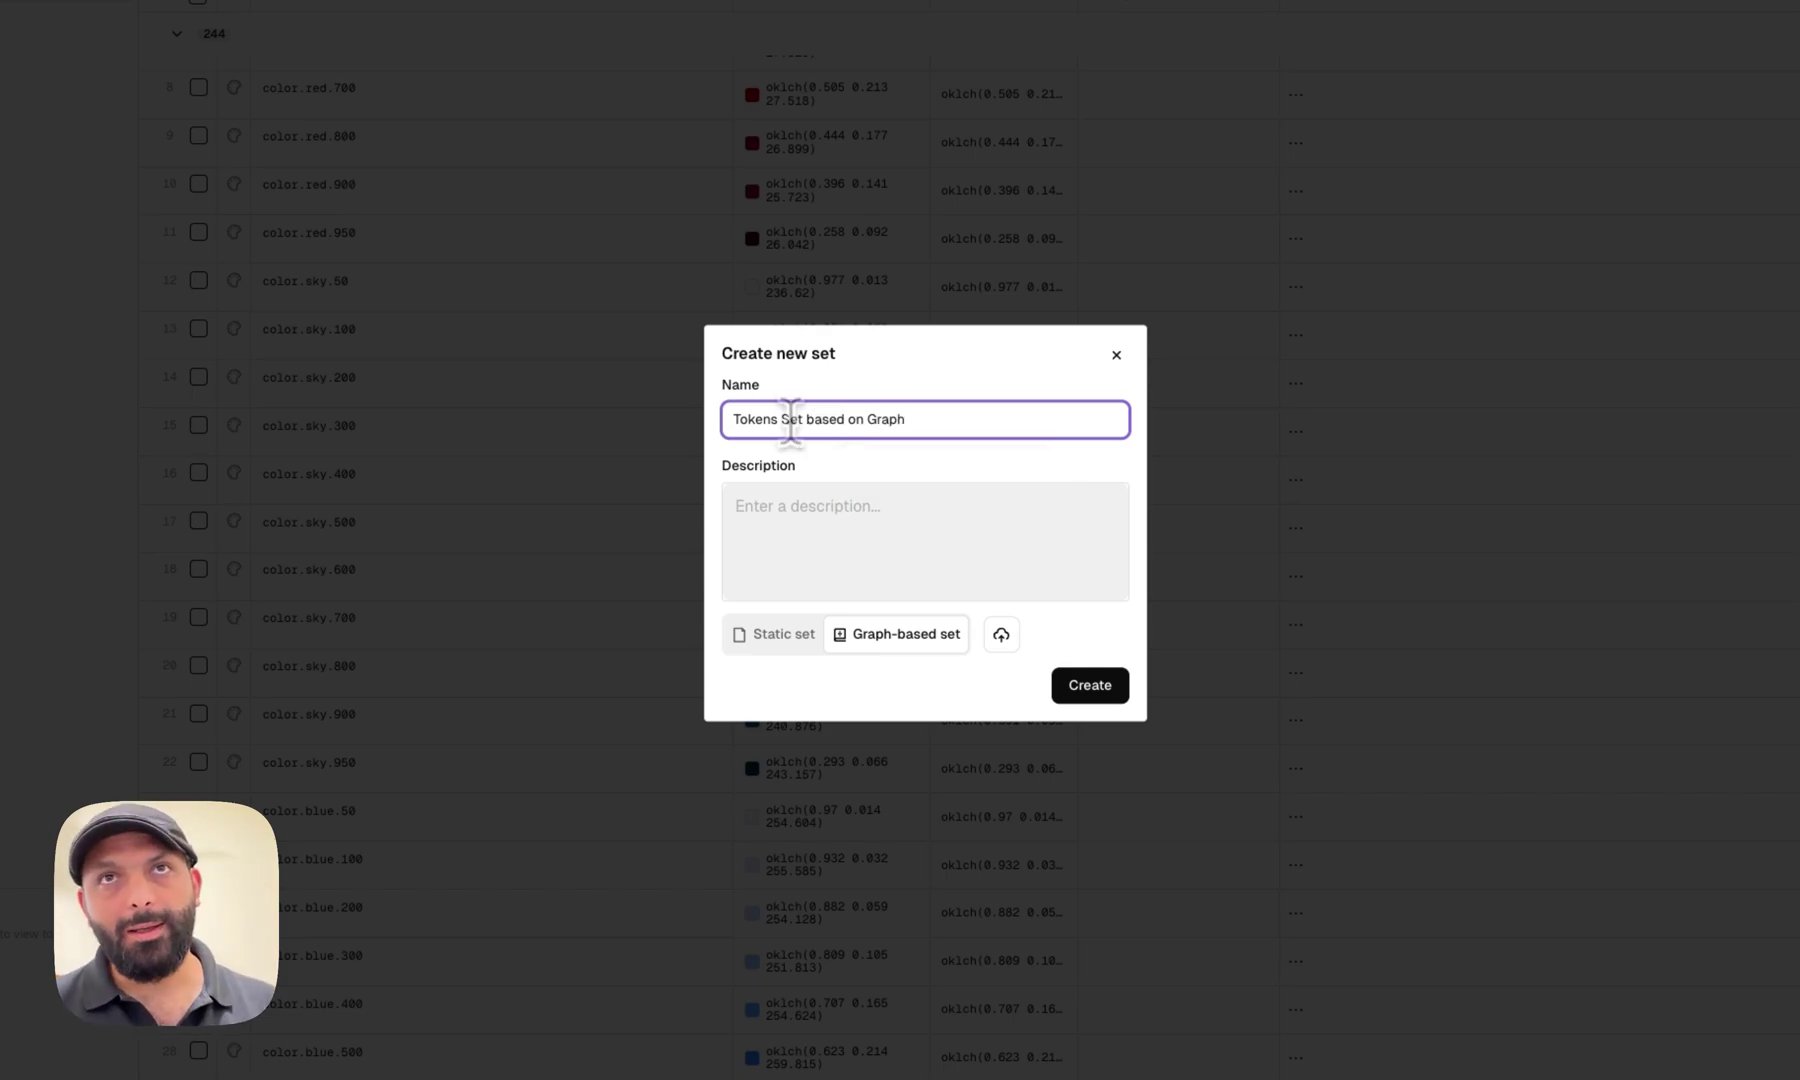
pyautogui.click(1082, 695)
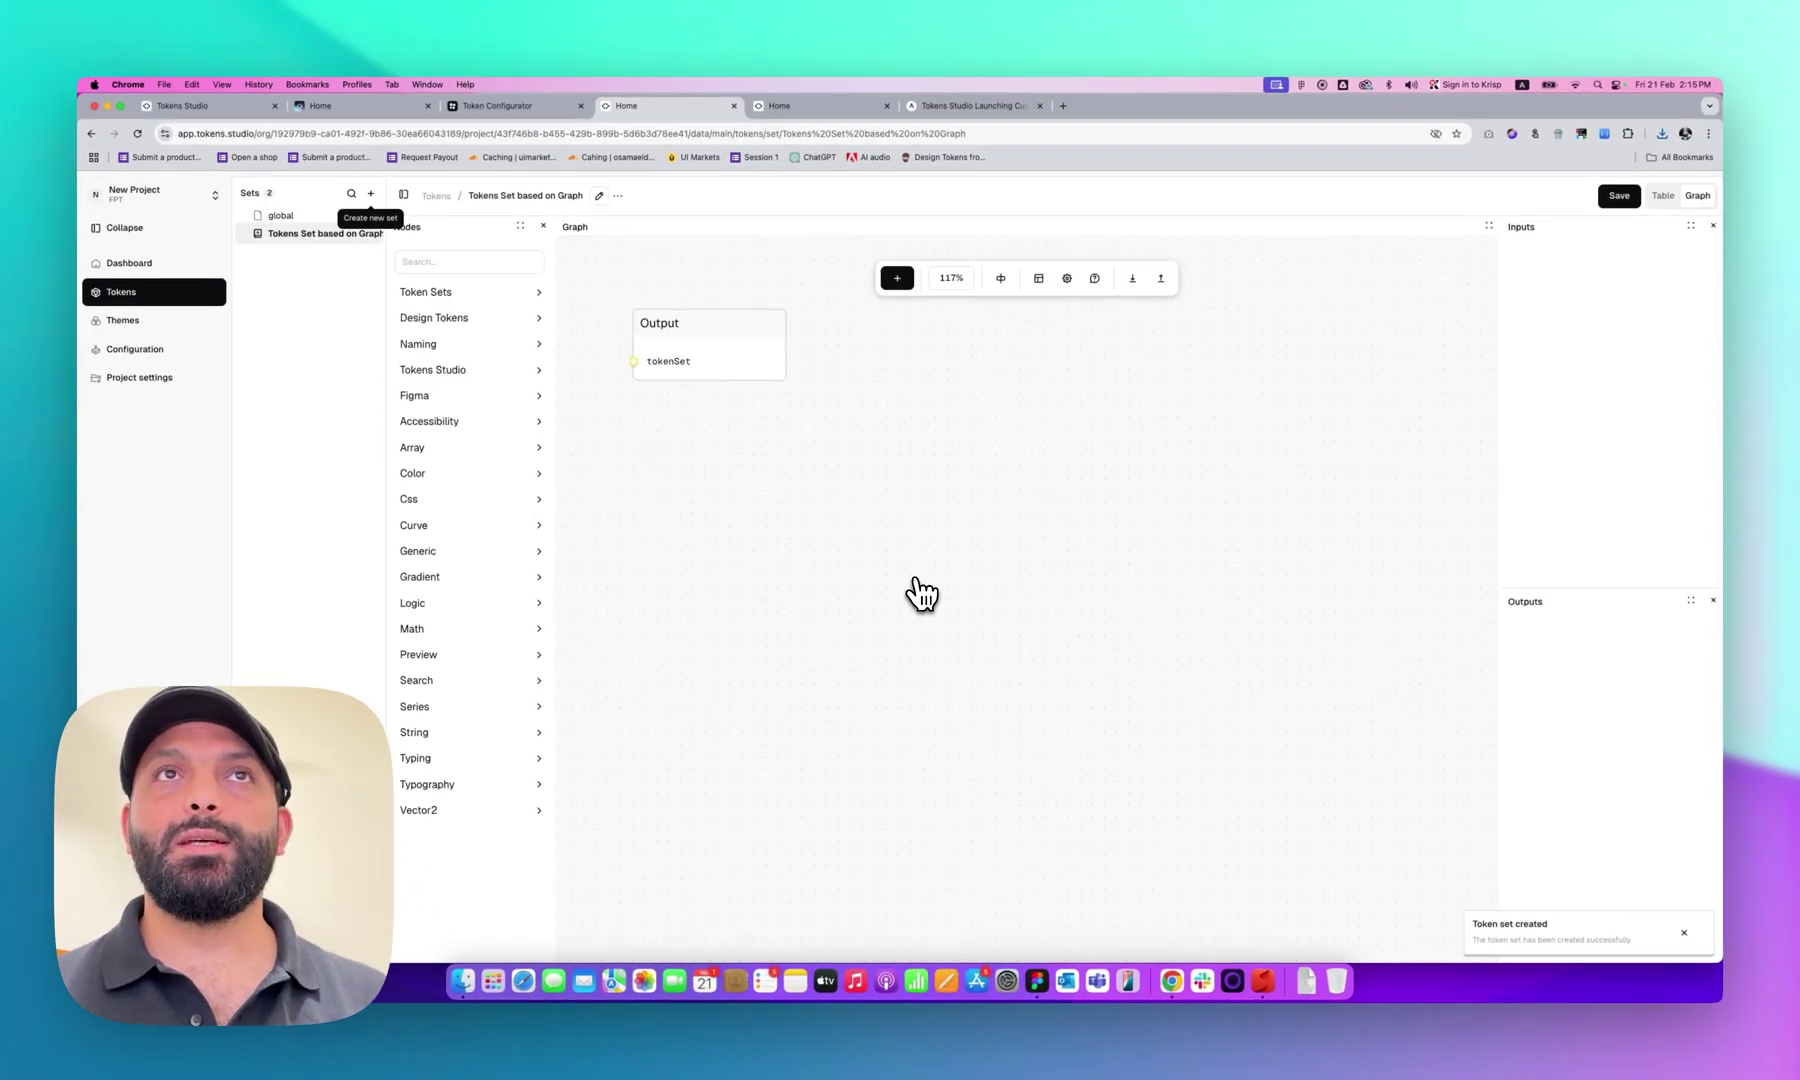
pyautogui.scroll(-3, 838, 472)
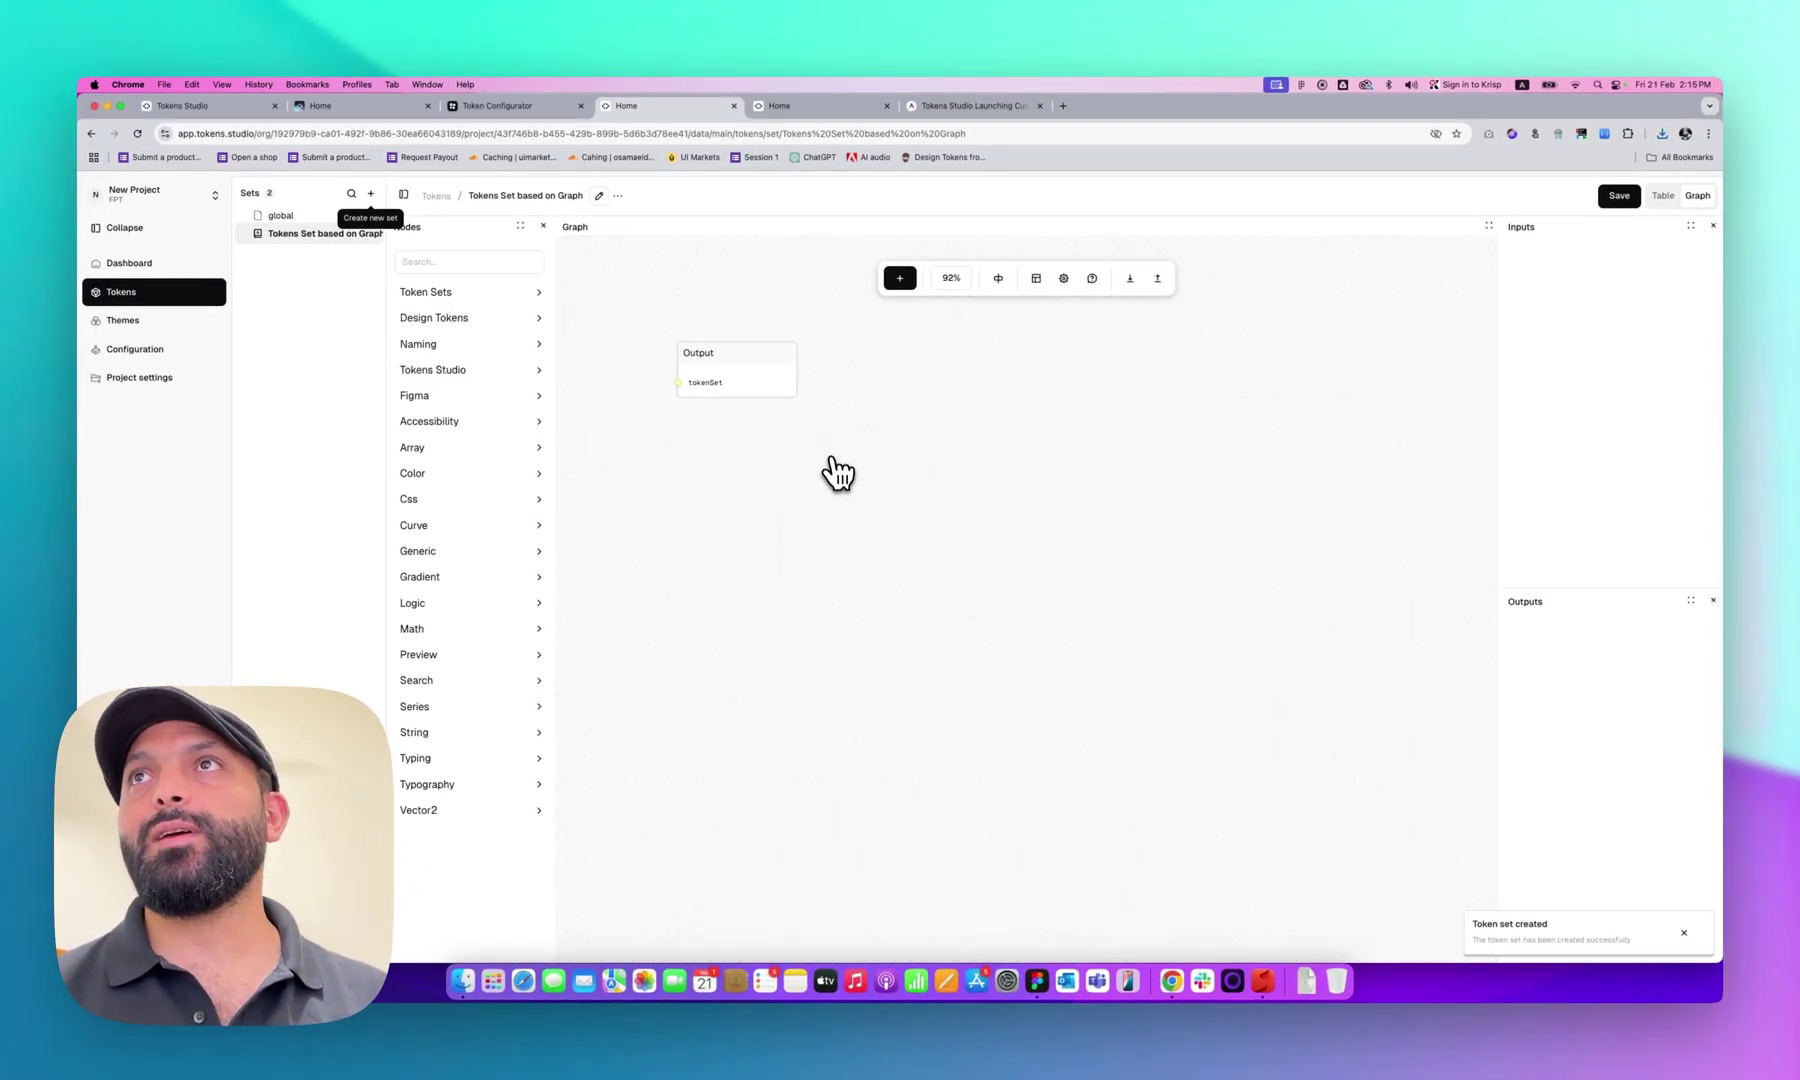
pyautogui.click(1664, 196)
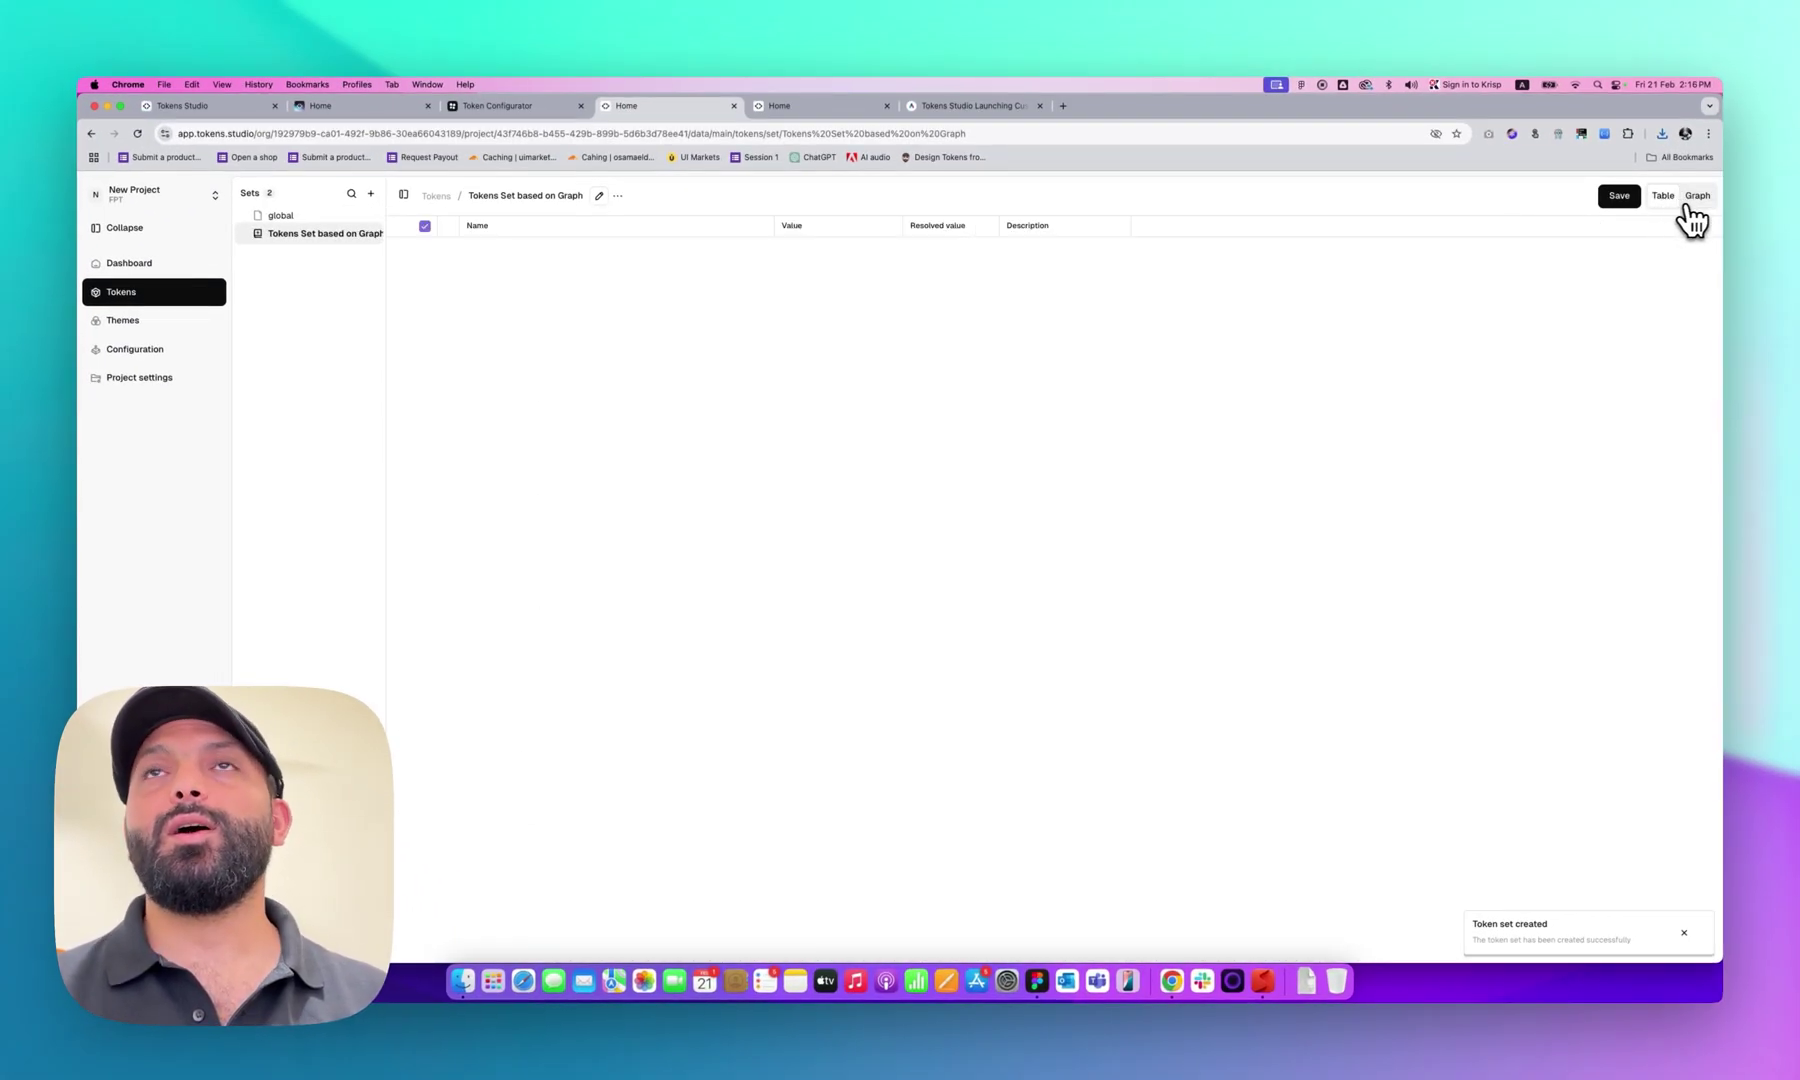
pyautogui.click(1692, 203)
# Import the saved graph file graph (8).json into the graph-based set
pyautogui.moveTo(740, 373); pyautogui.dragTo(1126, 386)
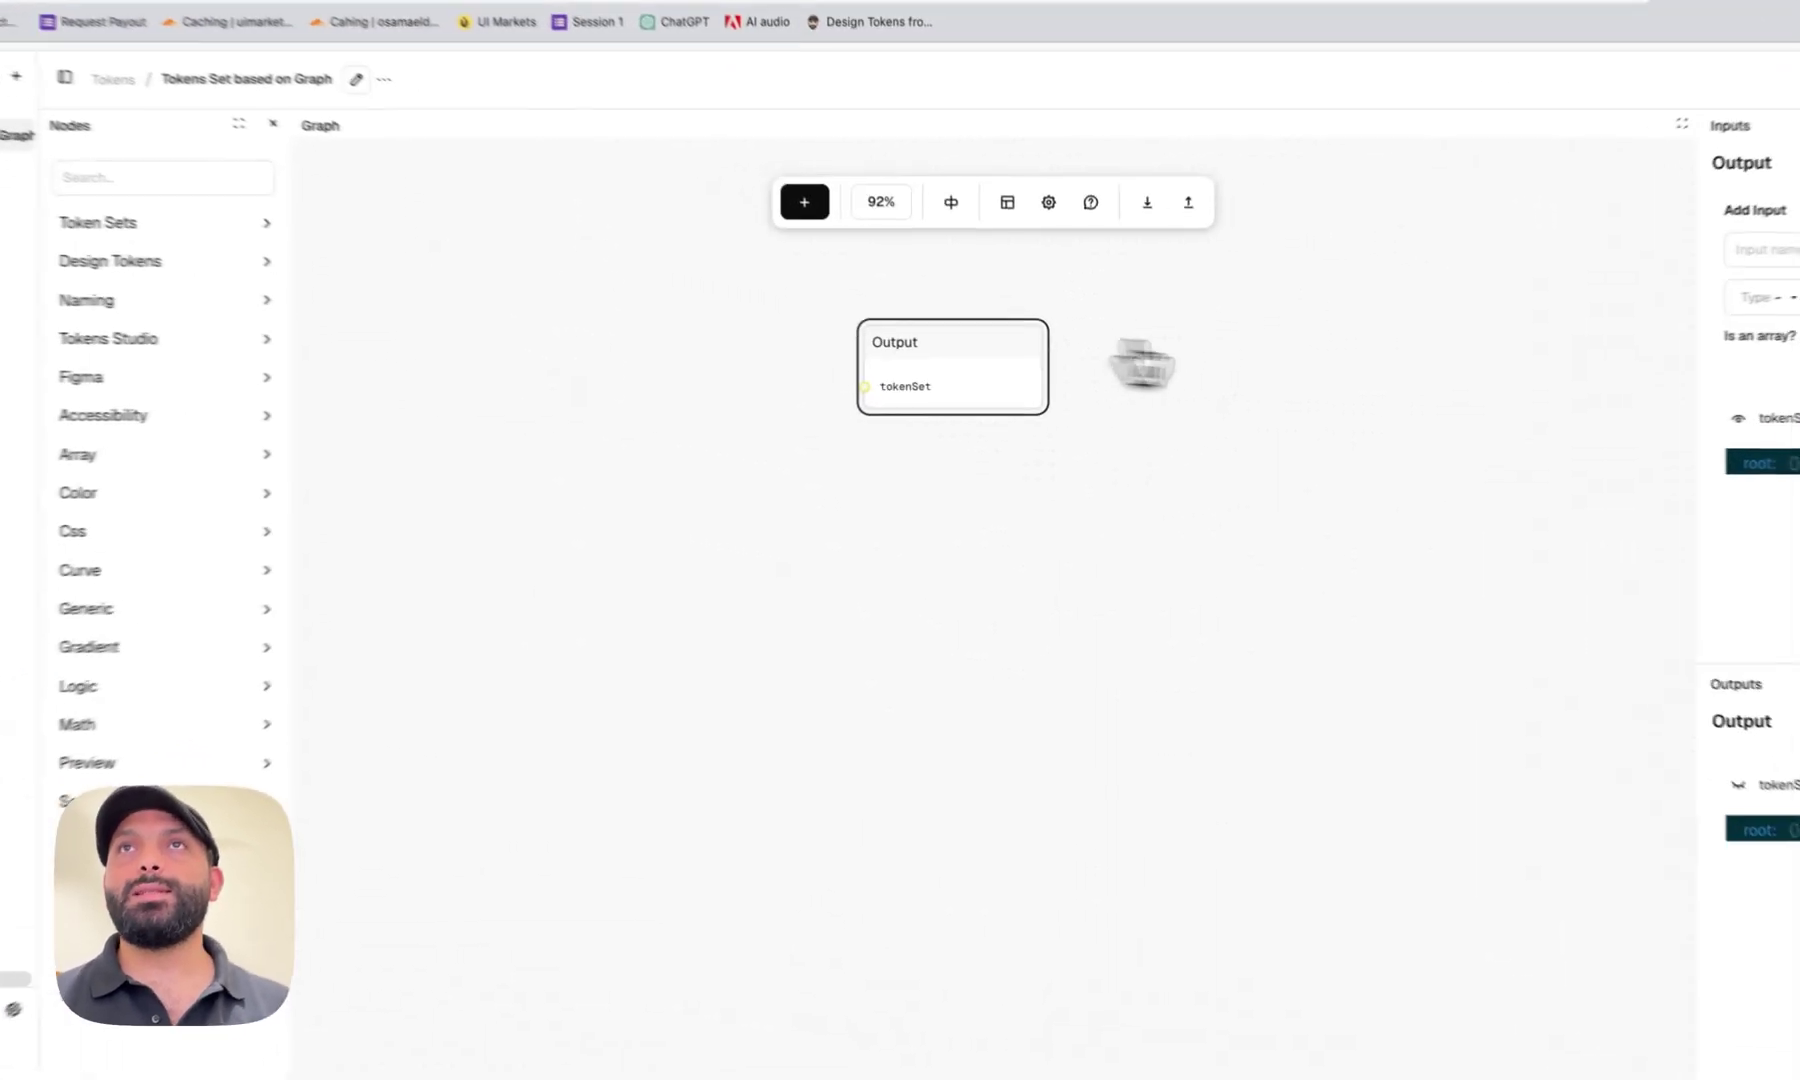
pyautogui.click(1188, 202)
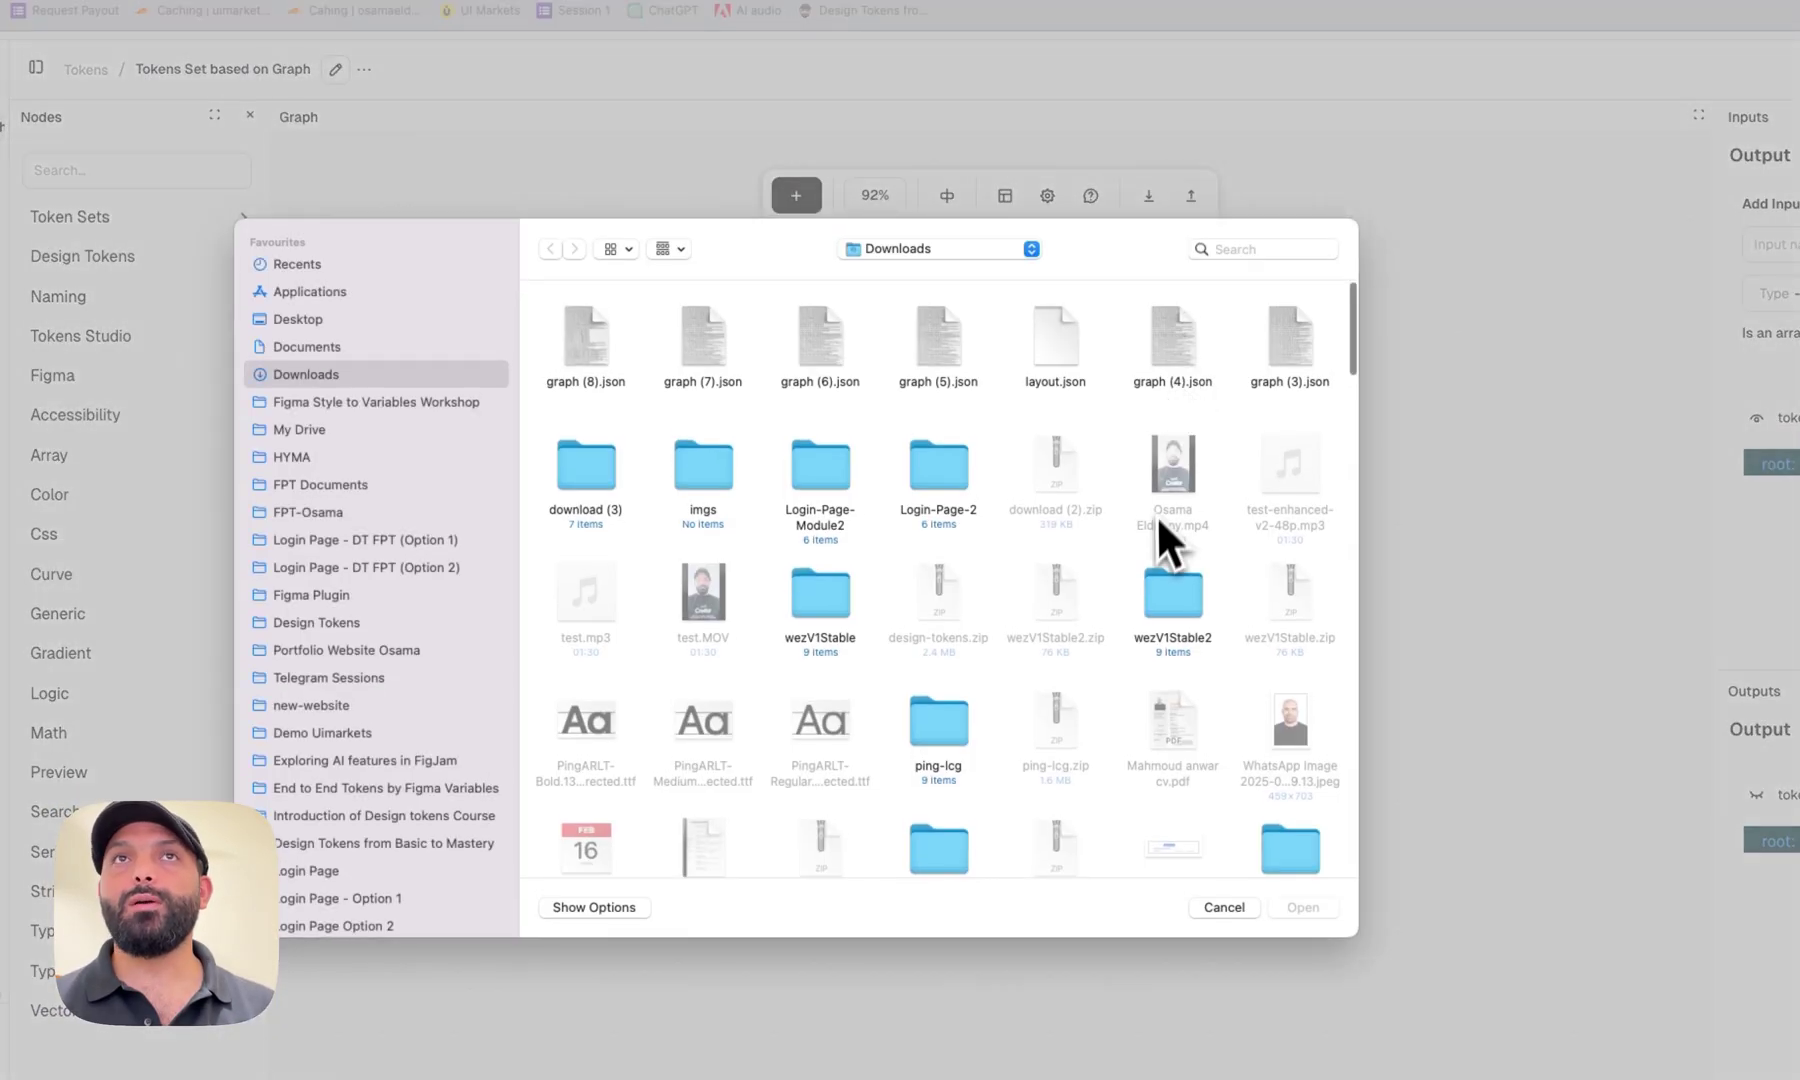
pyautogui.click(615, 385)
pyautogui.click(1302, 907)
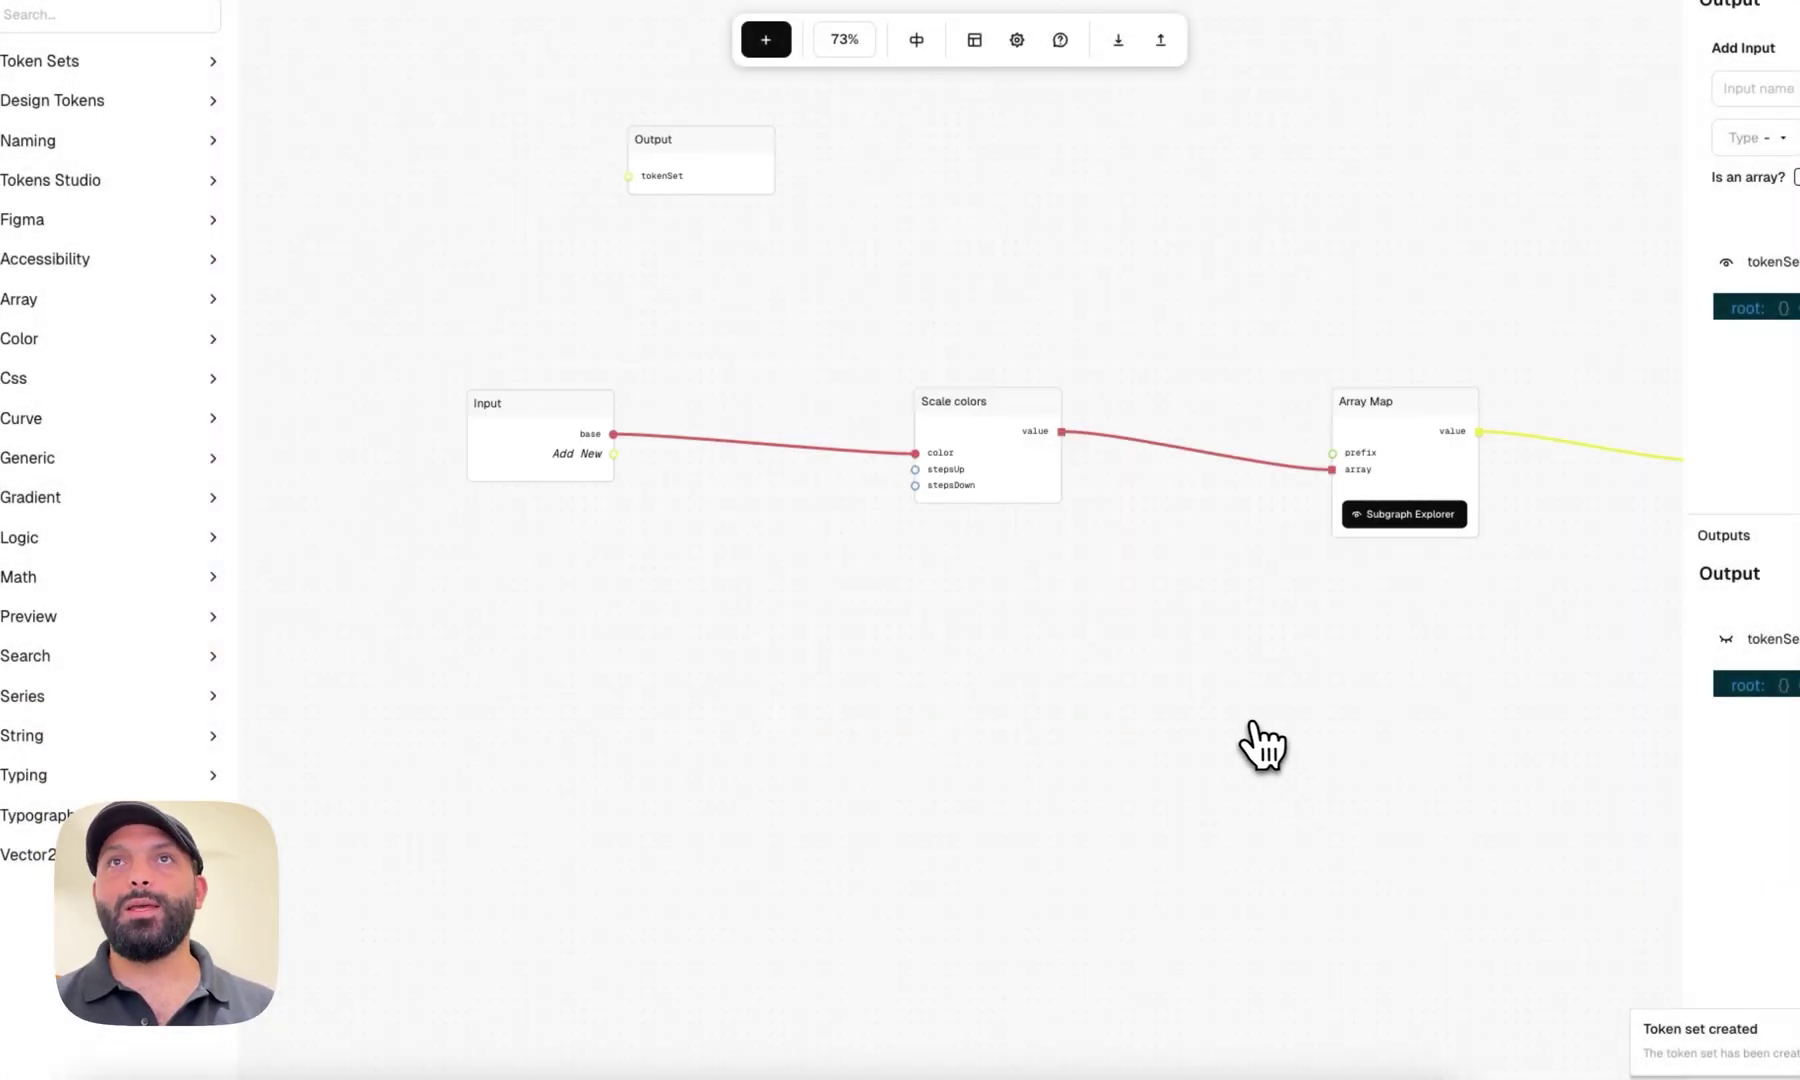
# Connect Array of Tokens to Set to the Output node and view the 23 secondary tokens as a table
pyautogui.moveTo(1262, 745); pyautogui.dragTo(683, 655)
pyautogui.moveTo(400, 266); pyautogui.dragTo(1578, 380)
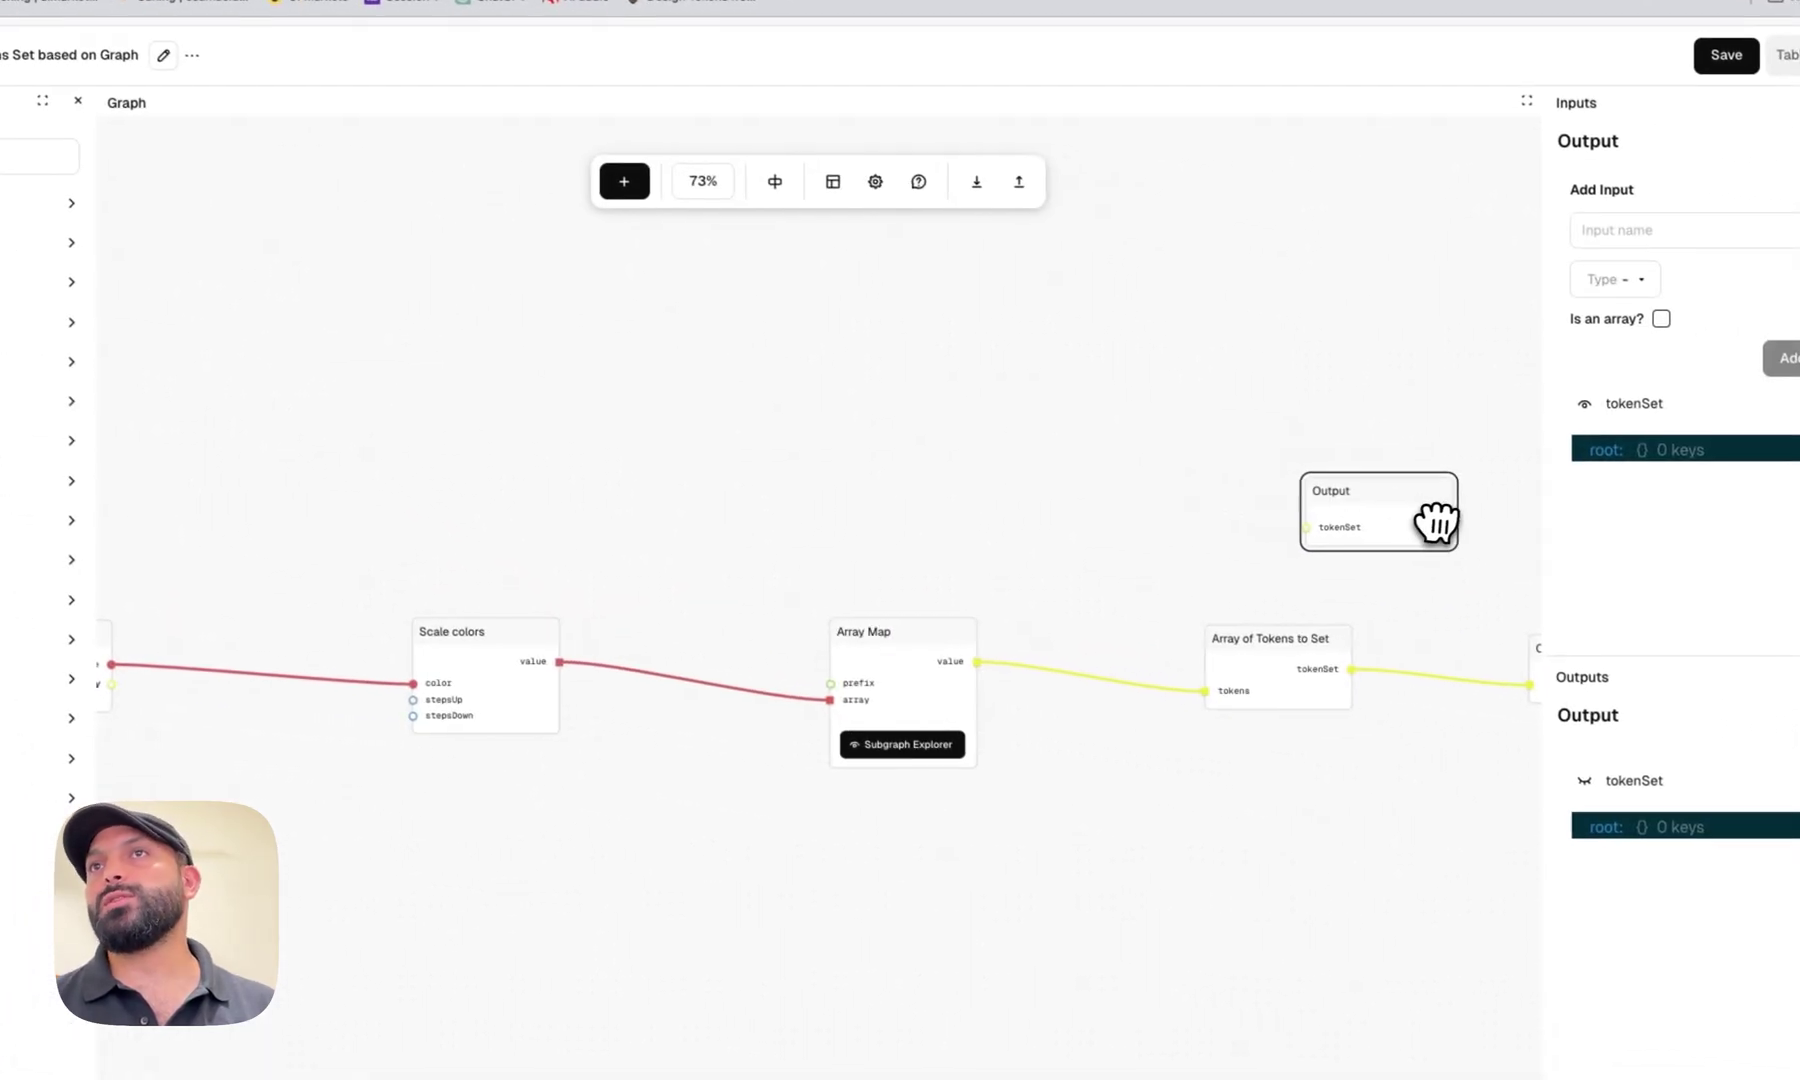
pyautogui.hscroll(10, 1436, 520)
pyautogui.scroll(5, 620, 595)
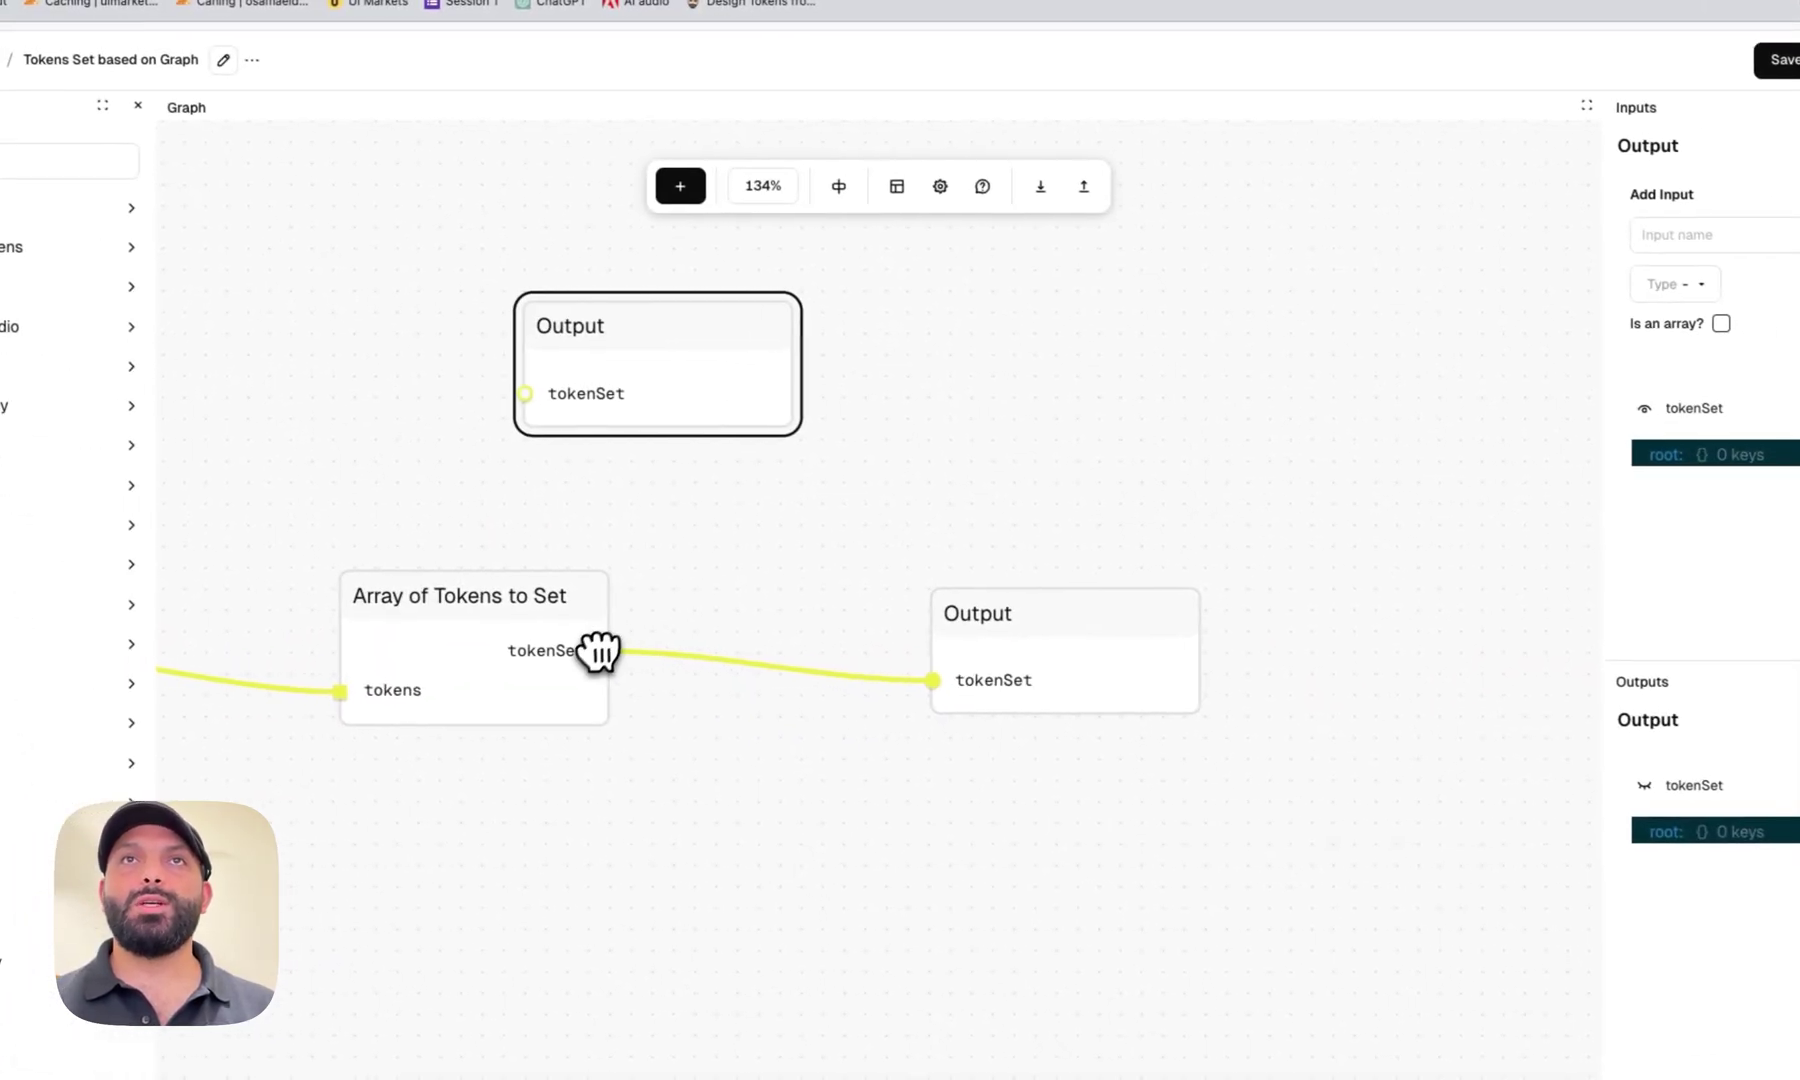
pyautogui.moveTo(688, 385); pyautogui.dragTo(1121, 406)
pyautogui.moveTo(612, 652); pyautogui.dragTo(955, 420)
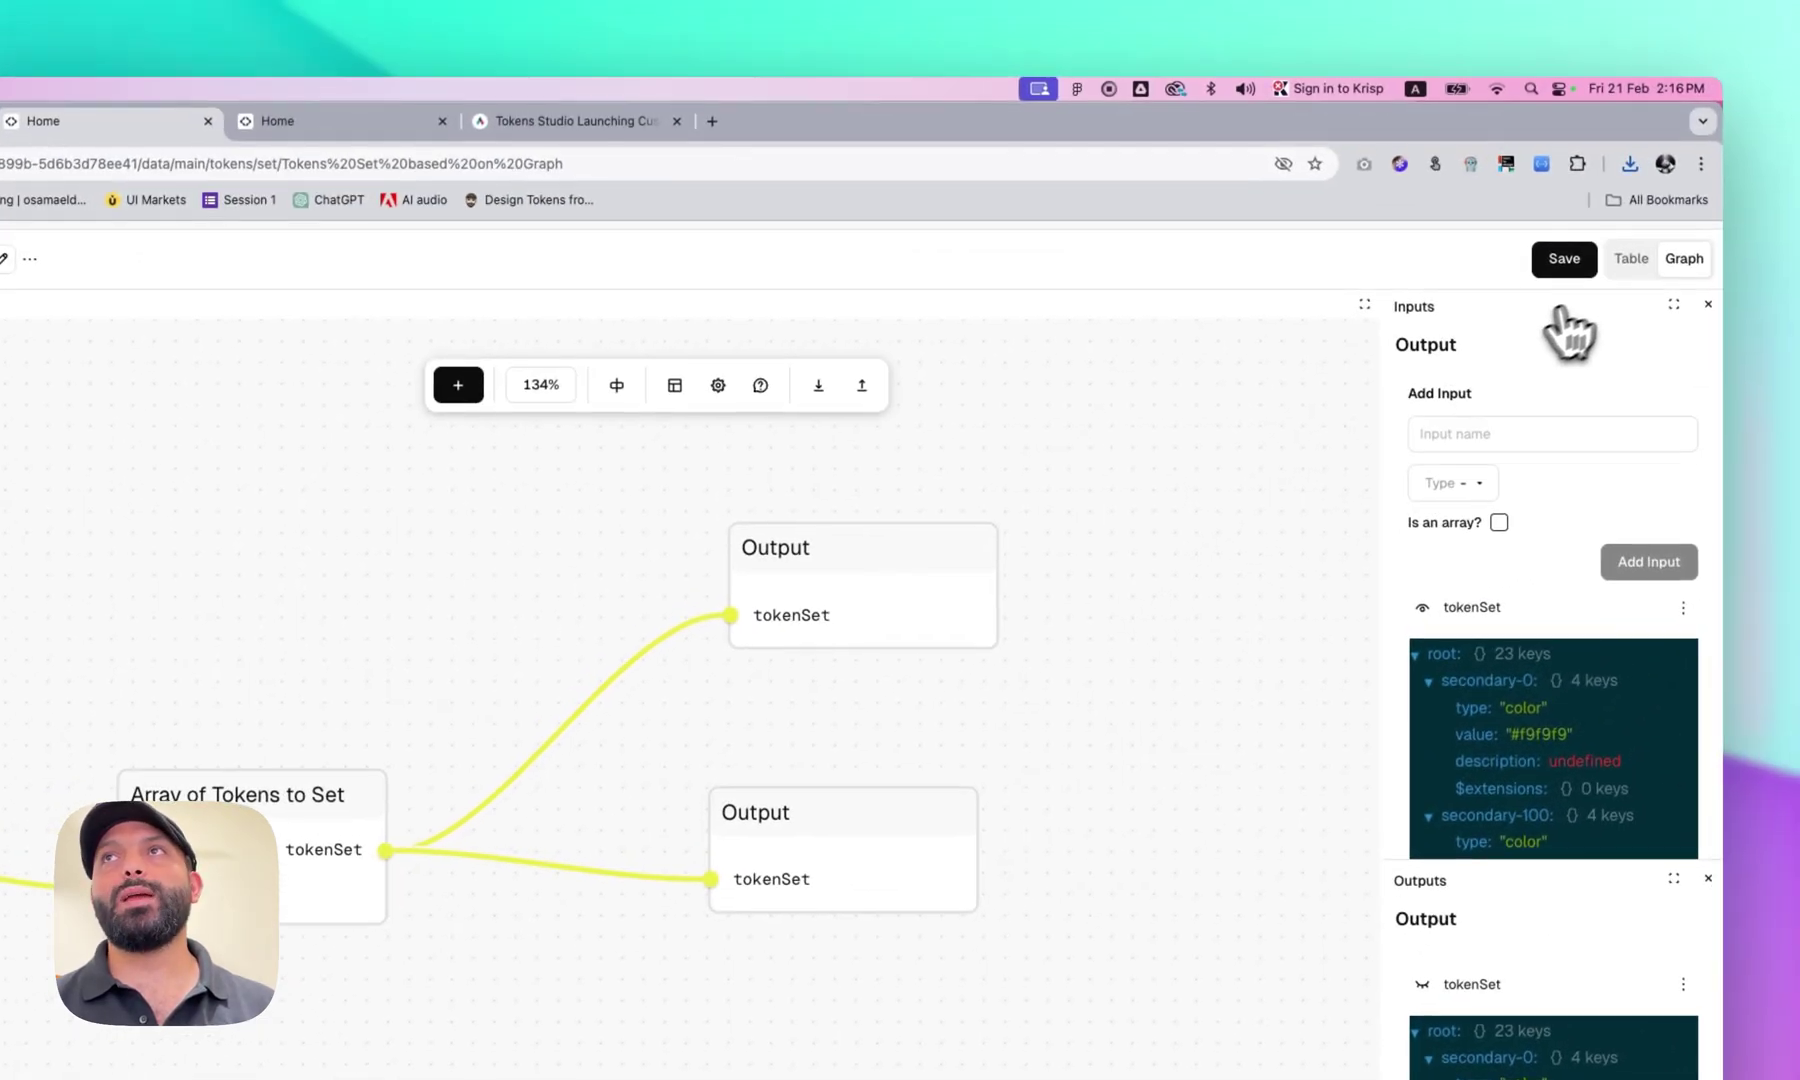
pyautogui.click(1631, 259)
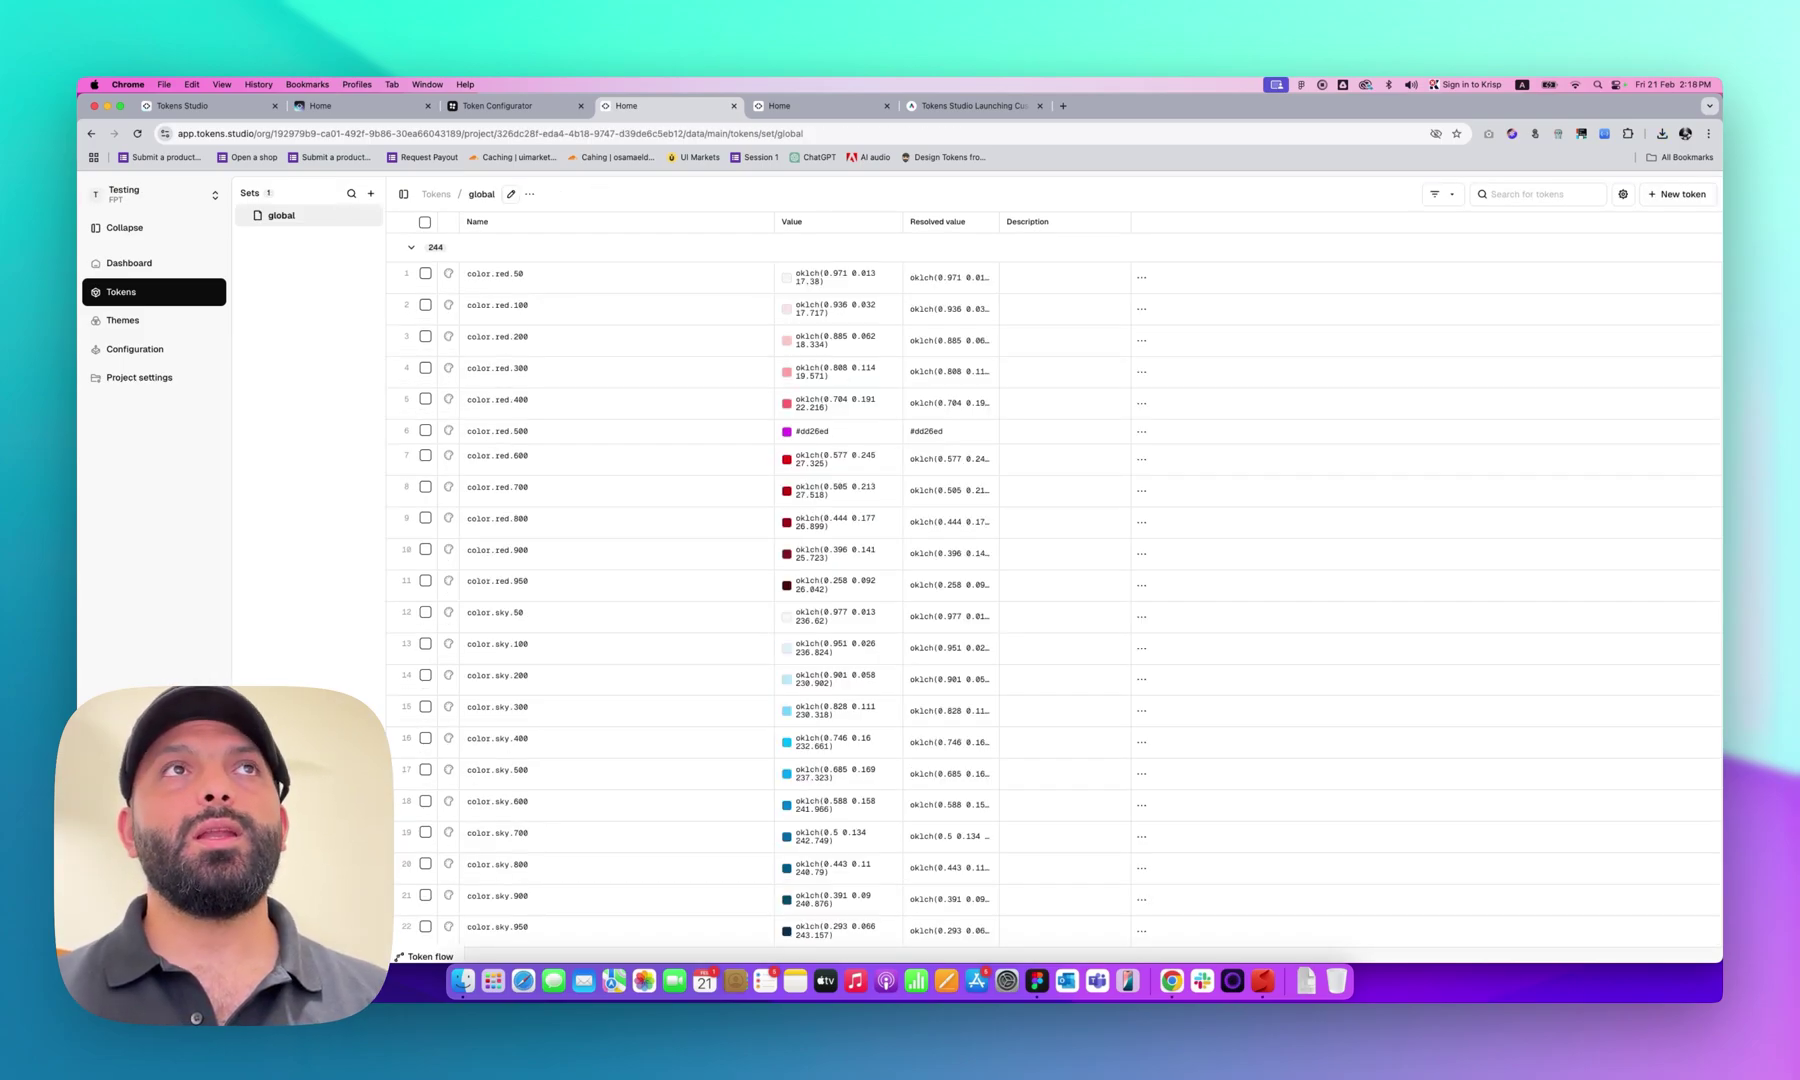
# Switch to First Project, open its Option and Alias token sets, and select font.Size.Lg
pyautogui.click(152, 194)
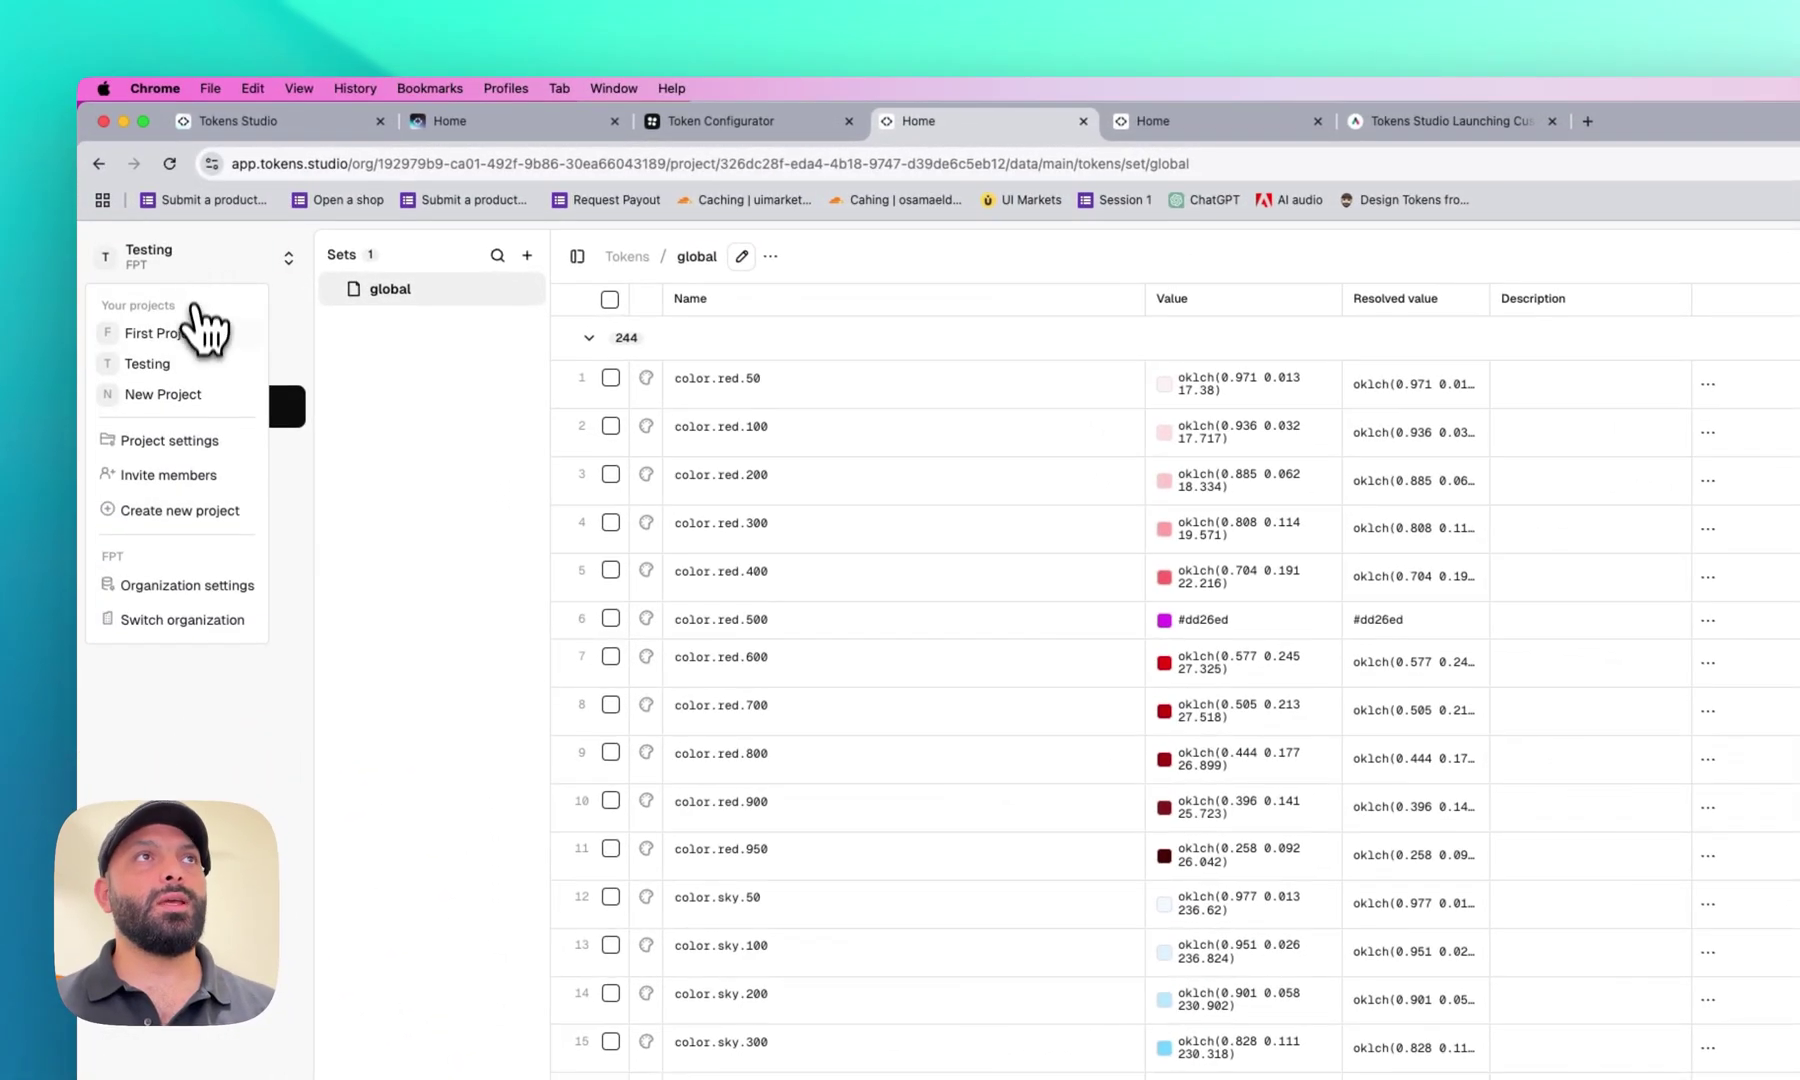
pyautogui.click(185, 333)
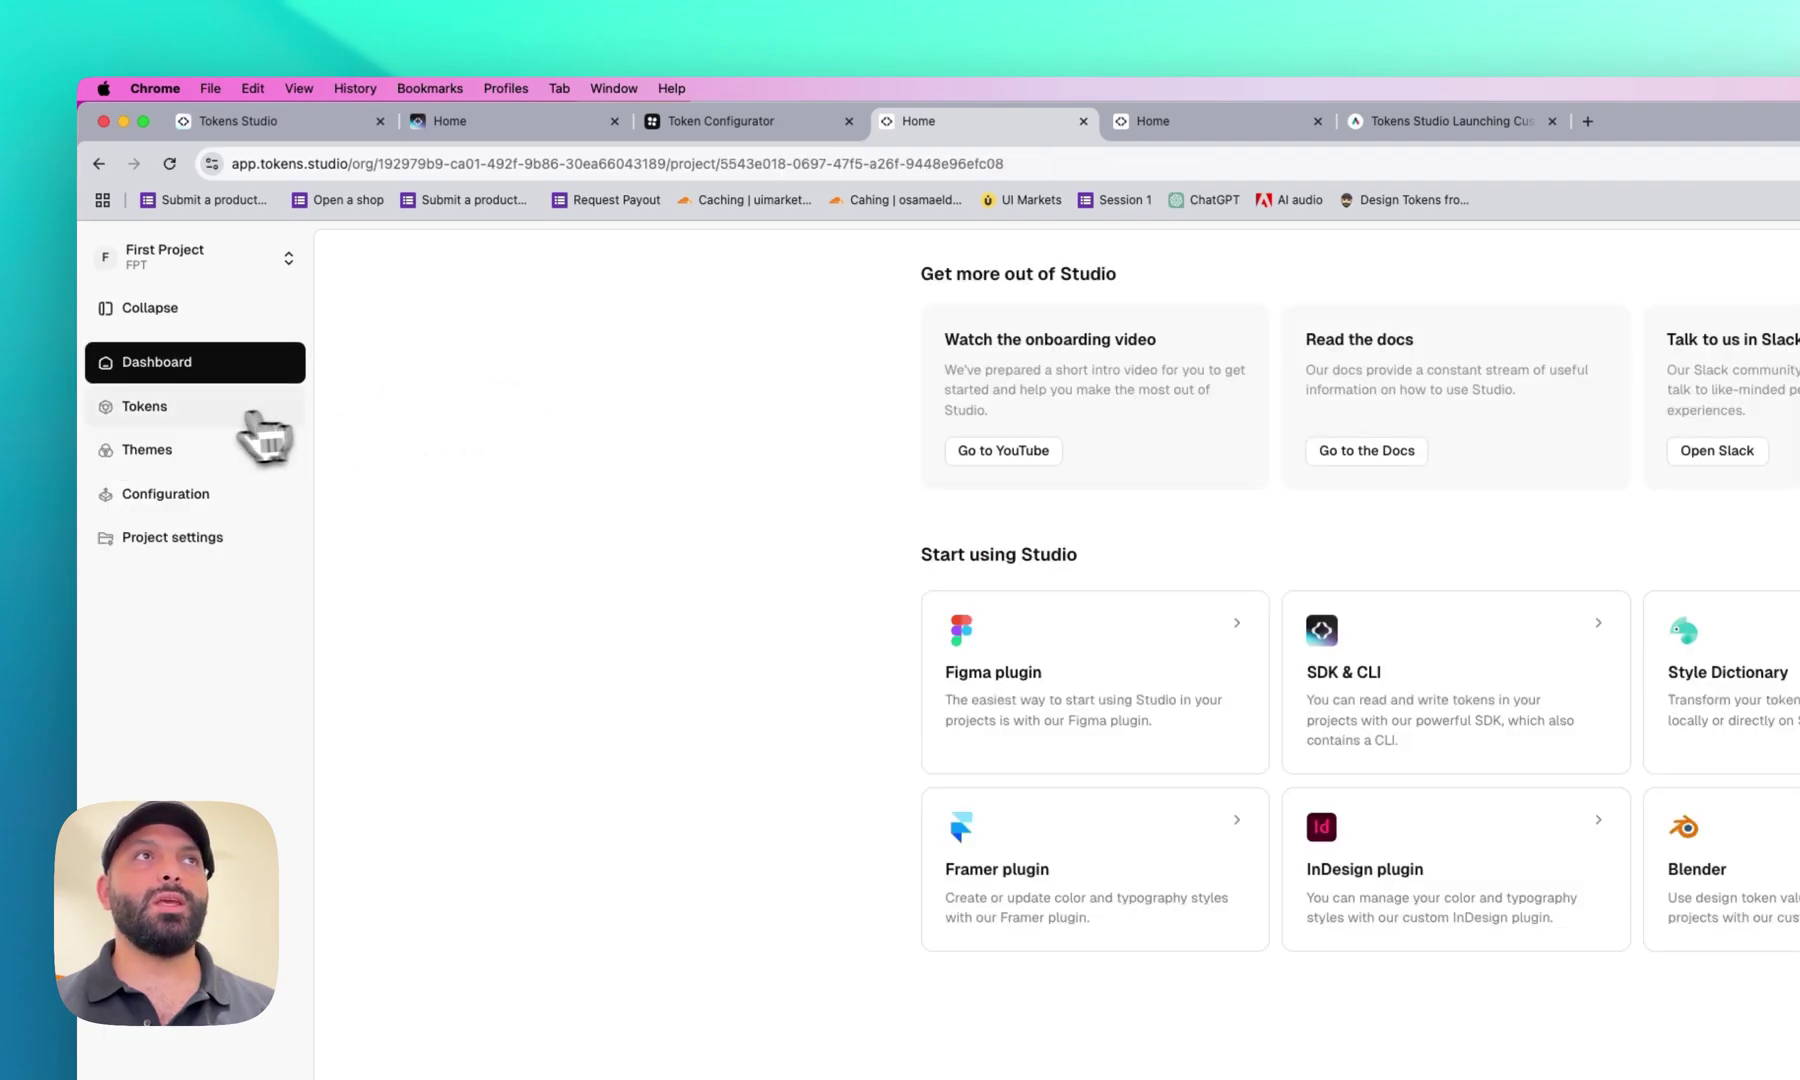
pyautogui.click(200, 408)
pyautogui.click(428, 350)
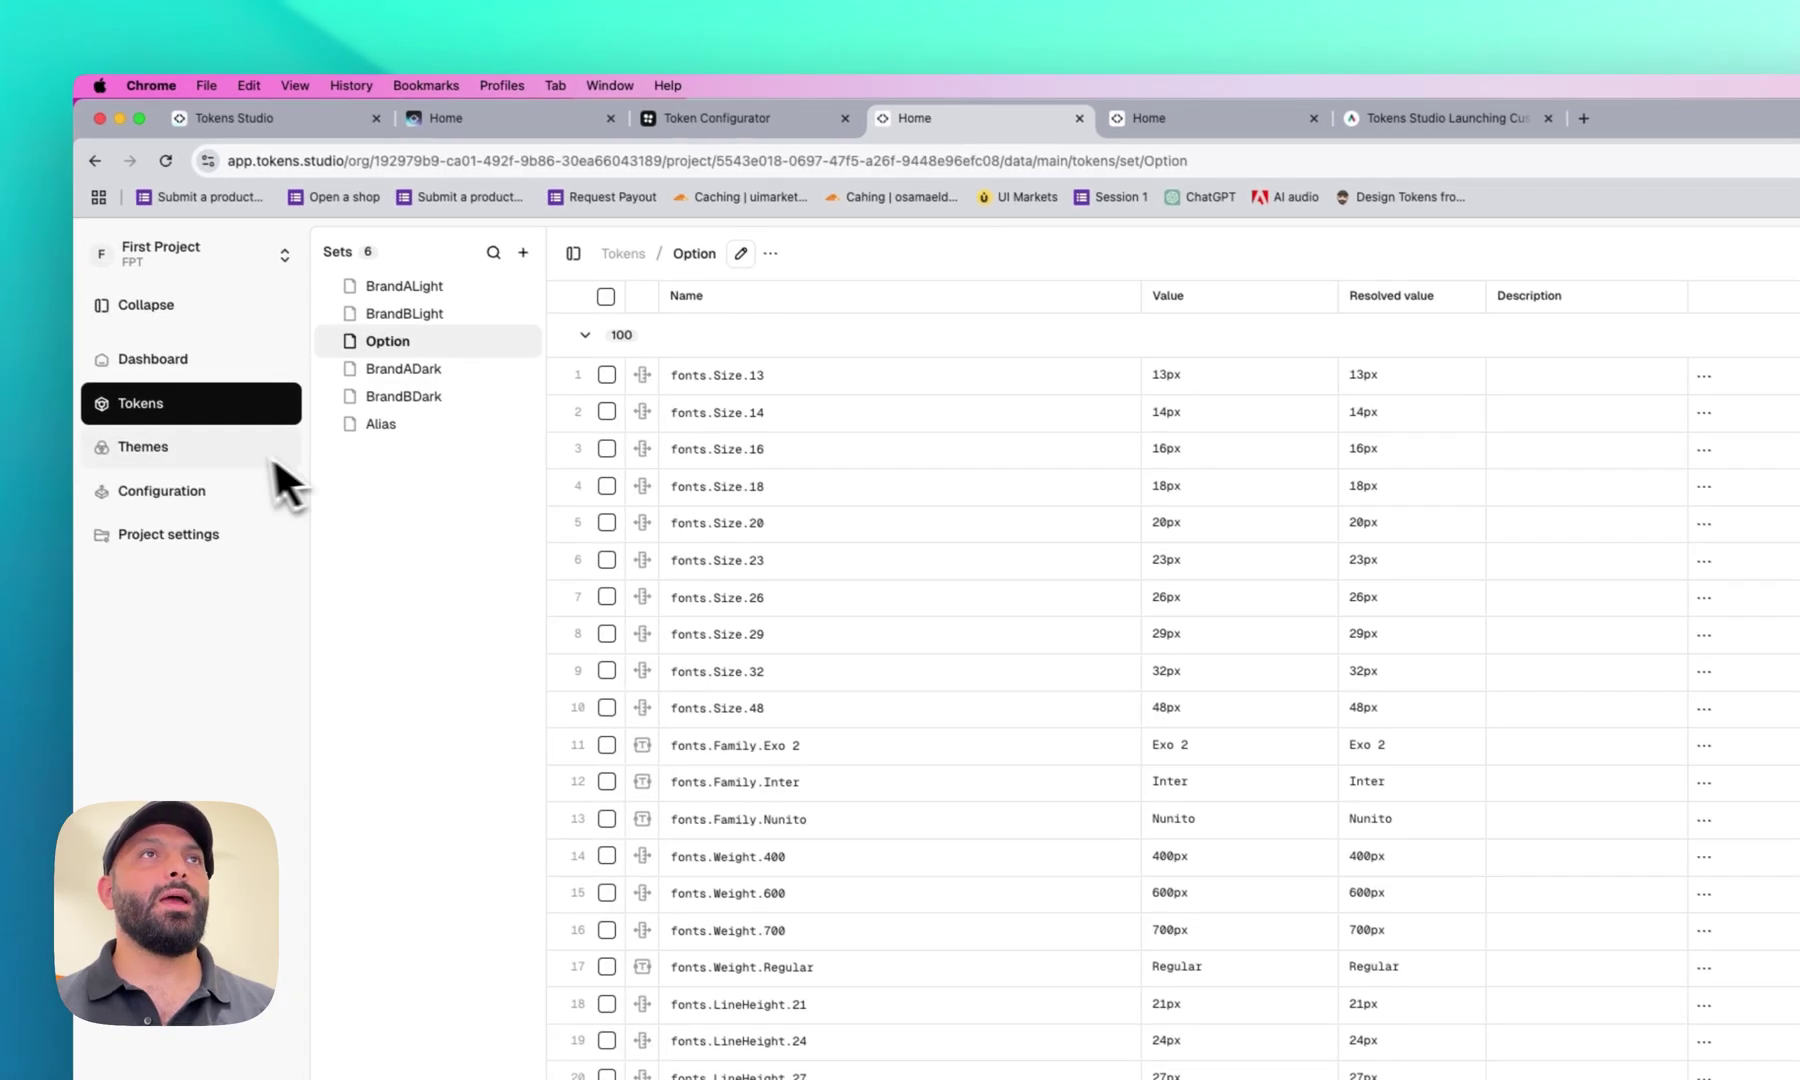
pyautogui.click(348, 407)
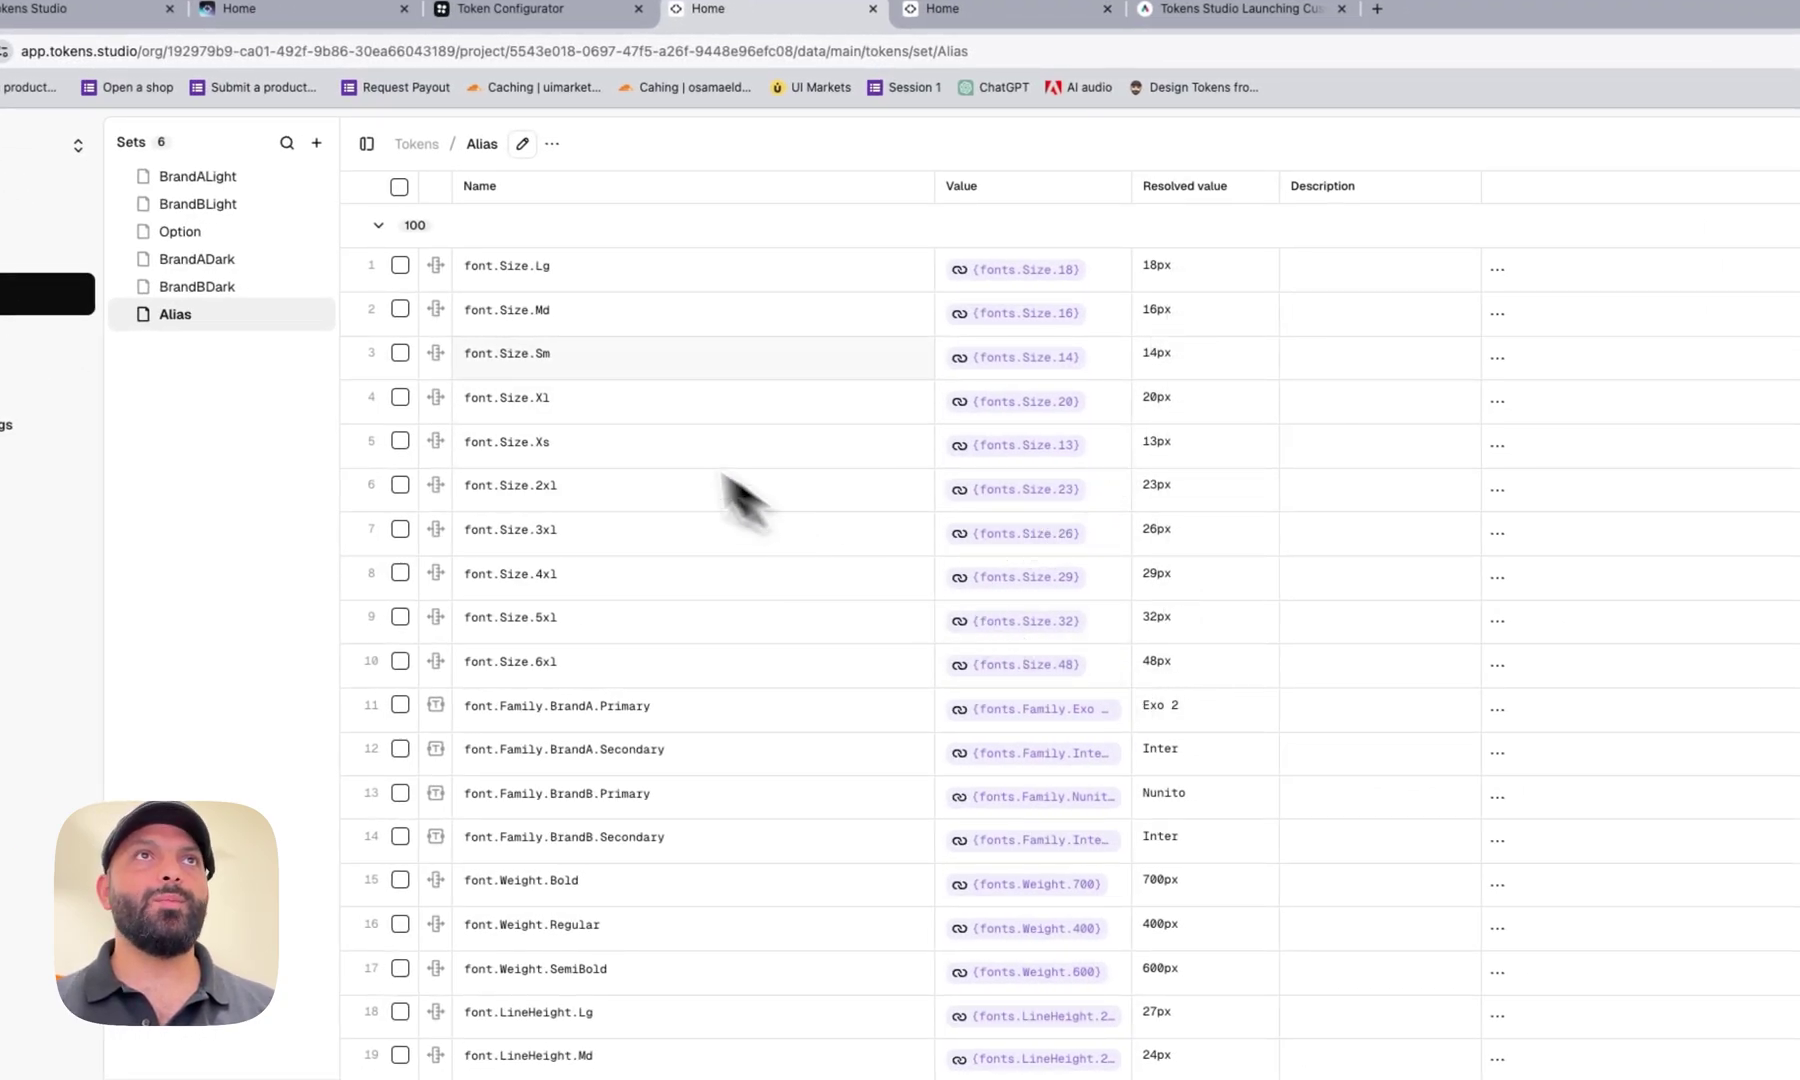
pyautogui.click(400, 265)
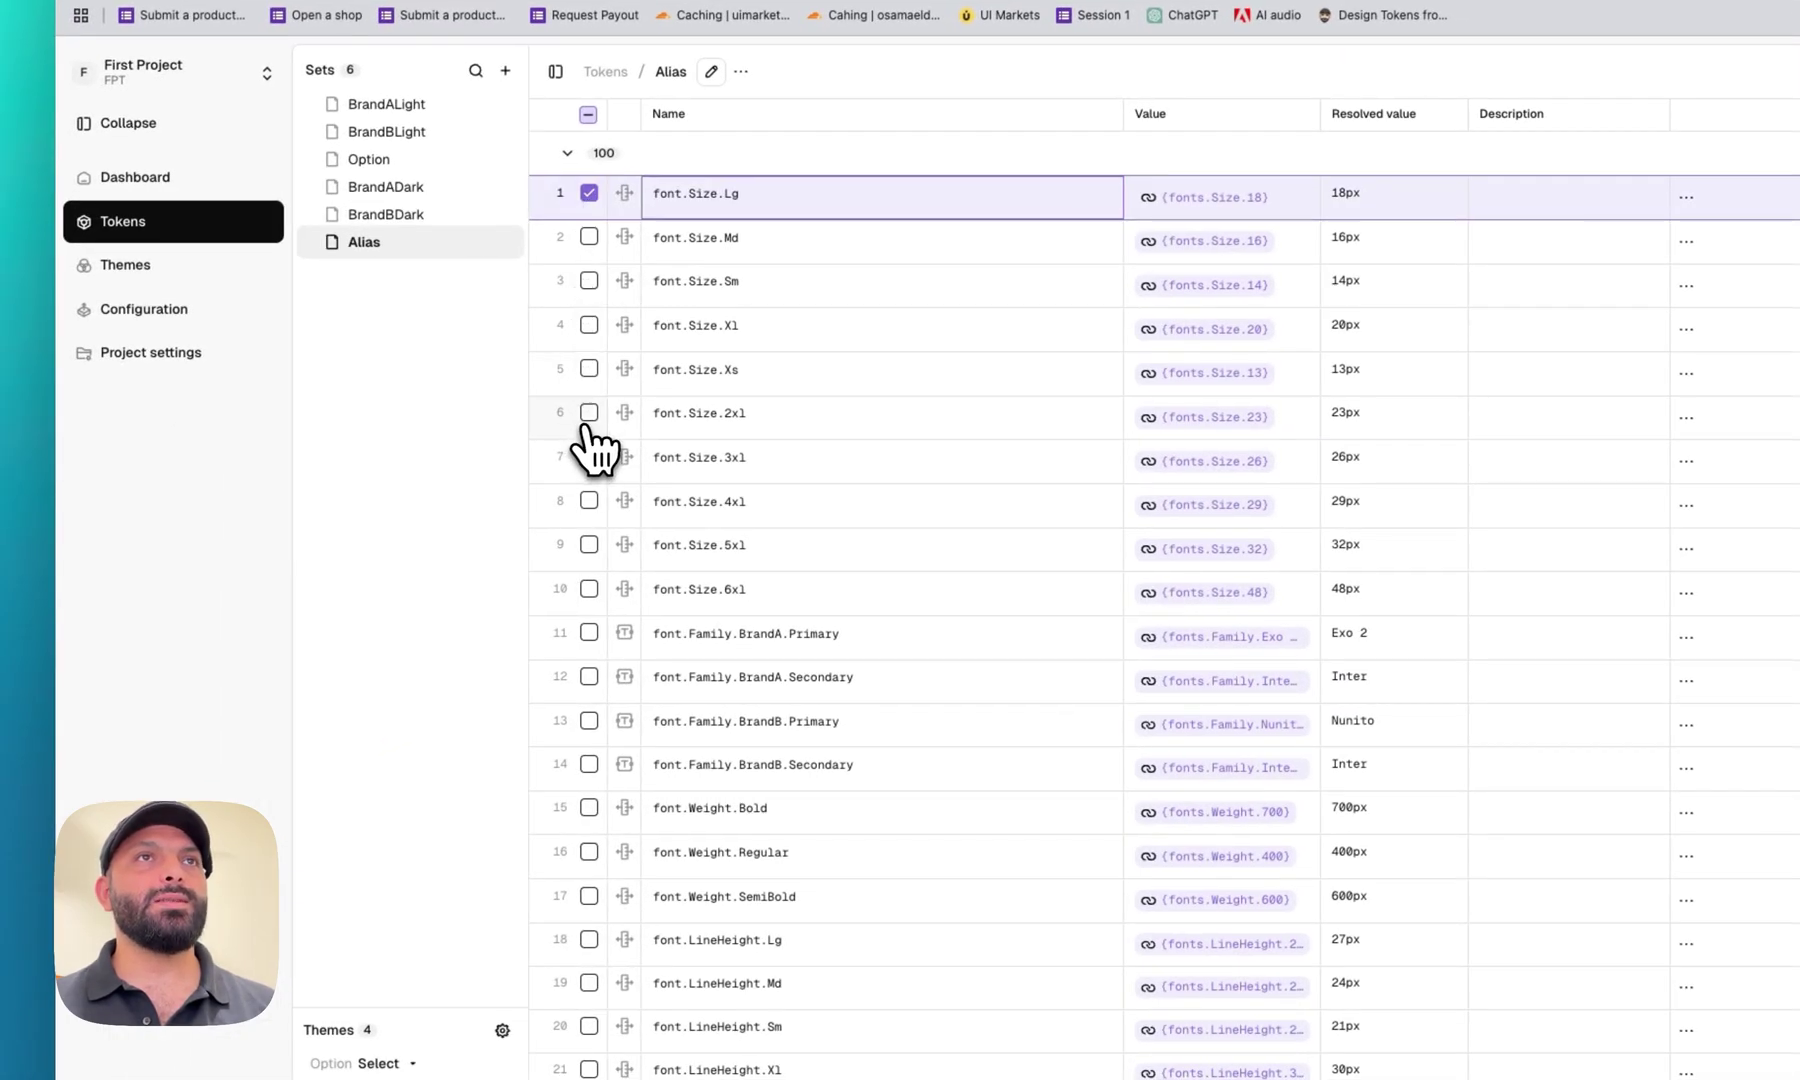
# Select the ten font.Size tokens, preview renaming 'font' to 'text', then cancel
pyautogui.keyDown('shift'); pyautogui.click(589, 589); pyautogui.keyUp('shift')
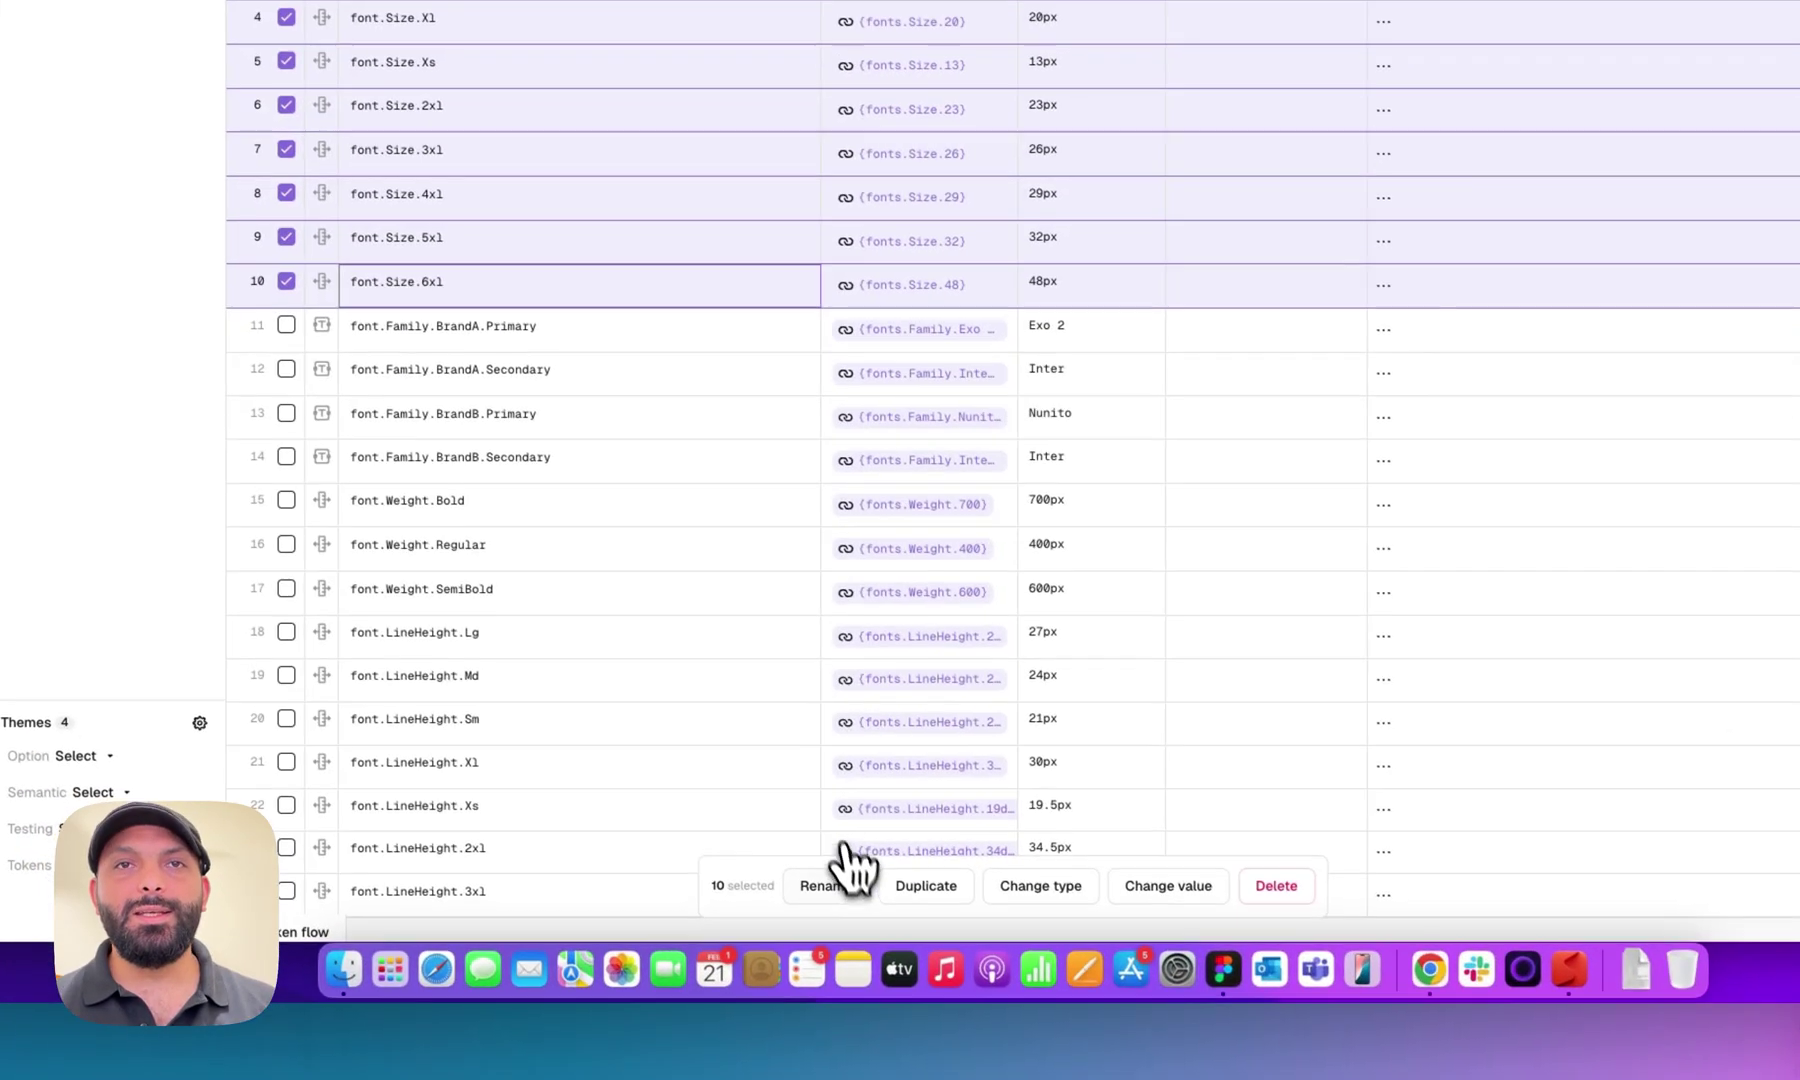
pyautogui.click(828, 880)
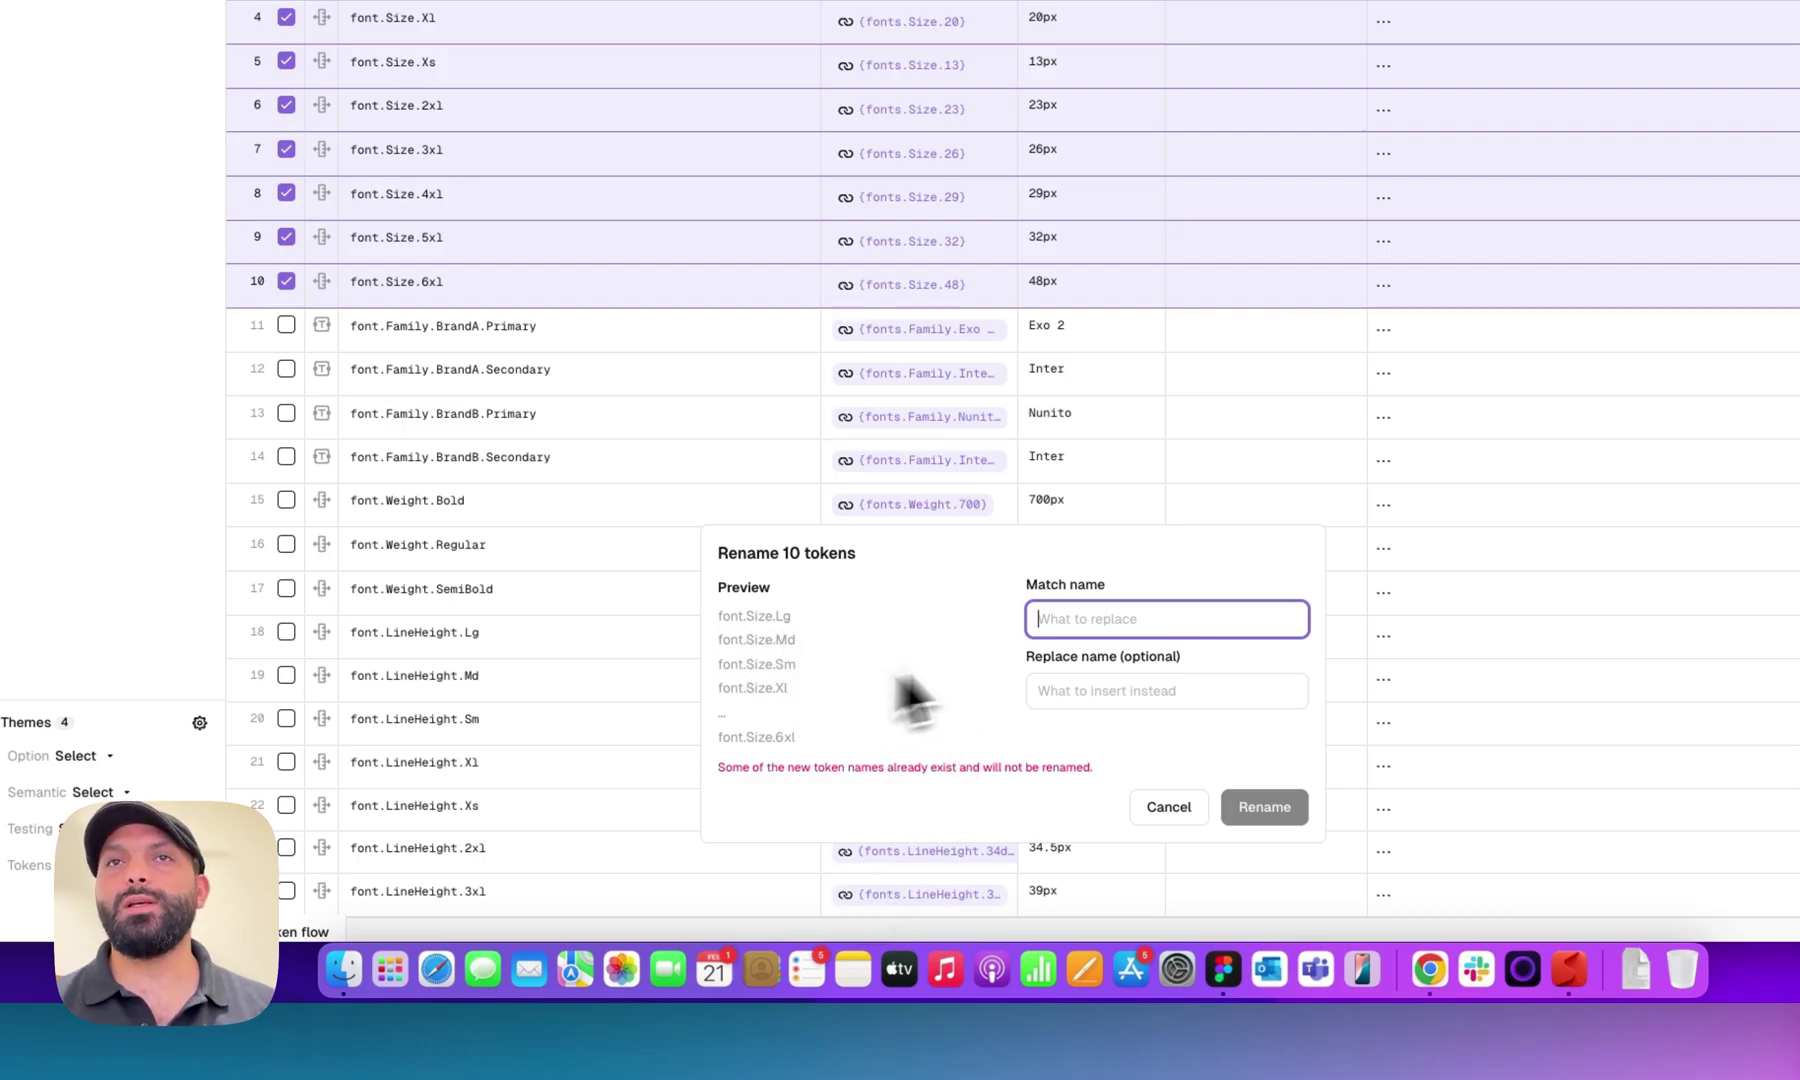
pyautogui.click(1069, 624)
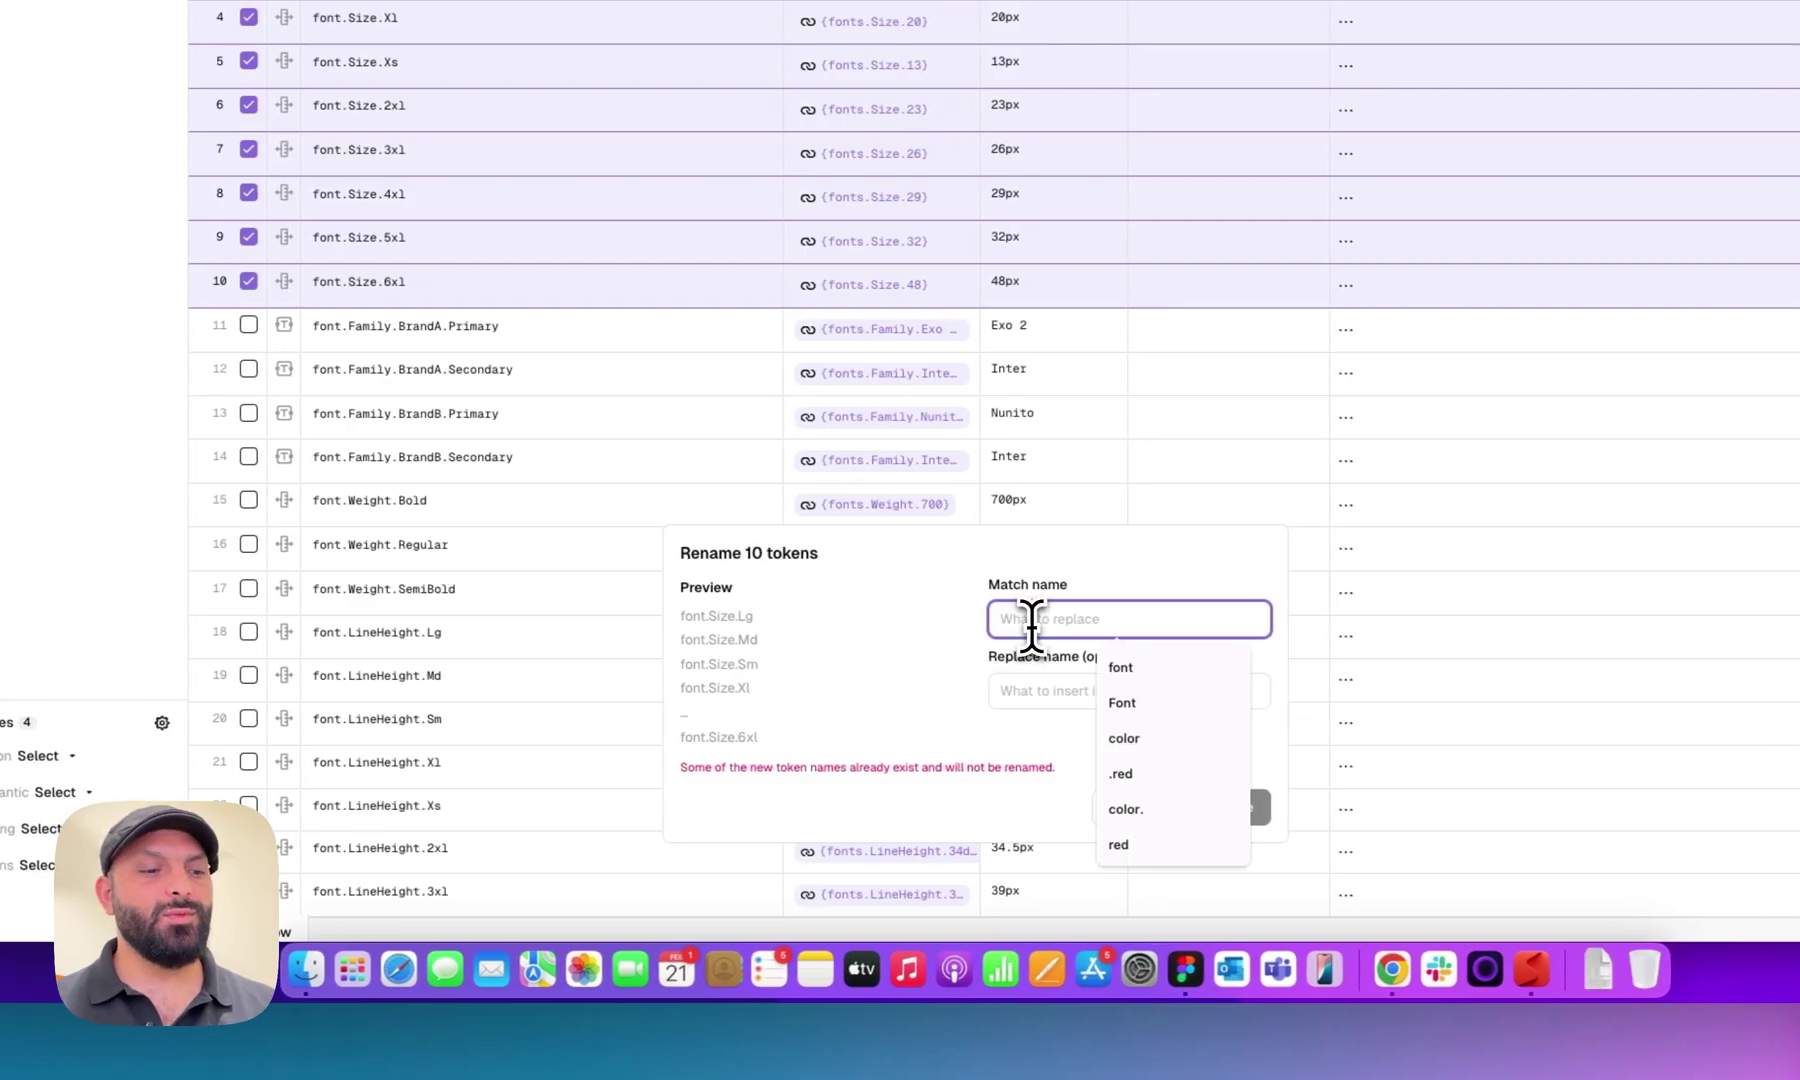
pyautogui.write('font')
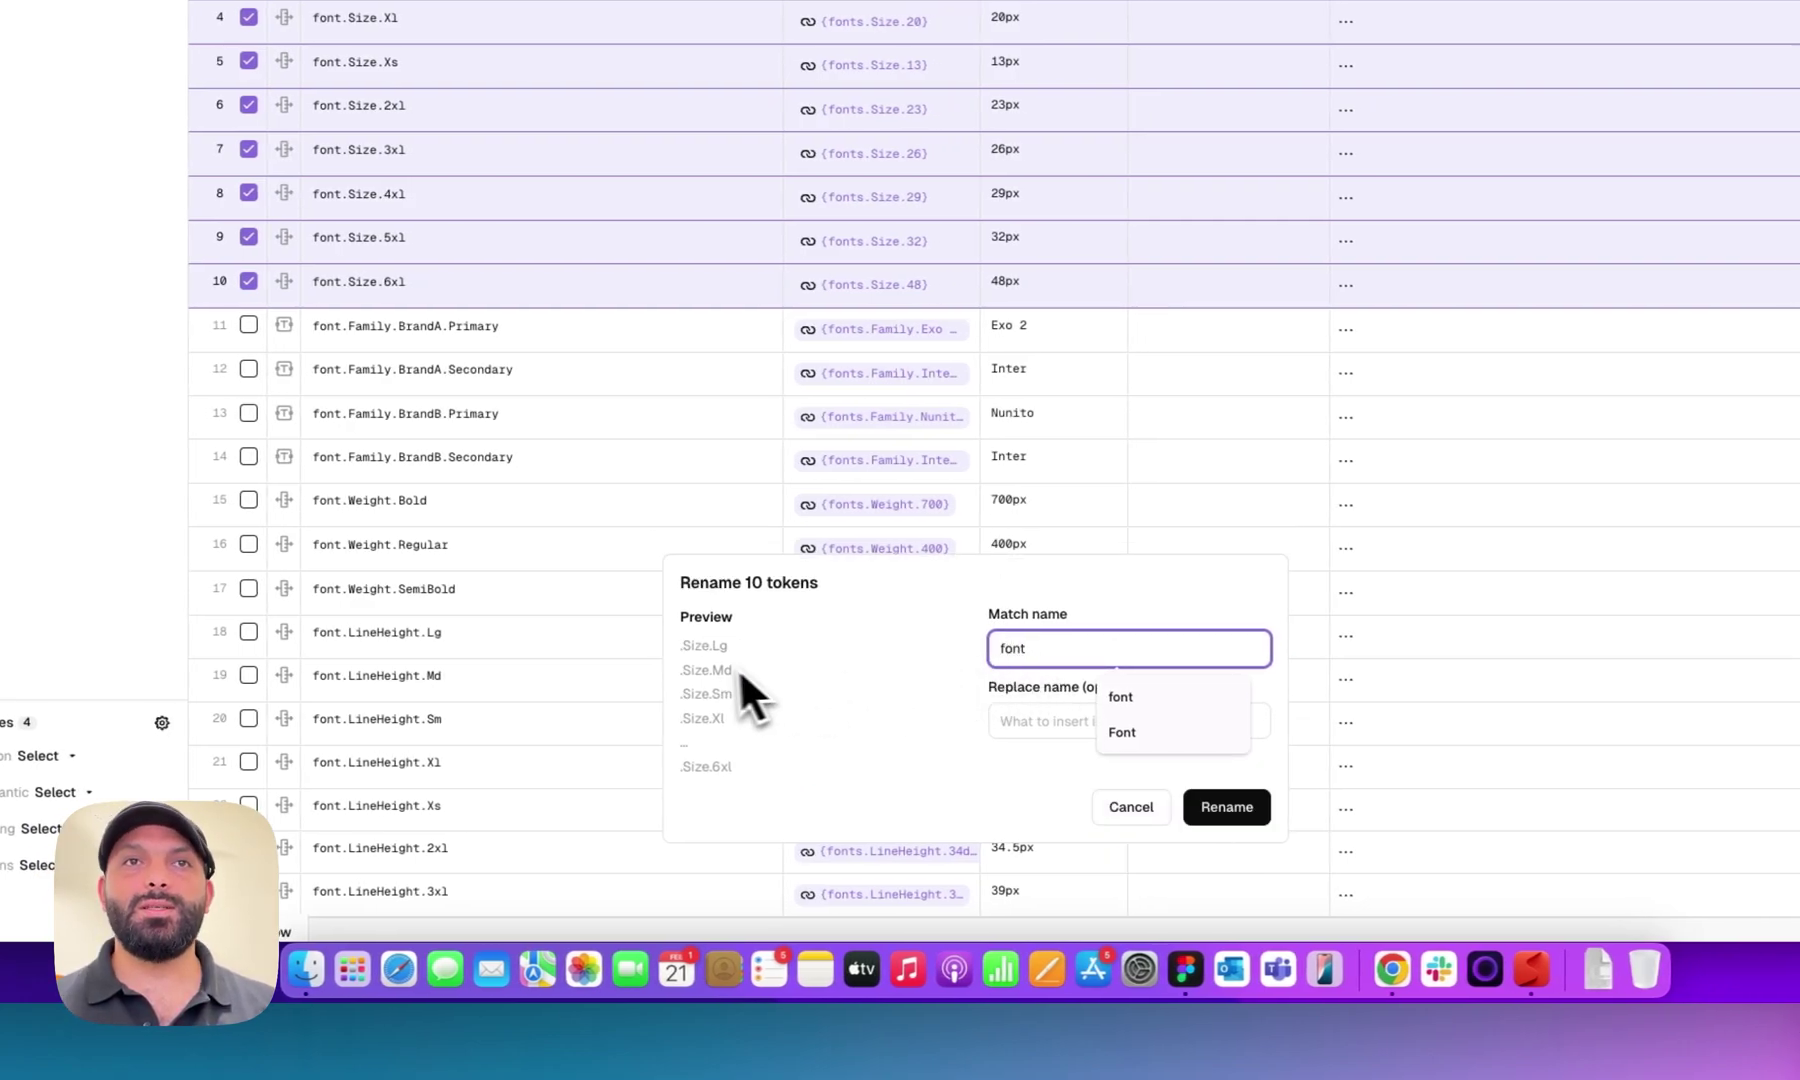
pyautogui.click(983, 722)
pyautogui.write('text')
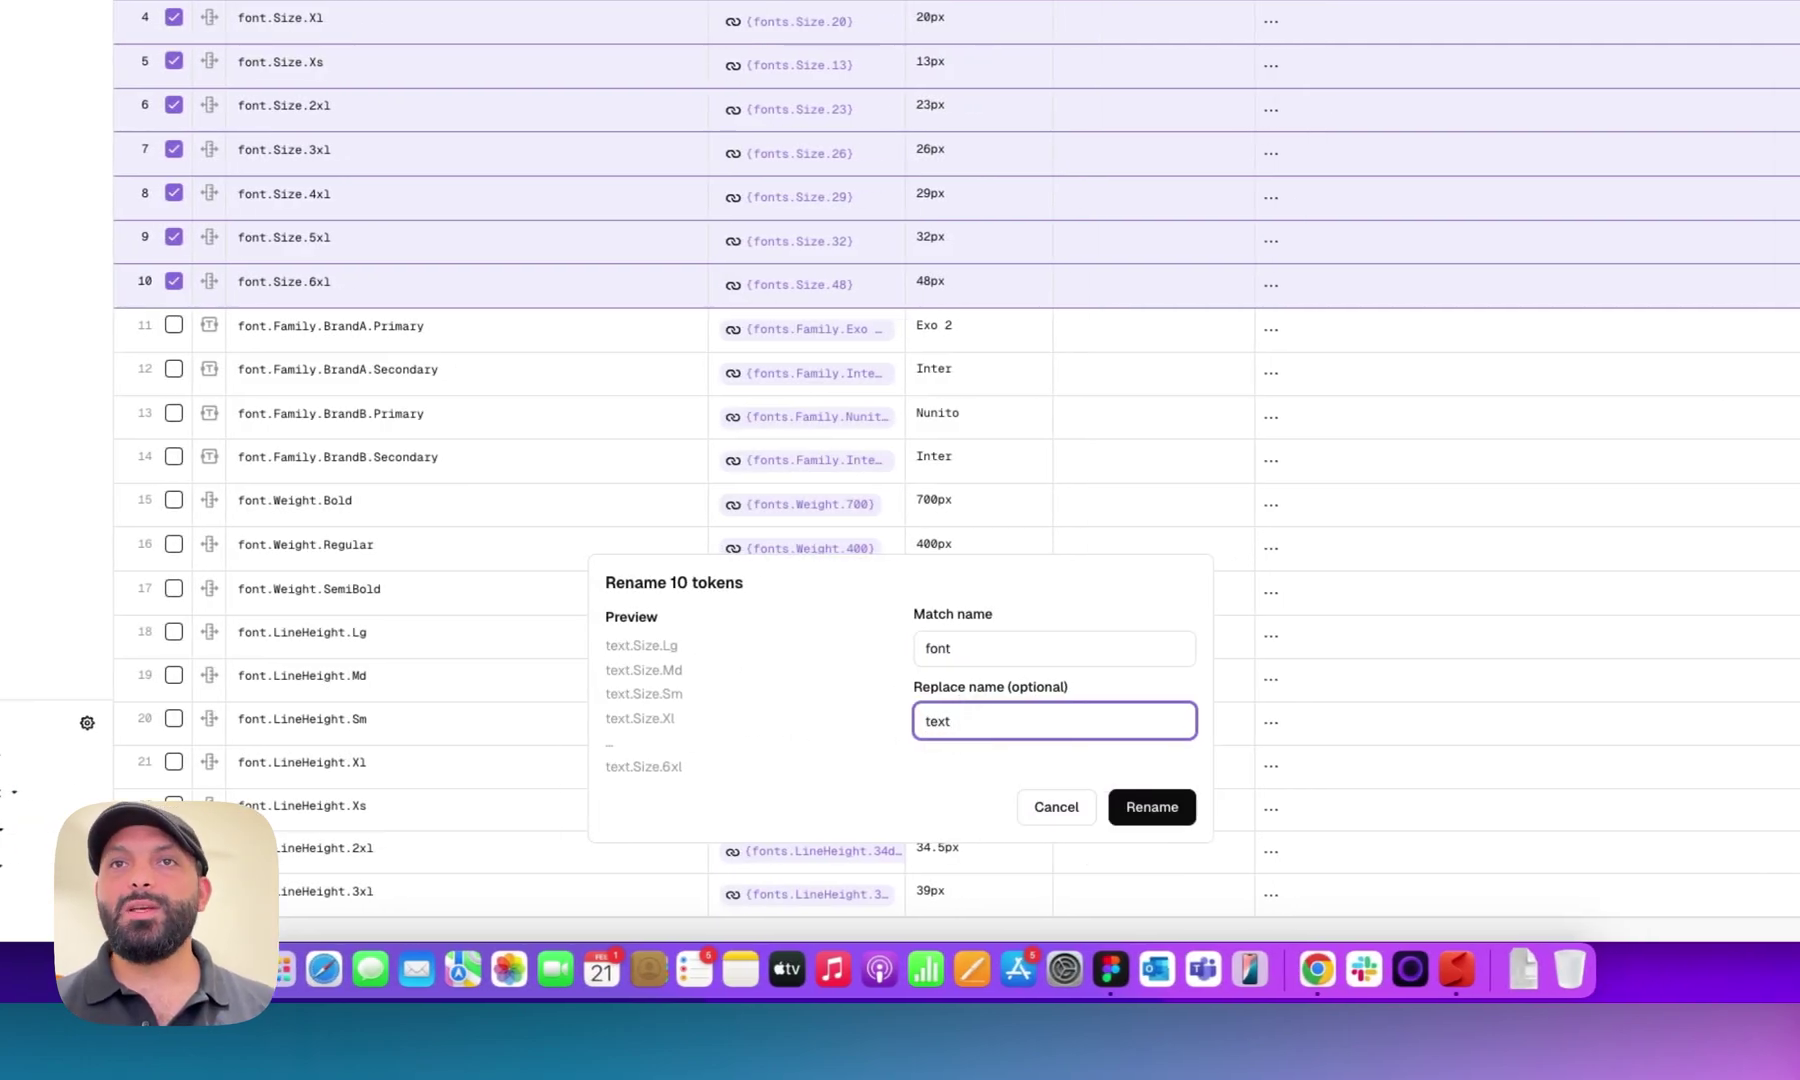
pyautogui.click(1045, 807)
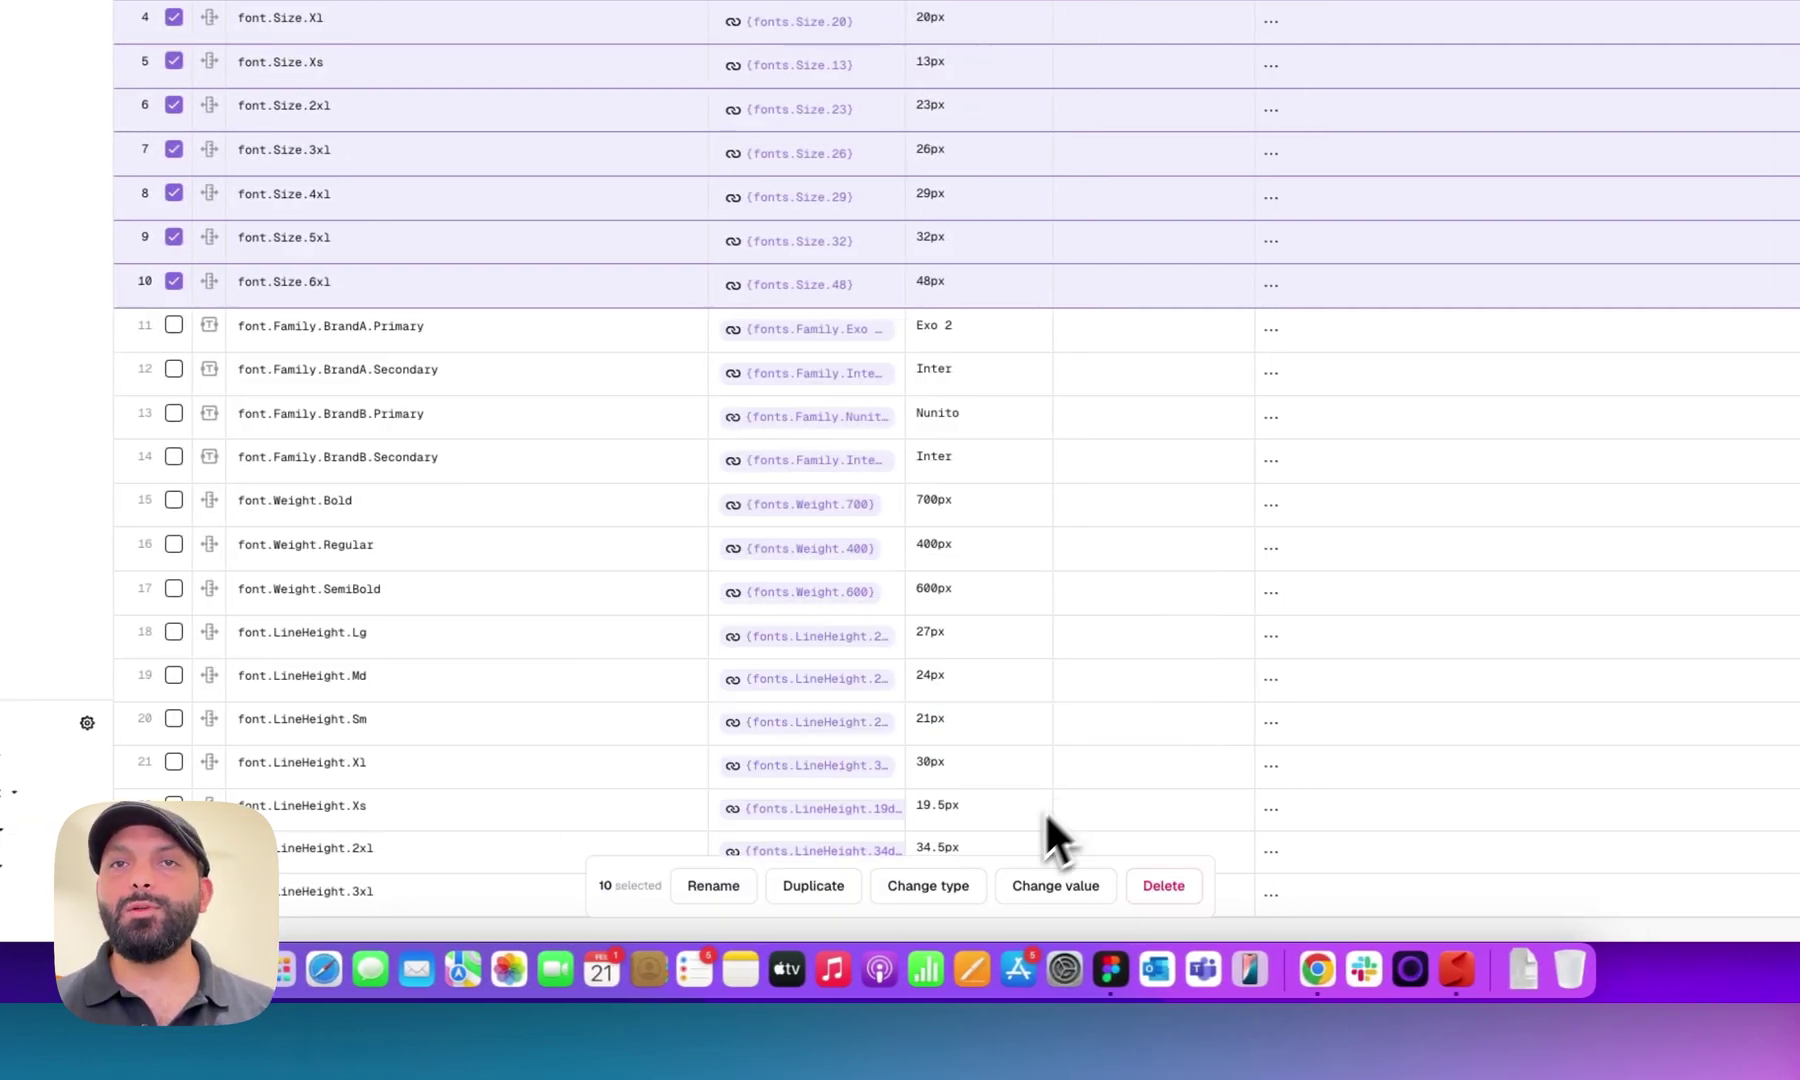
# Browse the token type list for the selected tokens and cancel without changing their type
pyautogui.click(928, 888)
pyautogui.click(738, 758)
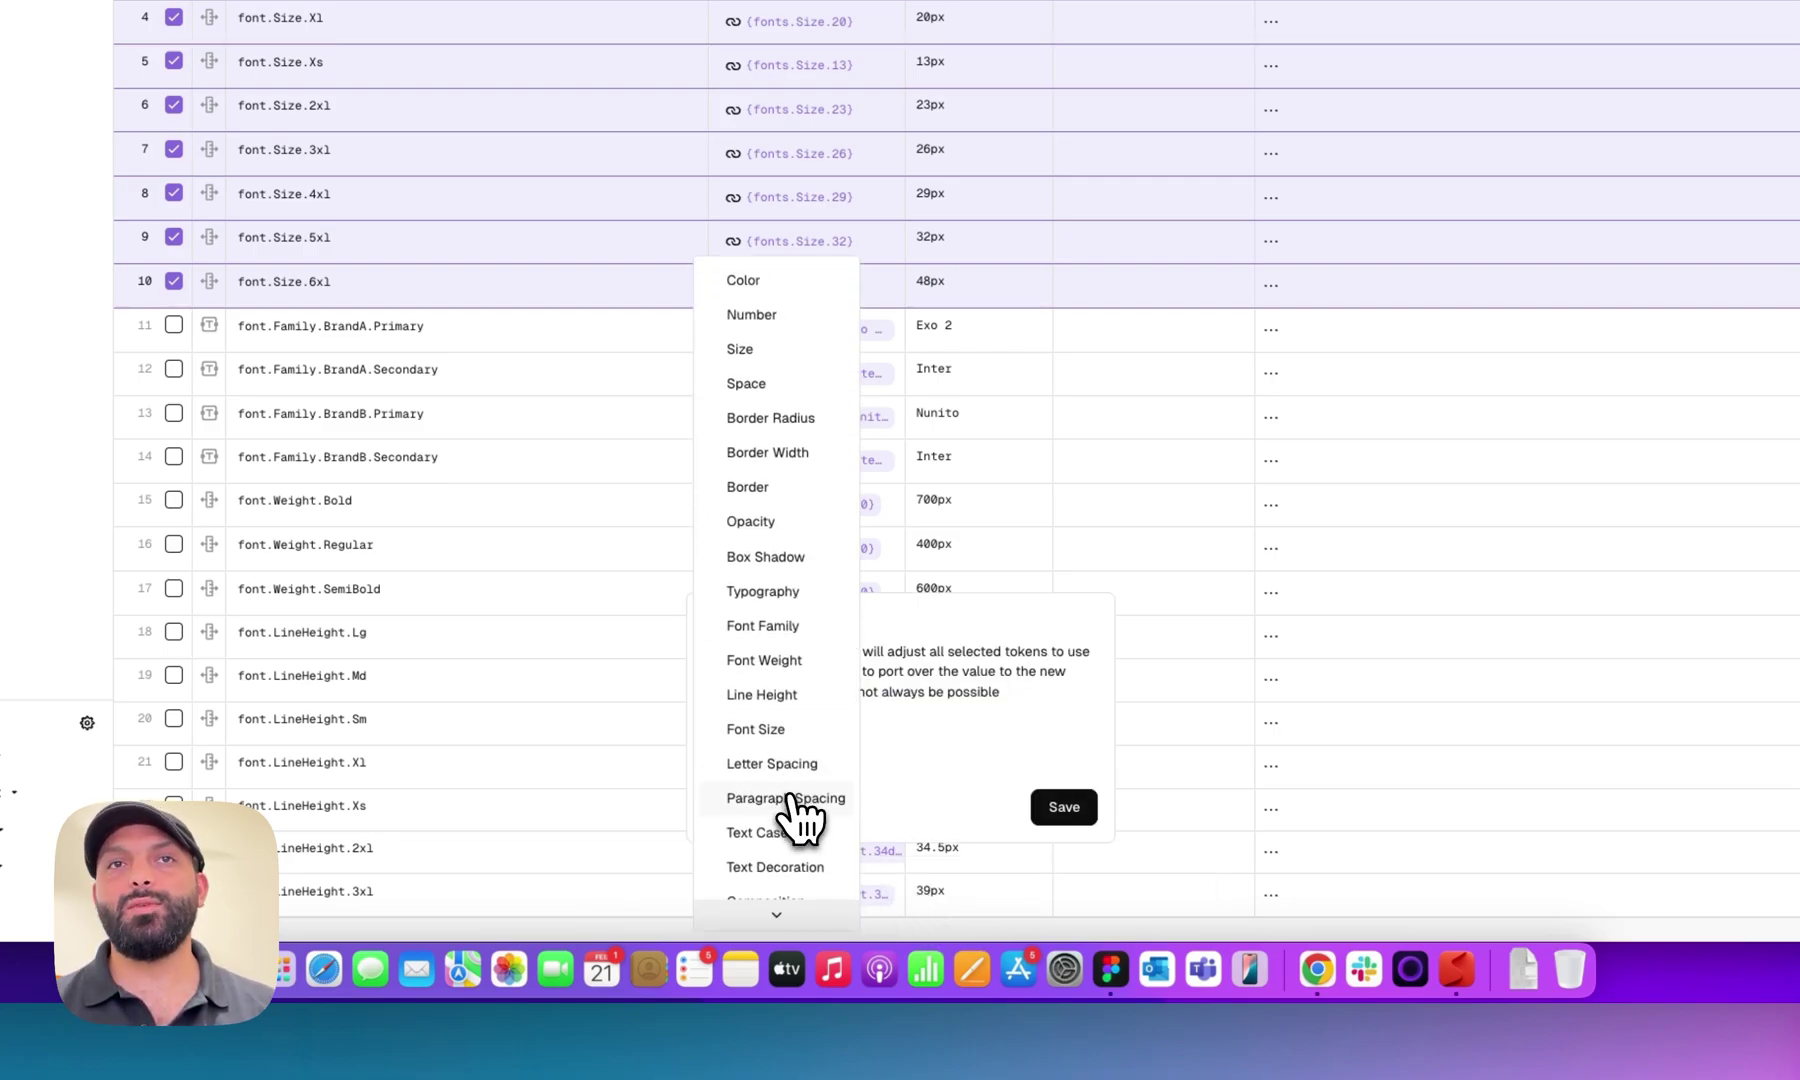
pyautogui.click(1005, 785)
pyautogui.click(760, 806)
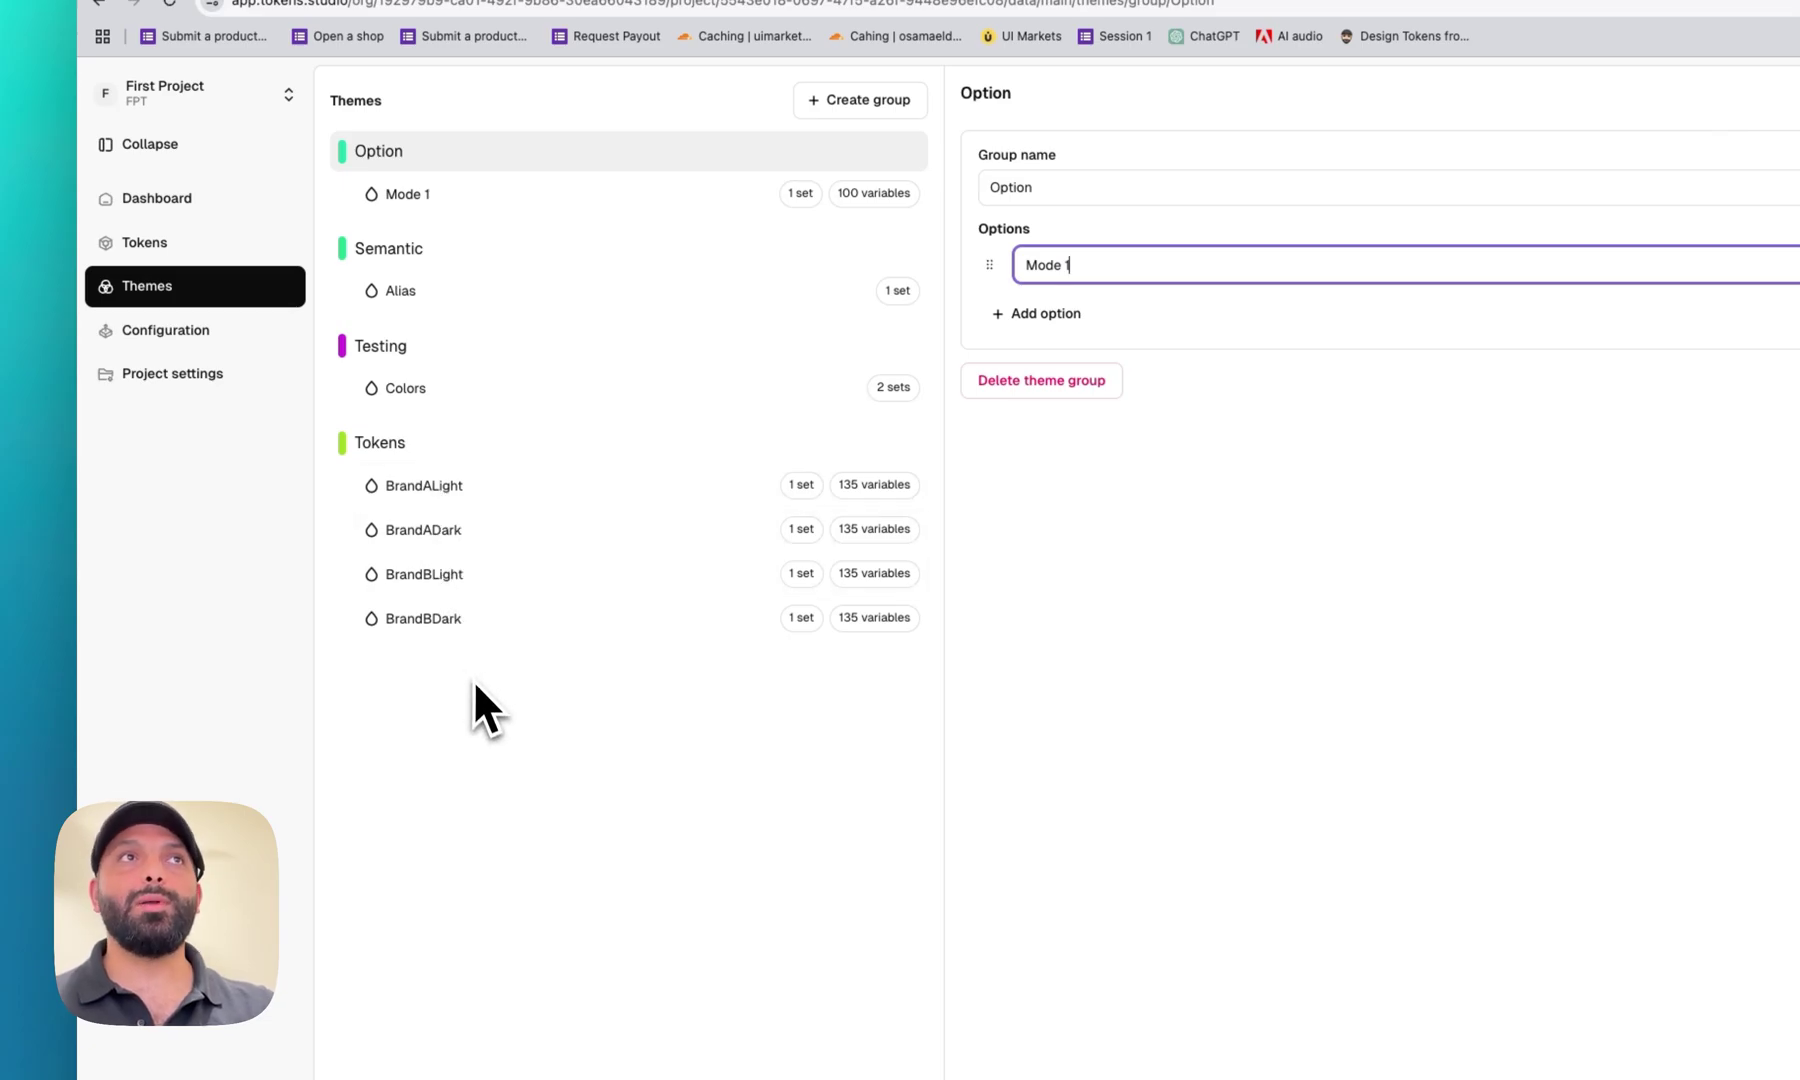
# Finish the Mode 1 option, review the Testing configuration's generated CSS, and edit the css platform
pyautogui.click(490, 718)
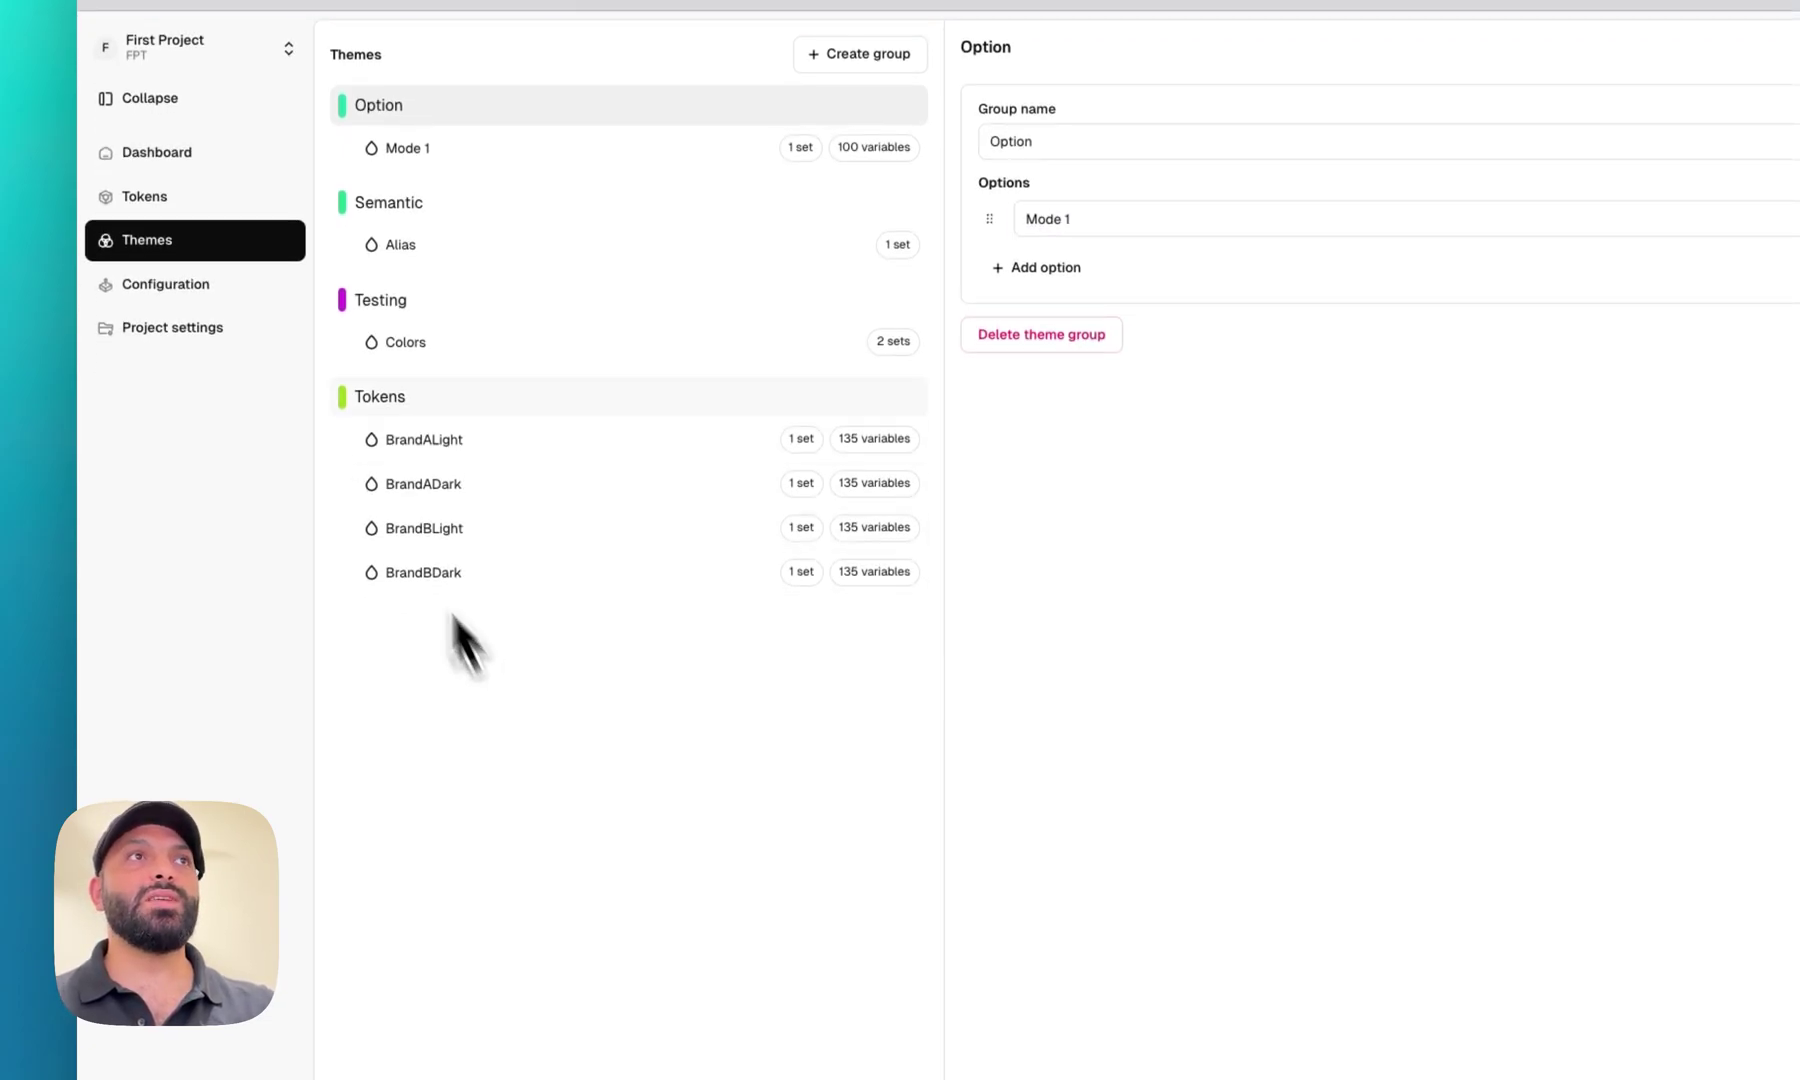
pyautogui.click(180, 288)
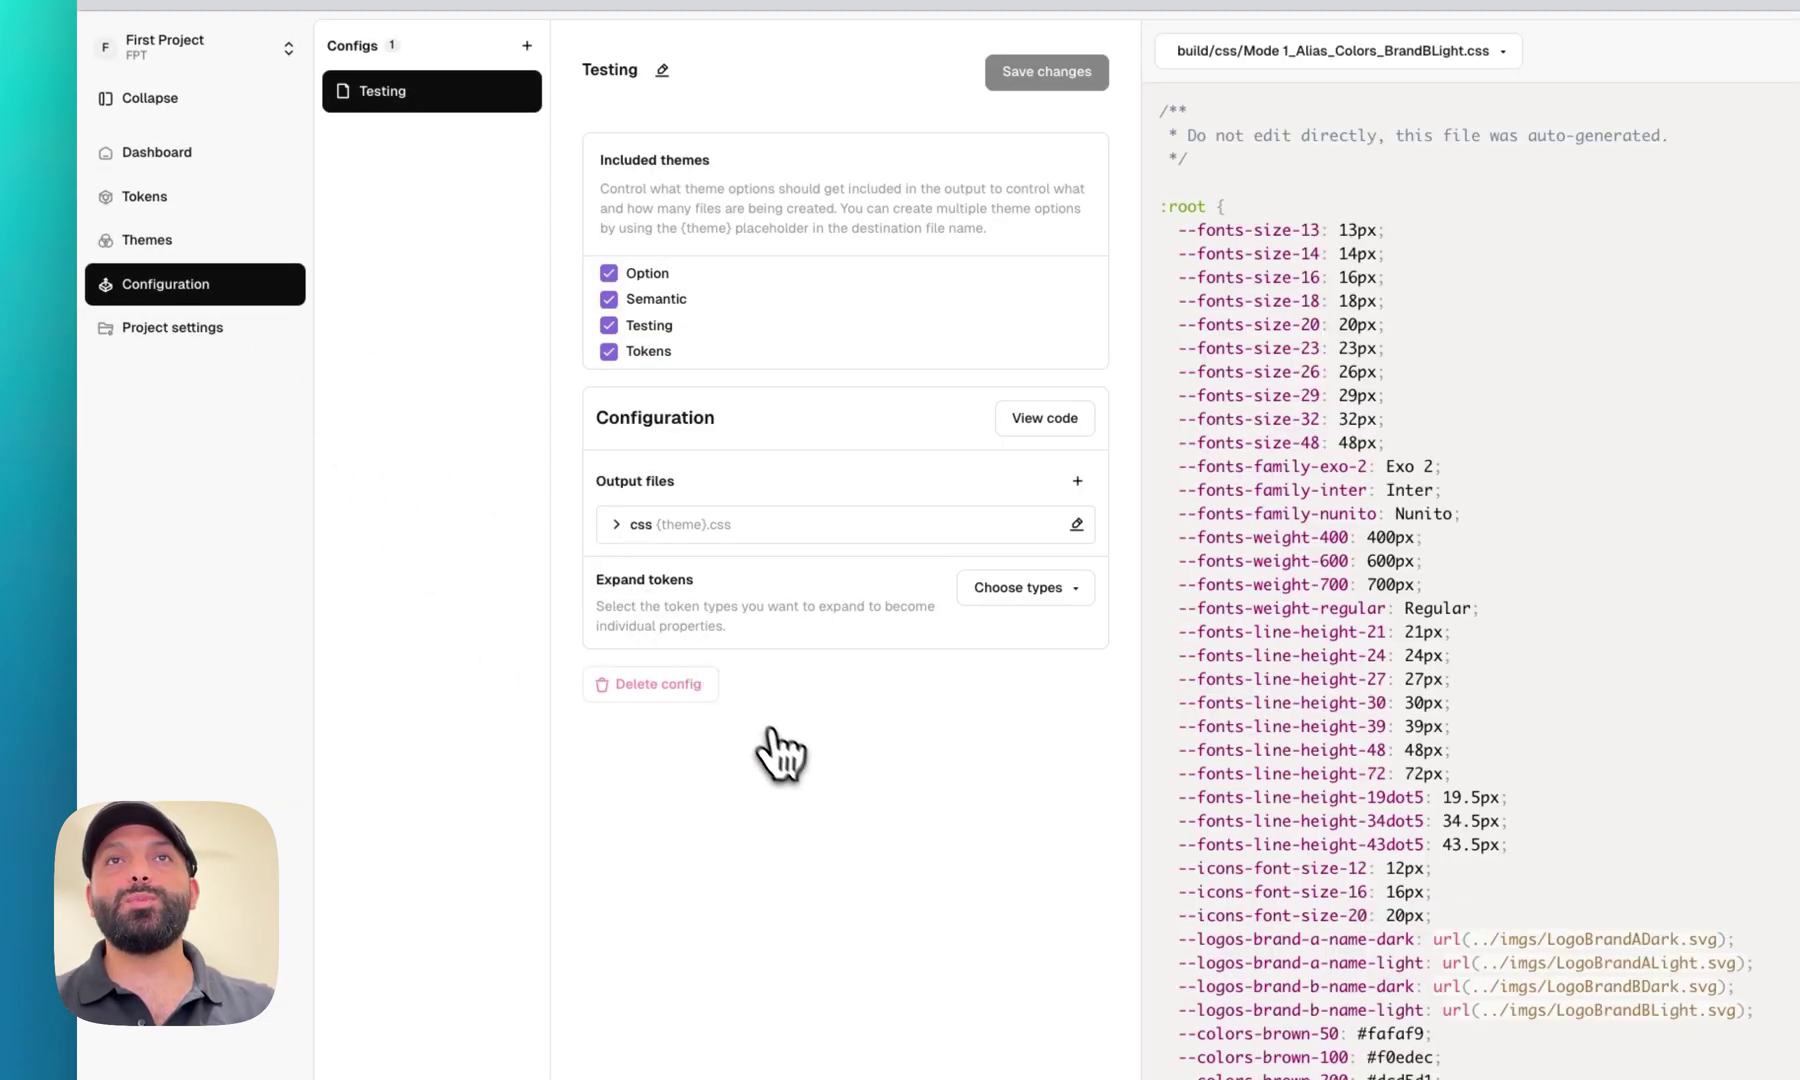
pyautogui.scroll(-10, 1364, 586)
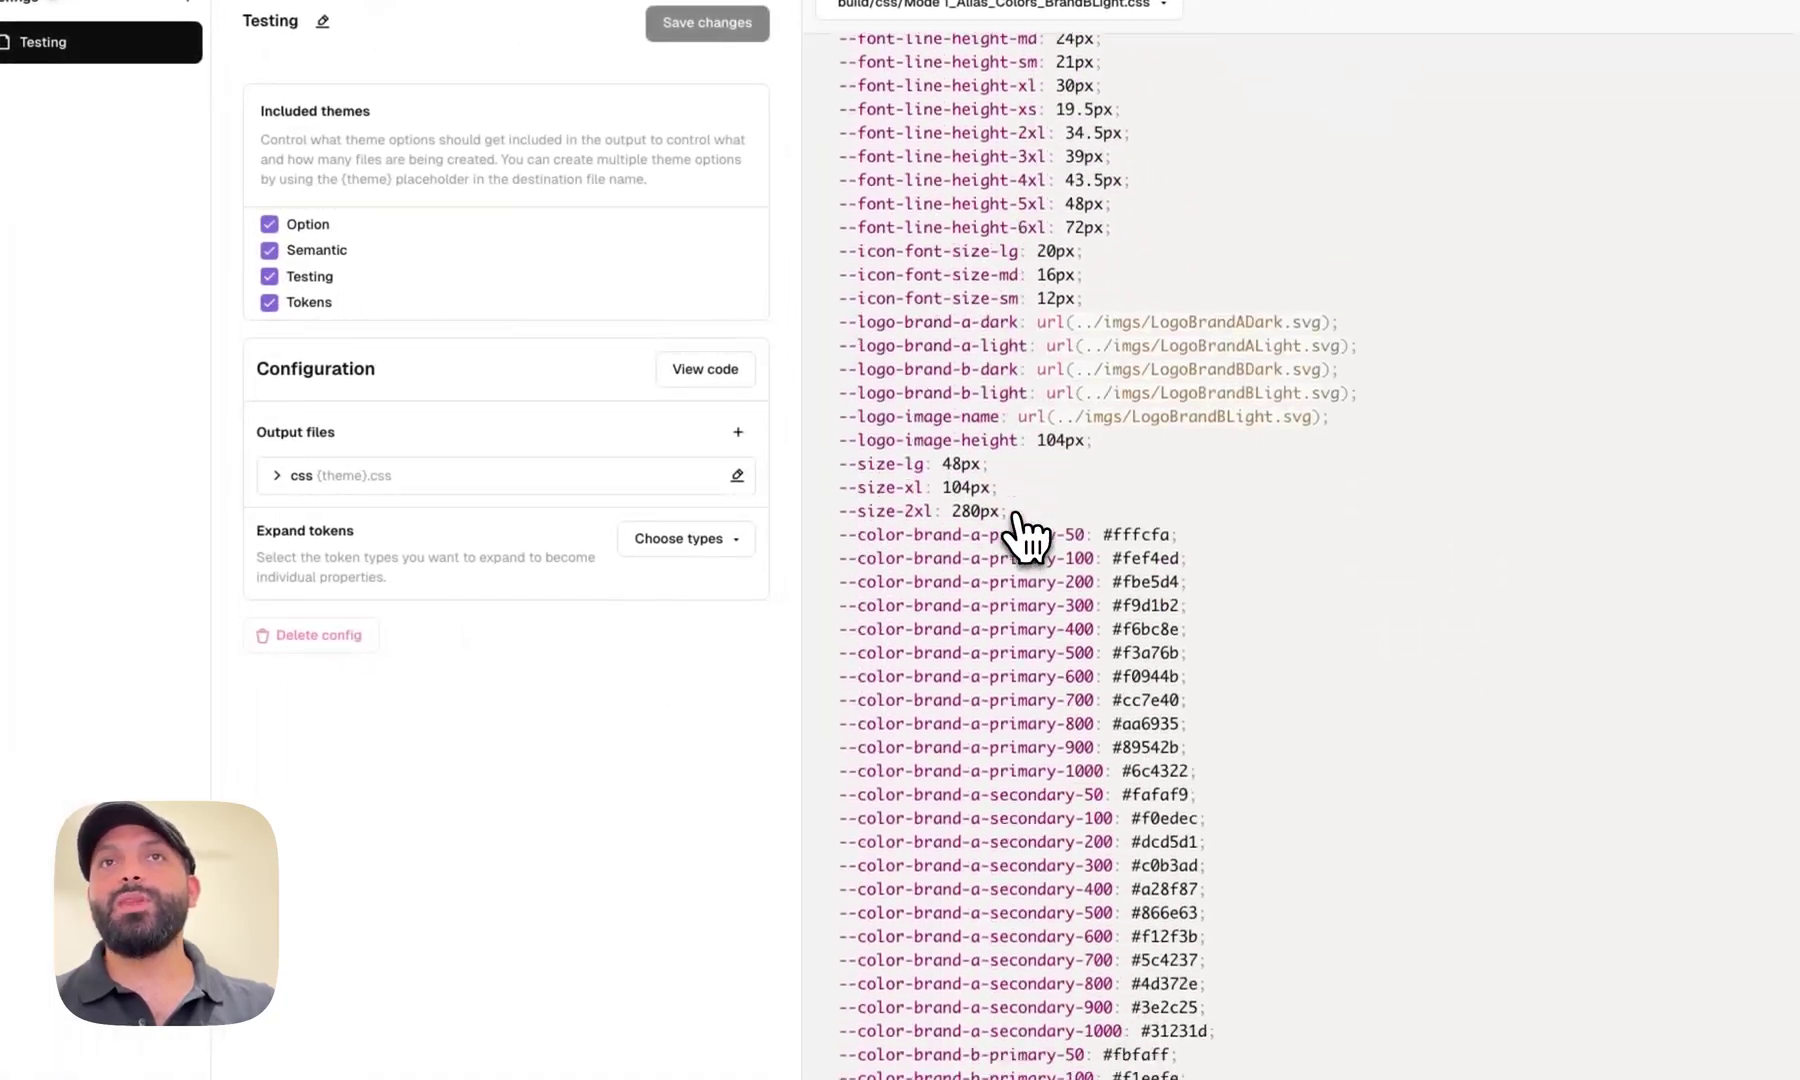
pyautogui.scroll(-20, 1025, 537)
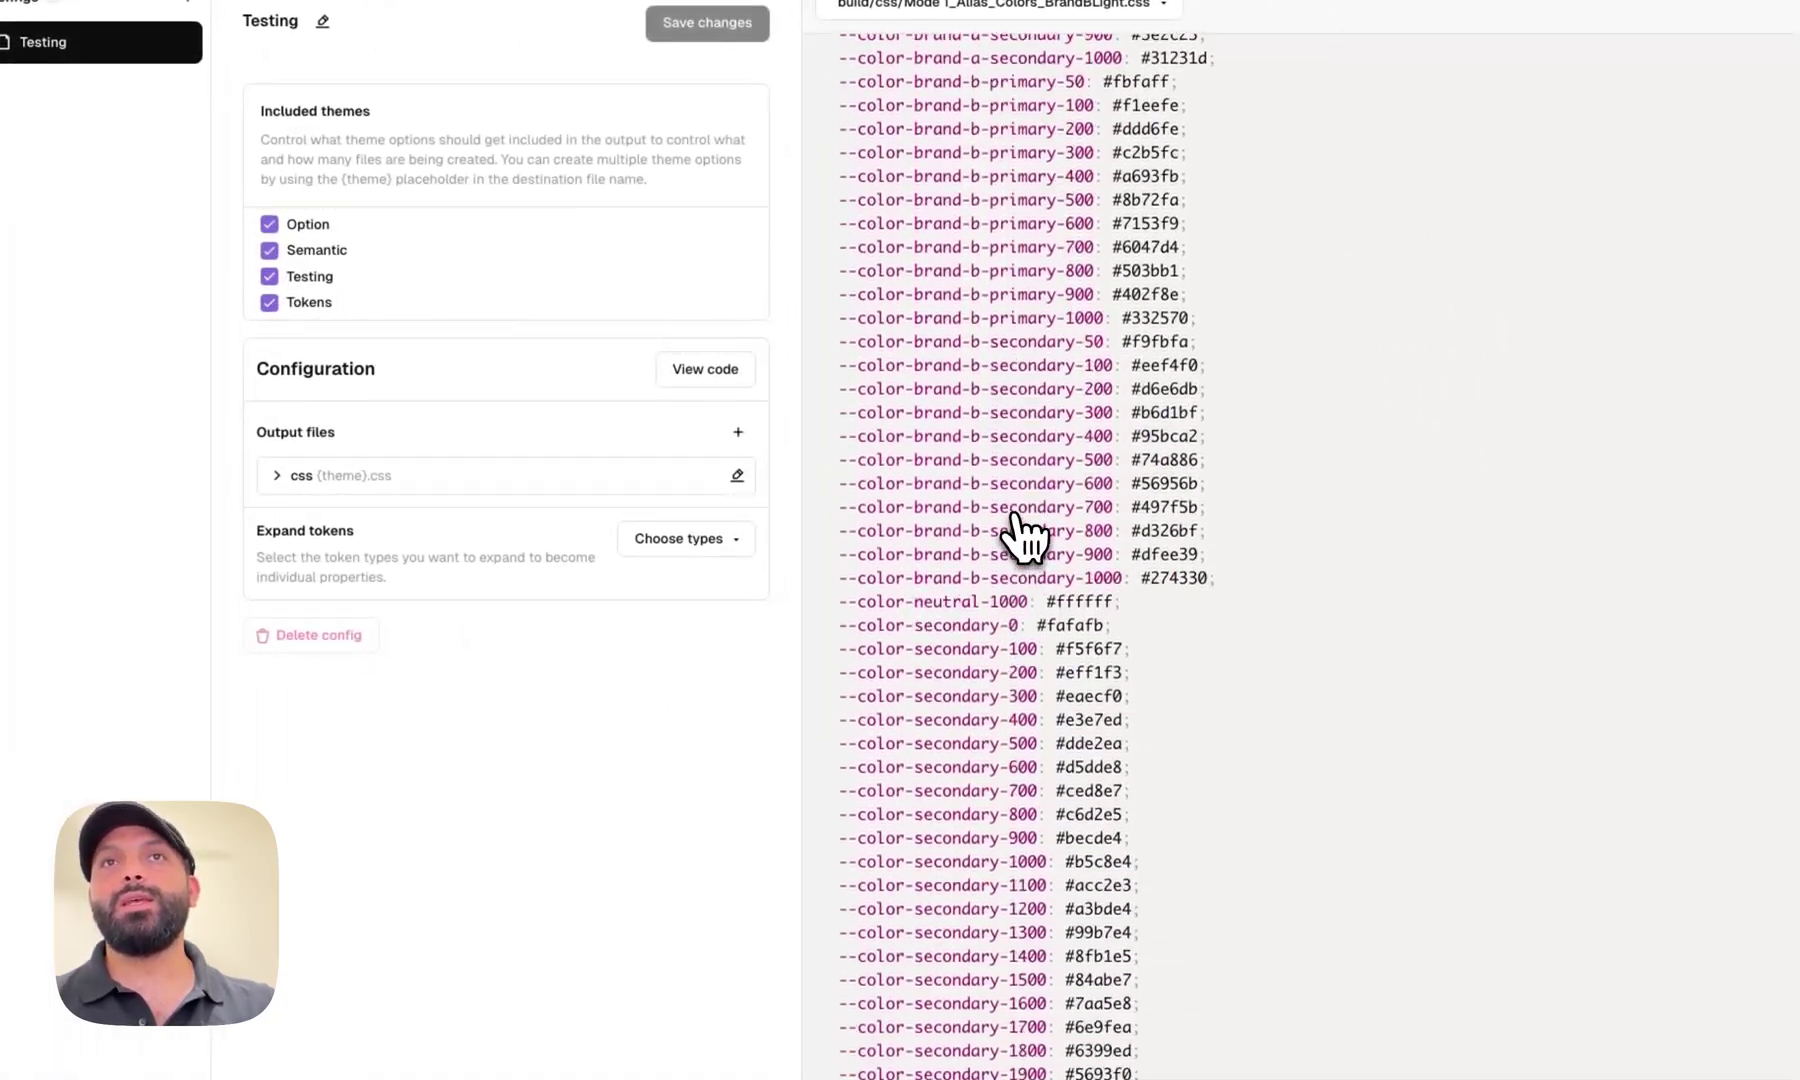
pyautogui.scroll(-8, 1010, 540)
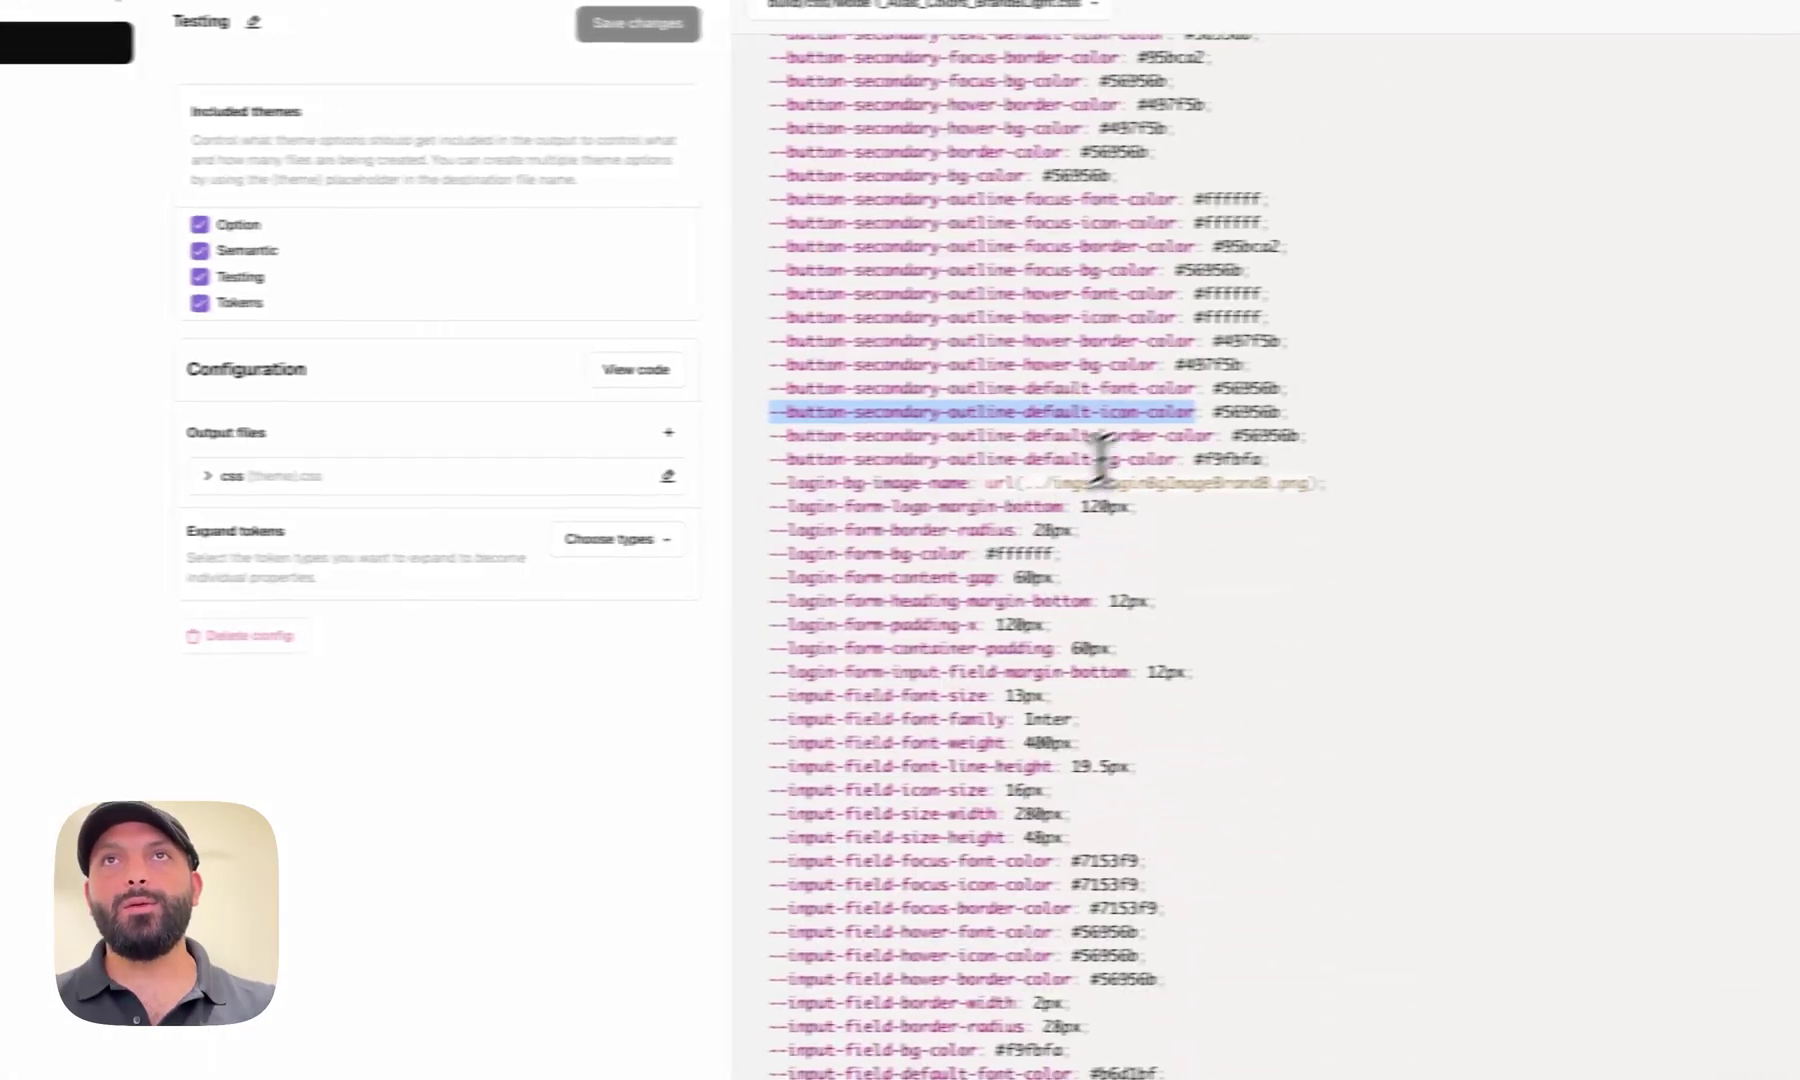
pyautogui.moveTo(1264, 413); pyautogui.dragTo(835, 413)
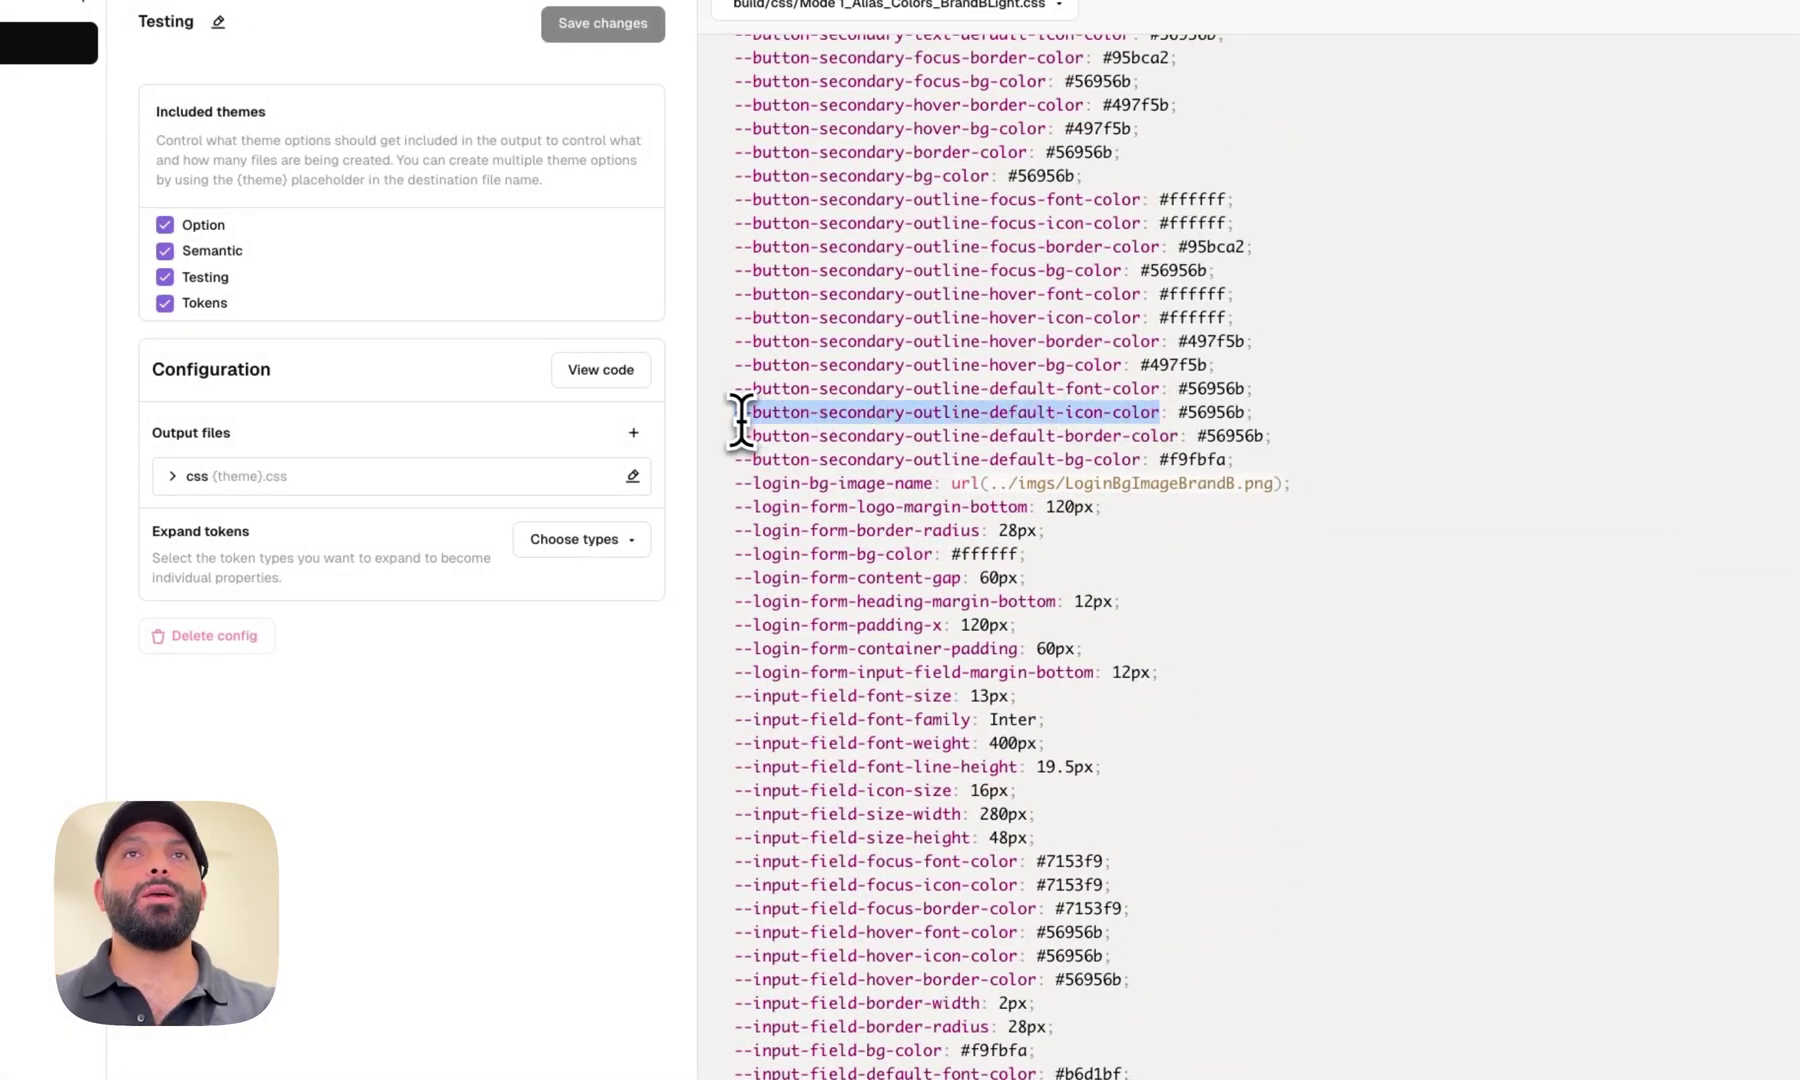
pyautogui.click(760, 430)
pyautogui.click(632, 476)
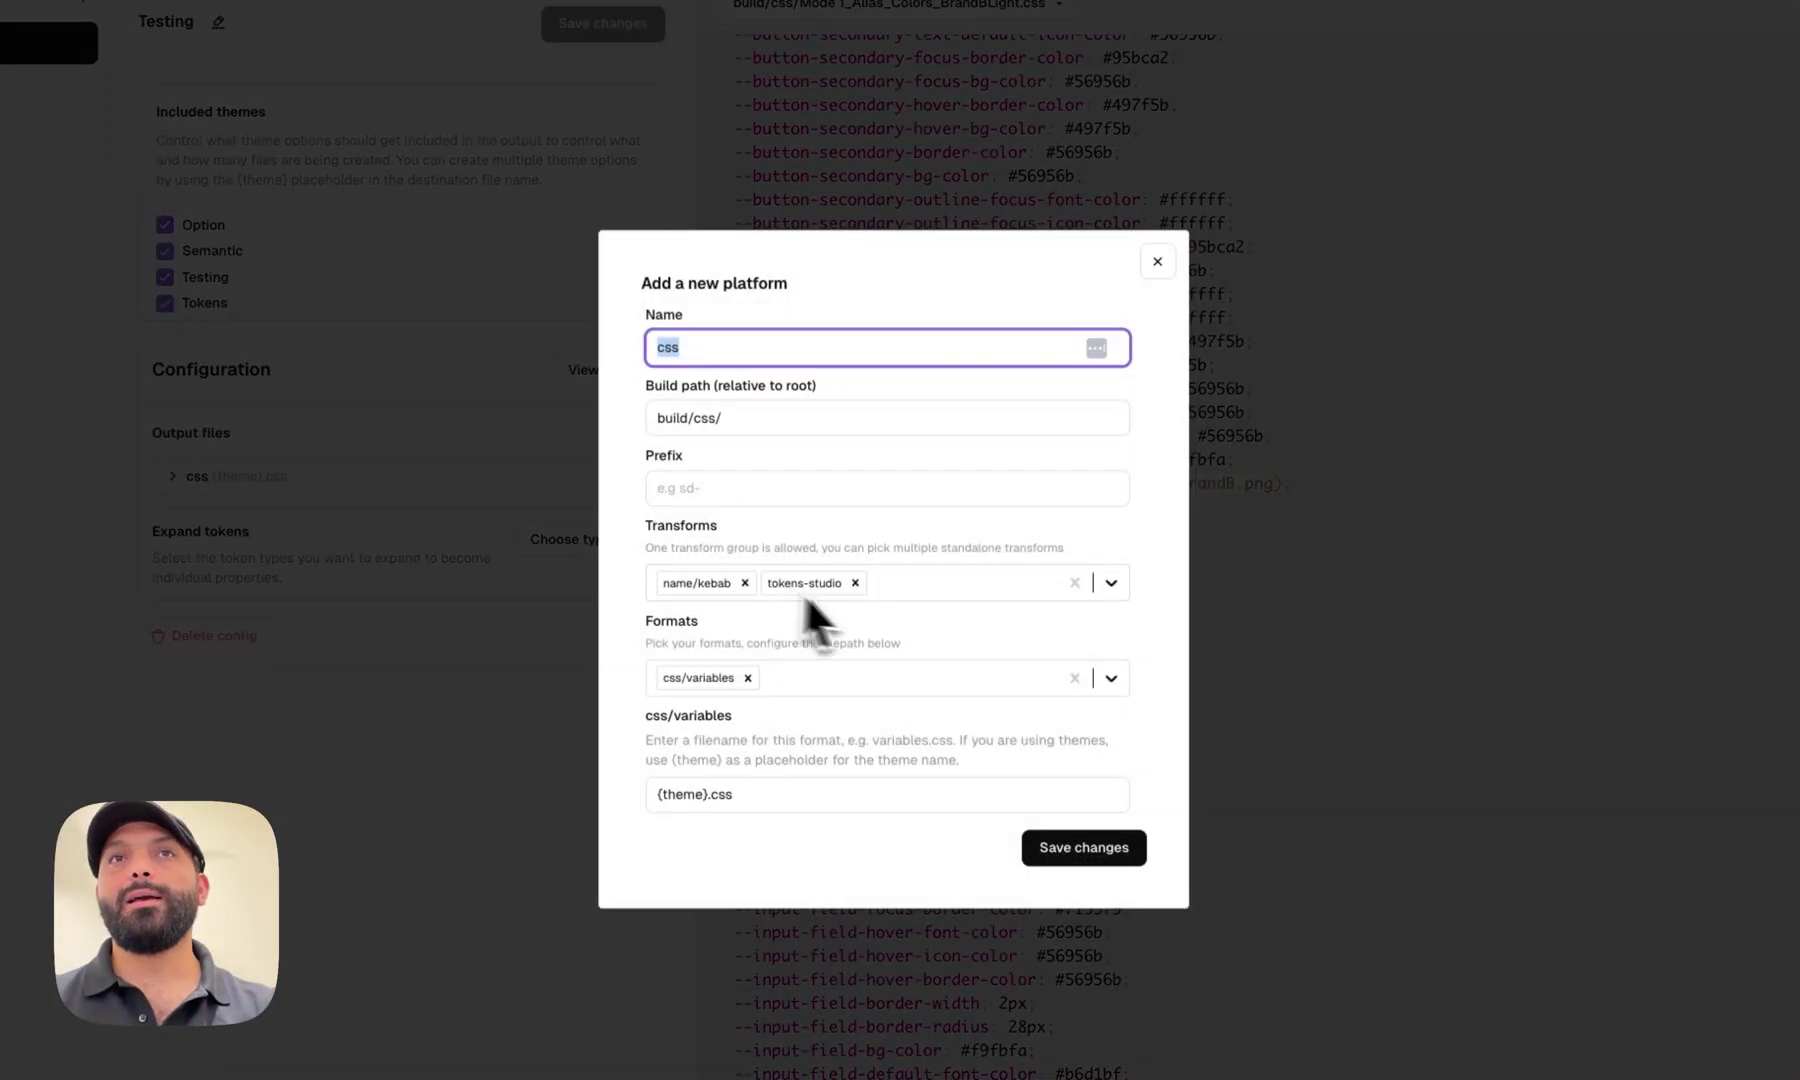
# Replace the name/kebab transform with name/camel on the css platform and save
pyautogui.click(942, 589)
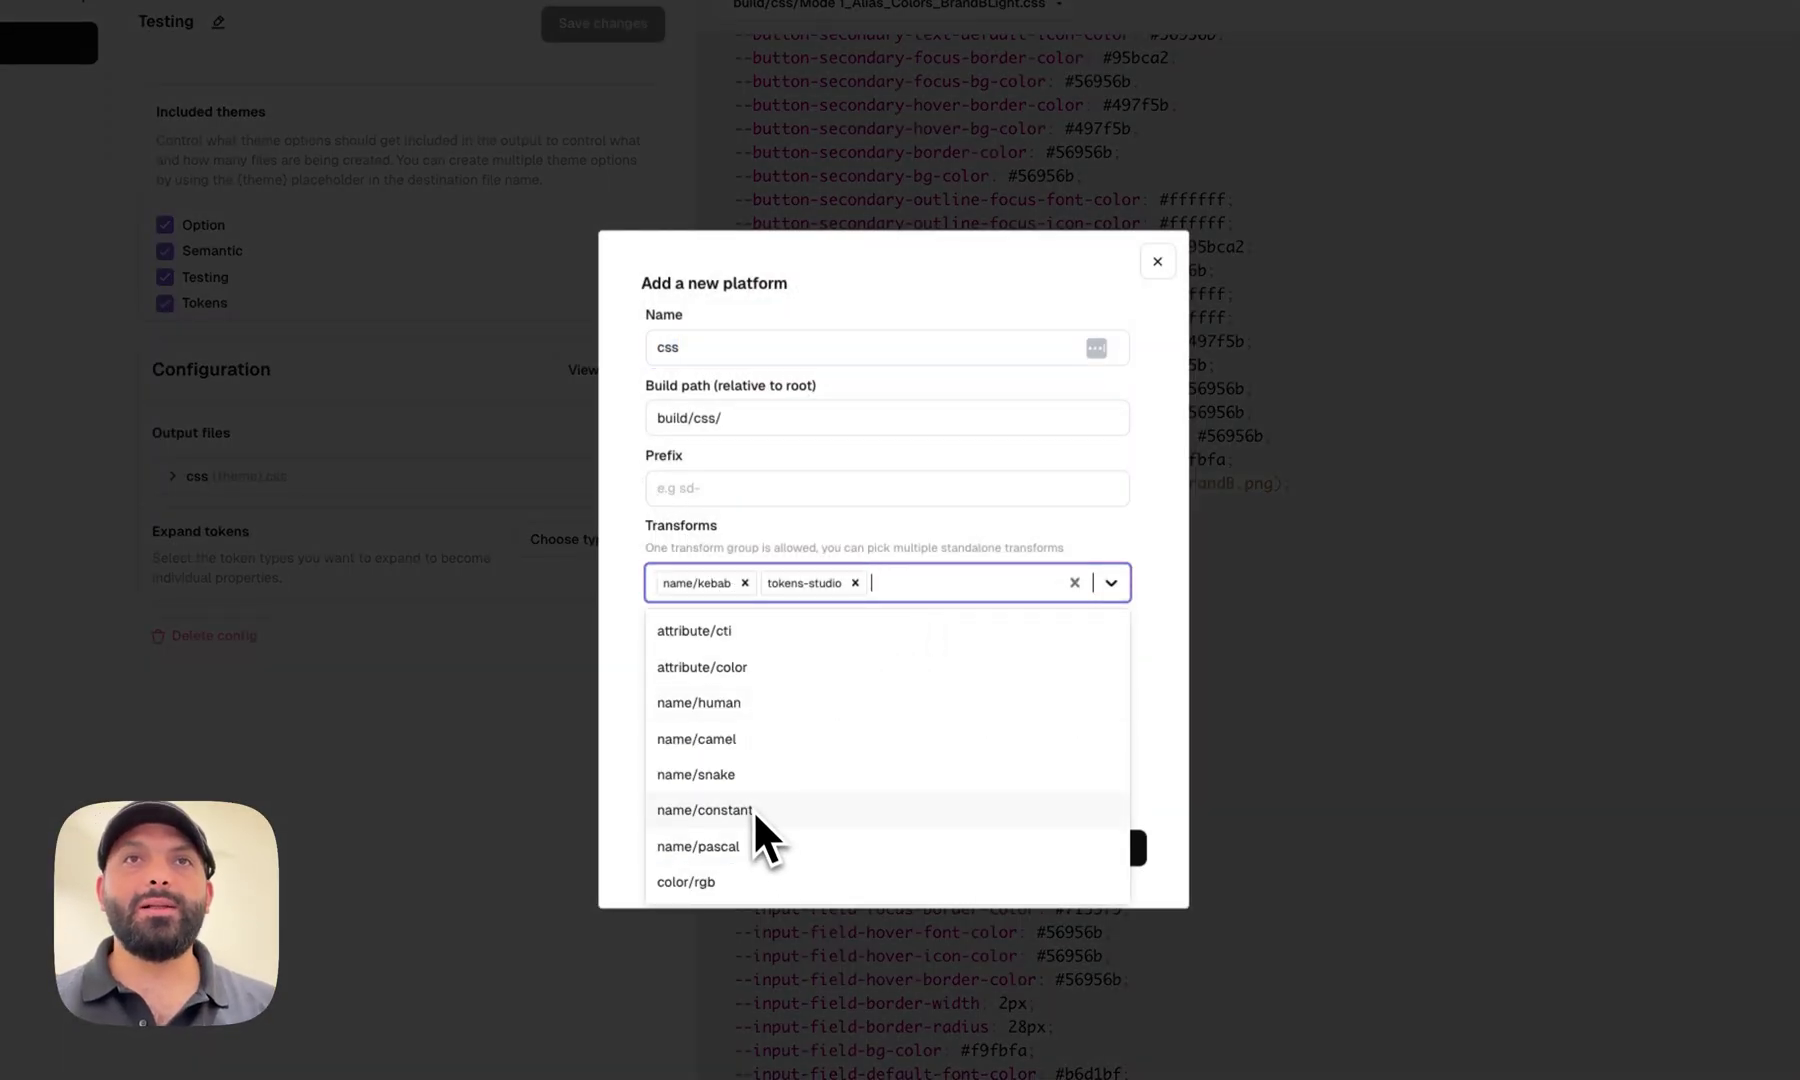
pyautogui.click(746, 739)
pyautogui.click(744, 583)
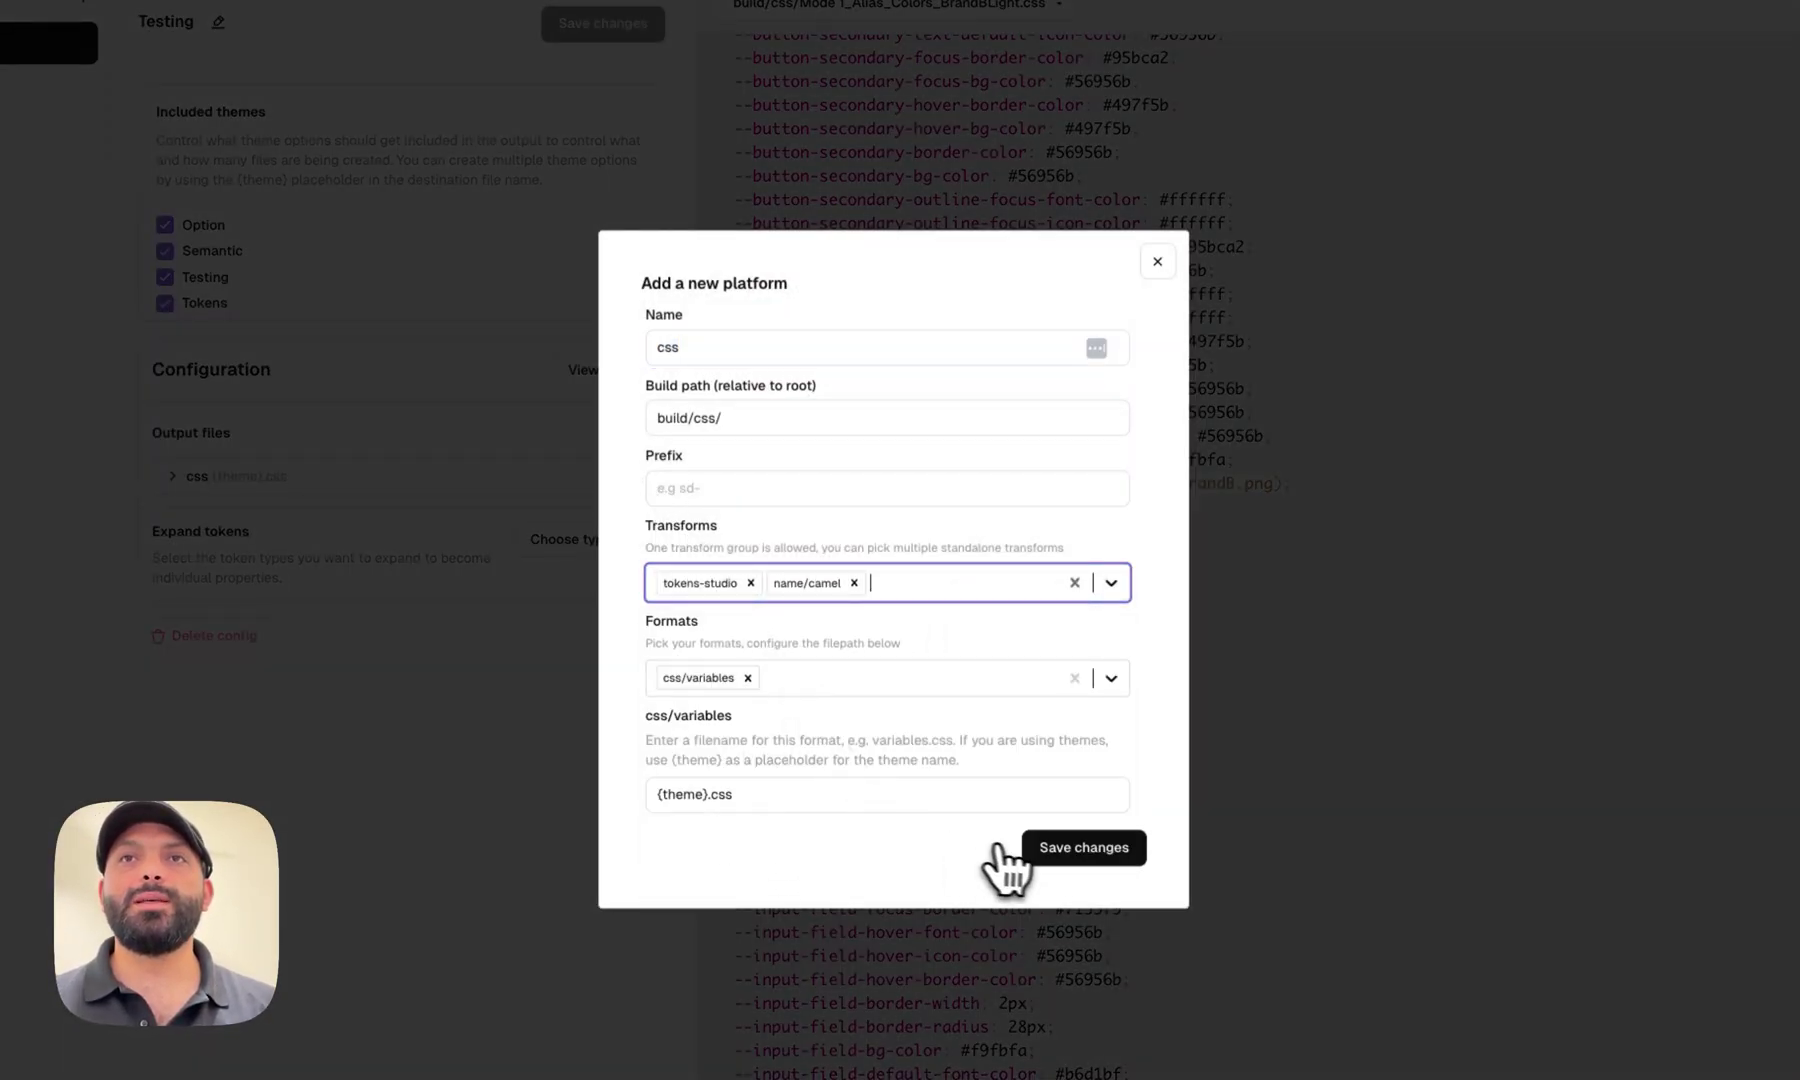
pyautogui.click(1048, 850)
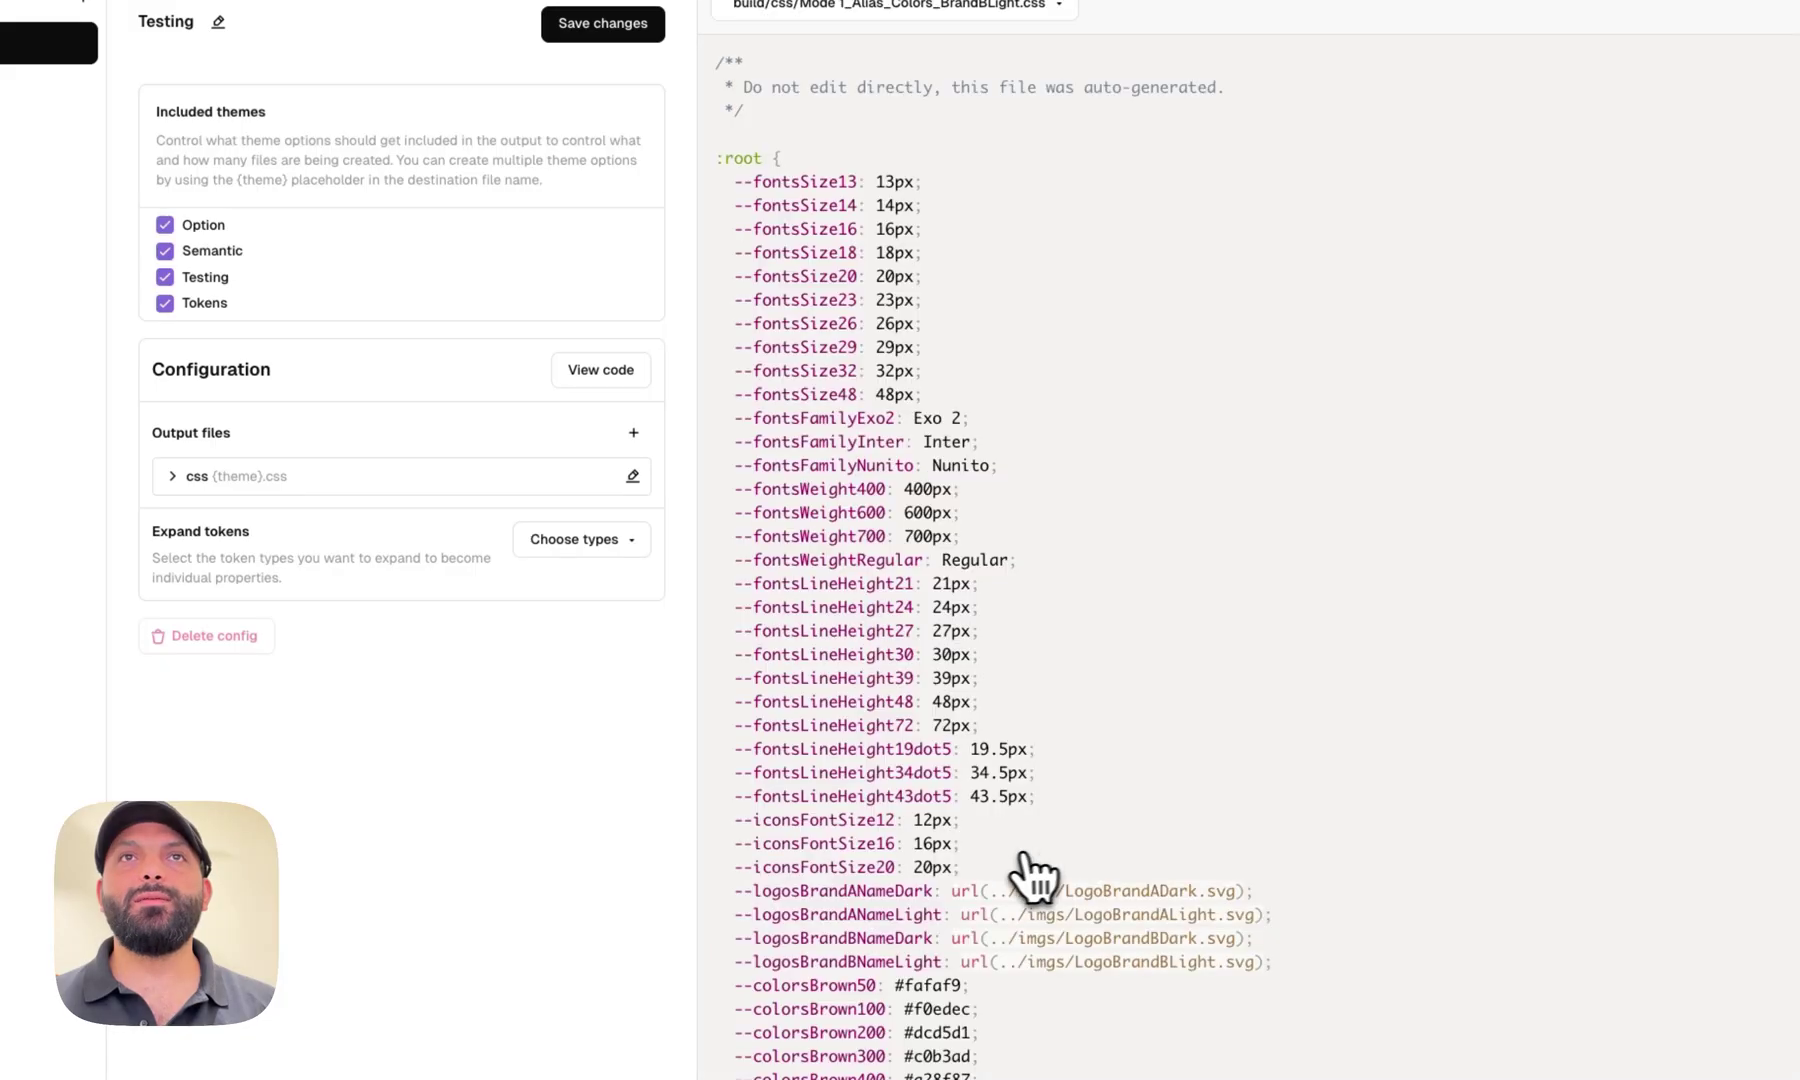
# Preview the generated BrandBDark.css and BrandALight.css files
pyautogui.scroll(-10, 815, 727)
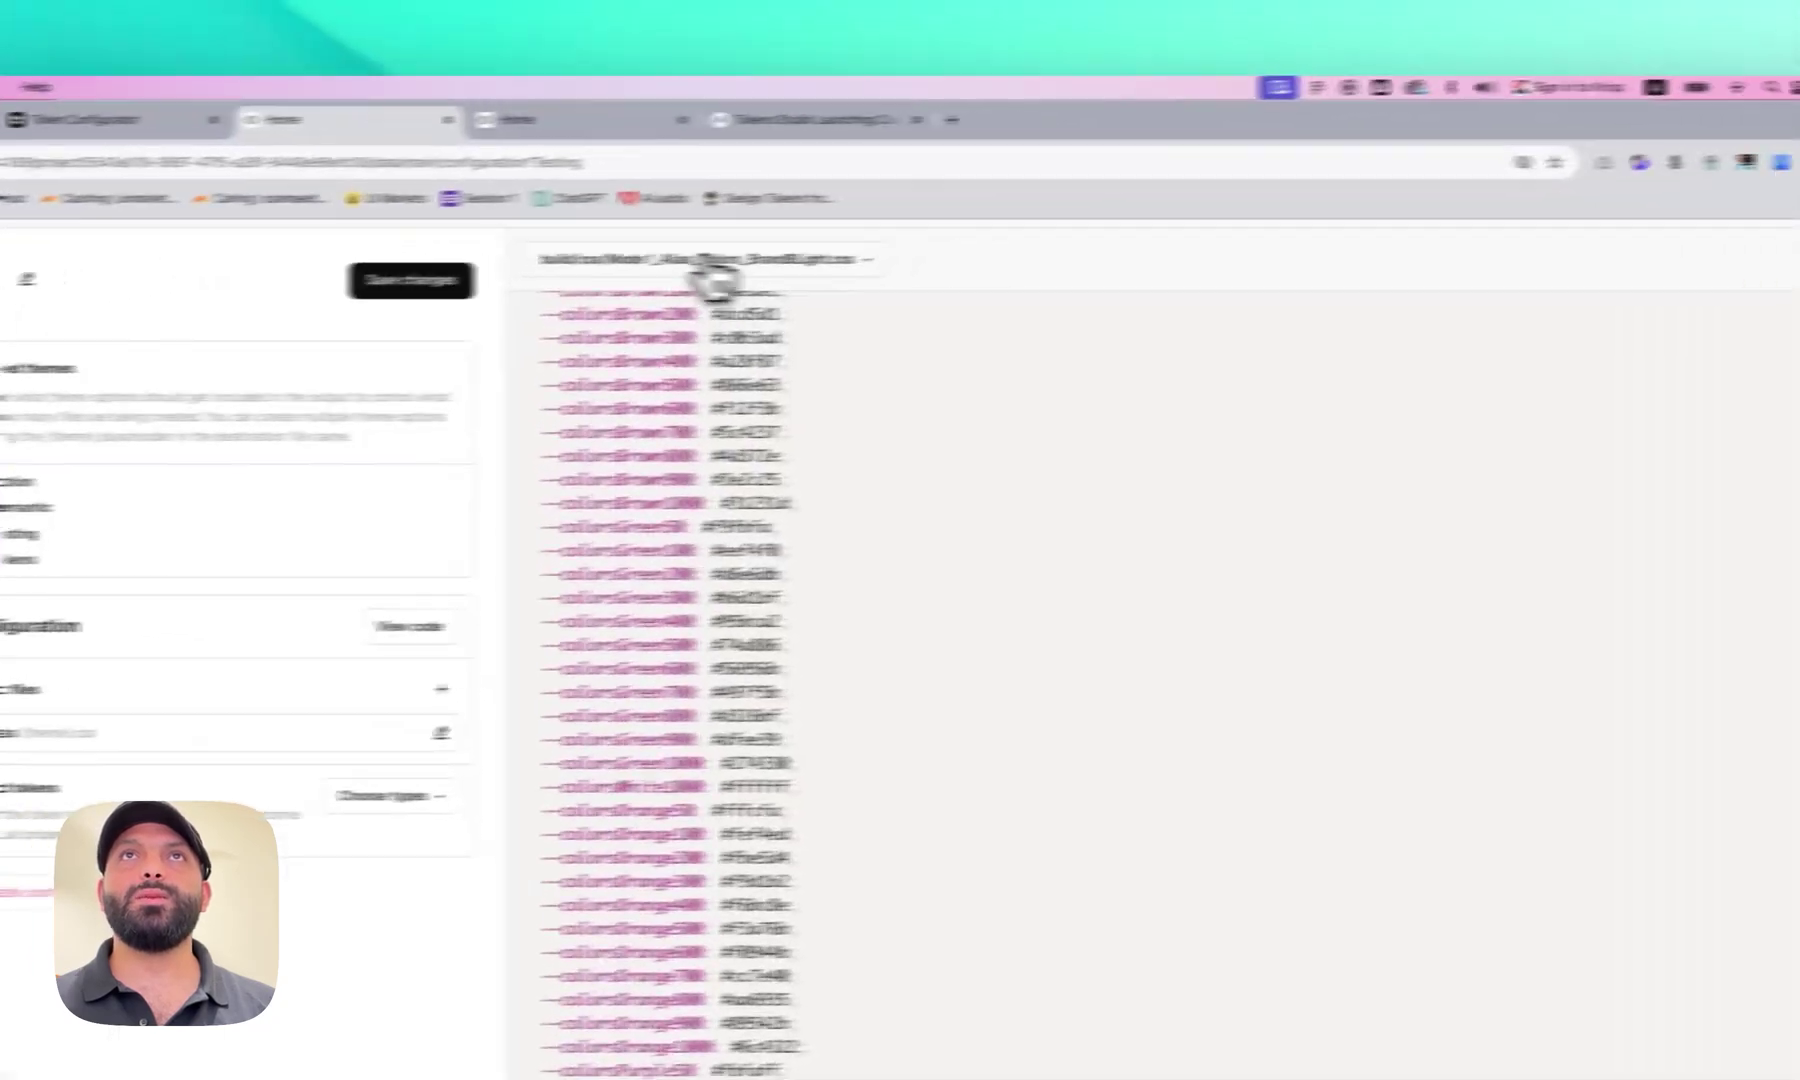
pyautogui.click(900, 5)
pyautogui.click(901, 43)
pyautogui.scroll(-15, 741, 582)
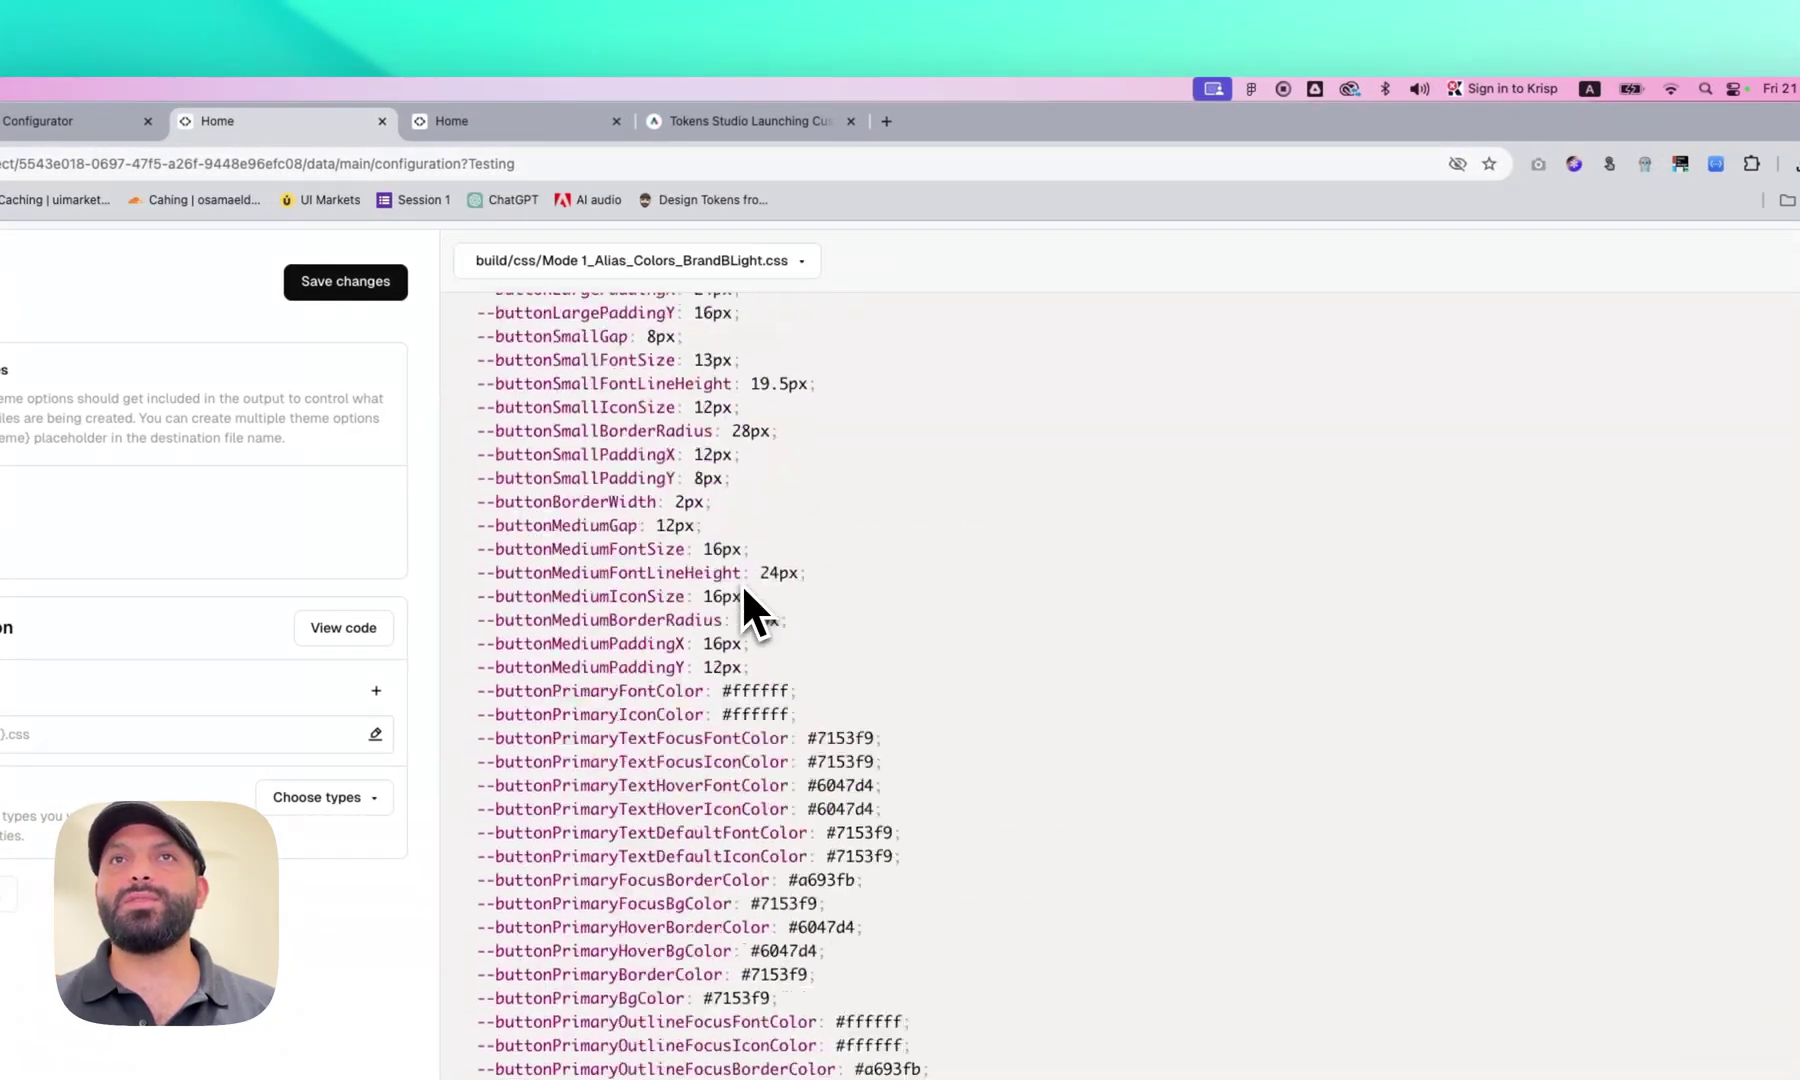
pyautogui.click(680, 264)
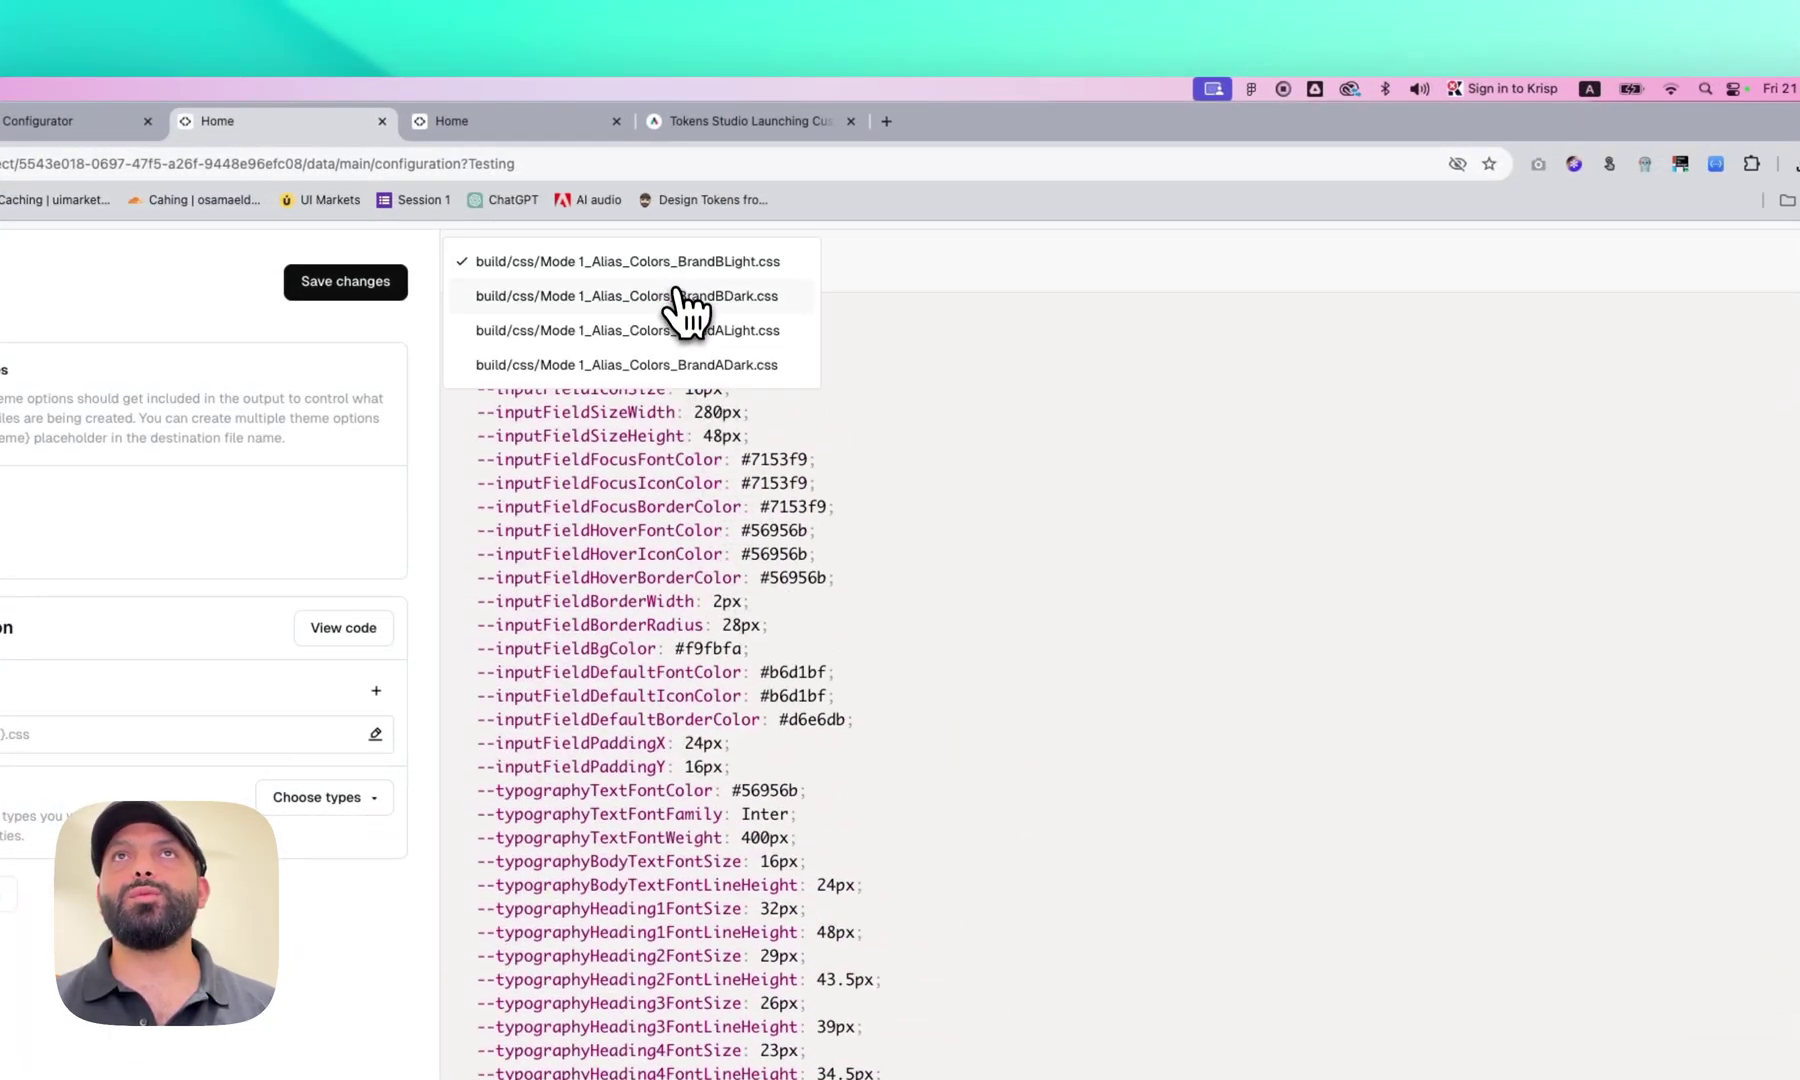
pyautogui.click(677, 298)
pyautogui.click(688, 266)
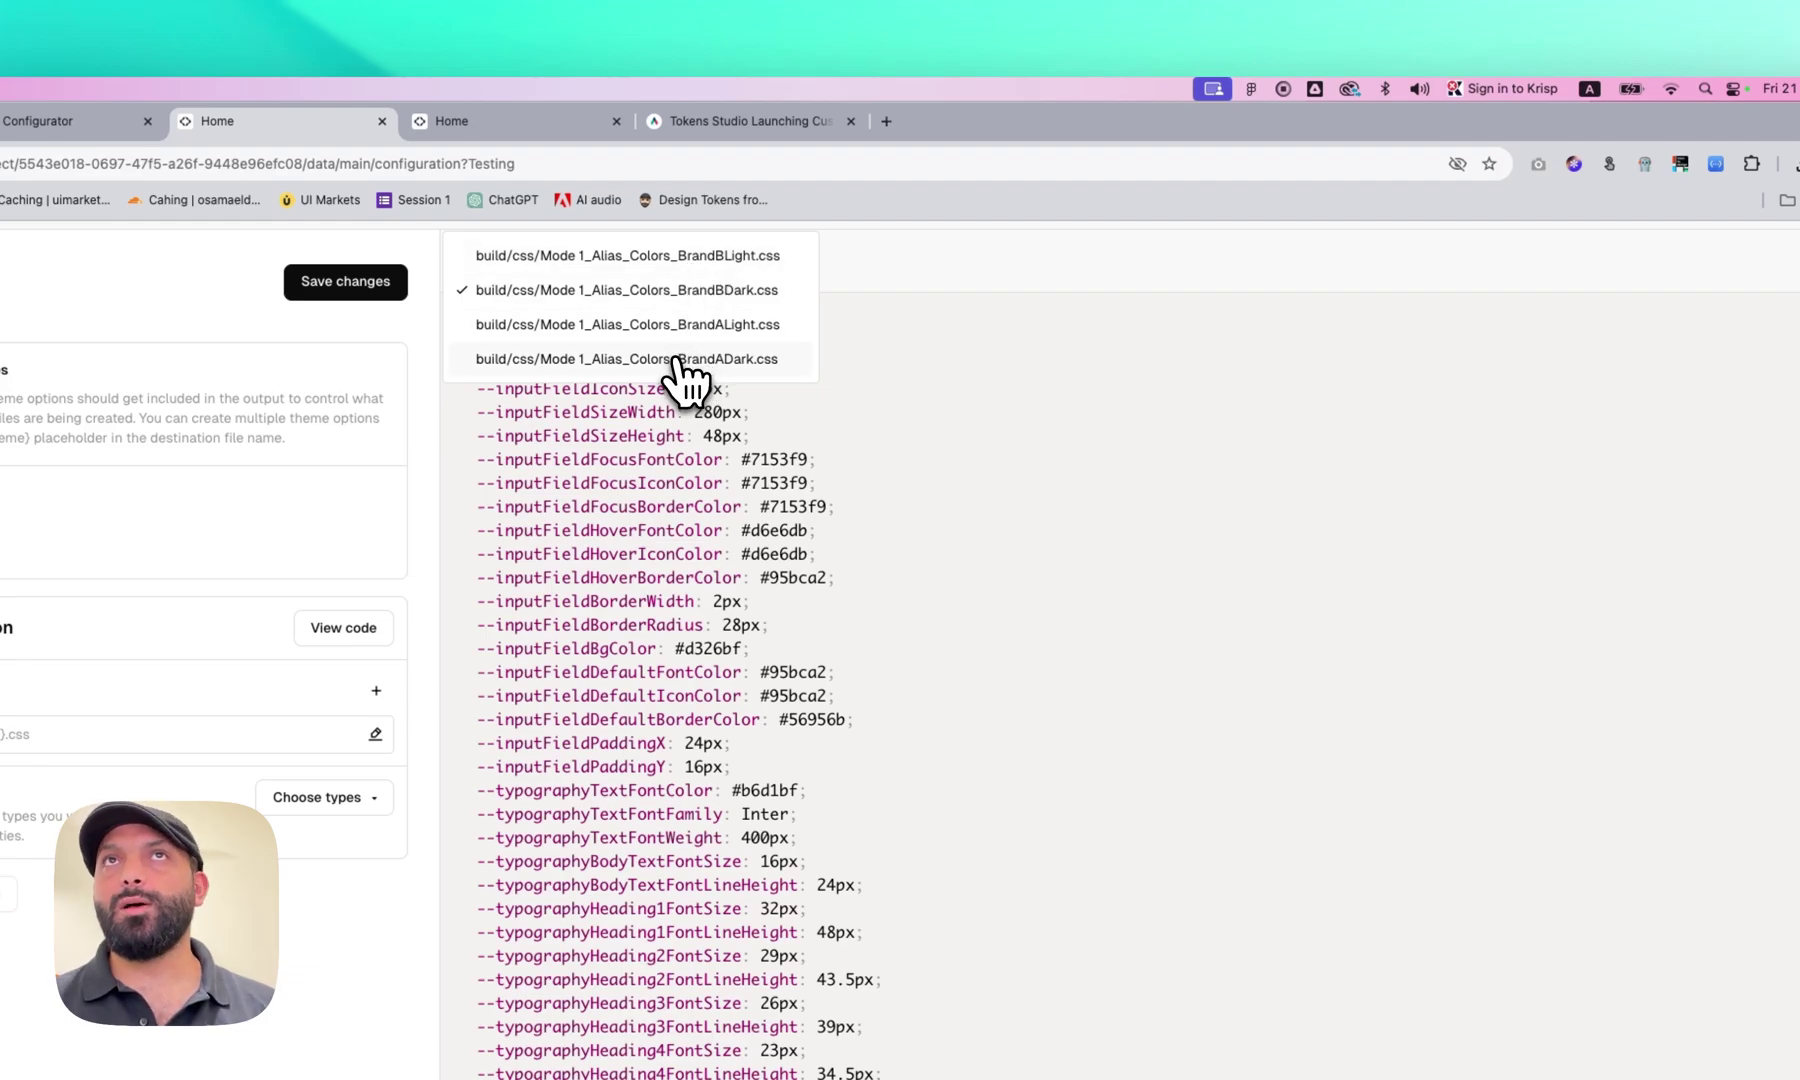
pyautogui.click(680, 327)
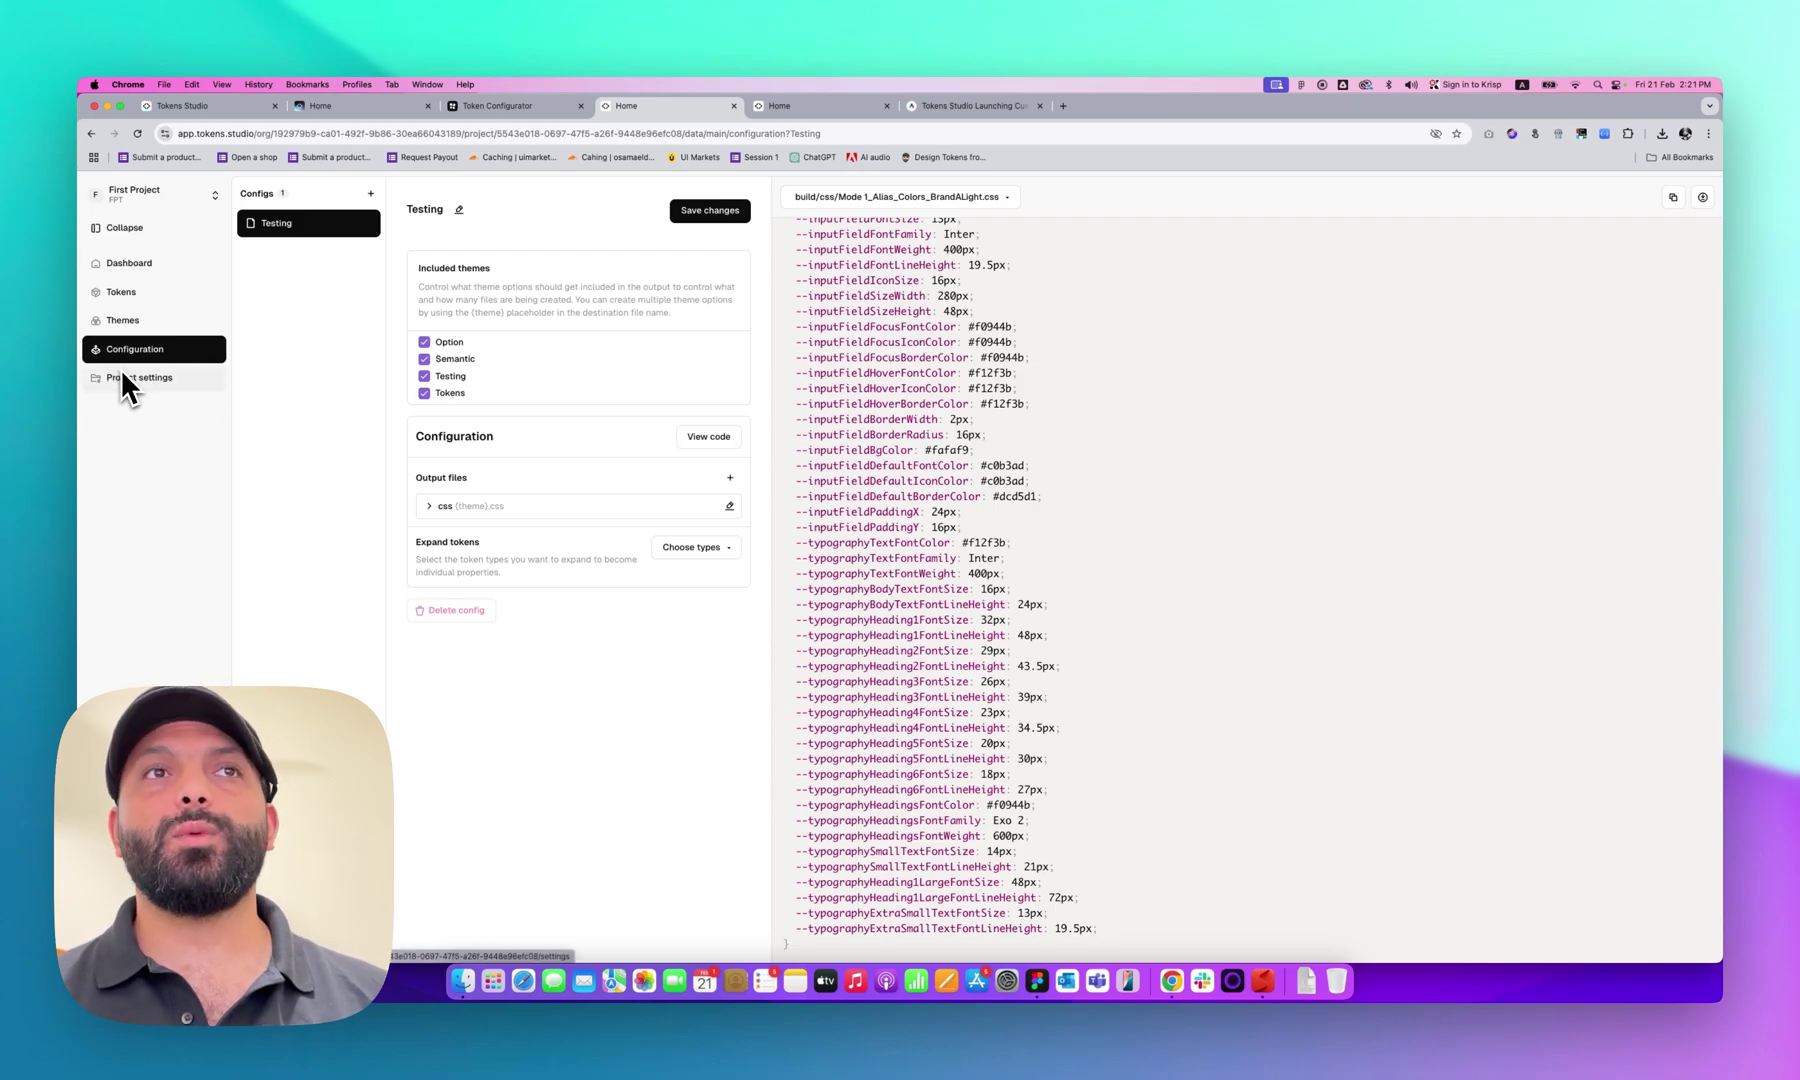
pyautogui.click(122, 196)
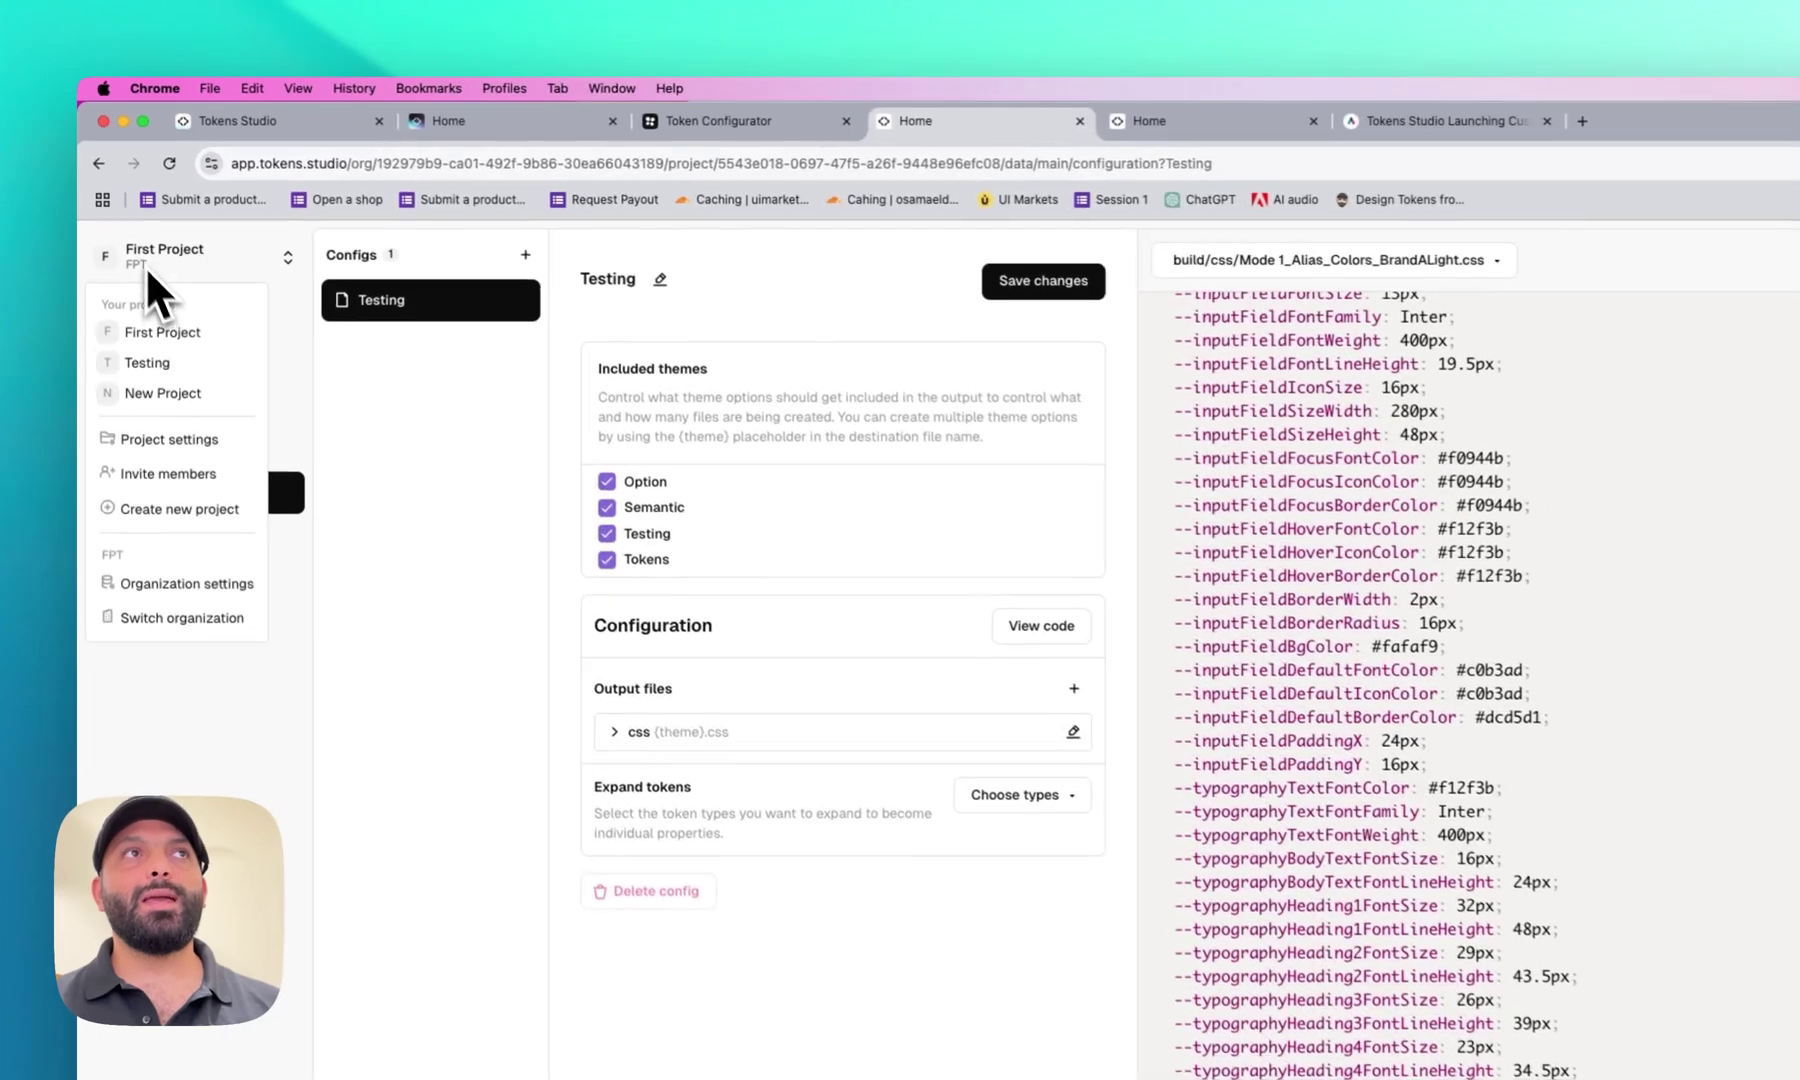
# Switch back to New Project, view its global token set, then open its Themes page
pyautogui.click(163, 394)
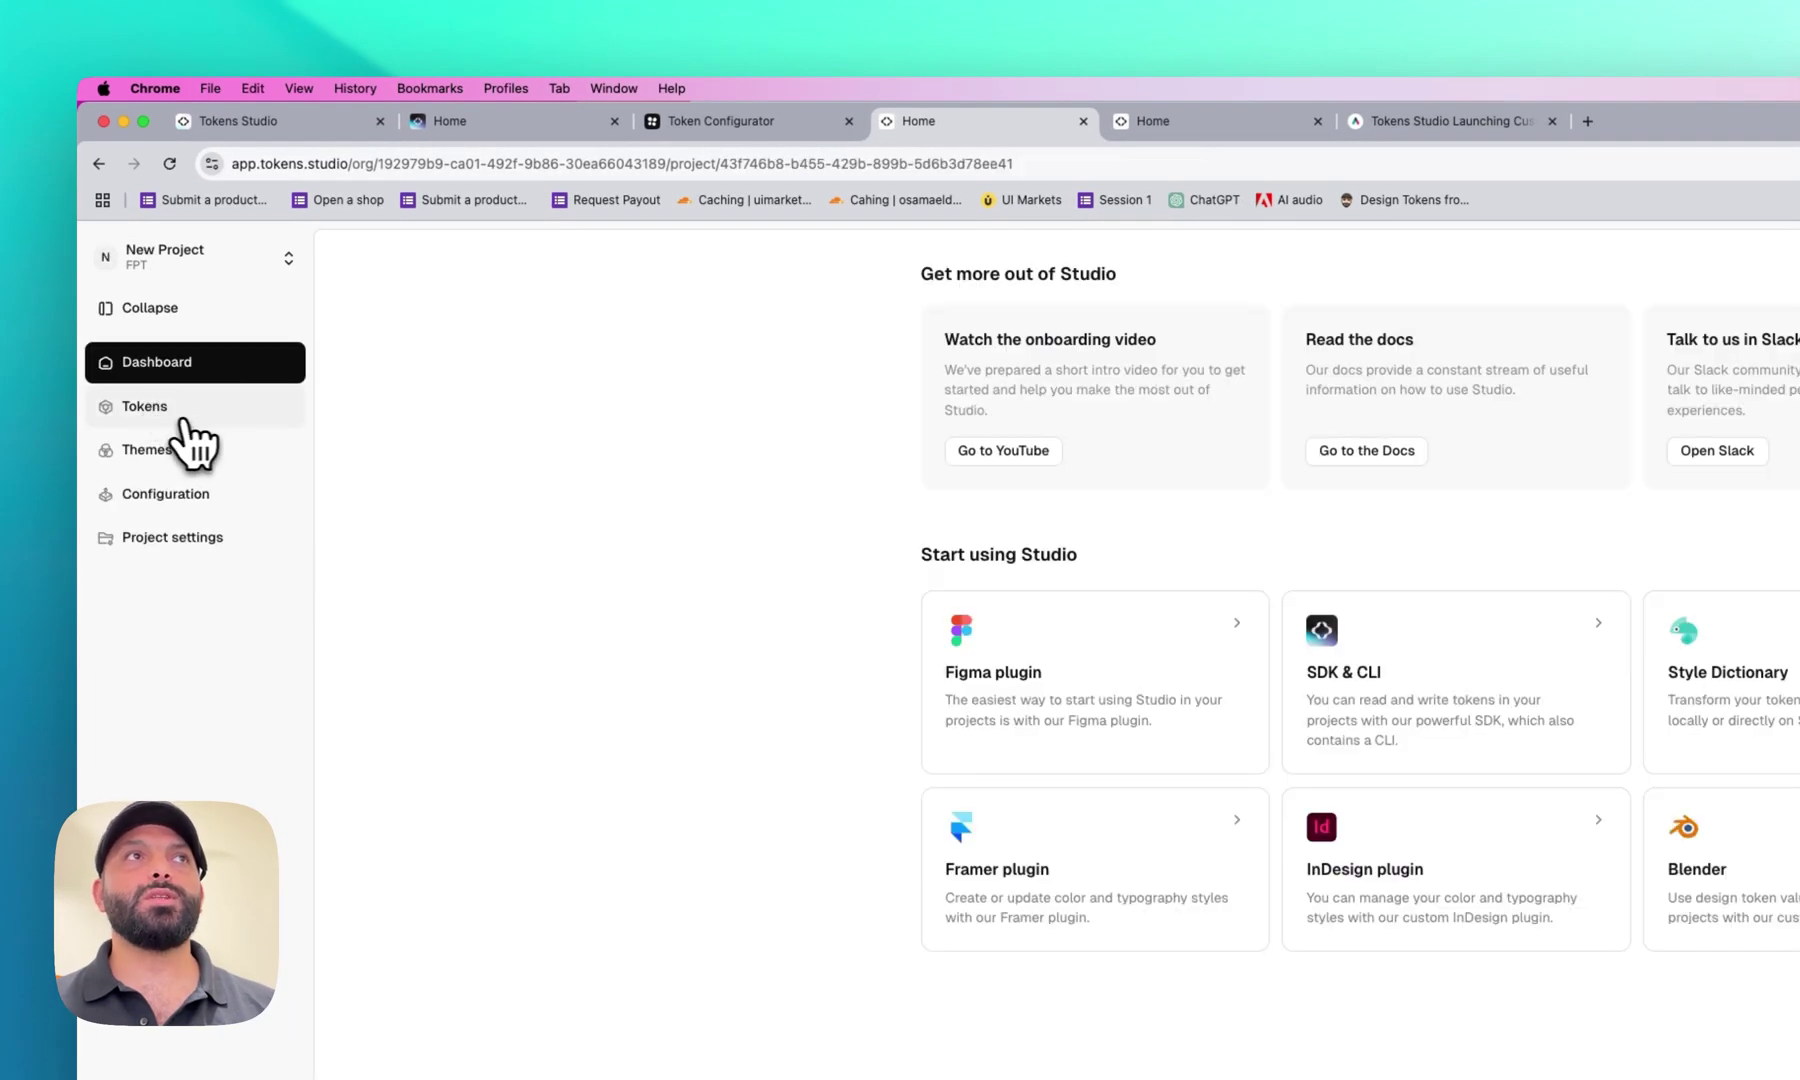
pyautogui.click(182, 418)
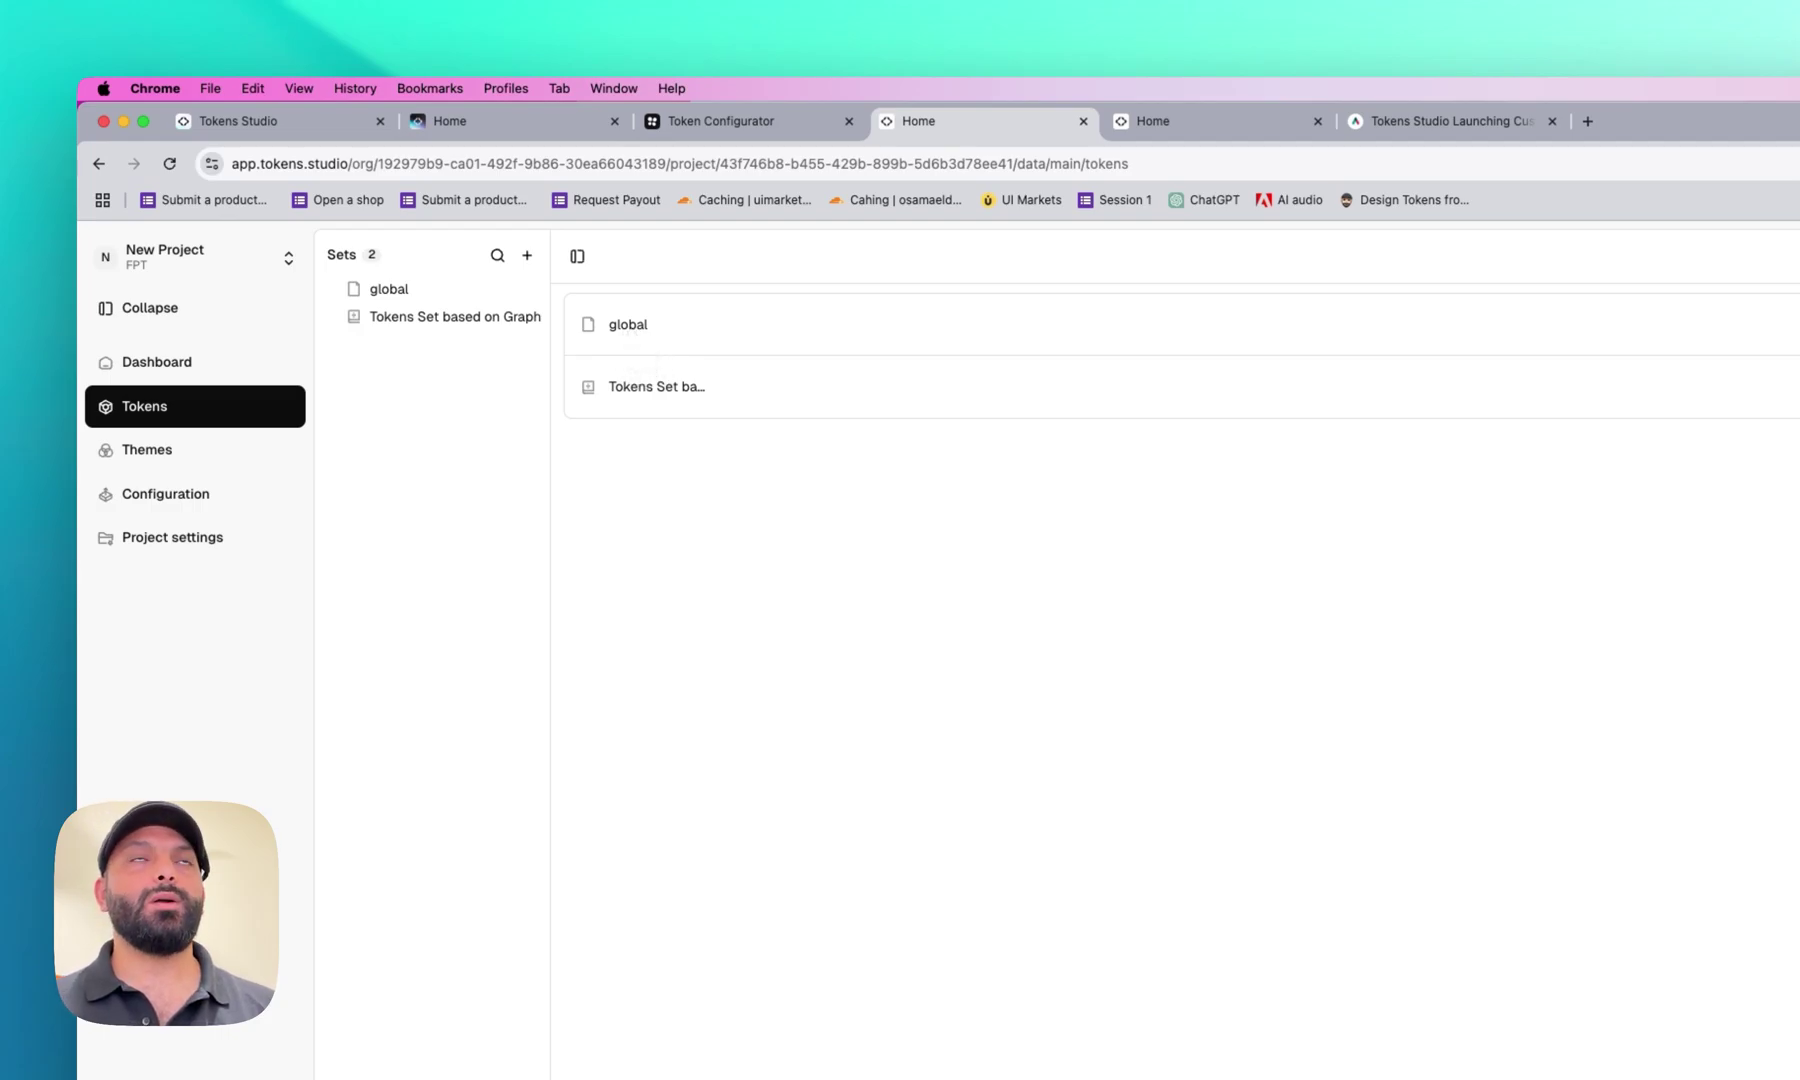
pyautogui.click(630, 330)
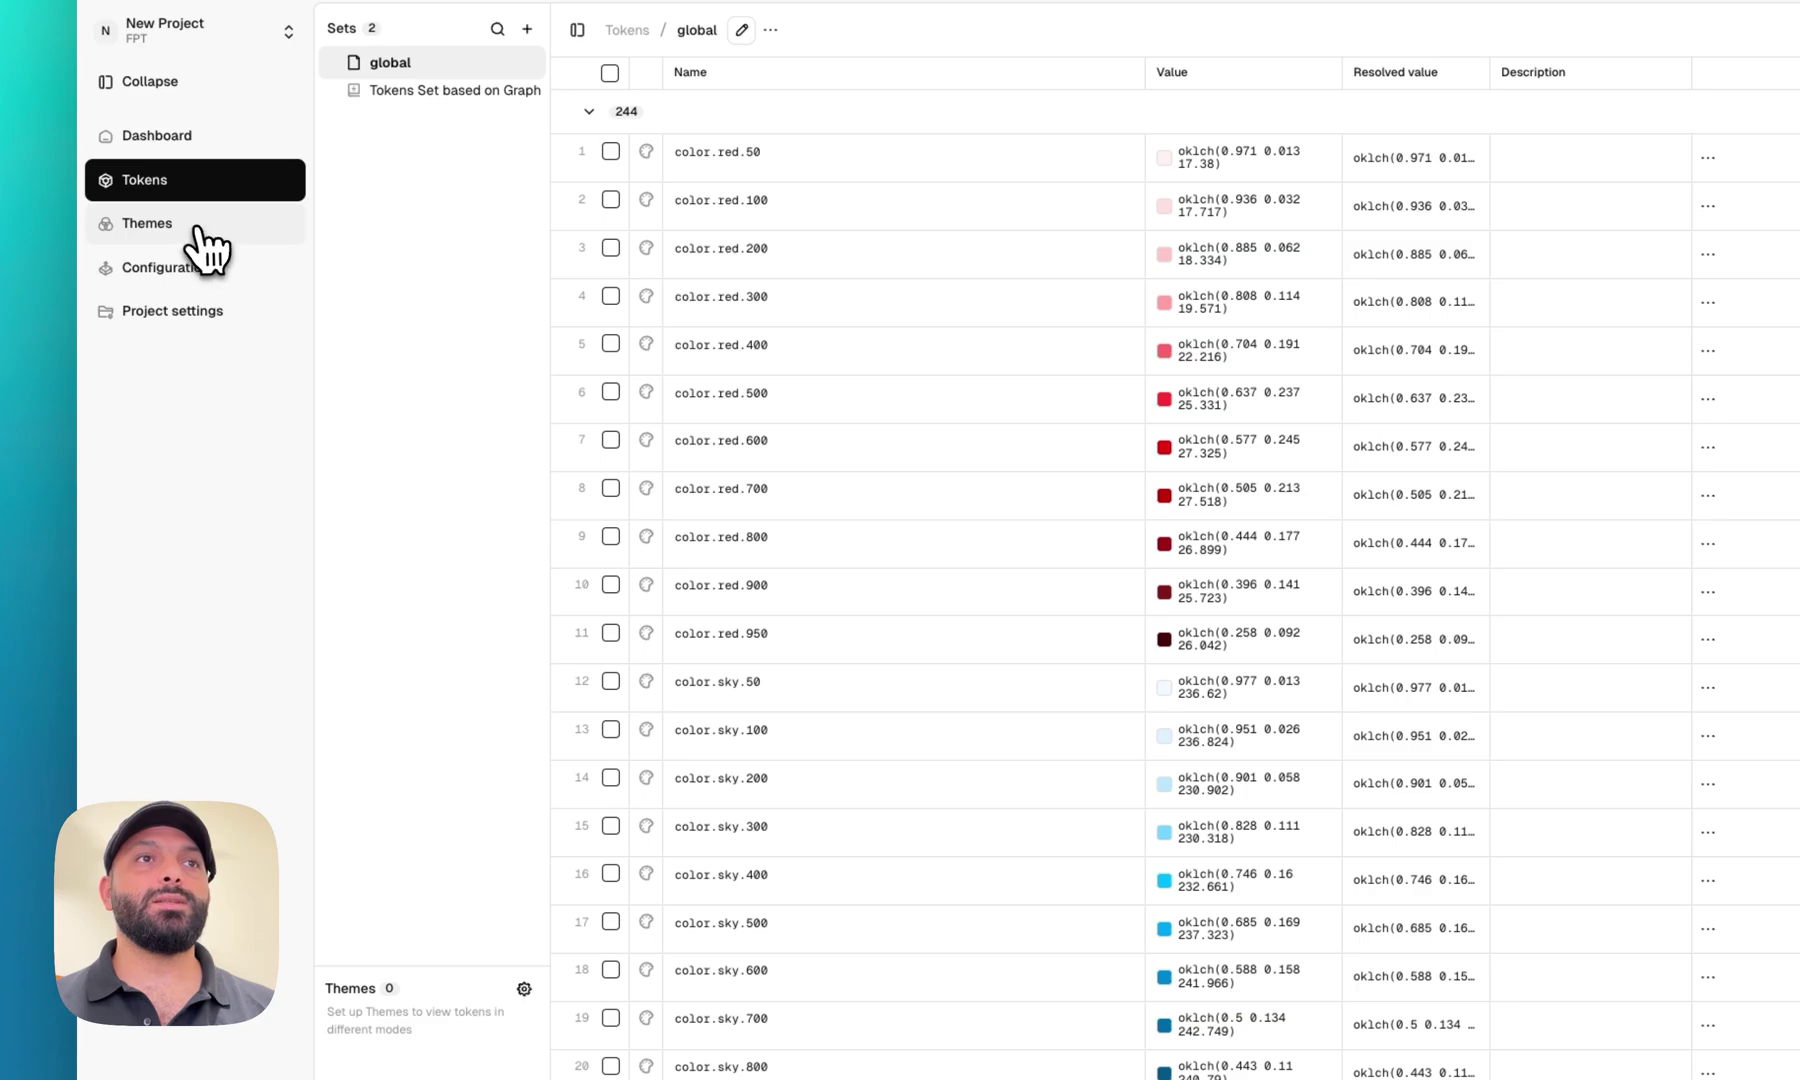
pyautogui.click(195, 228)
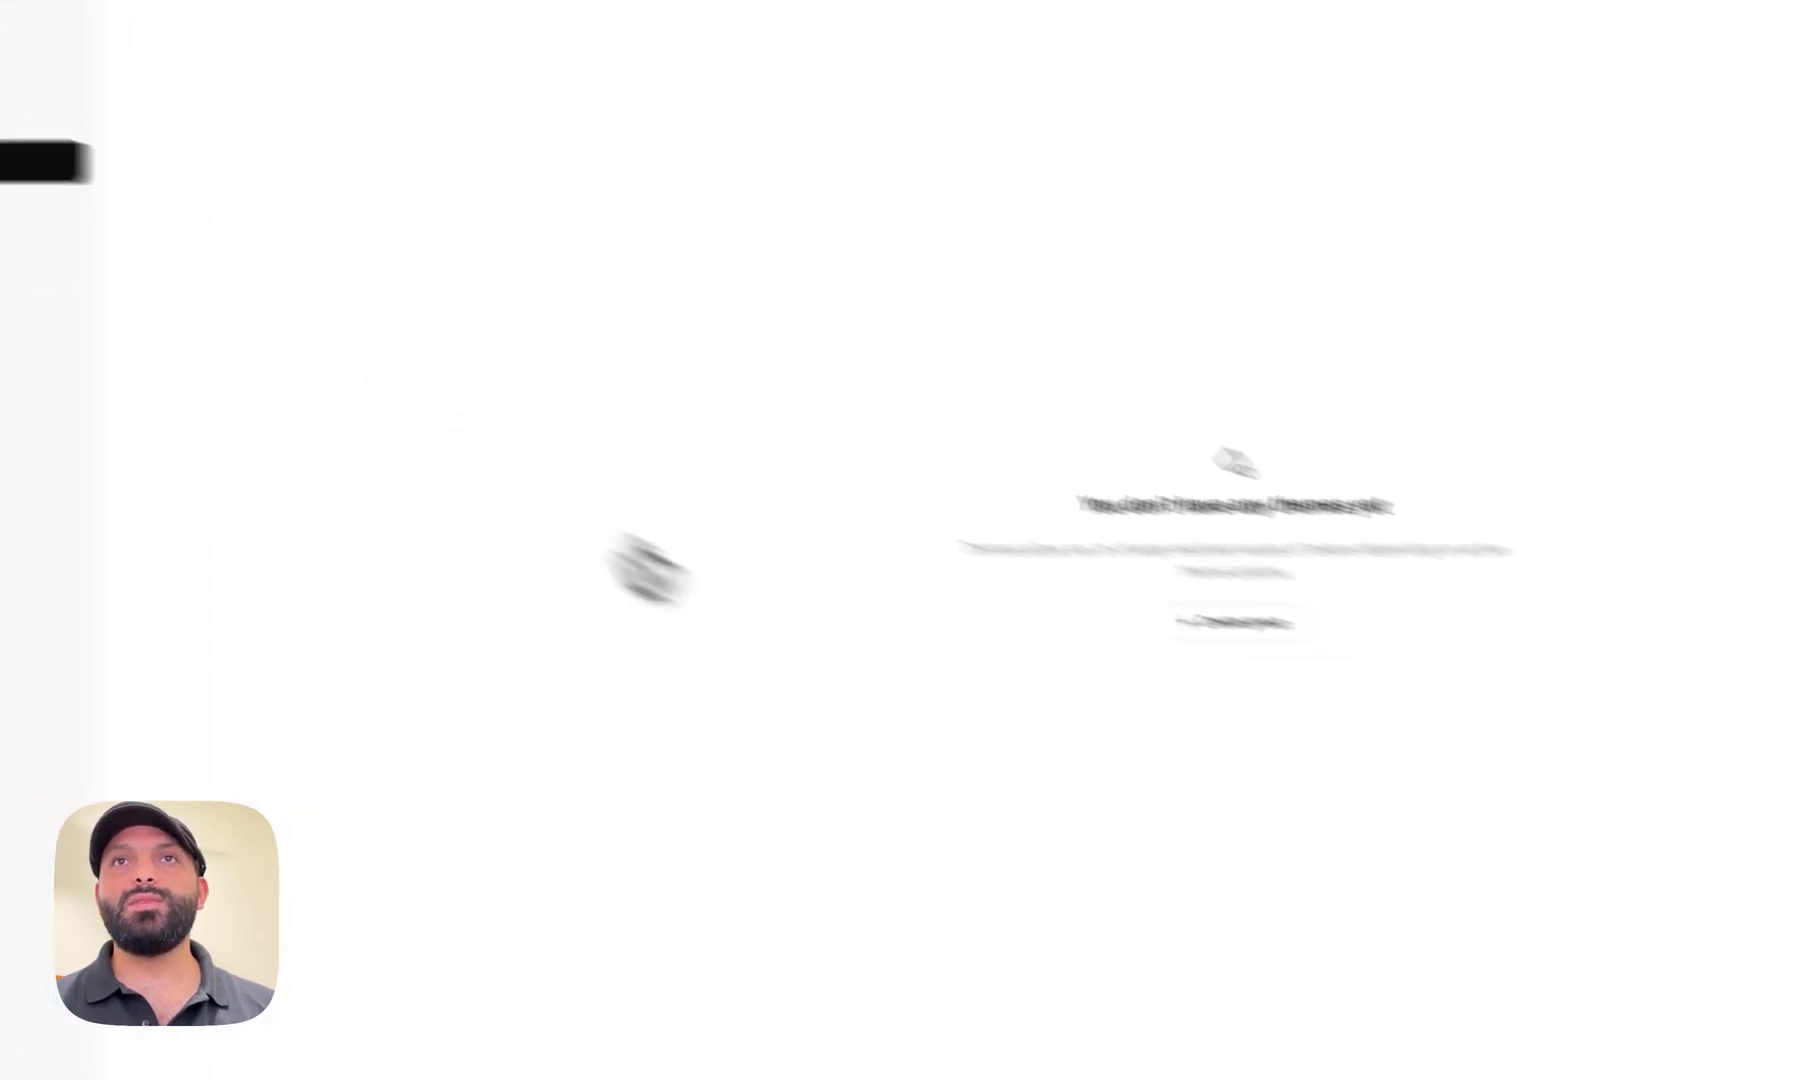
# Create a BrandA theme group with a Light option
pyautogui.click(1410, 684)
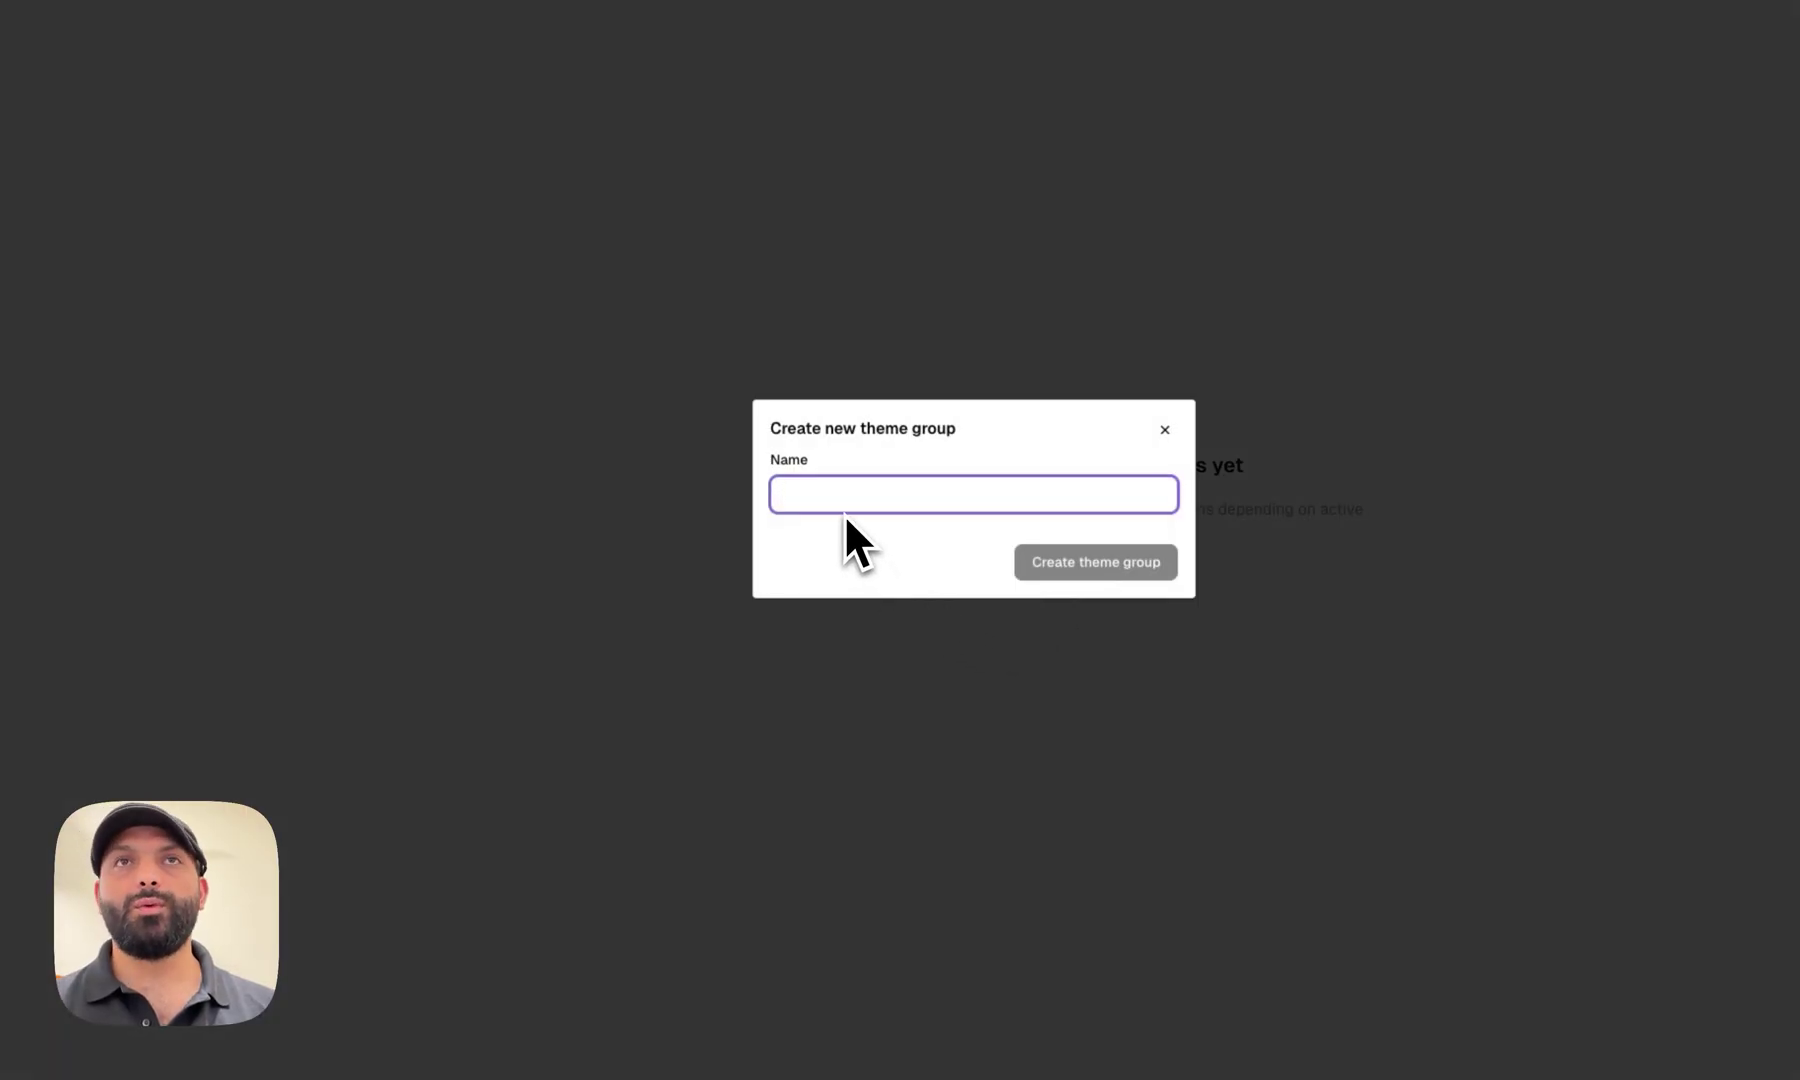
pyautogui.write('Brand')
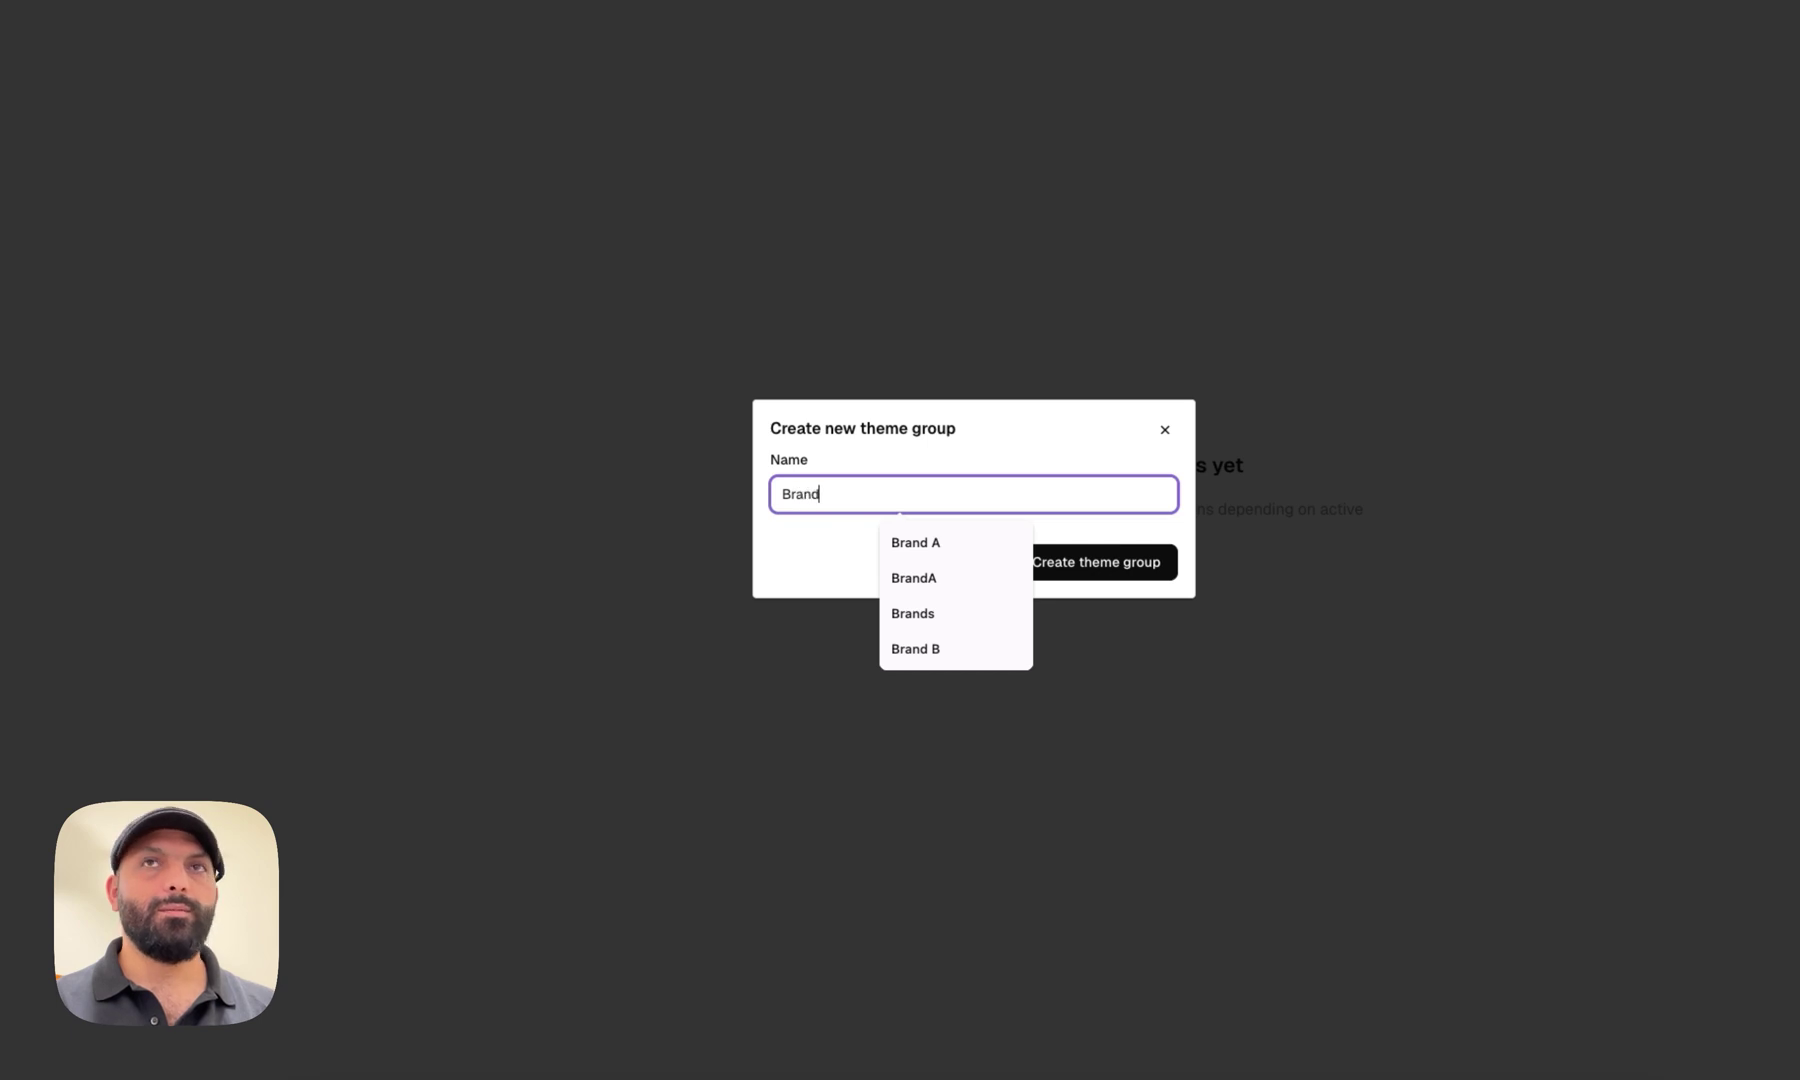
pyautogui.write('A')
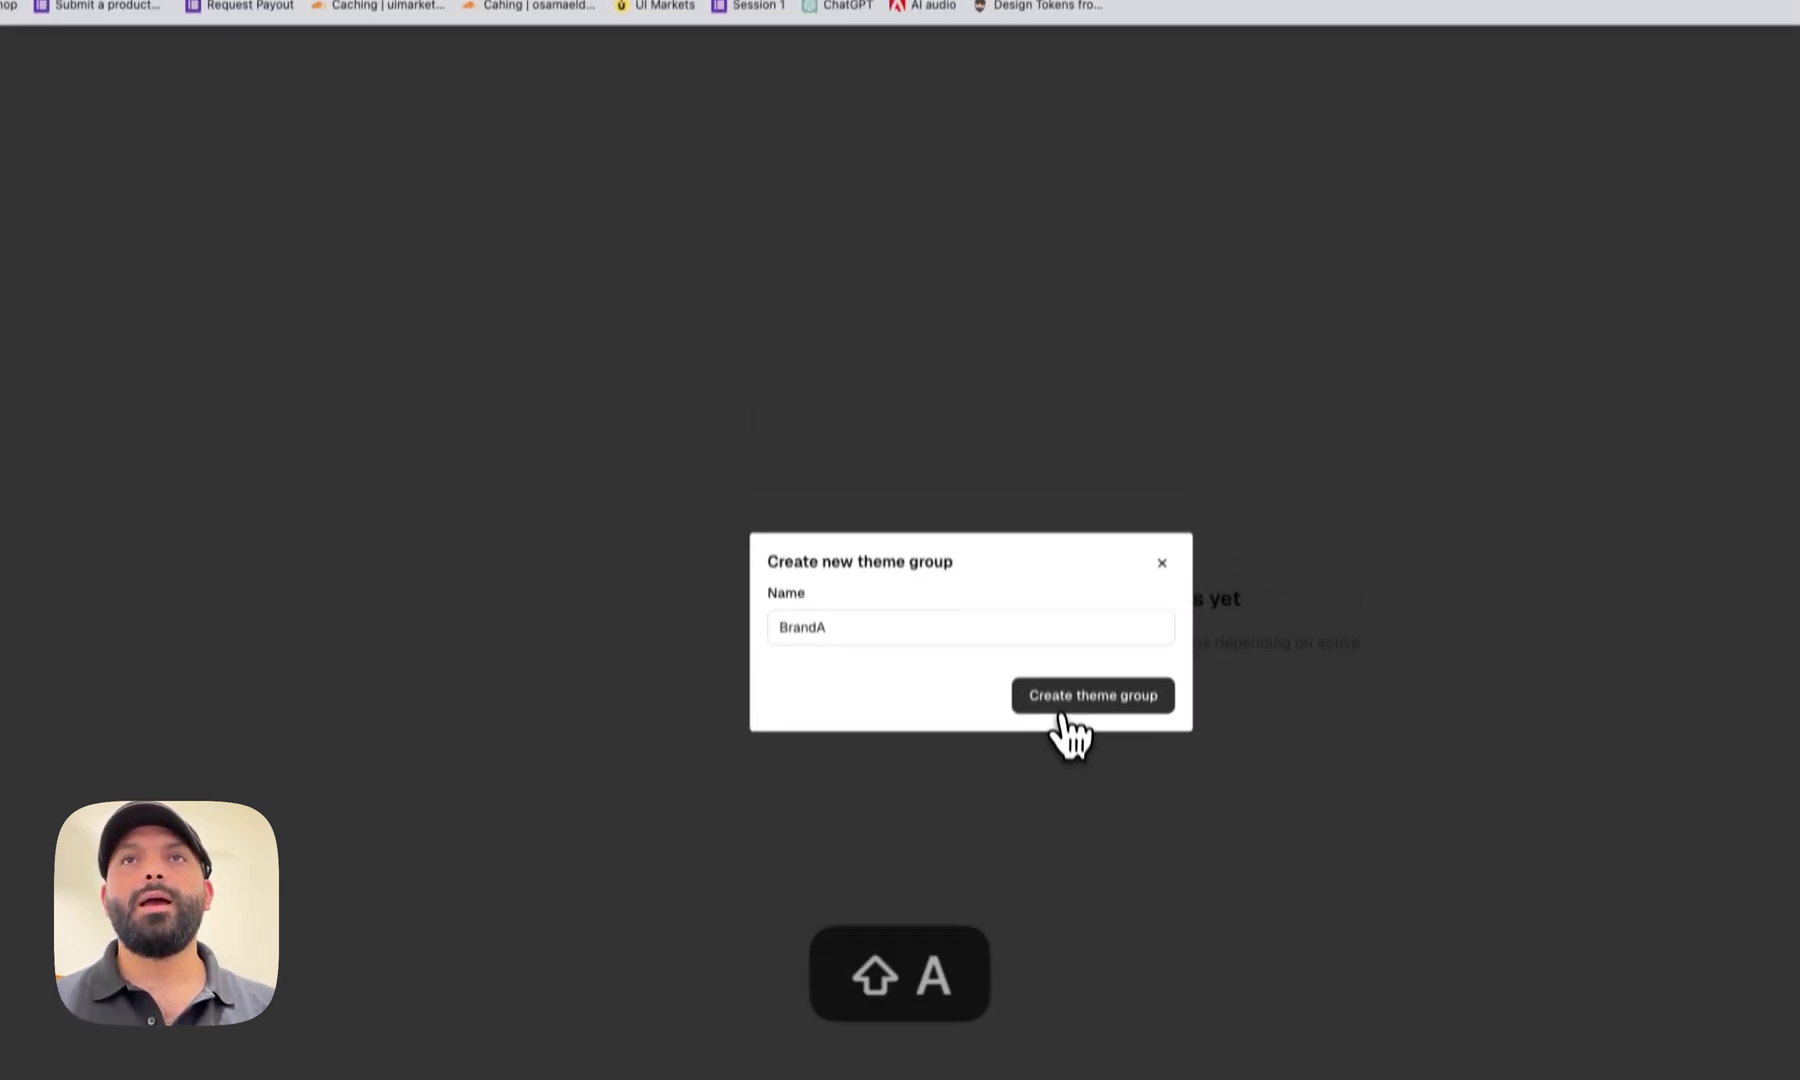
pyautogui.click(1070, 565)
pyautogui.click(672, 260)
pyautogui.click(722, 248)
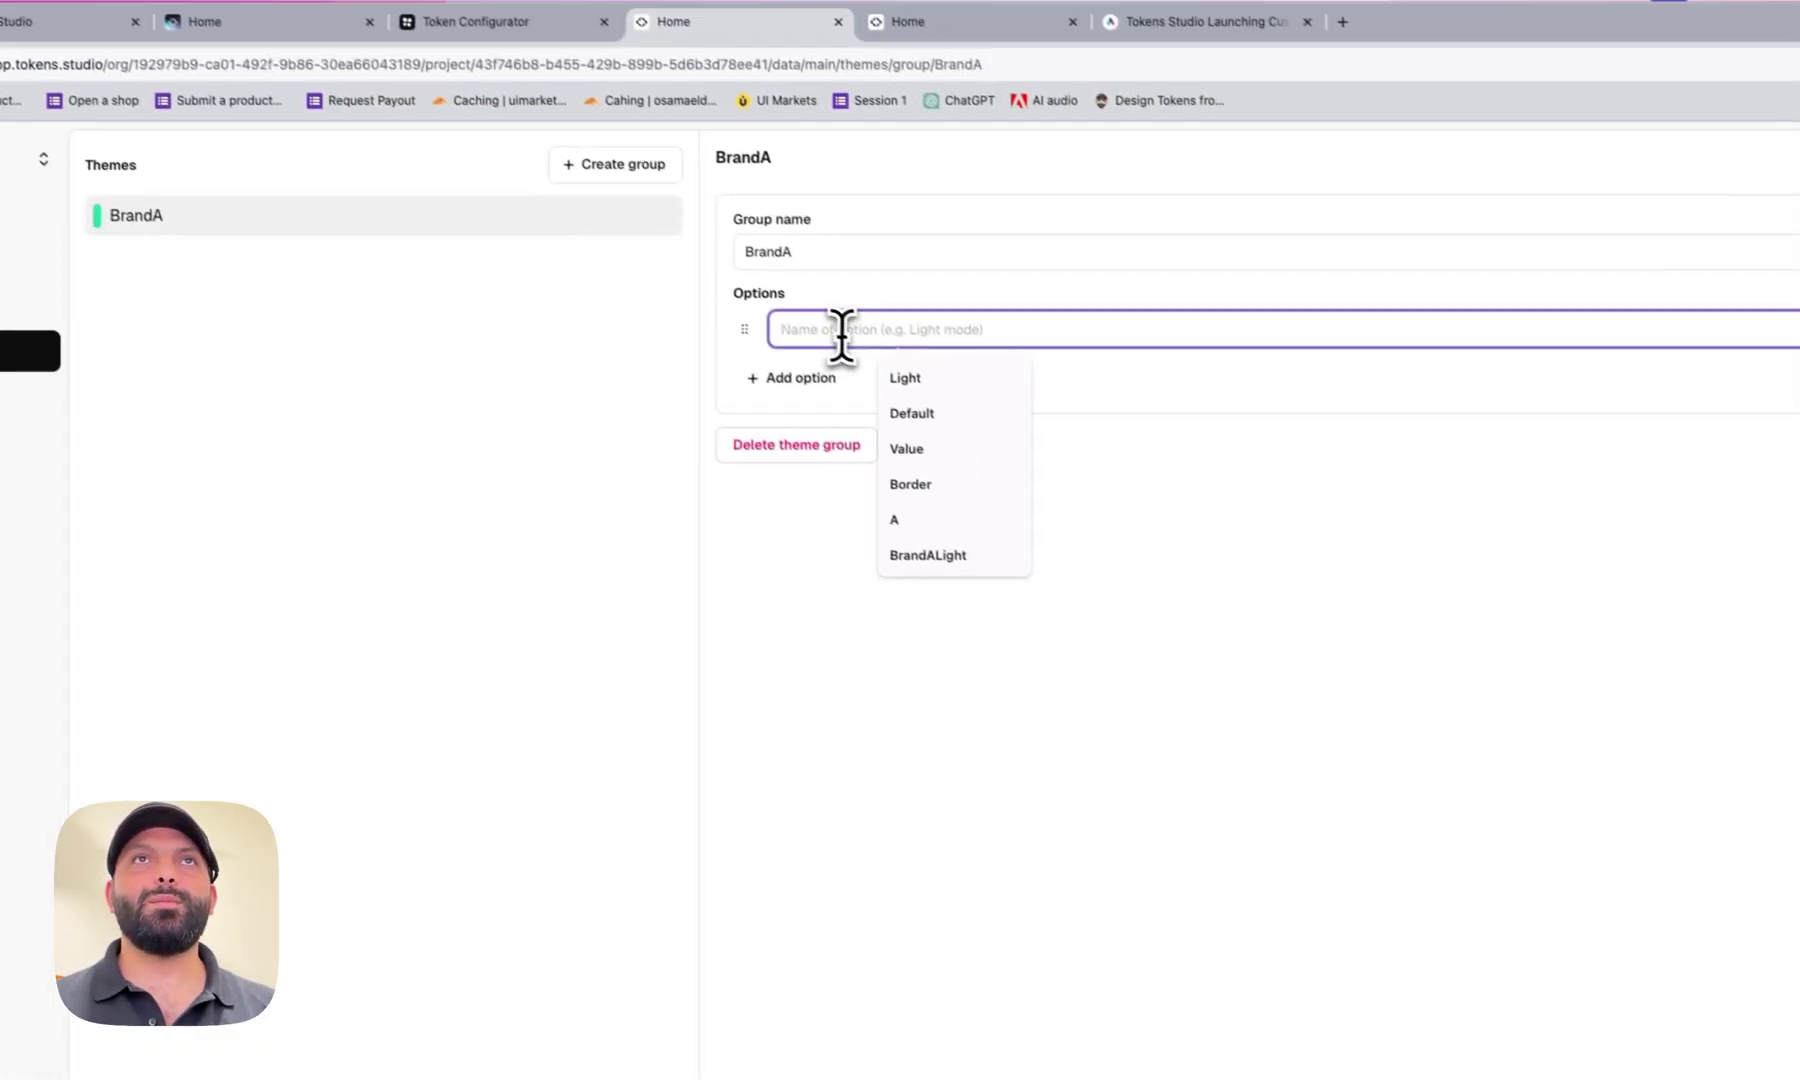
pyautogui.write('Lign')
pyautogui.press('BackSpace')
pyautogui.write('ht')
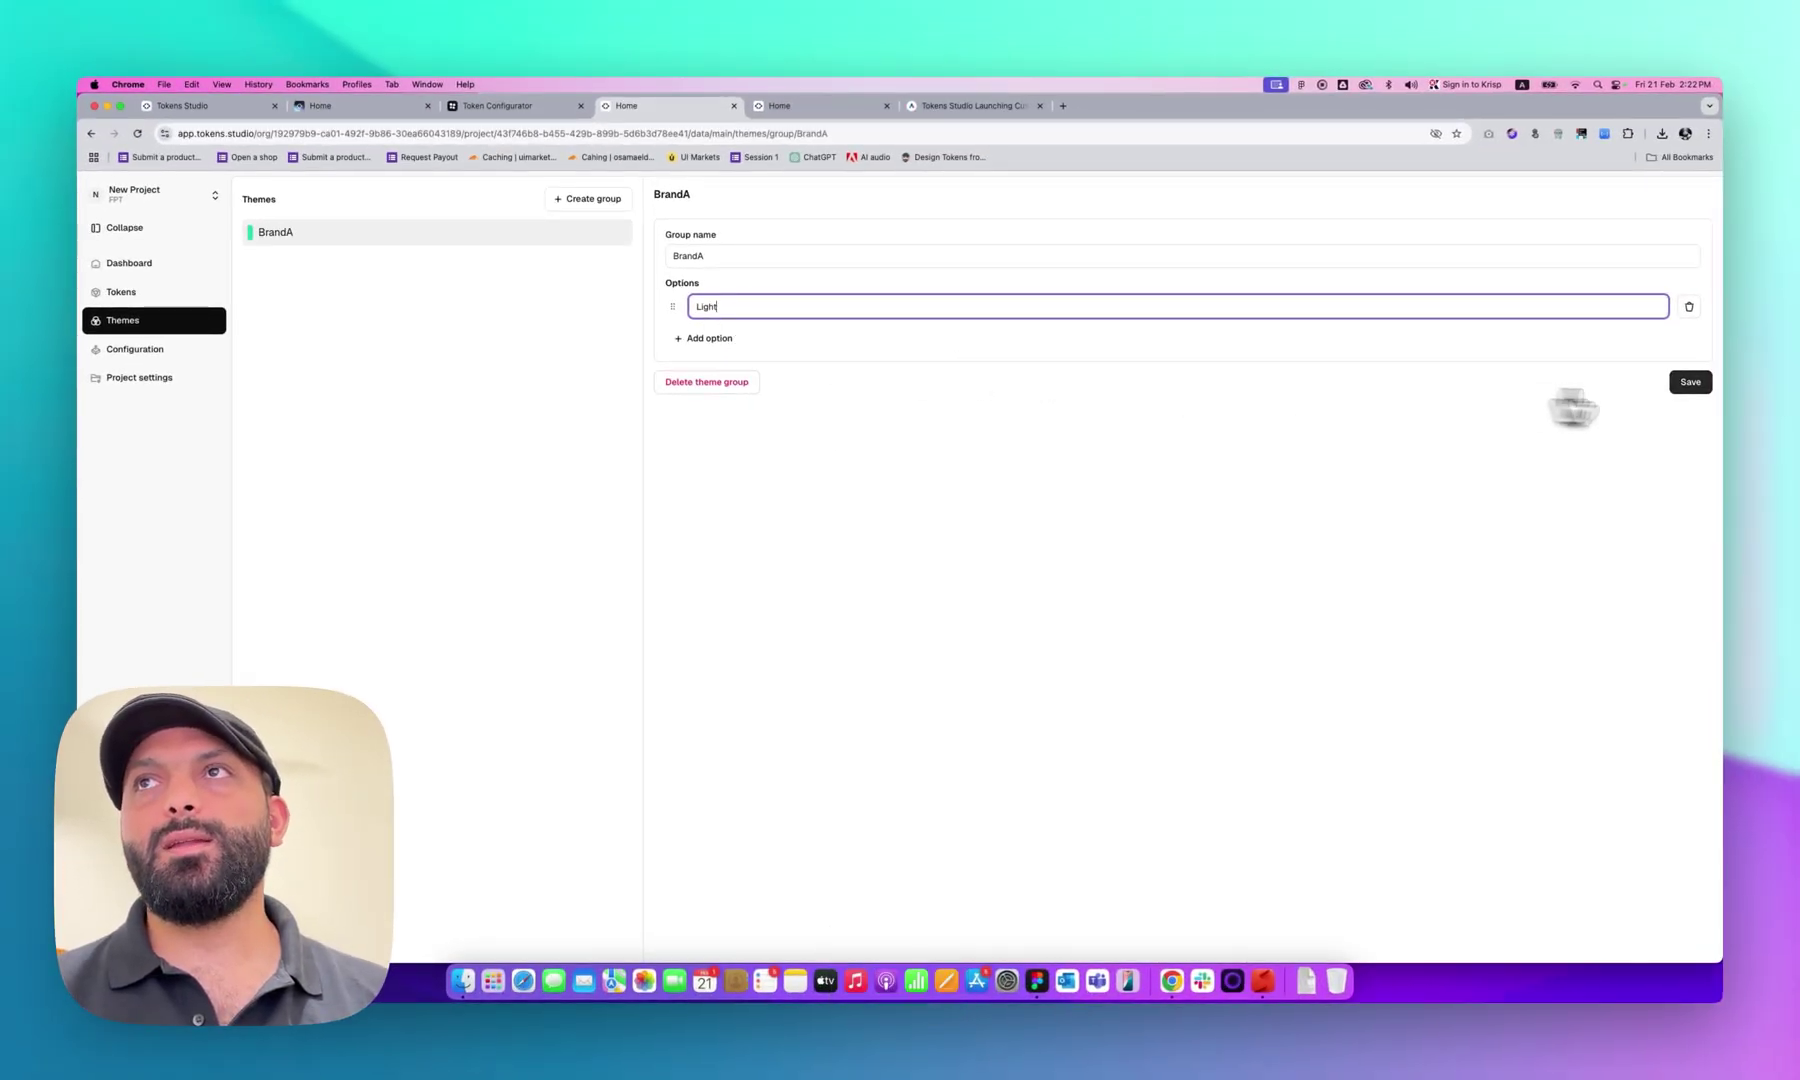
pyautogui.press('Return')
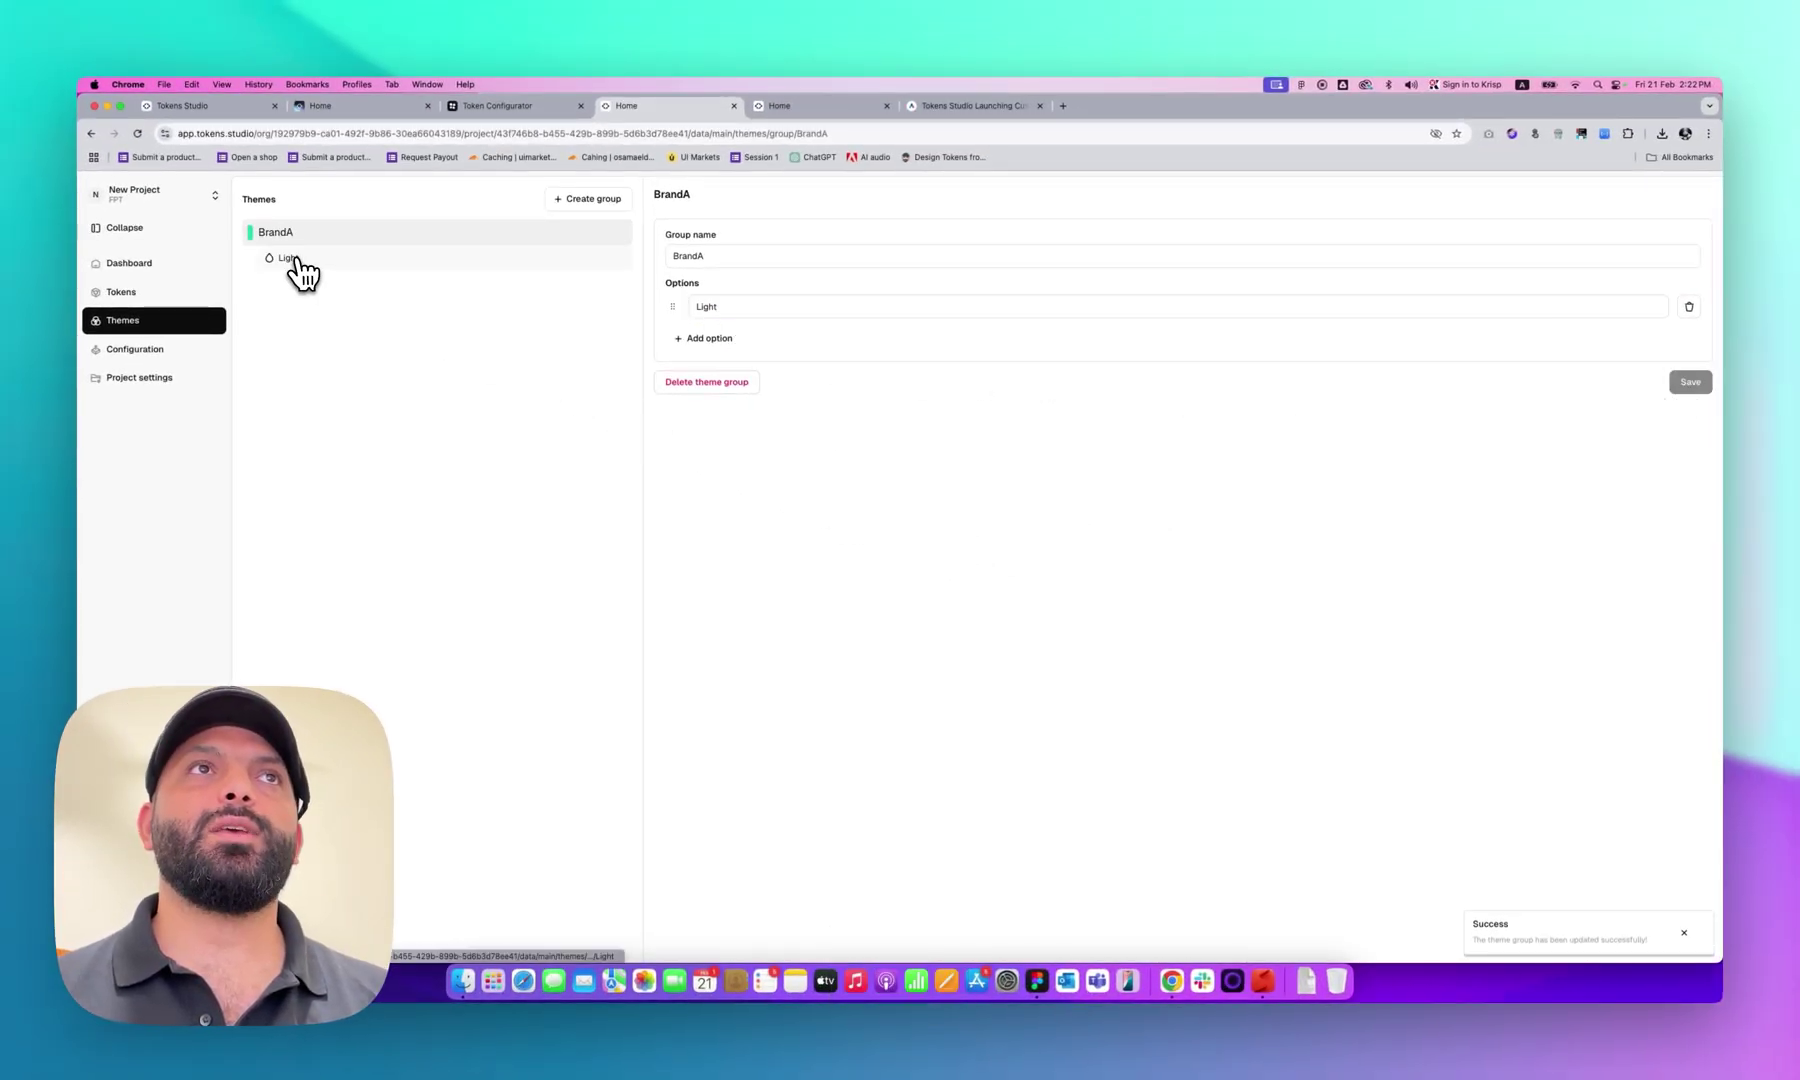
# Enable the global set for the Light option, save, and return to the global tokens
pyautogui.click(298, 262)
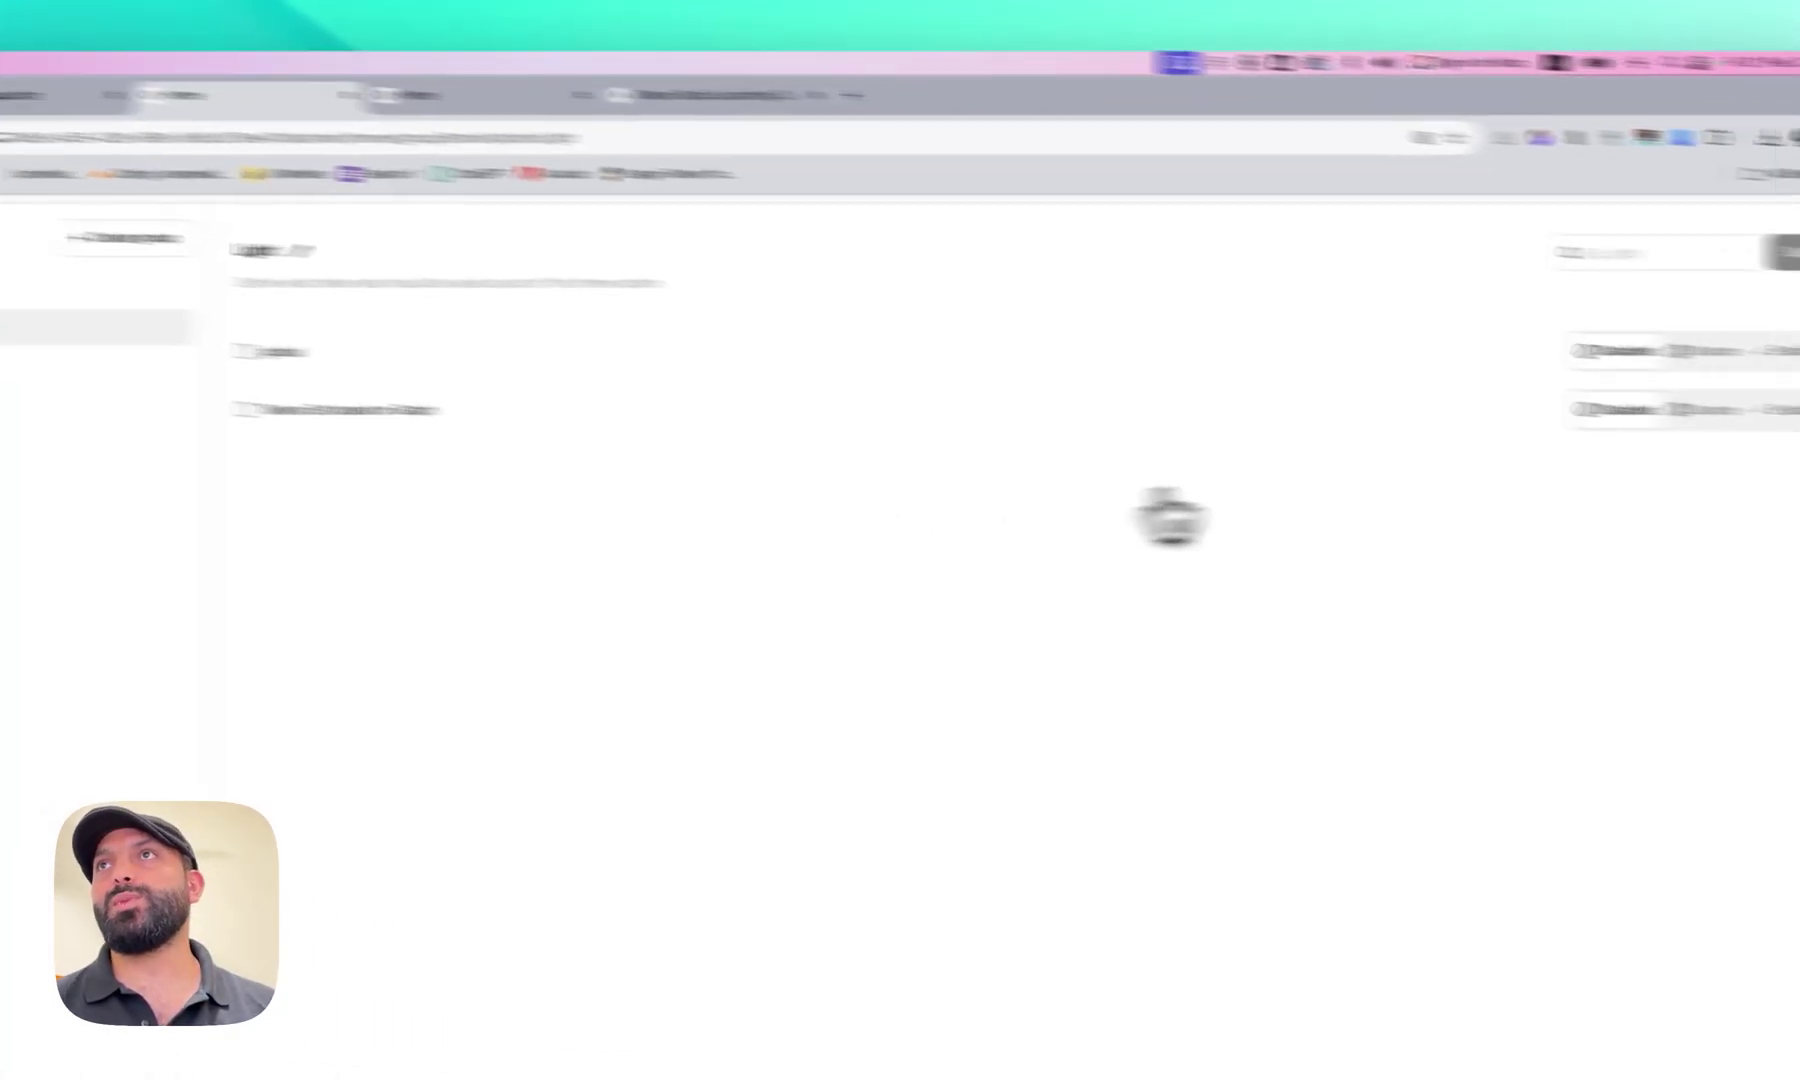
pyautogui.click(1658, 342)
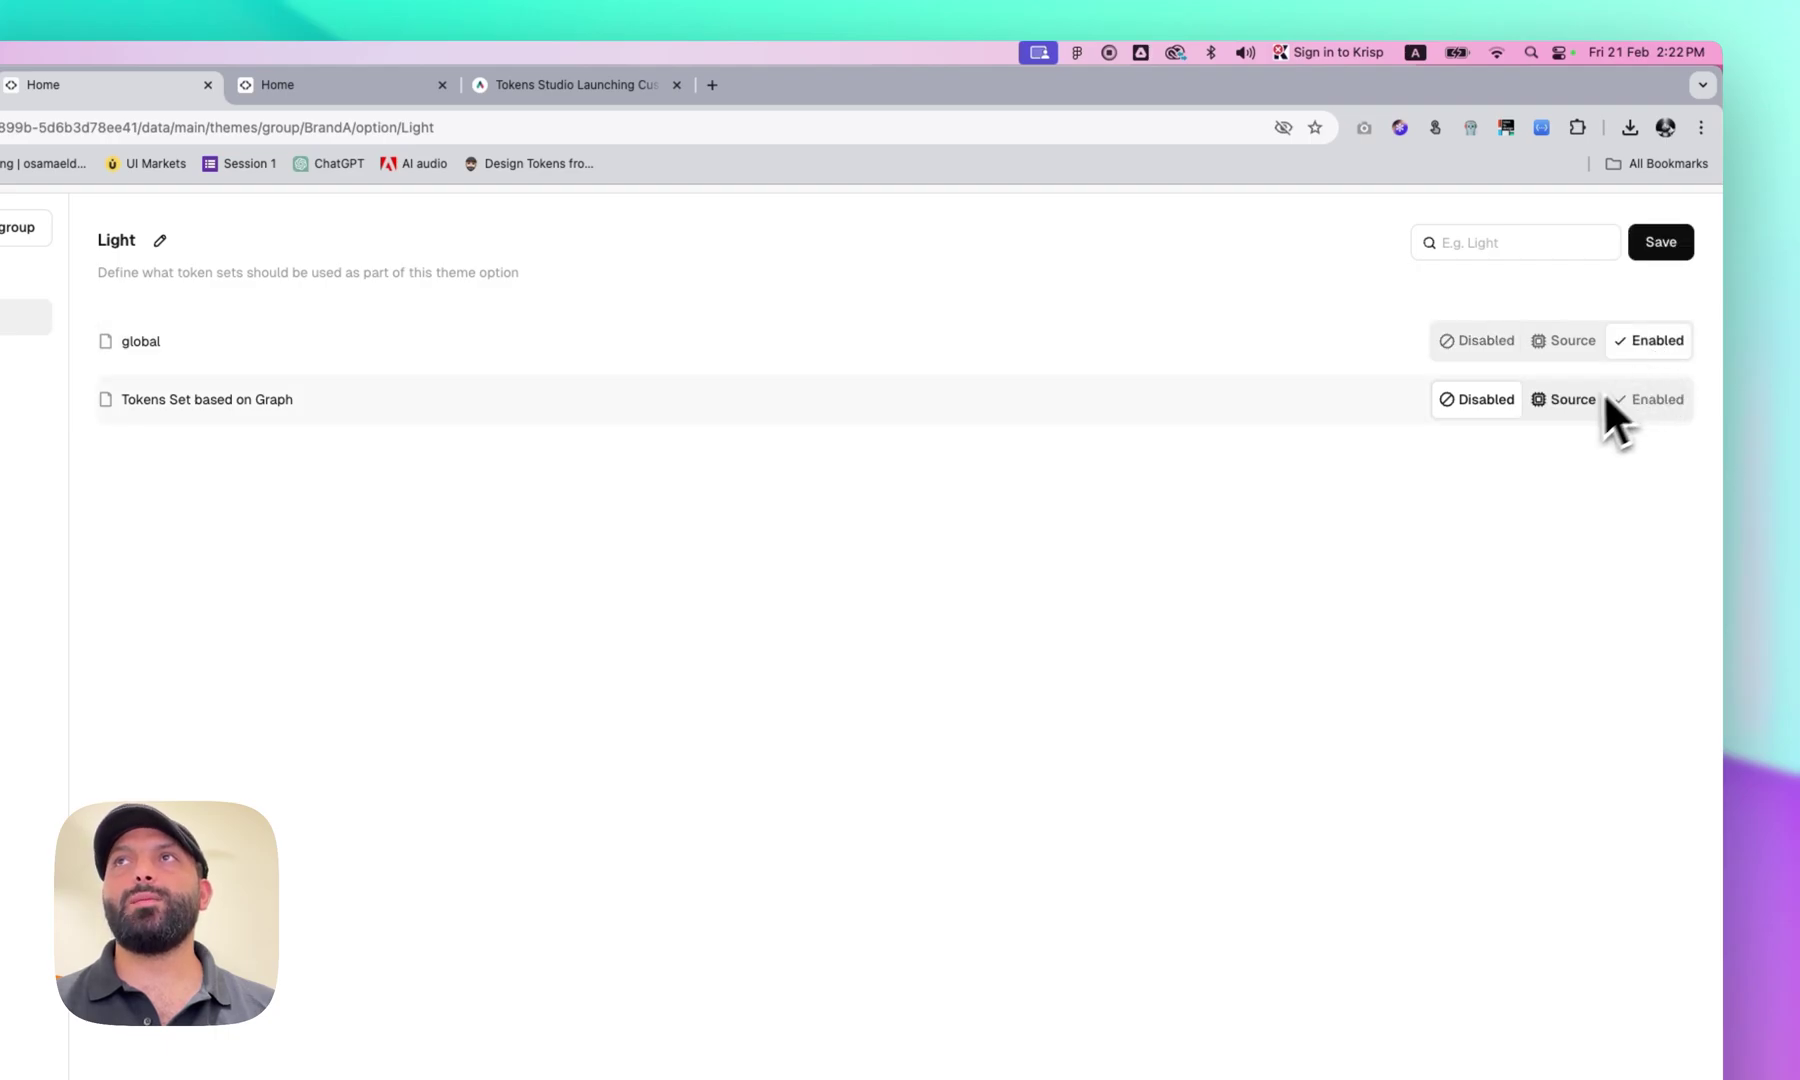
pyautogui.click(1658, 250)
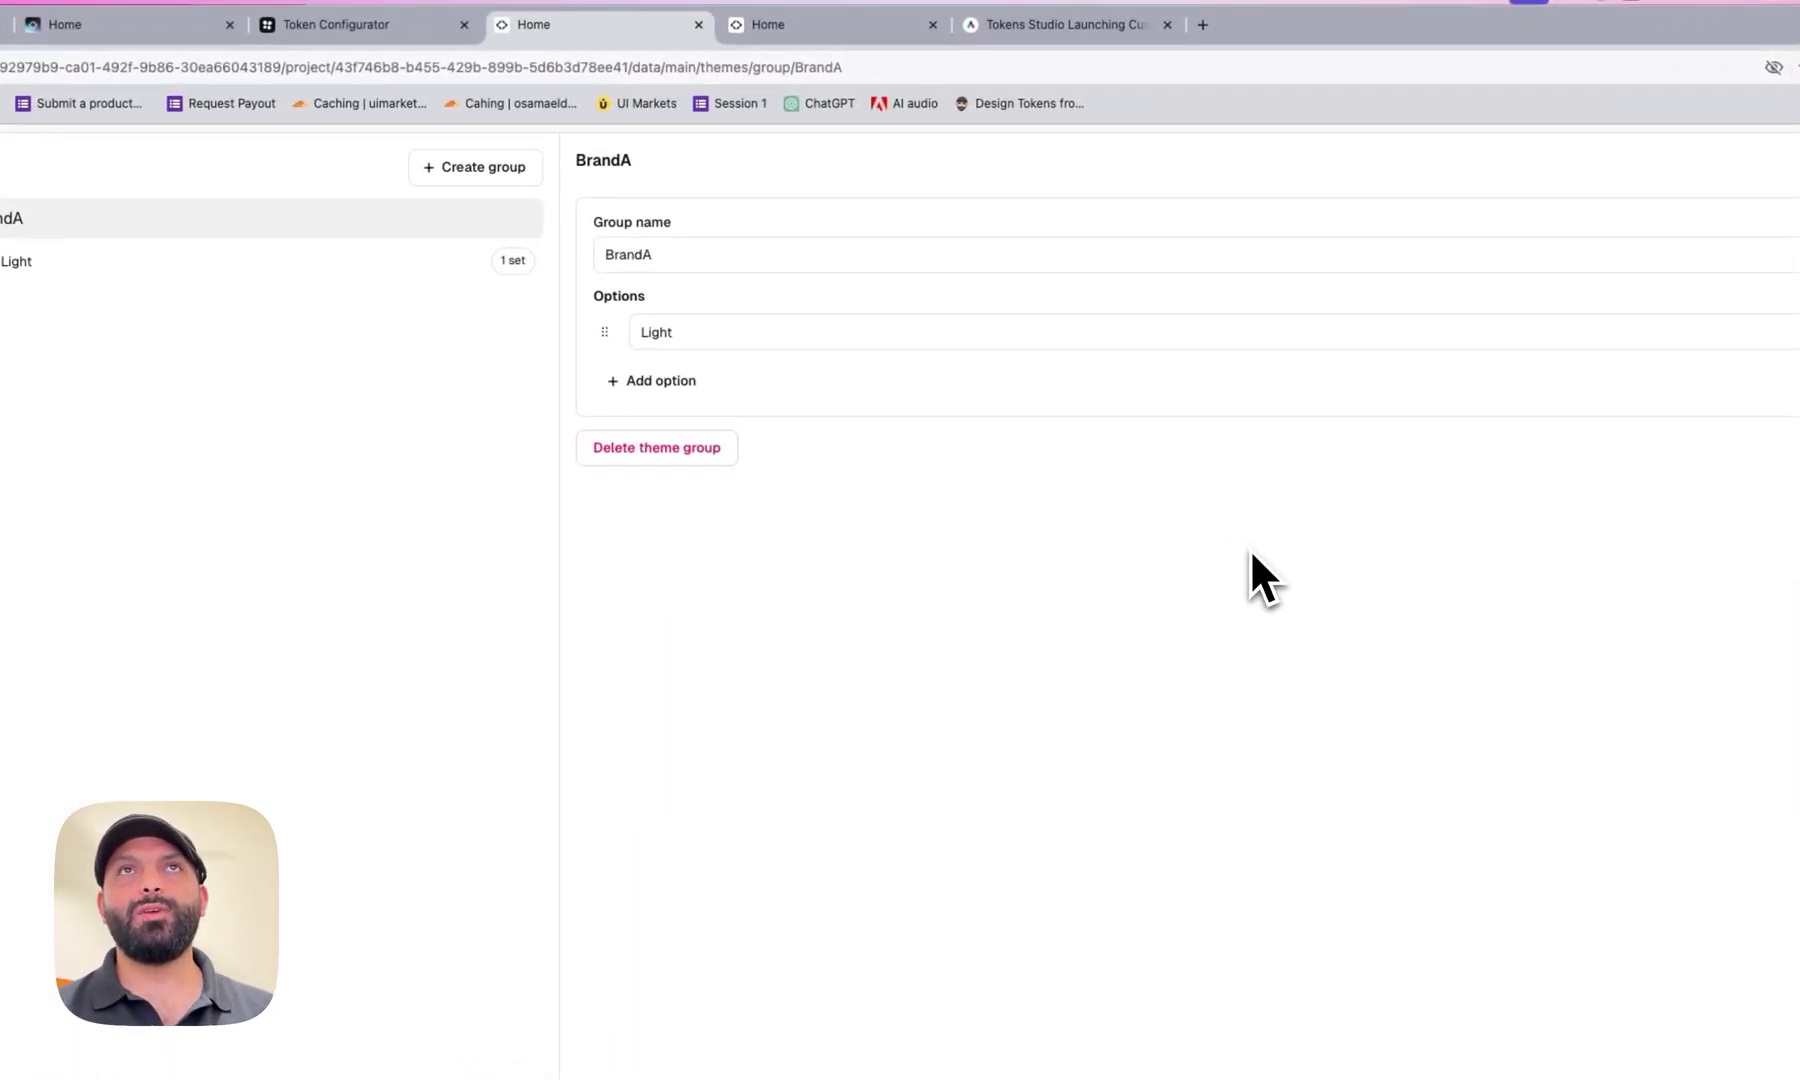
pyautogui.click(141, 408)
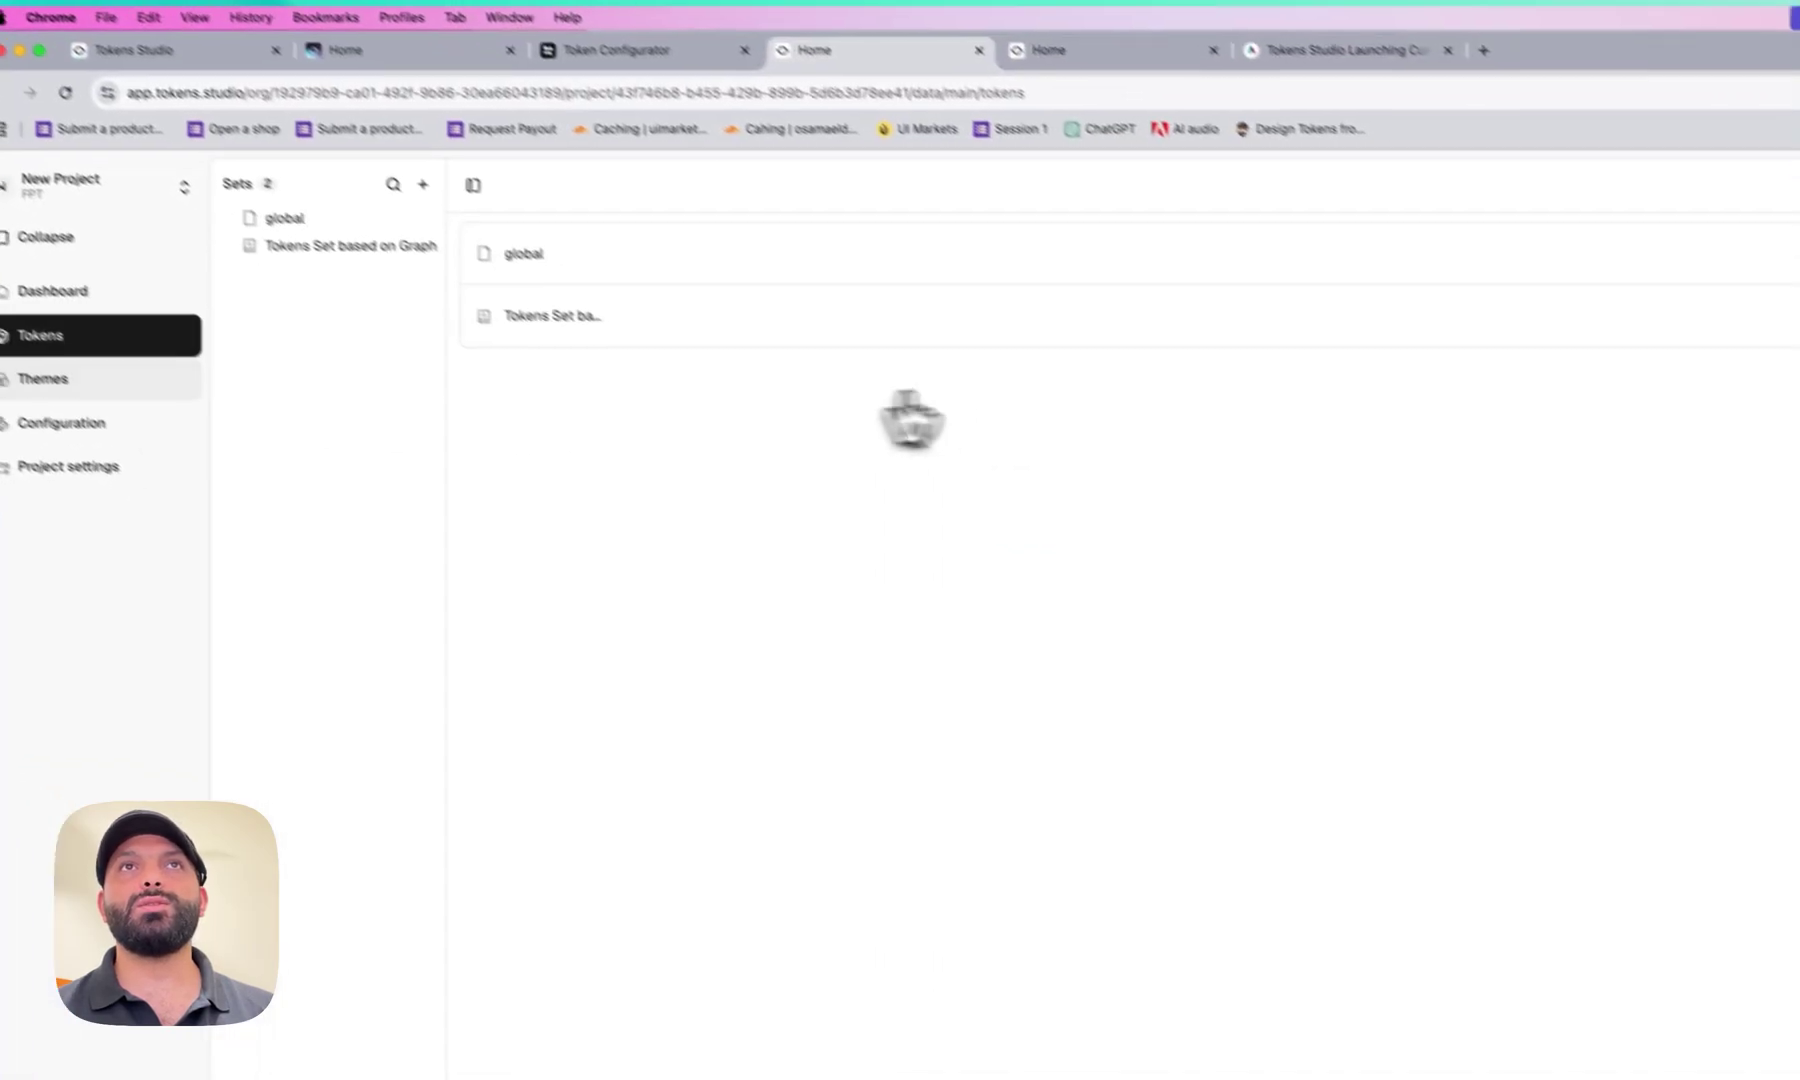
pyautogui.click(525, 258)
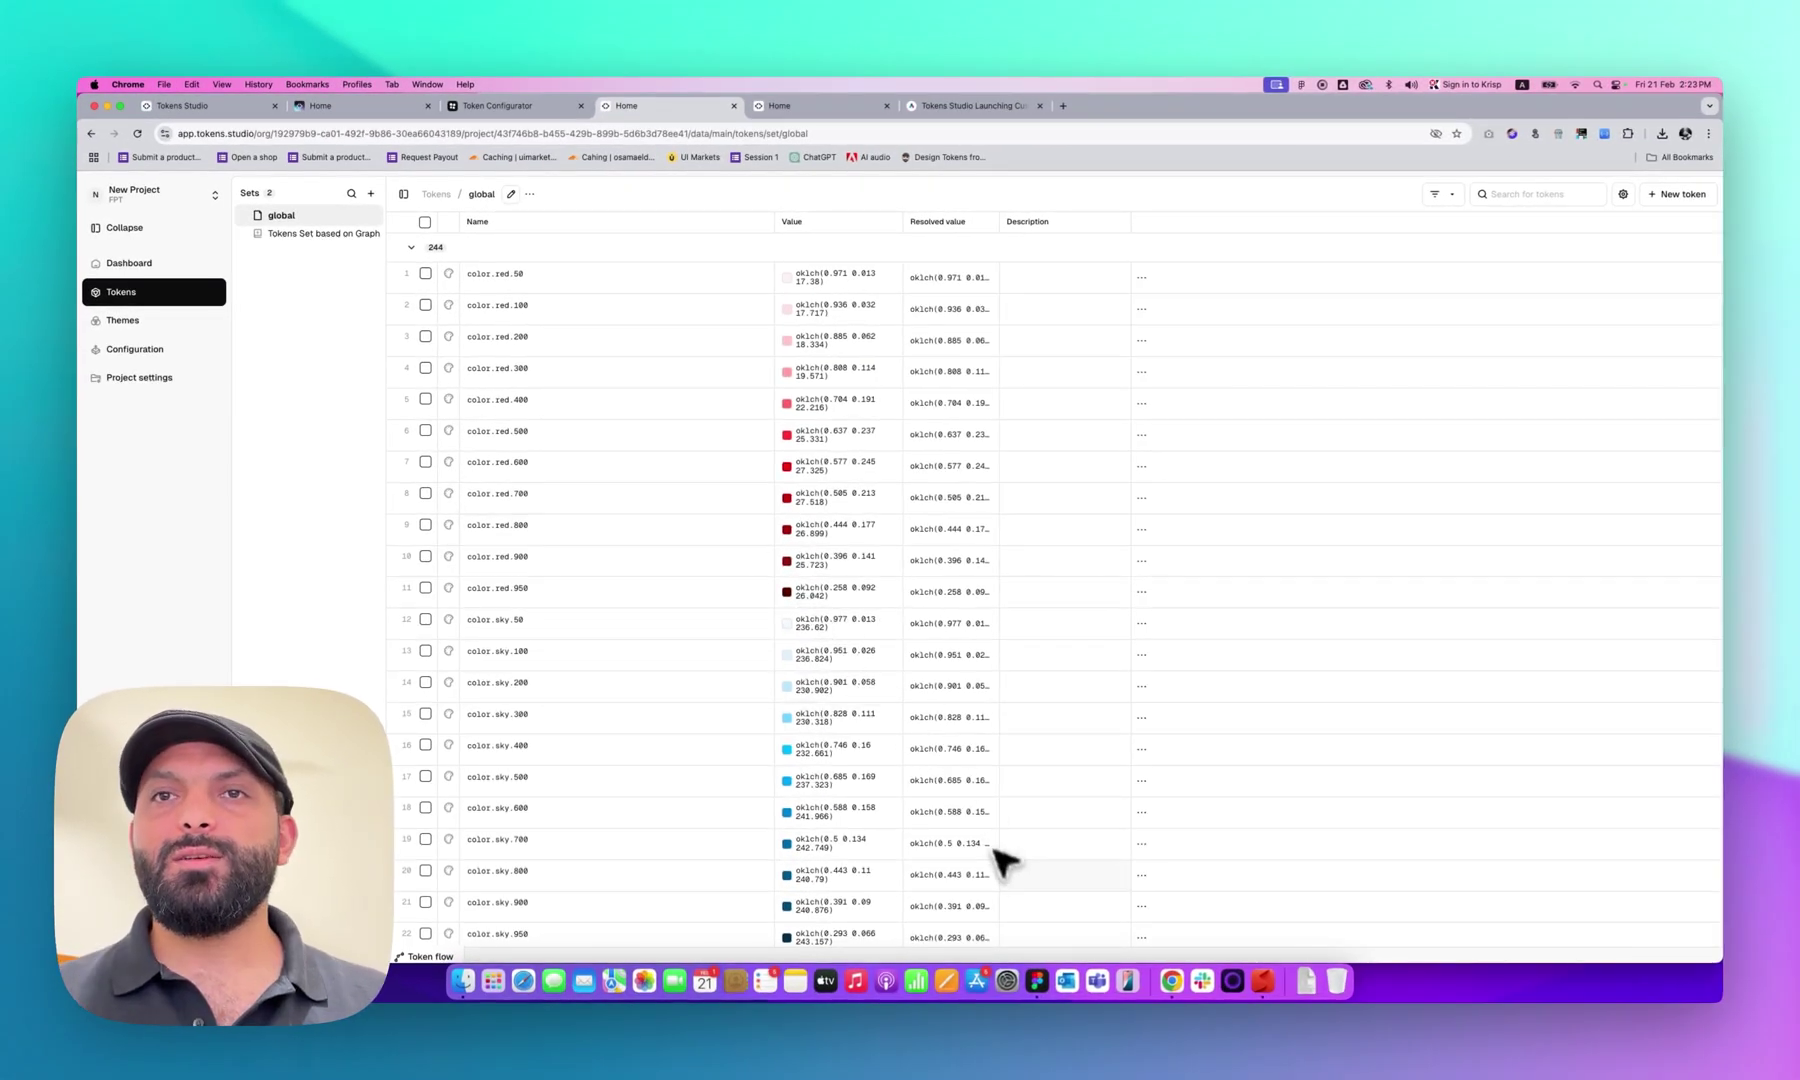
# In Figma, open Local variables and launch the Companion by Tokens Studio plugin
pyautogui.click(1038, 979)
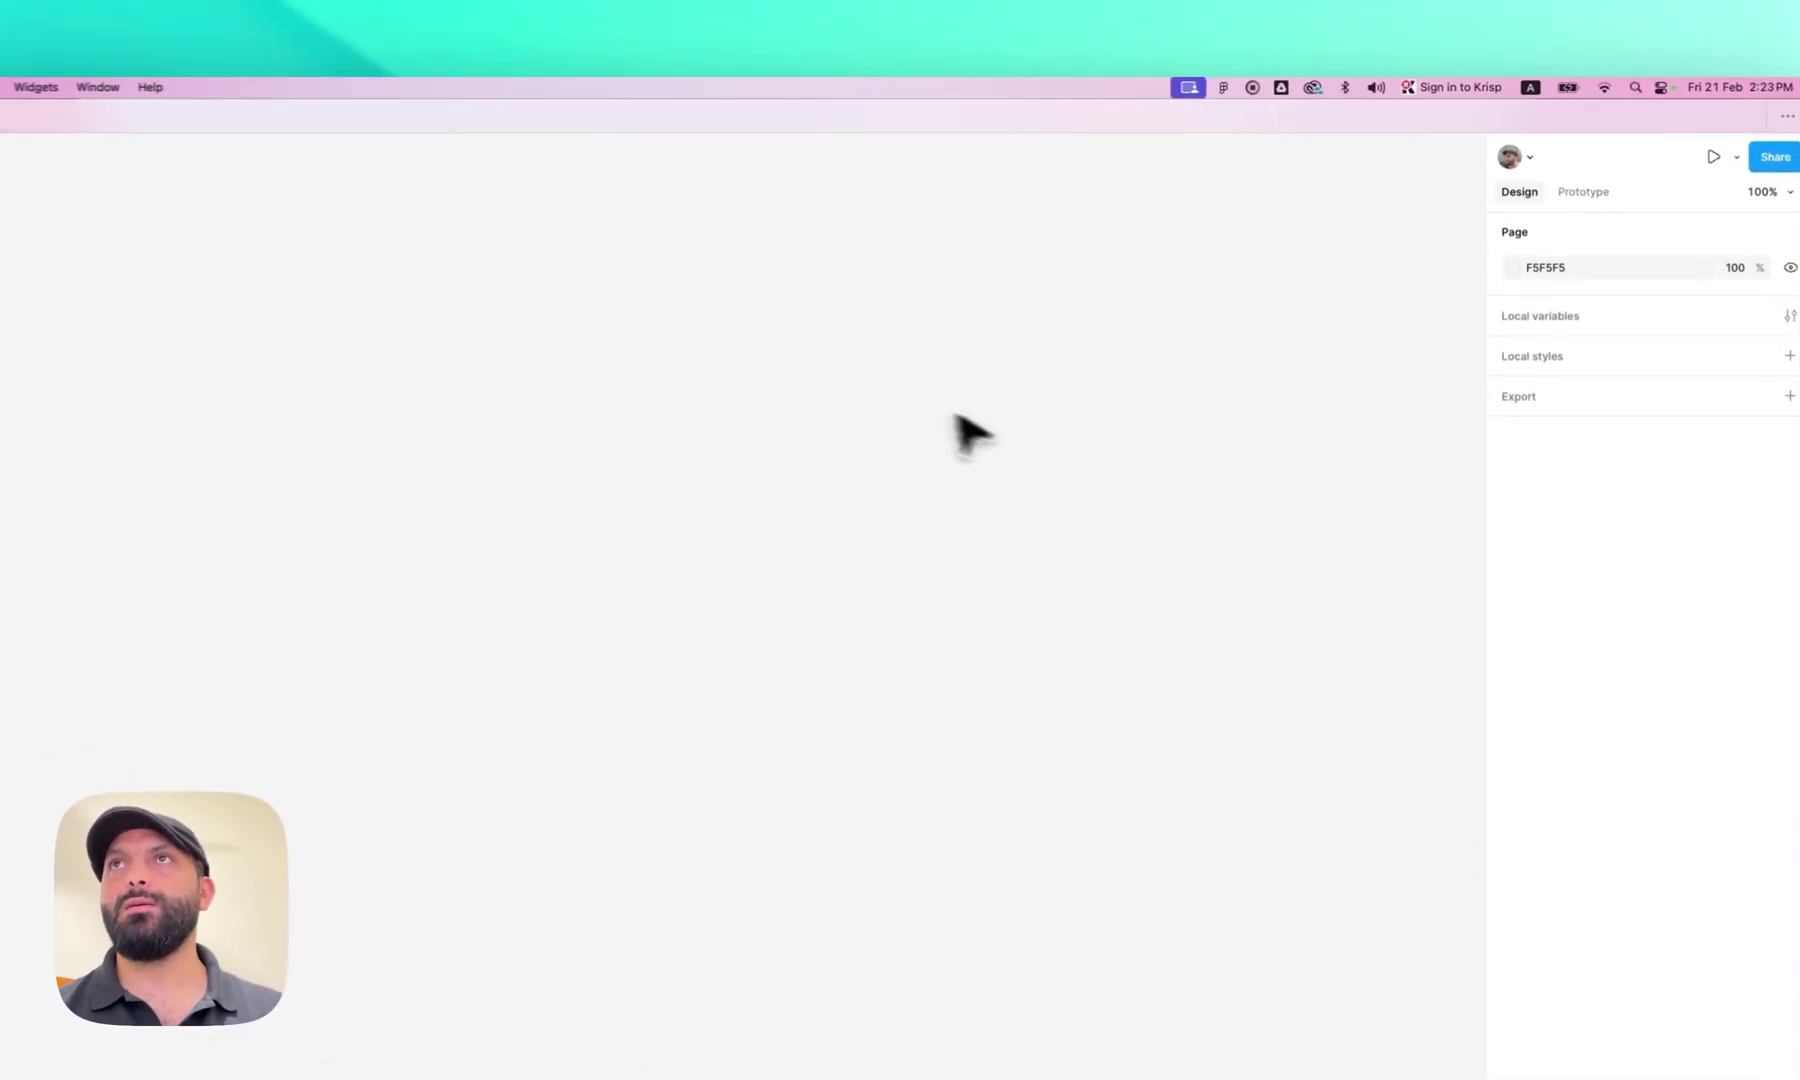
pyautogui.click(1510, 249)
pyautogui.moveTo(660, 218); pyautogui.dragTo(1181, 286)
pyautogui.click(930, 915)
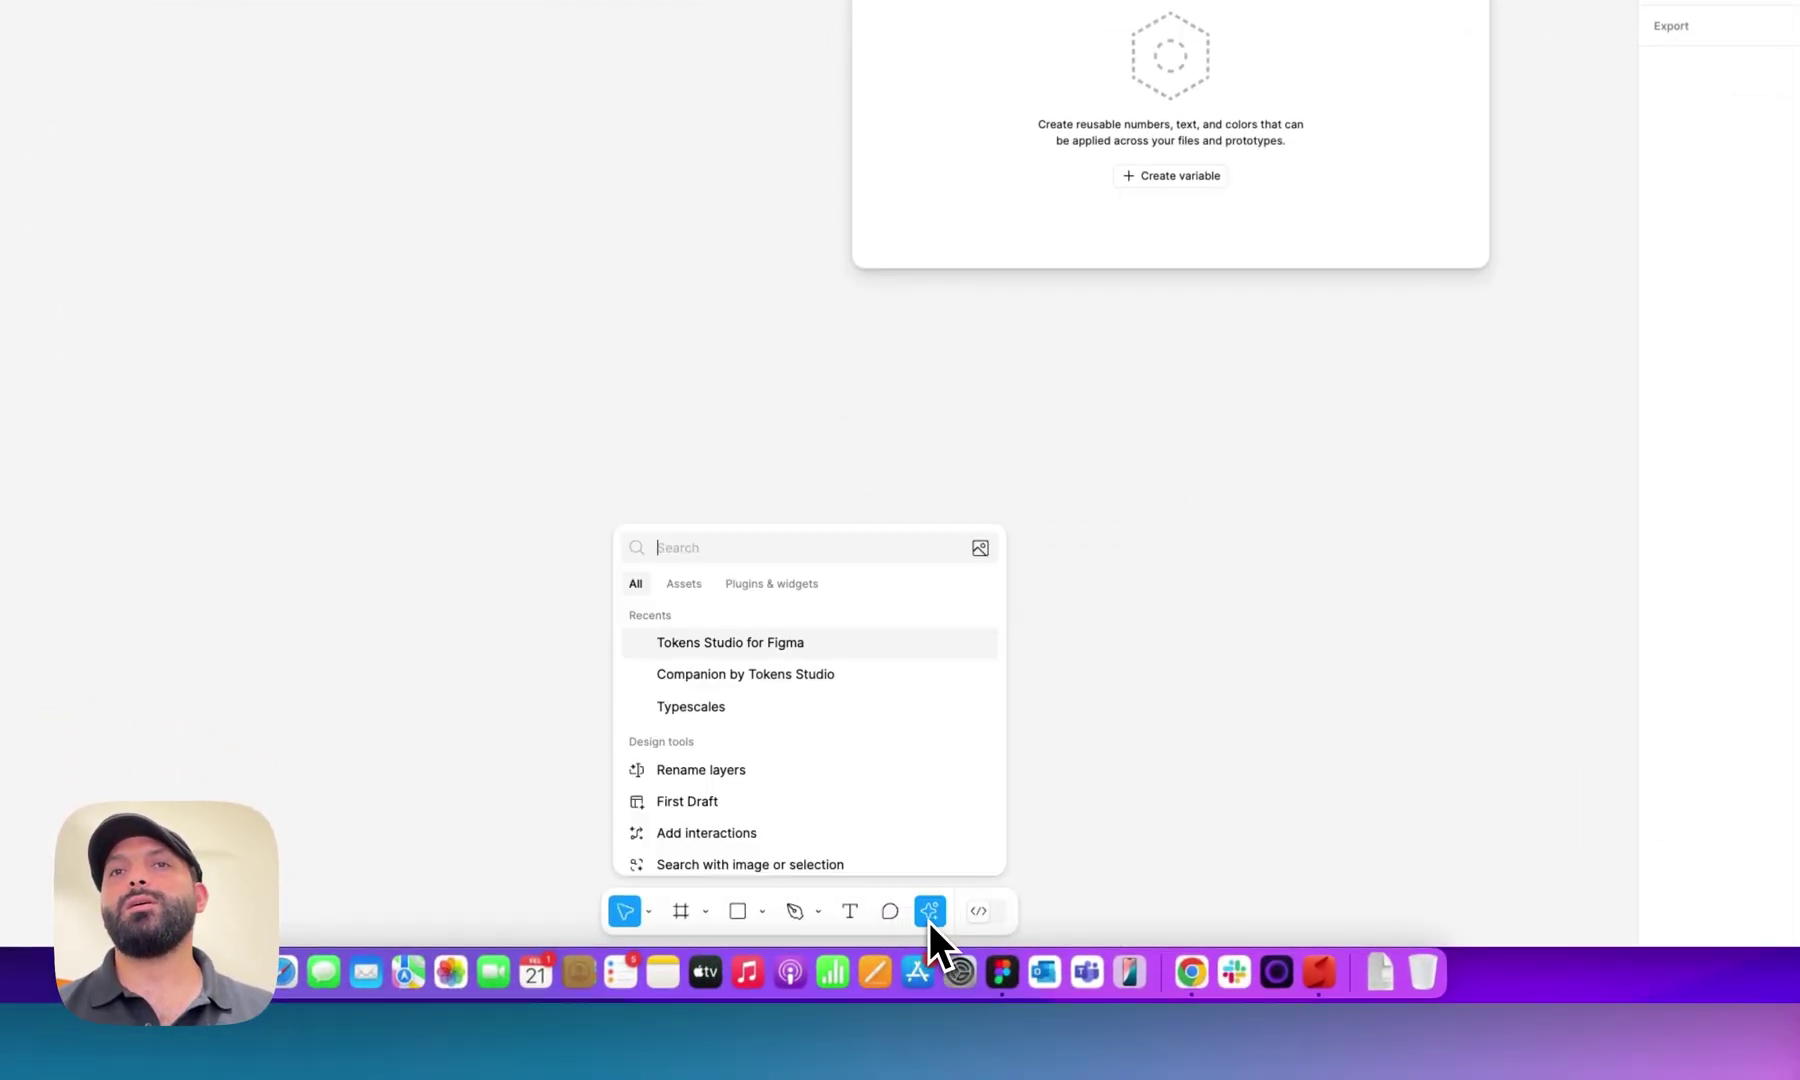
pyautogui.click(840, 953)
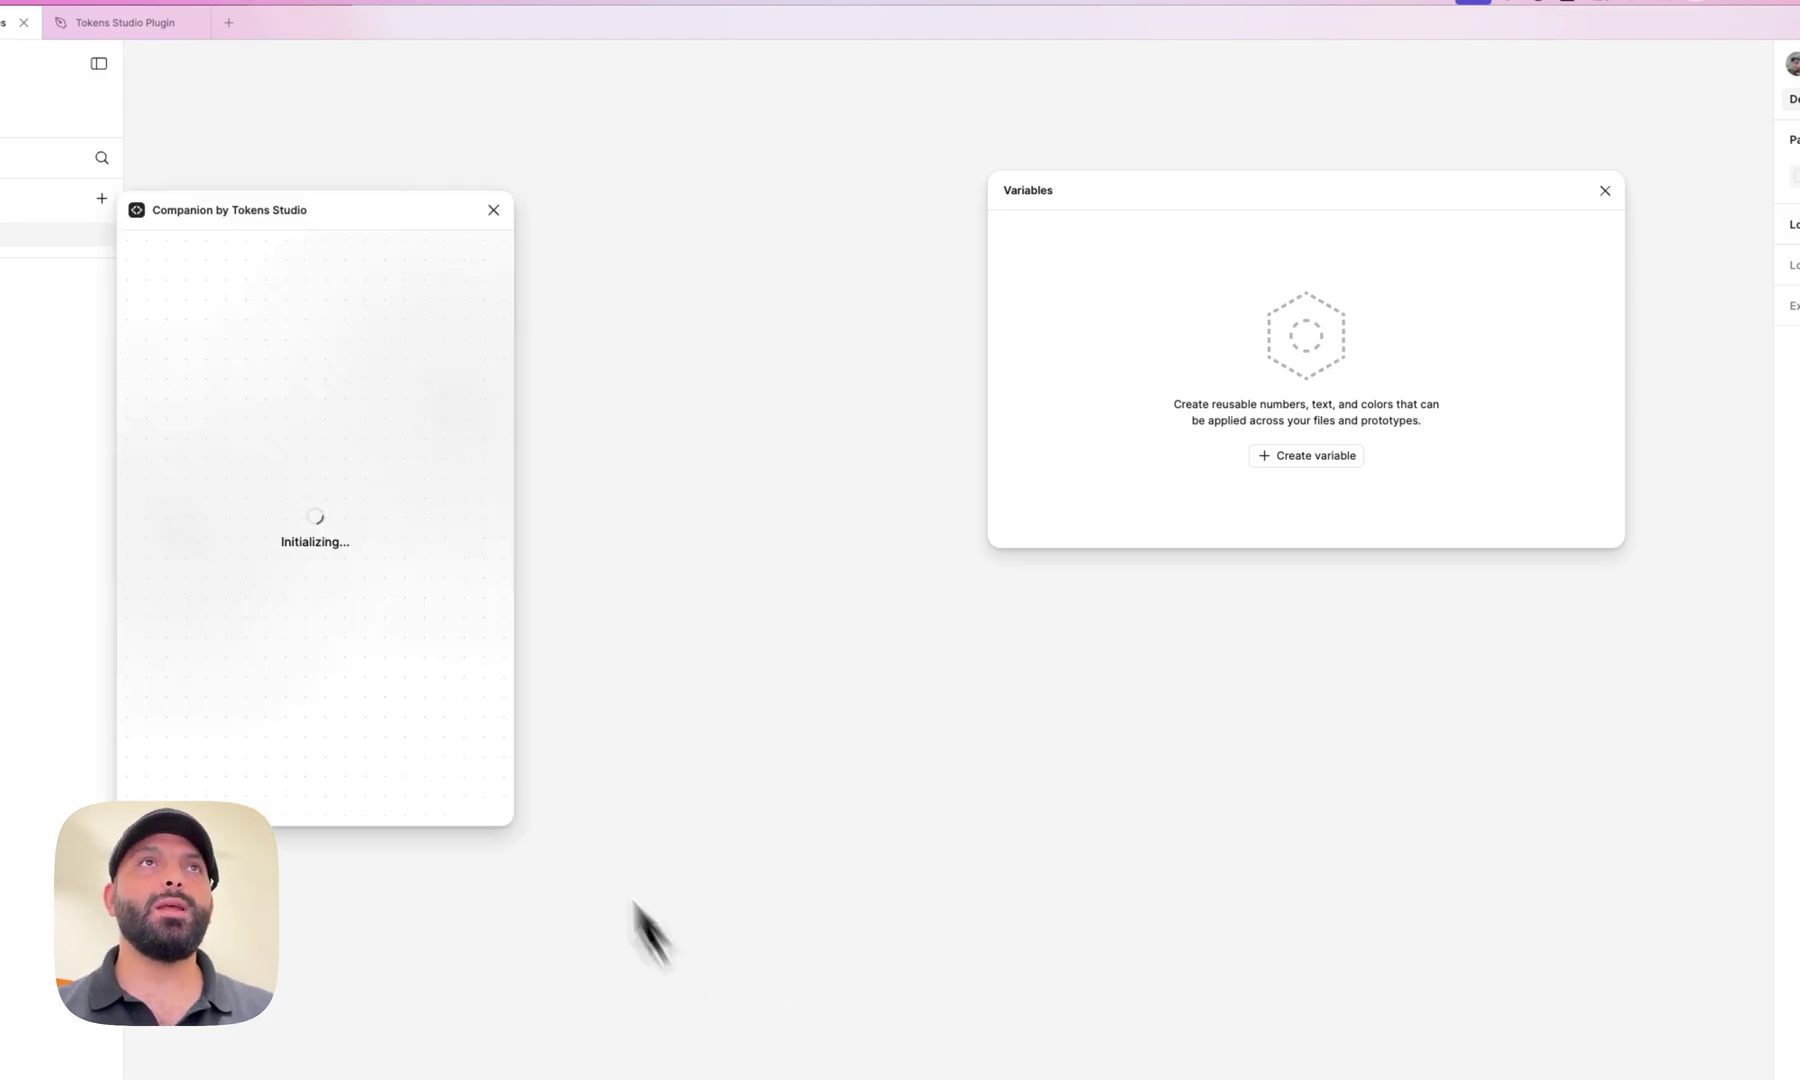
pyautogui.moveTo(374, 222); pyautogui.dragTo(442, 217)
# Load FPT > New Project tokens and create the BrandA collection of 244 variables
pyautogui.click(384, 421)
pyautogui.click(358, 452)
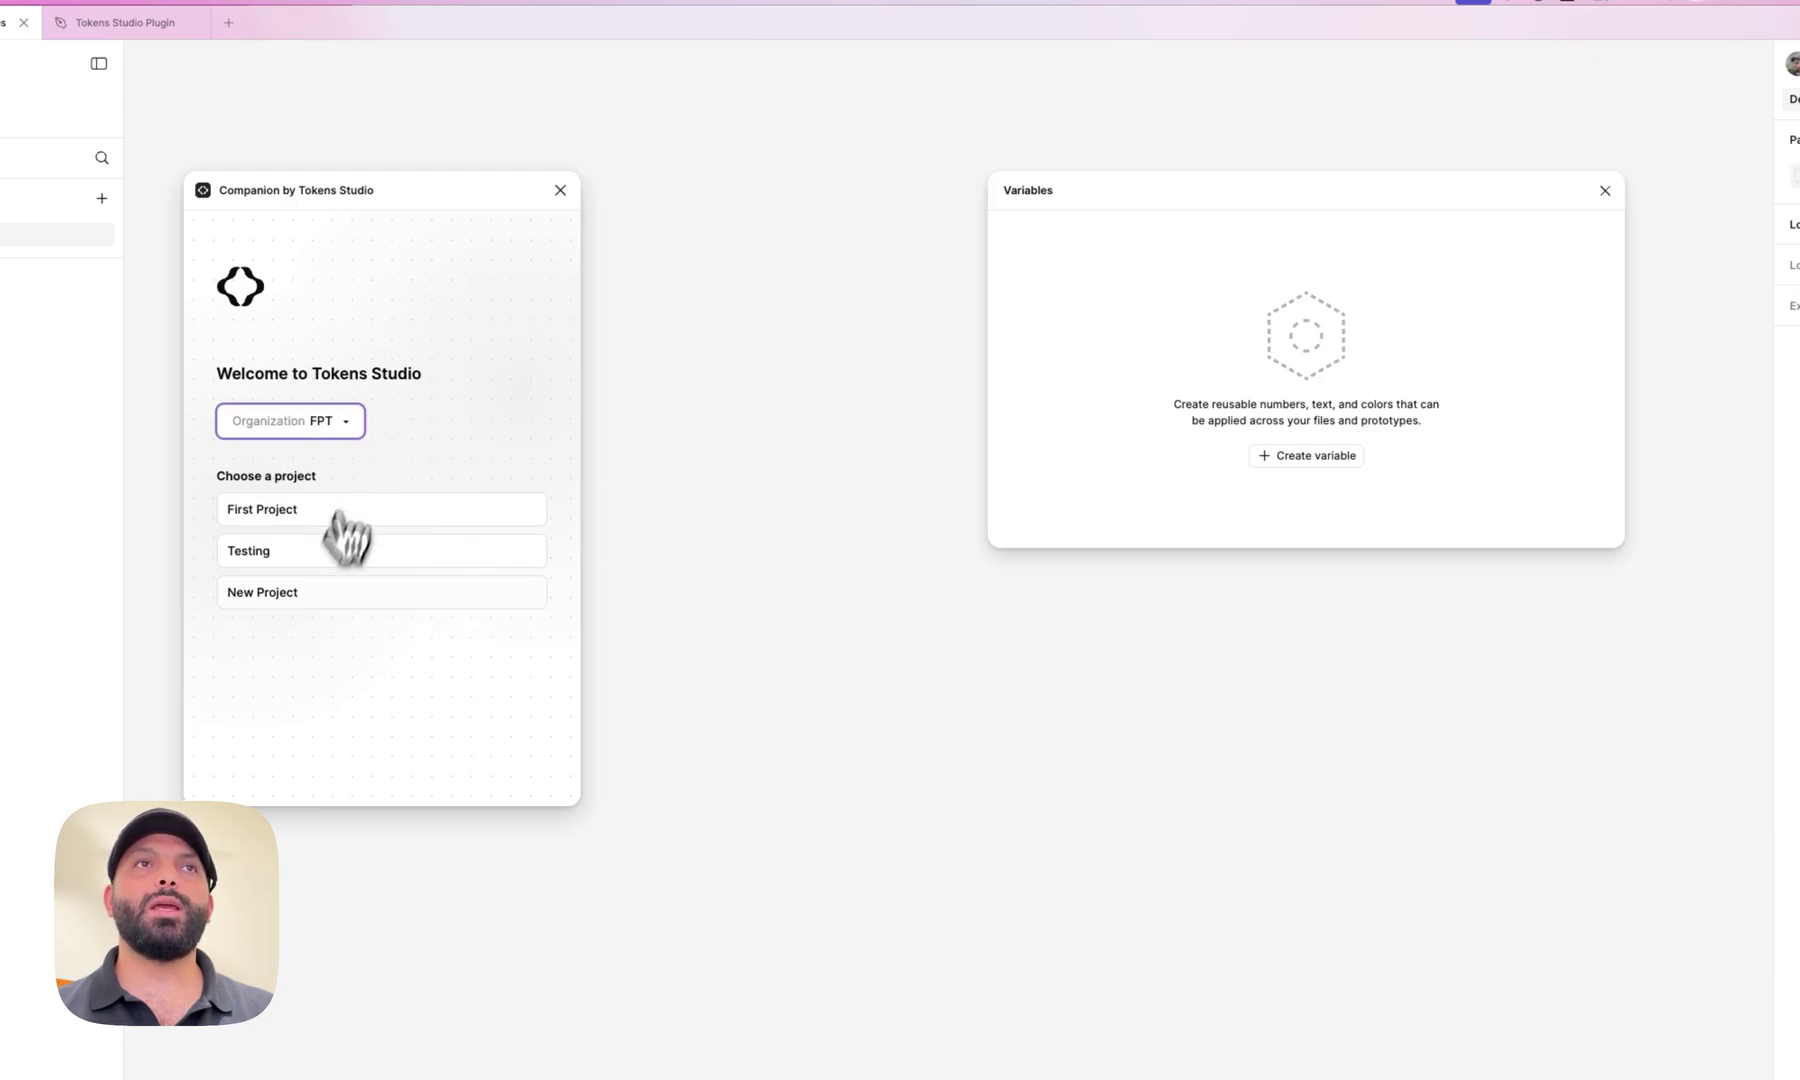
pyautogui.click(290, 598)
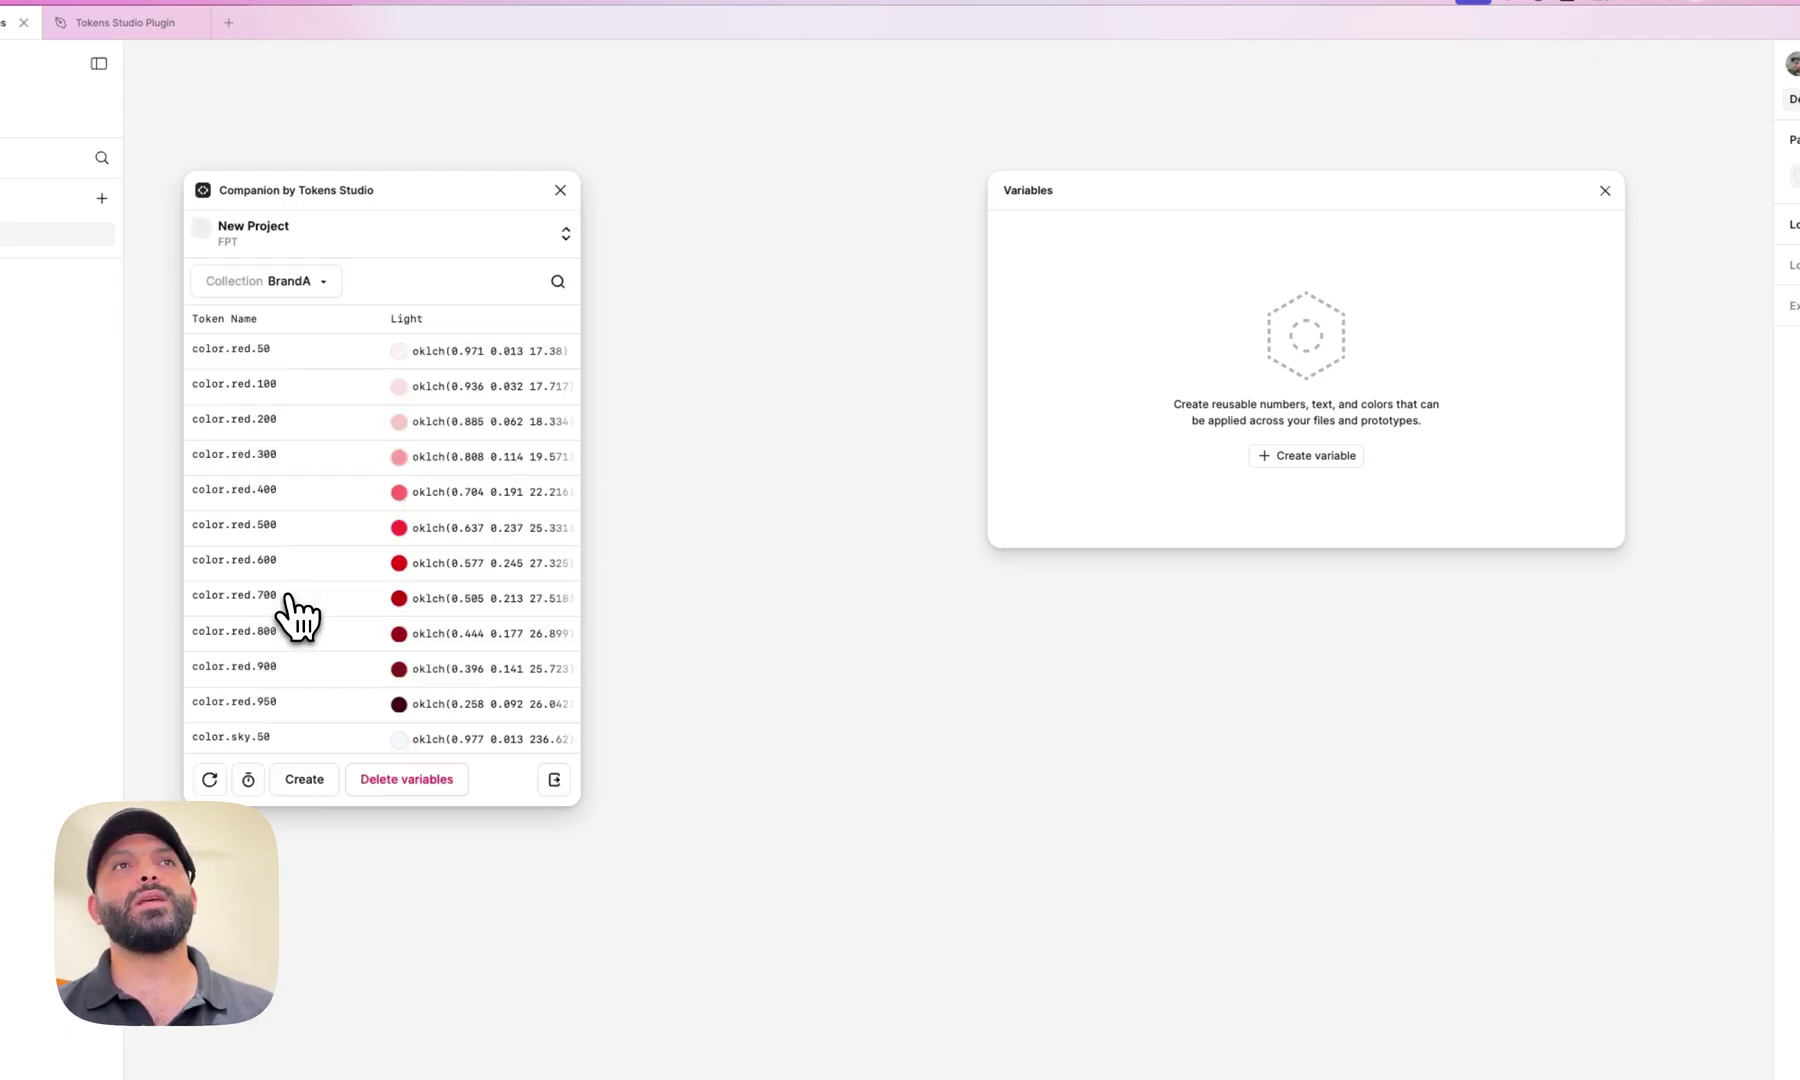
pyautogui.scroll(-5, 314, 560)
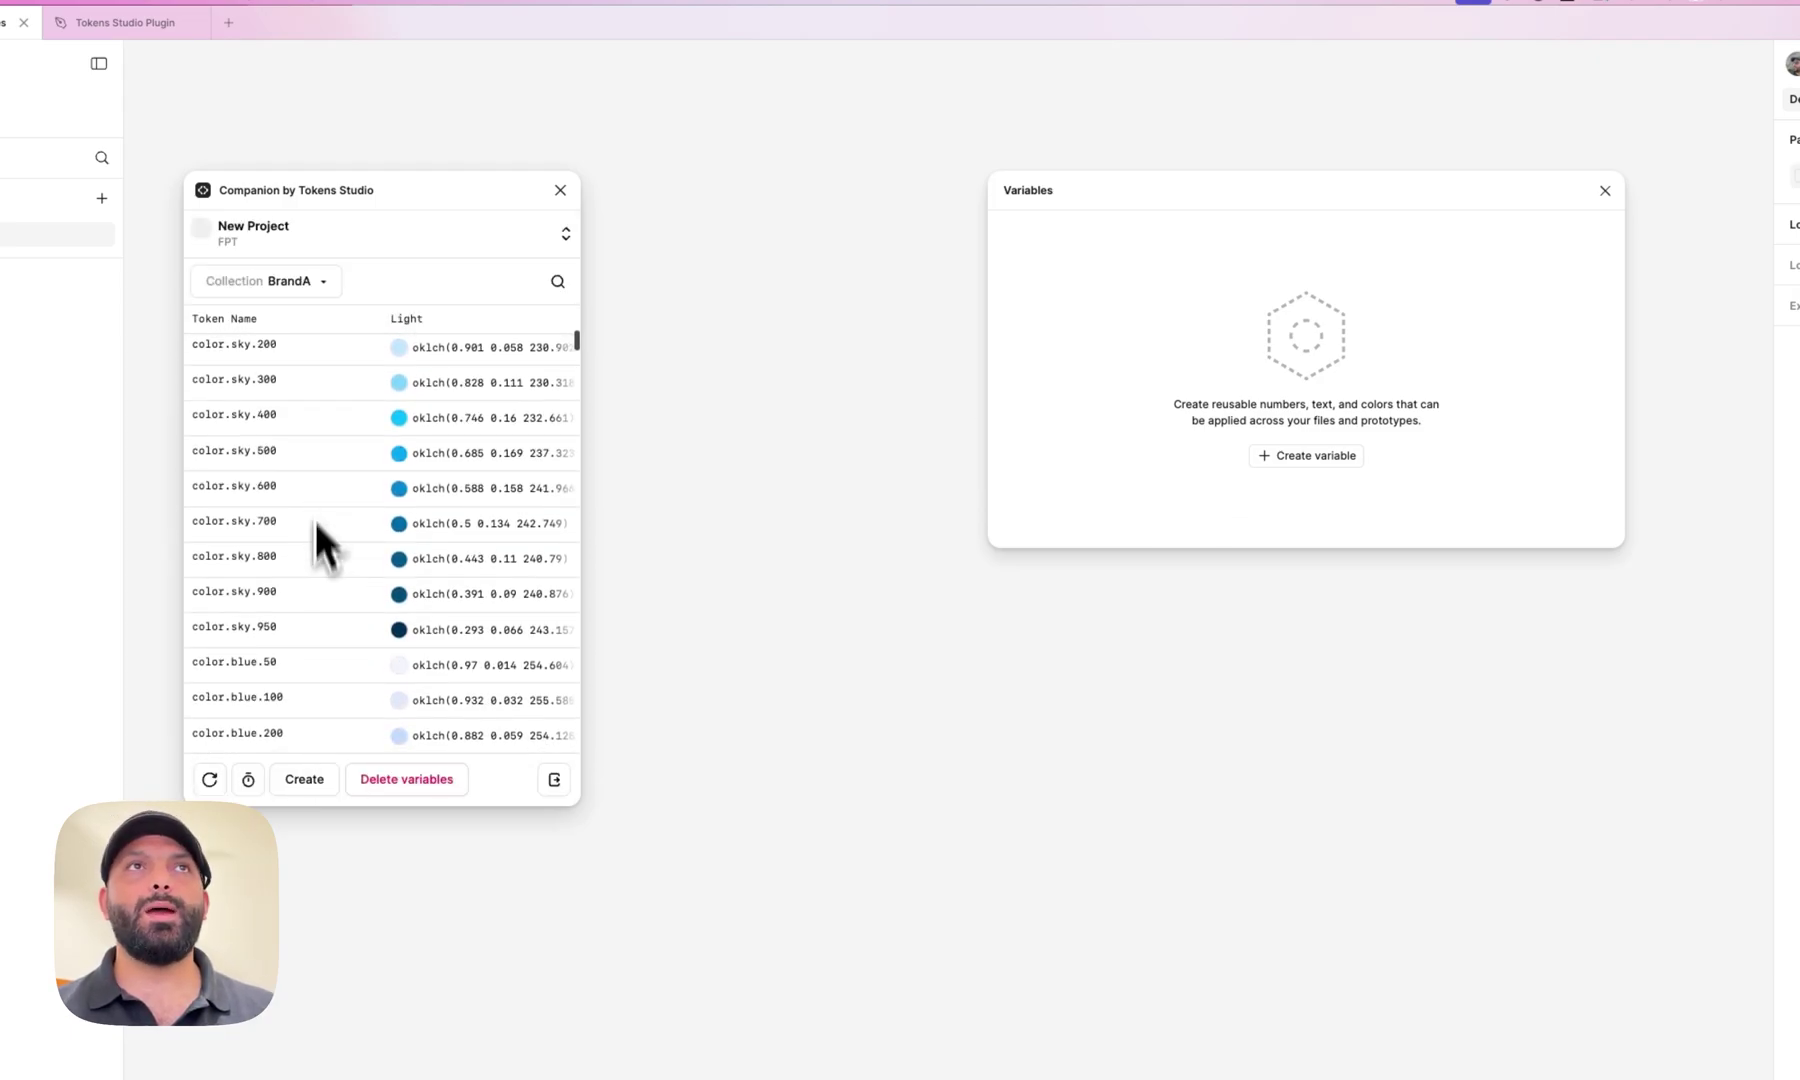
pyautogui.click(306, 292)
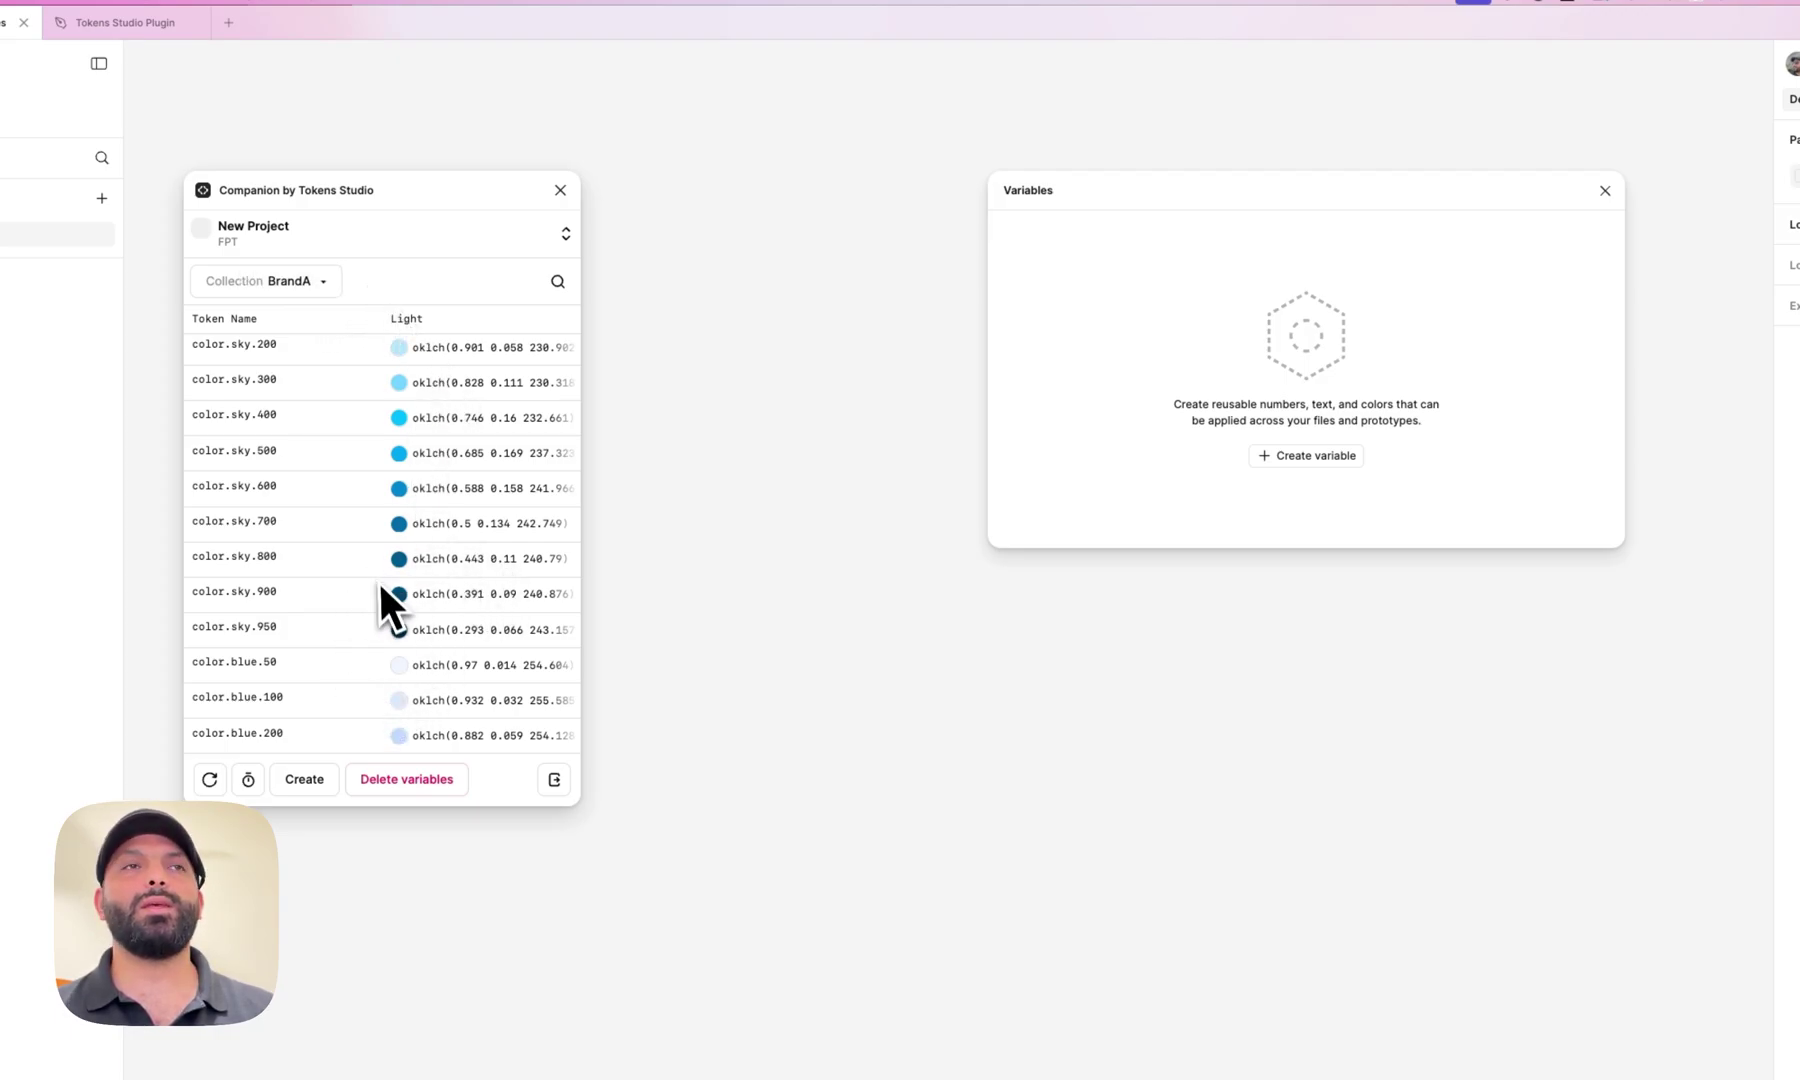
pyautogui.click(300, 781)
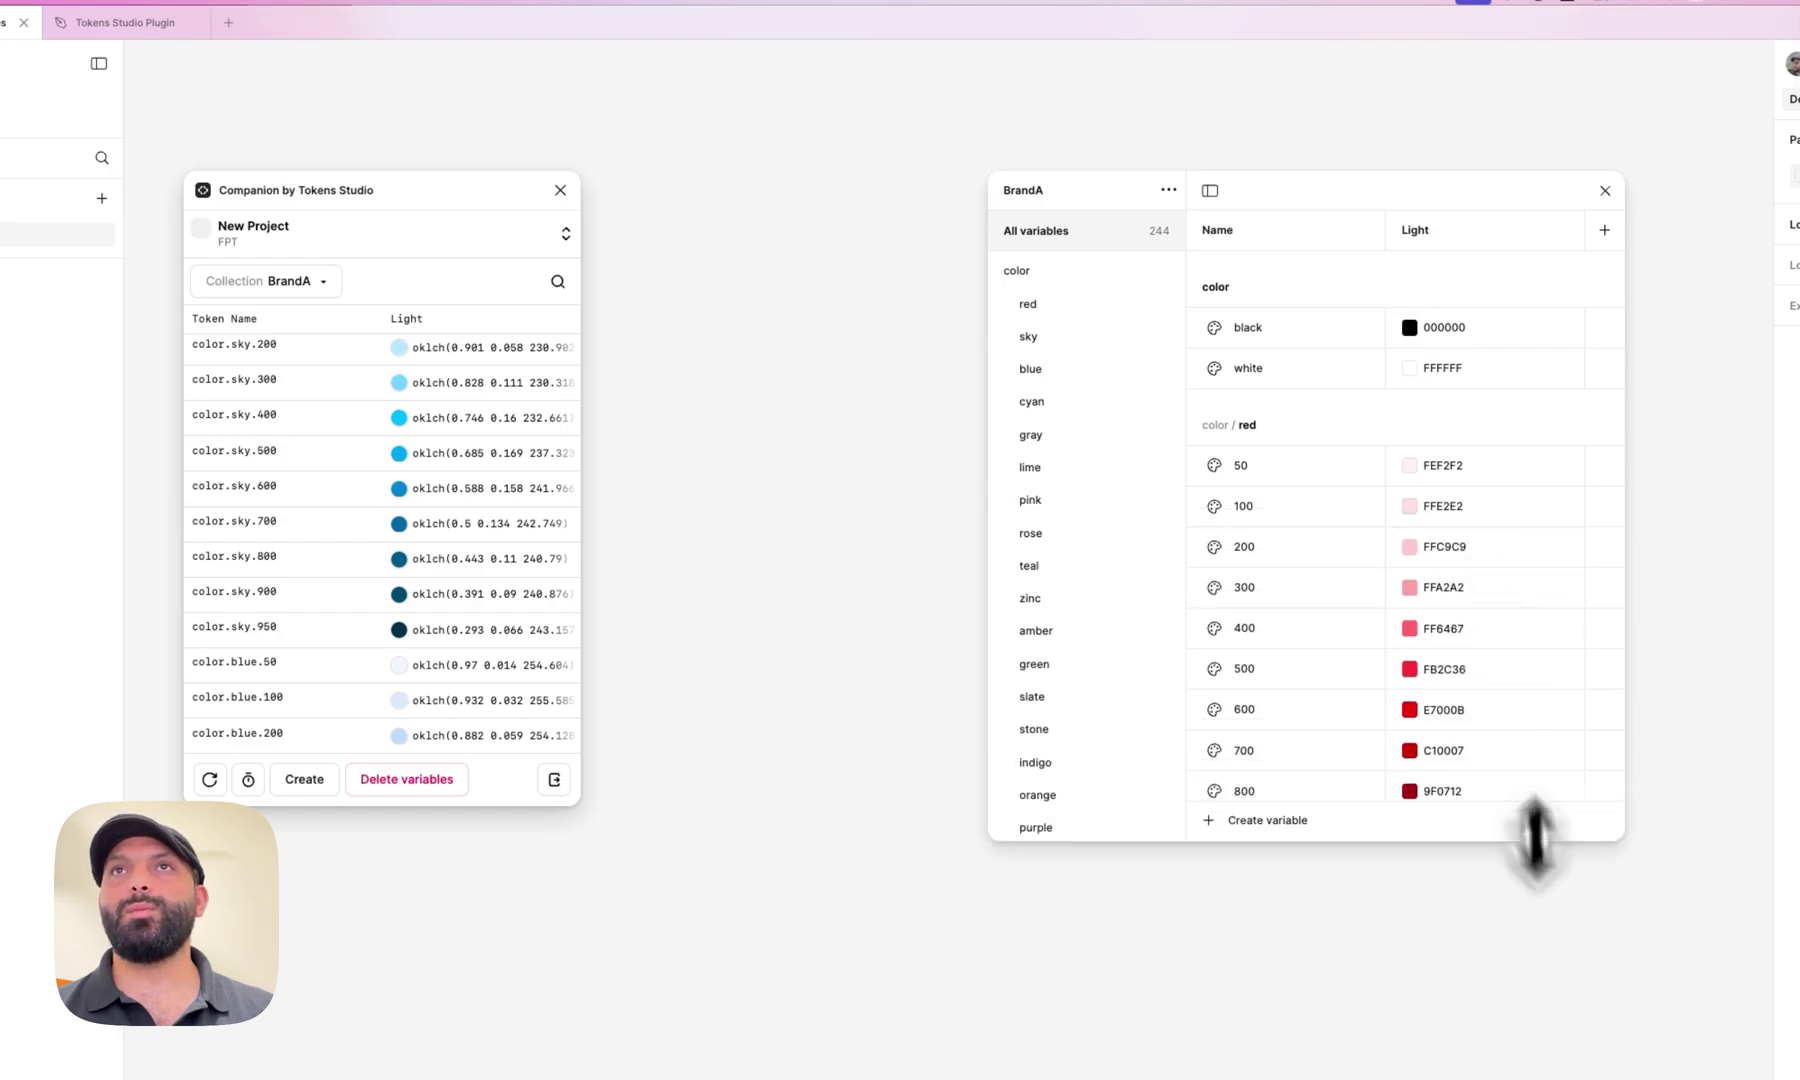
# Draw a 146×148 Frame 1 and search the library fill variables for 'color/re'
pyautogui.scroll(-5, 1525, 800)
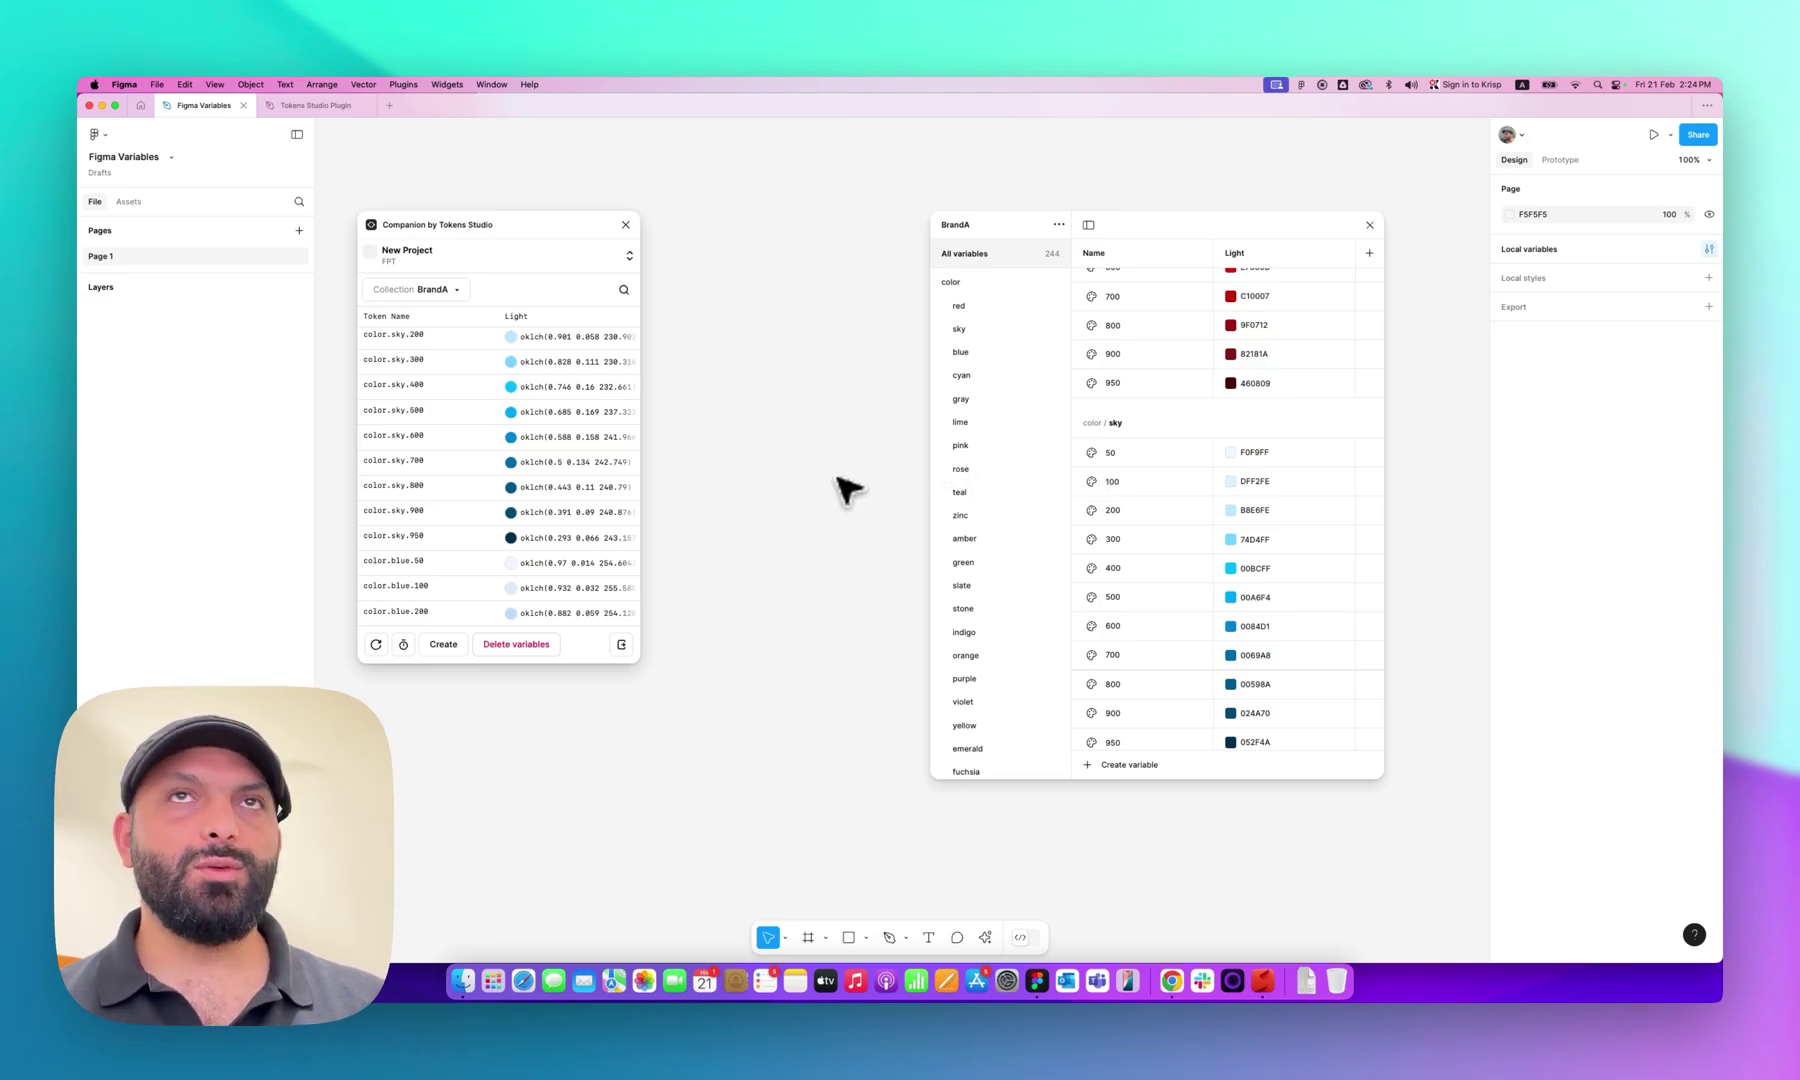
pyautogui.press('f')
pyautogui.moveTo(747, 406); pyautogui.dragTo(849, 509)
pyautogui.scroll(5, 1245, 507)
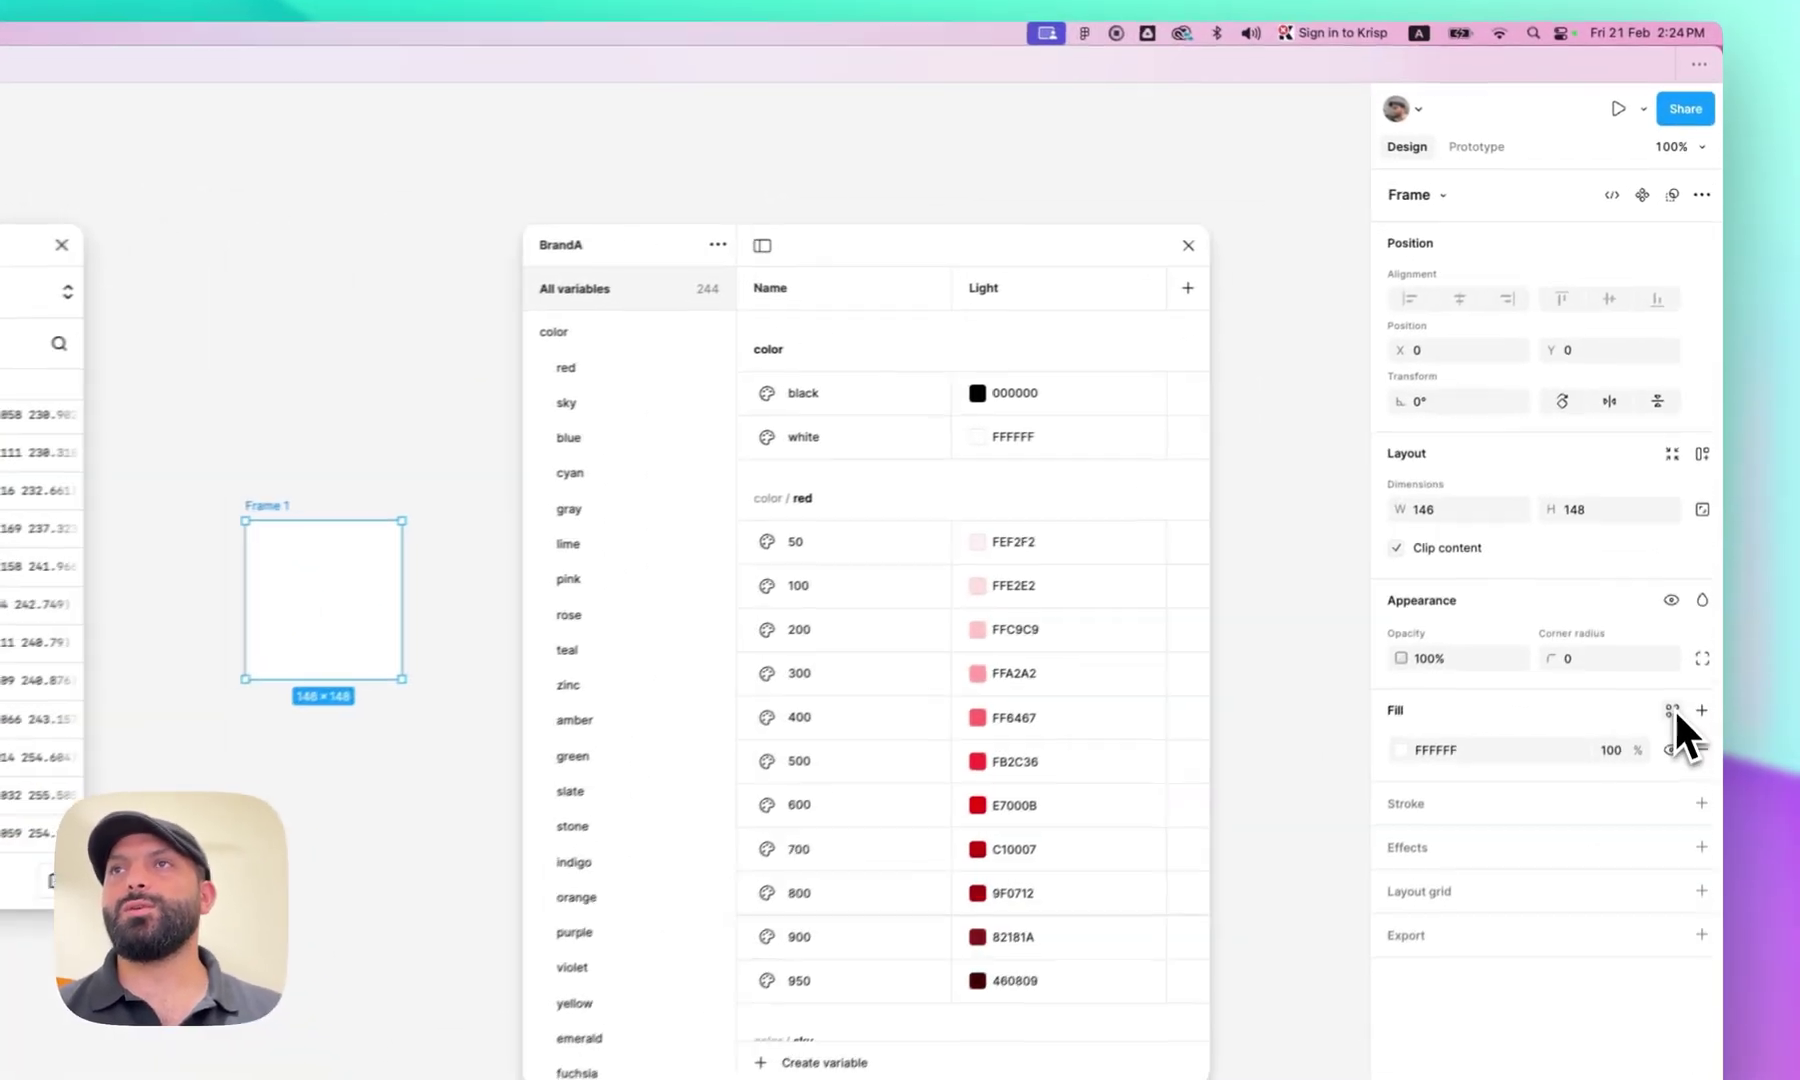
pyautogui.click(1689, 532)
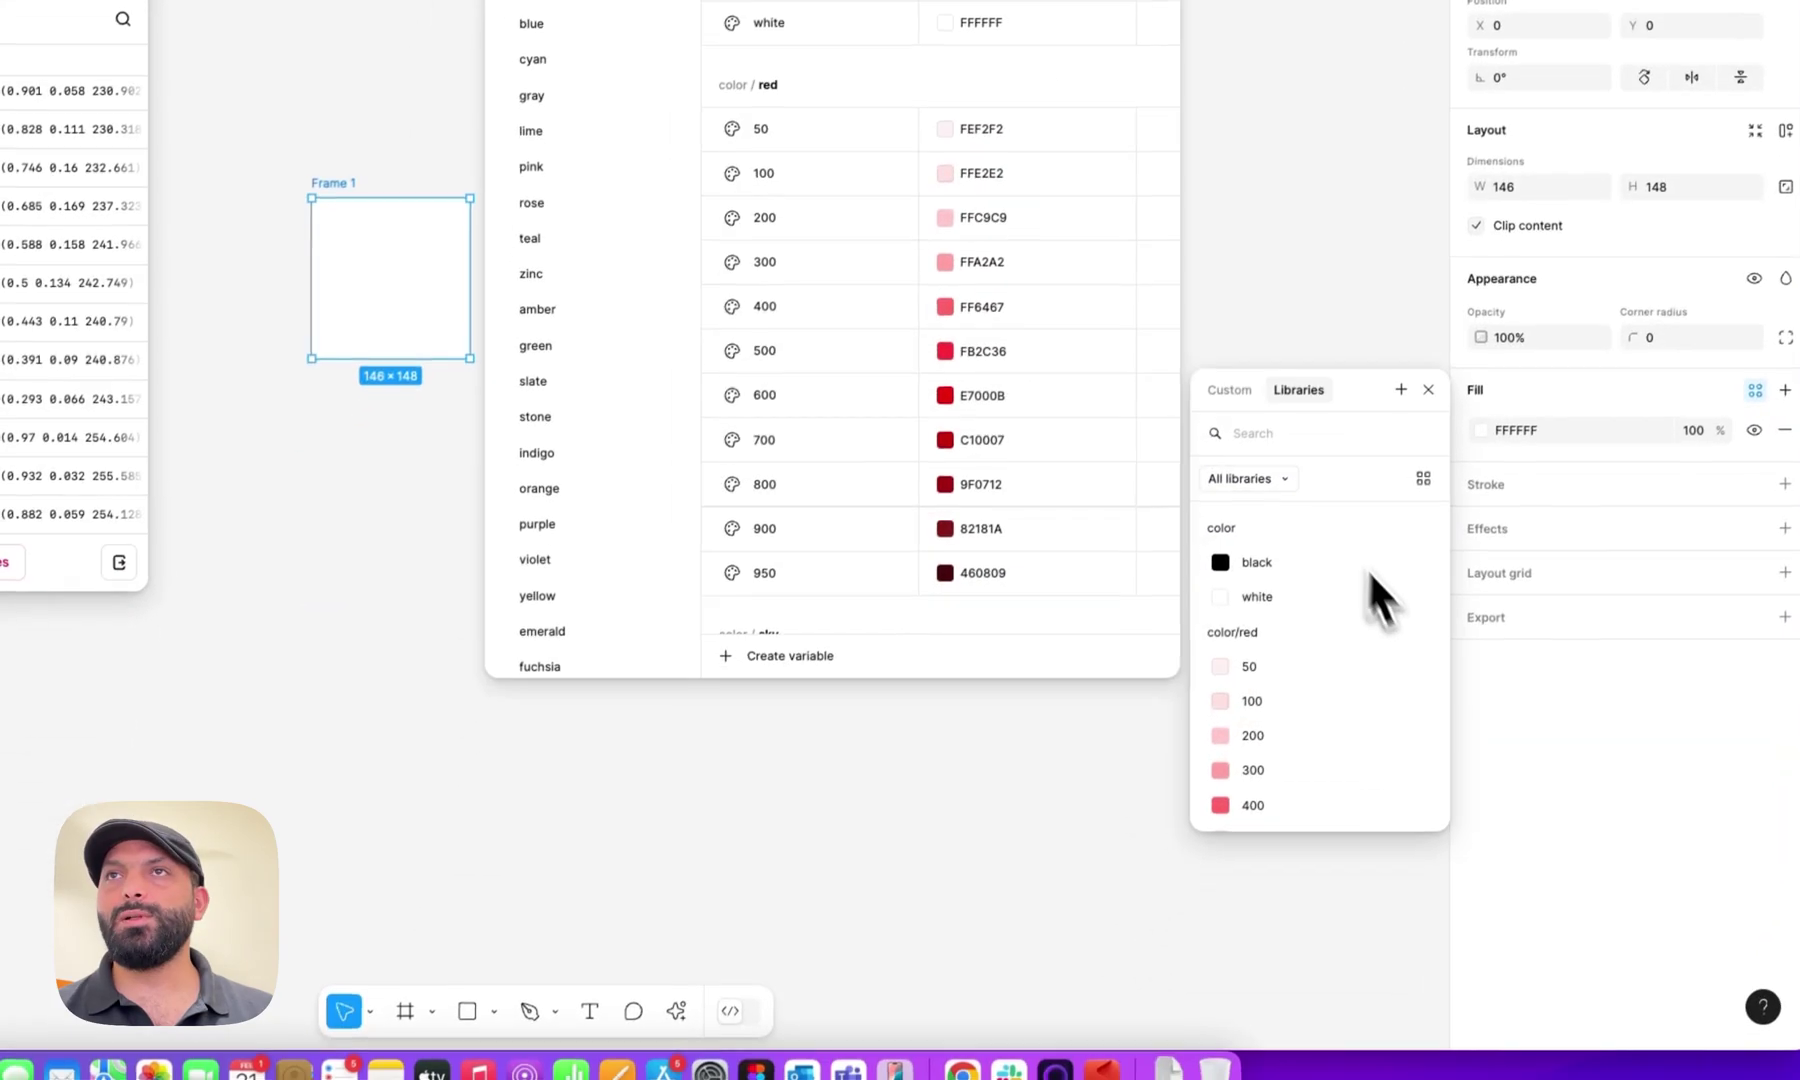
pyautogui.click(1182, 759)
pyautogui.write('color/red')
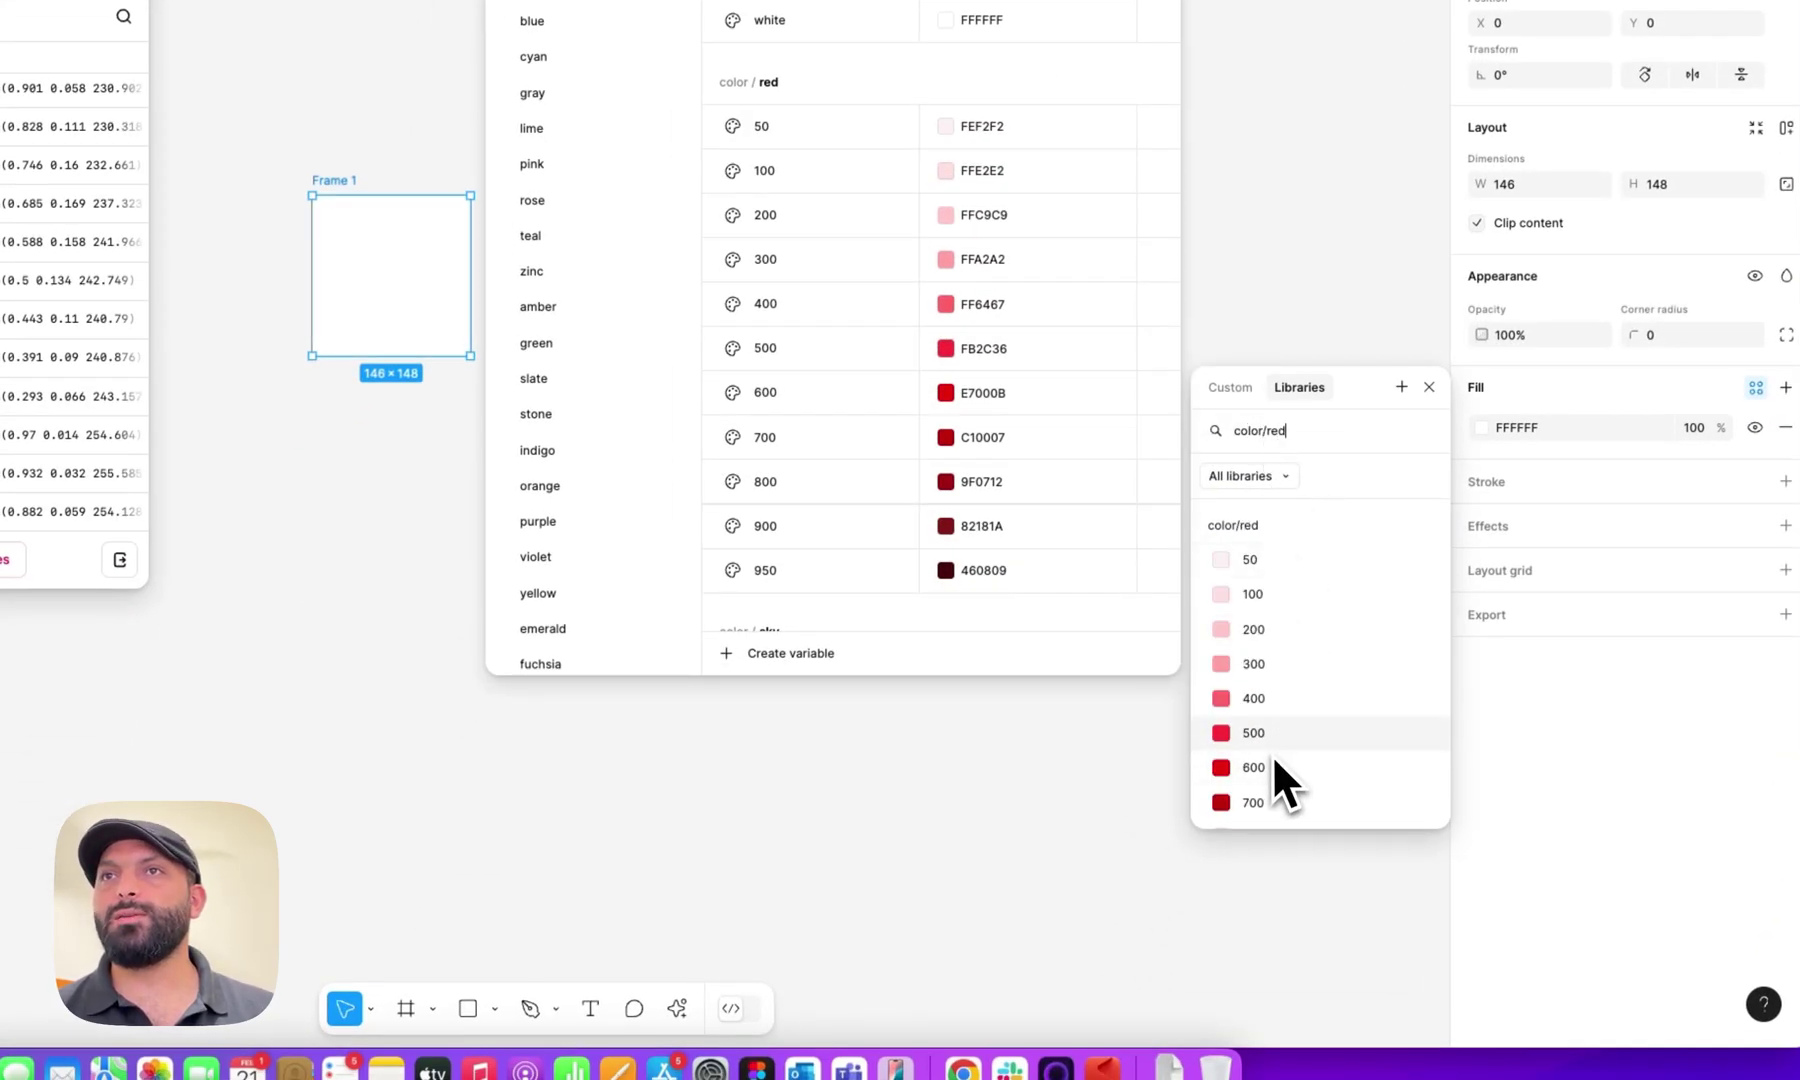
# Fill Frame 1 with color/red/500, then change the color.red.500 token to blue #537de8
pyautogui.click(1273, 740)
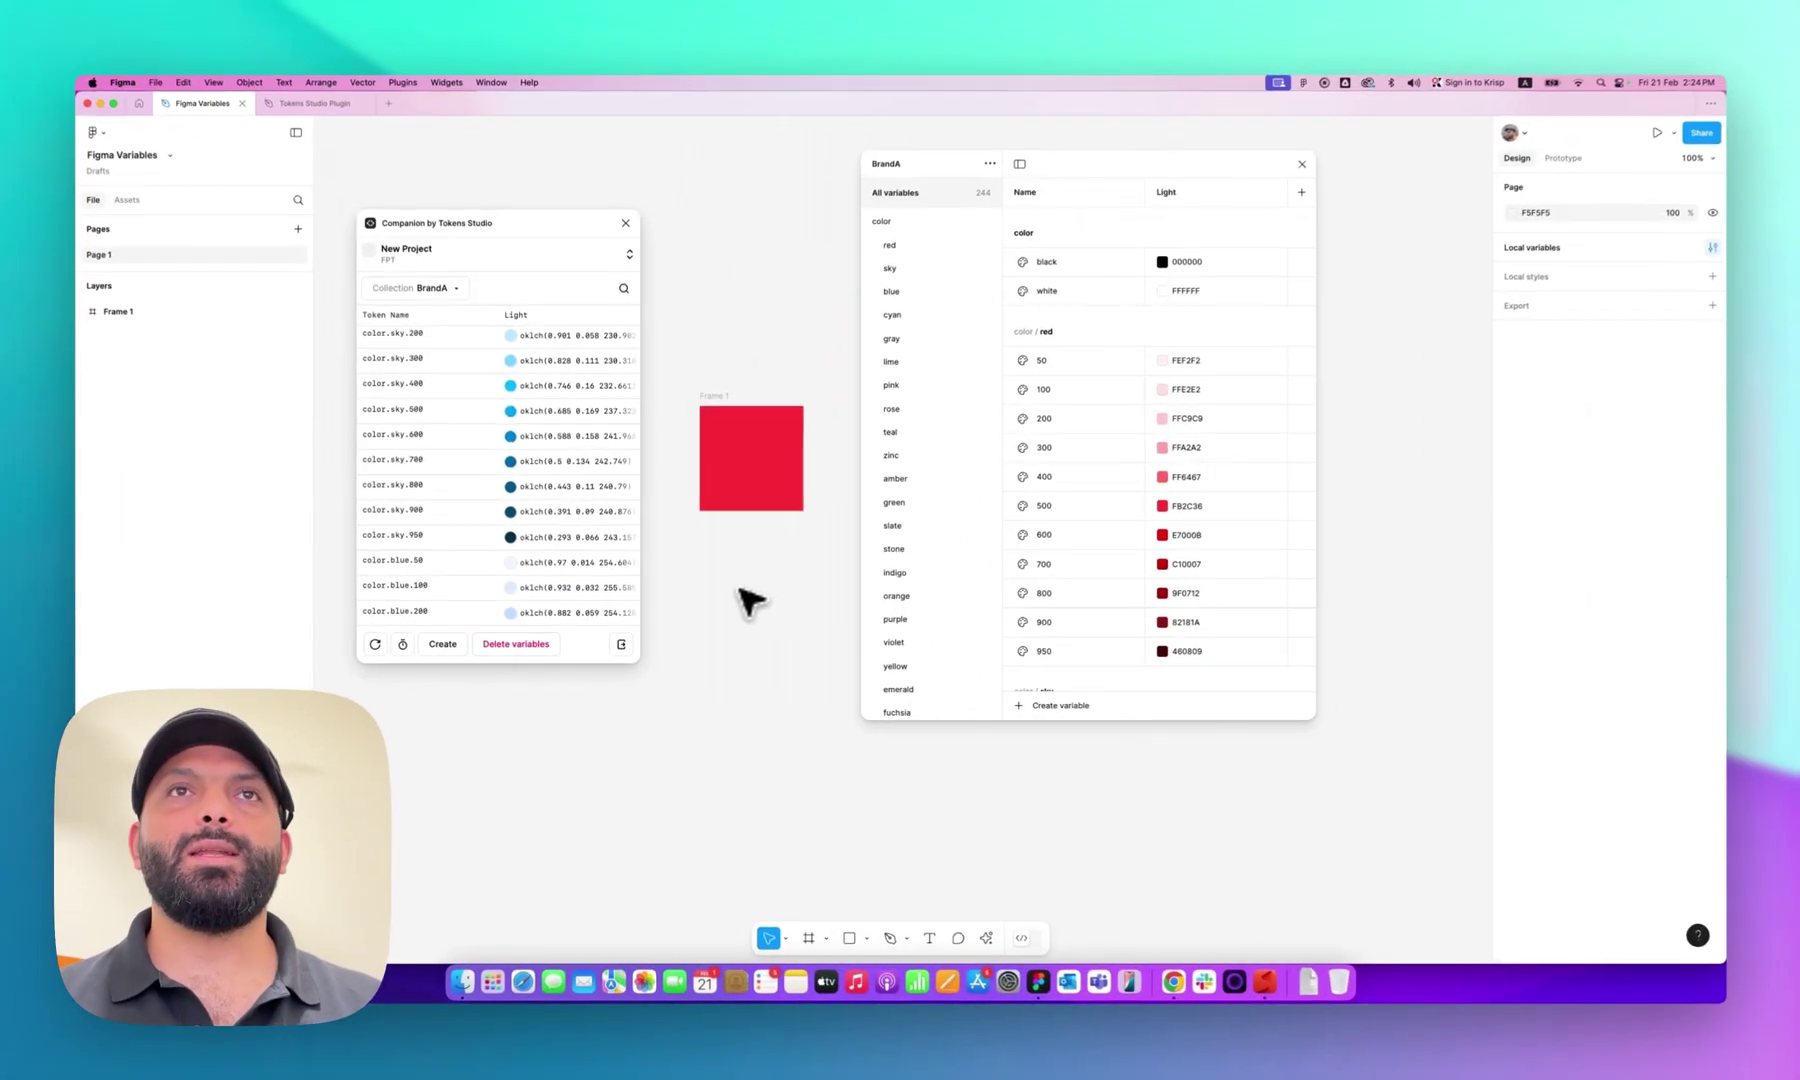
pyautogui.press('super+Tab')
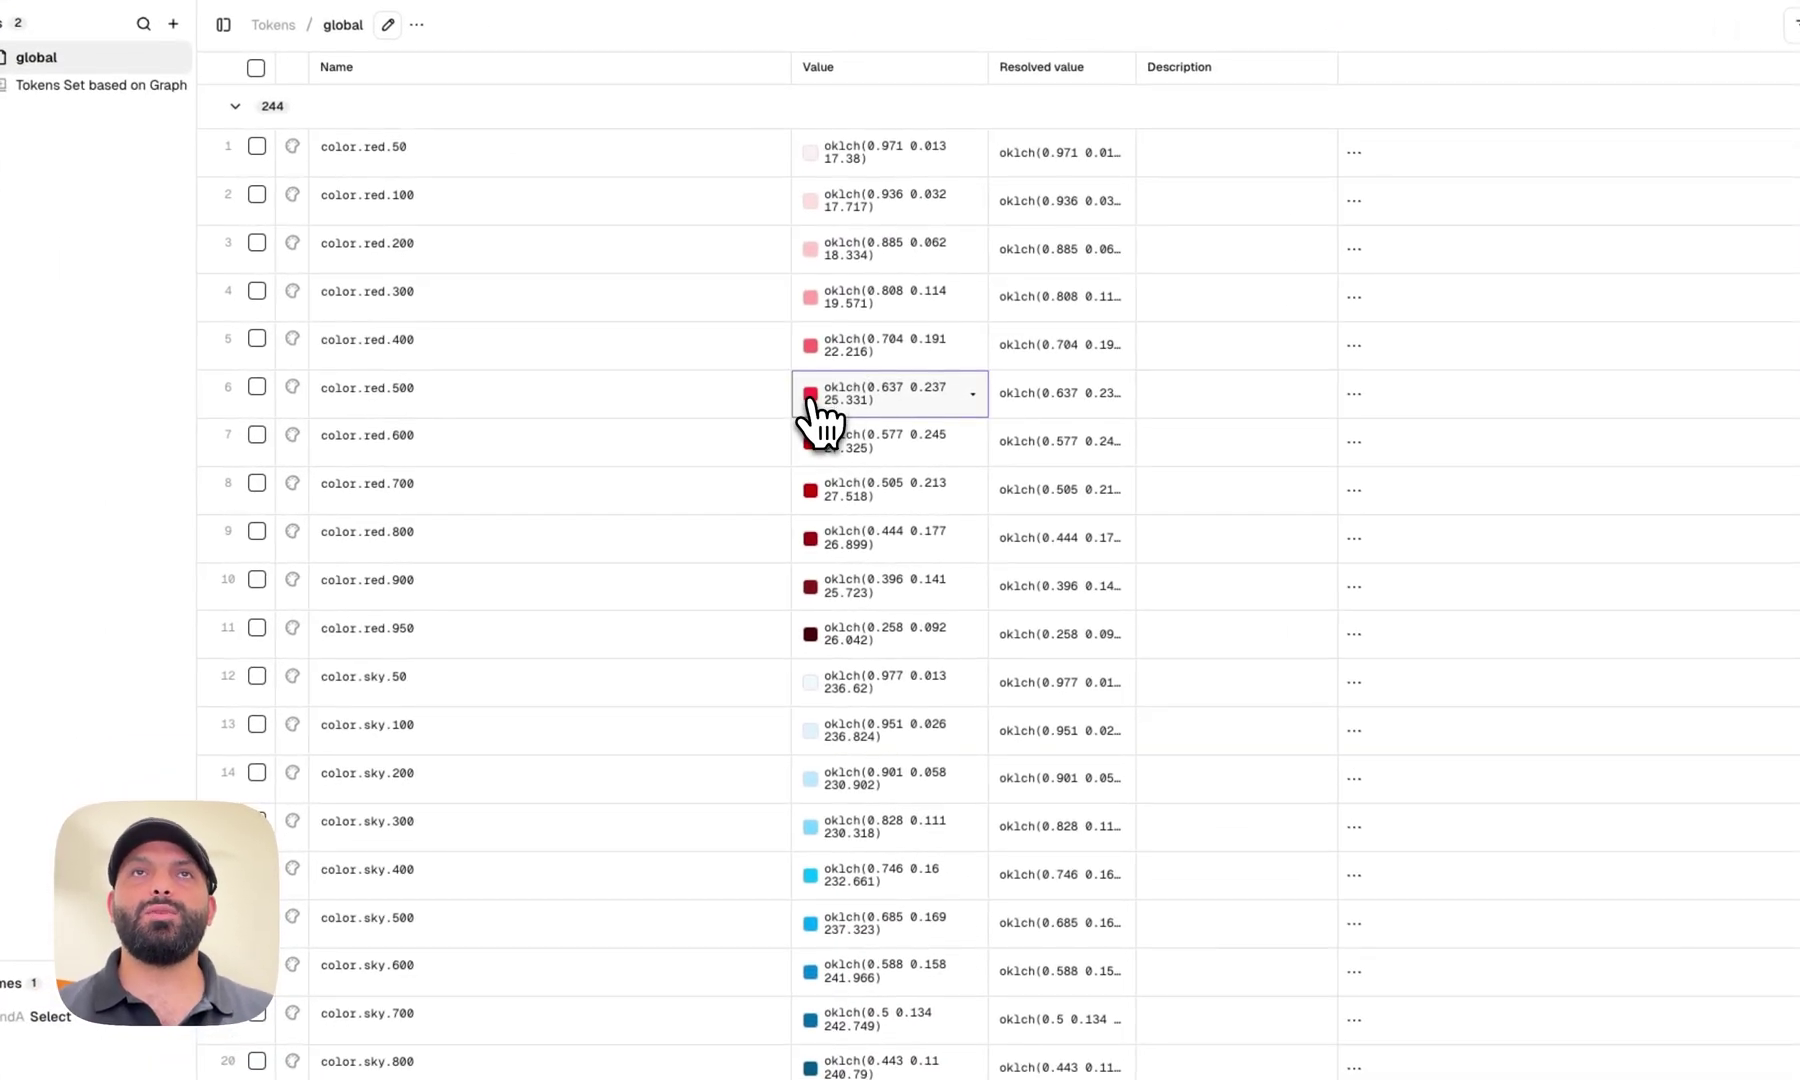
pyautogui.click(785, 439)
pyautogui.click(760, 453)
pyautogui.click(762, 465)
pyautogui.click(762, 465)
pyautogui.click(783, 647)
pyautogui.click(806, 495)
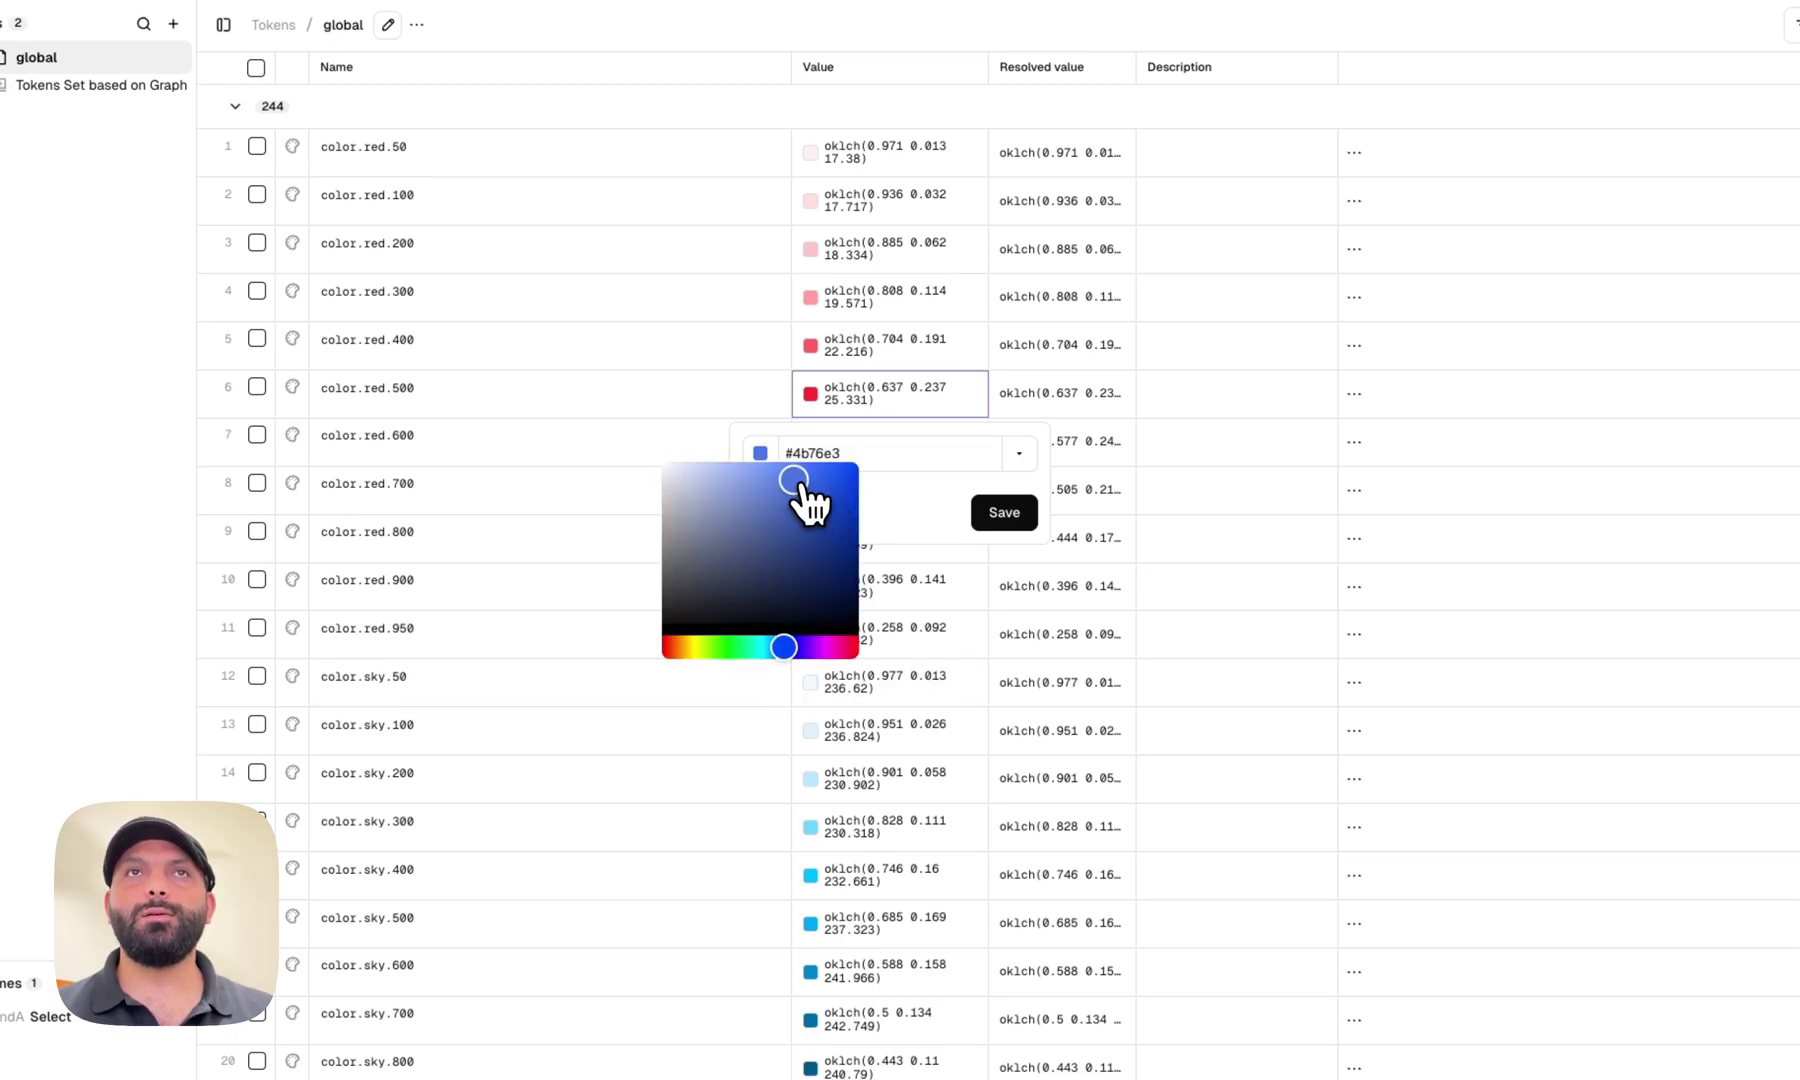
pyautogui.click(1004, 513)
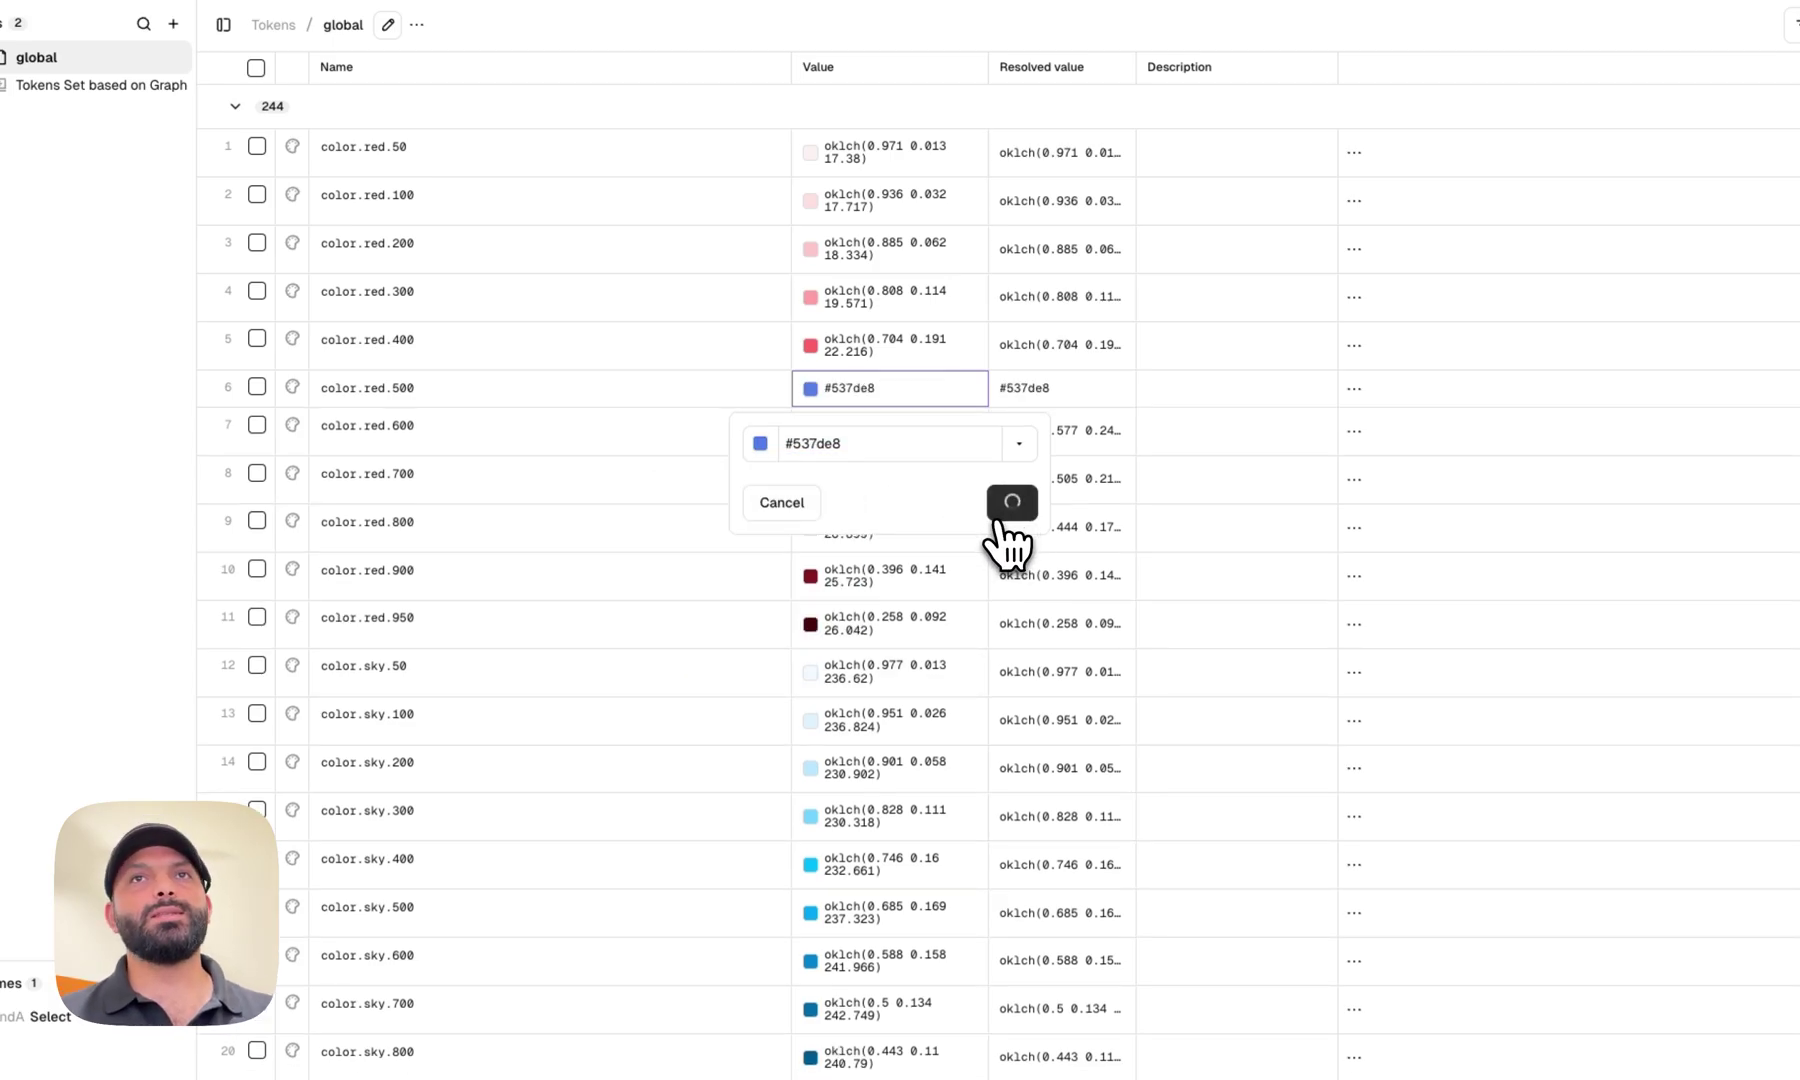
pyautogui.press('super+Tab')
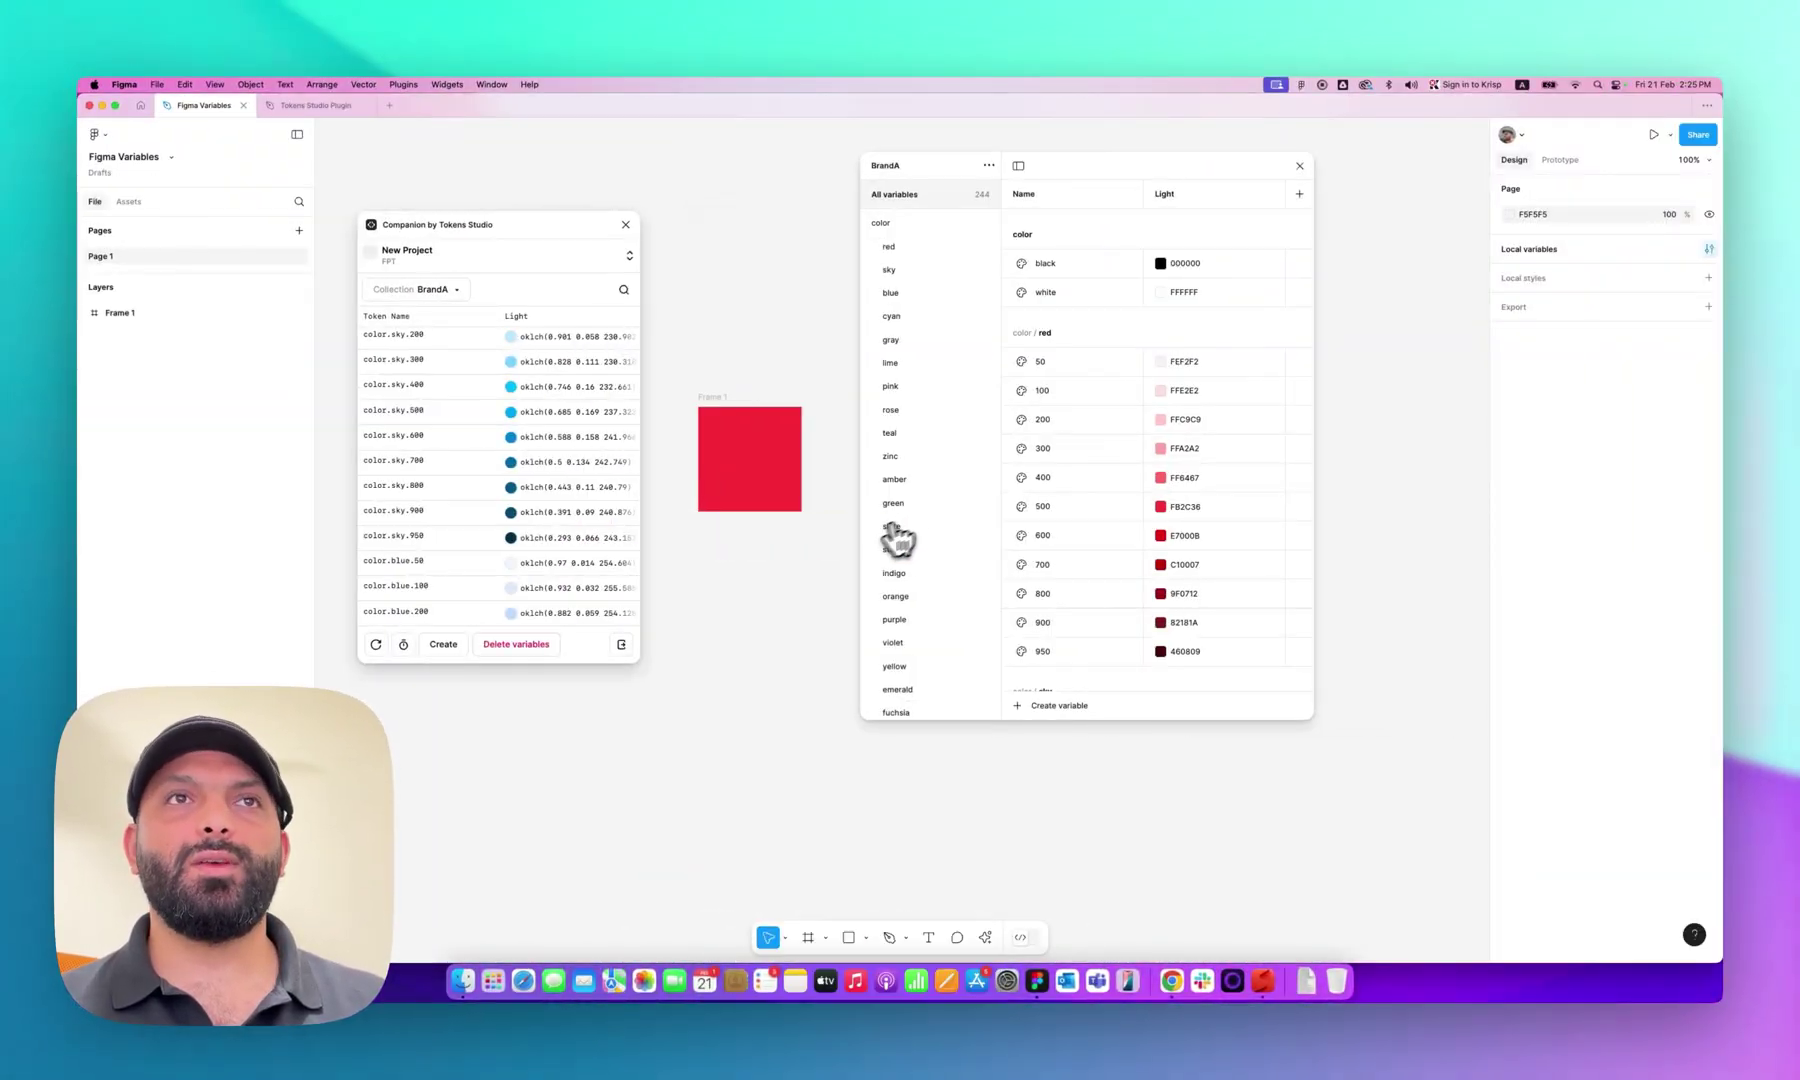
# Pull and push the updated tokens to Figma variables (blue 537DE8), then start Companion auto-refresh
pyautogui.scroll(5, 465, 600)
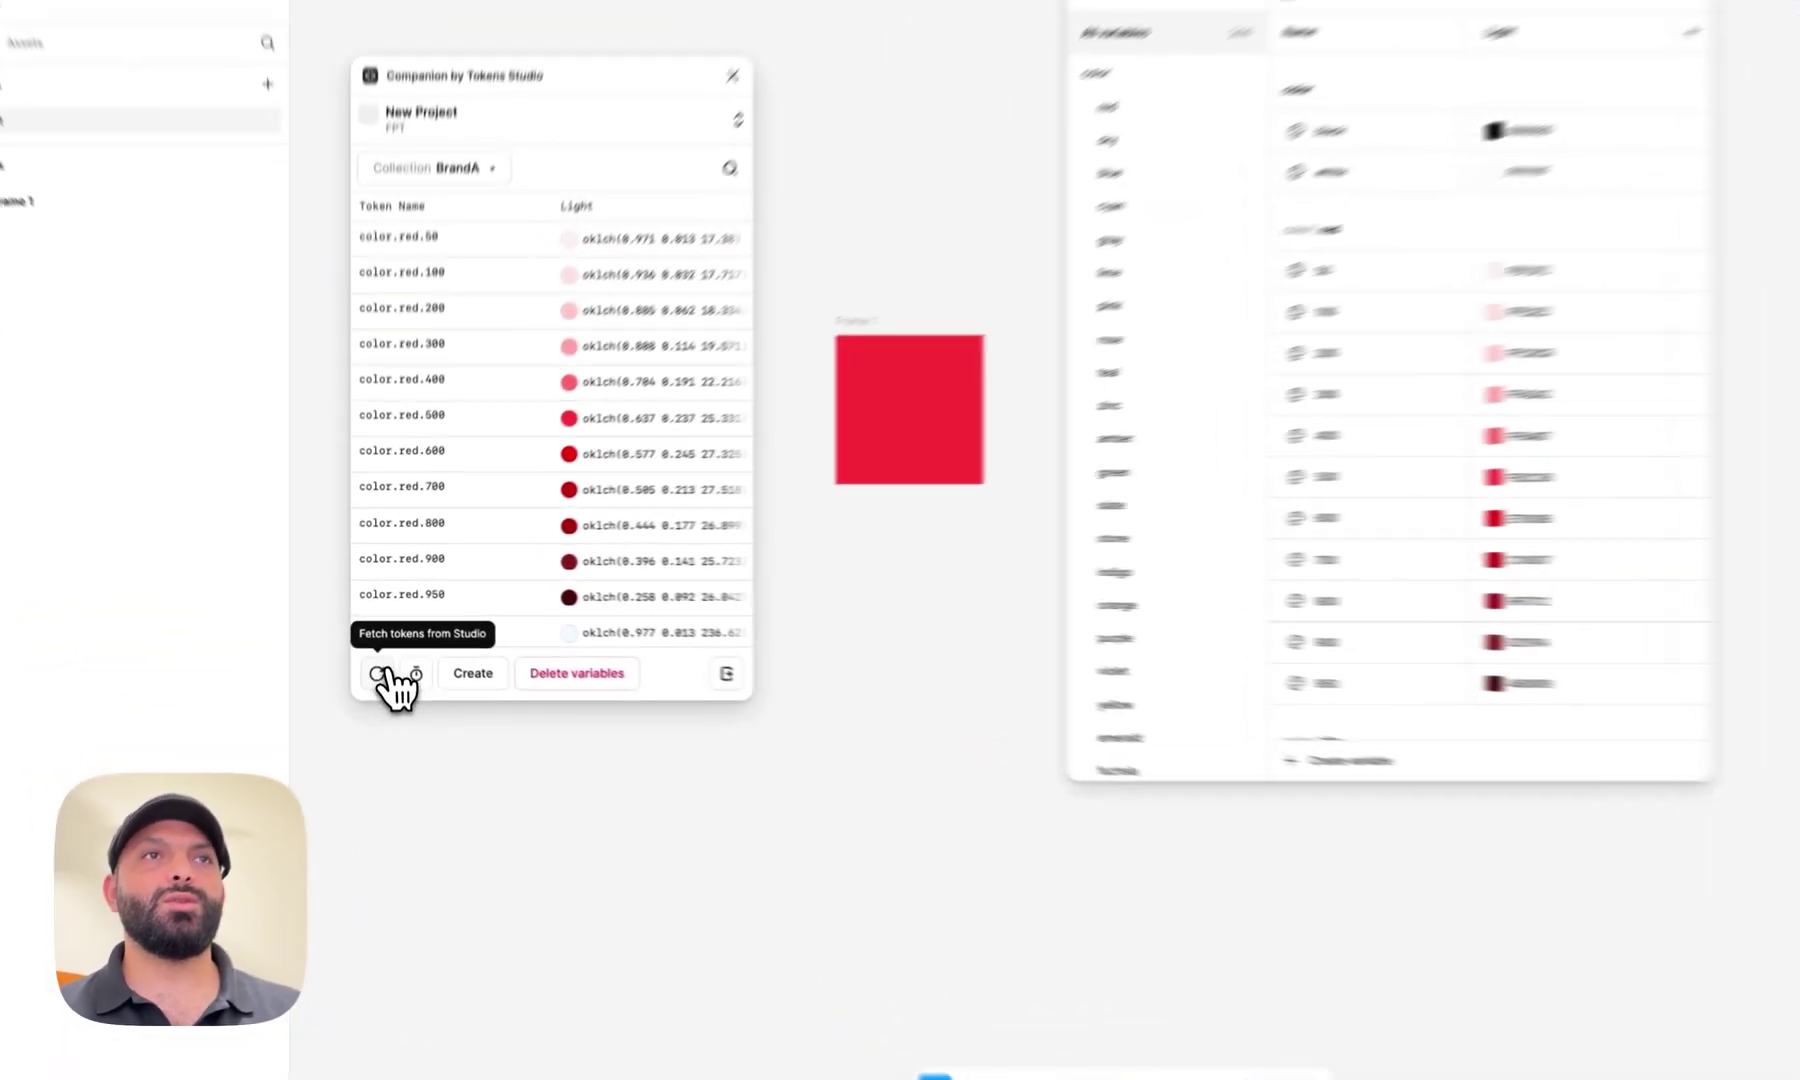
pyautogui.click(380, 673)
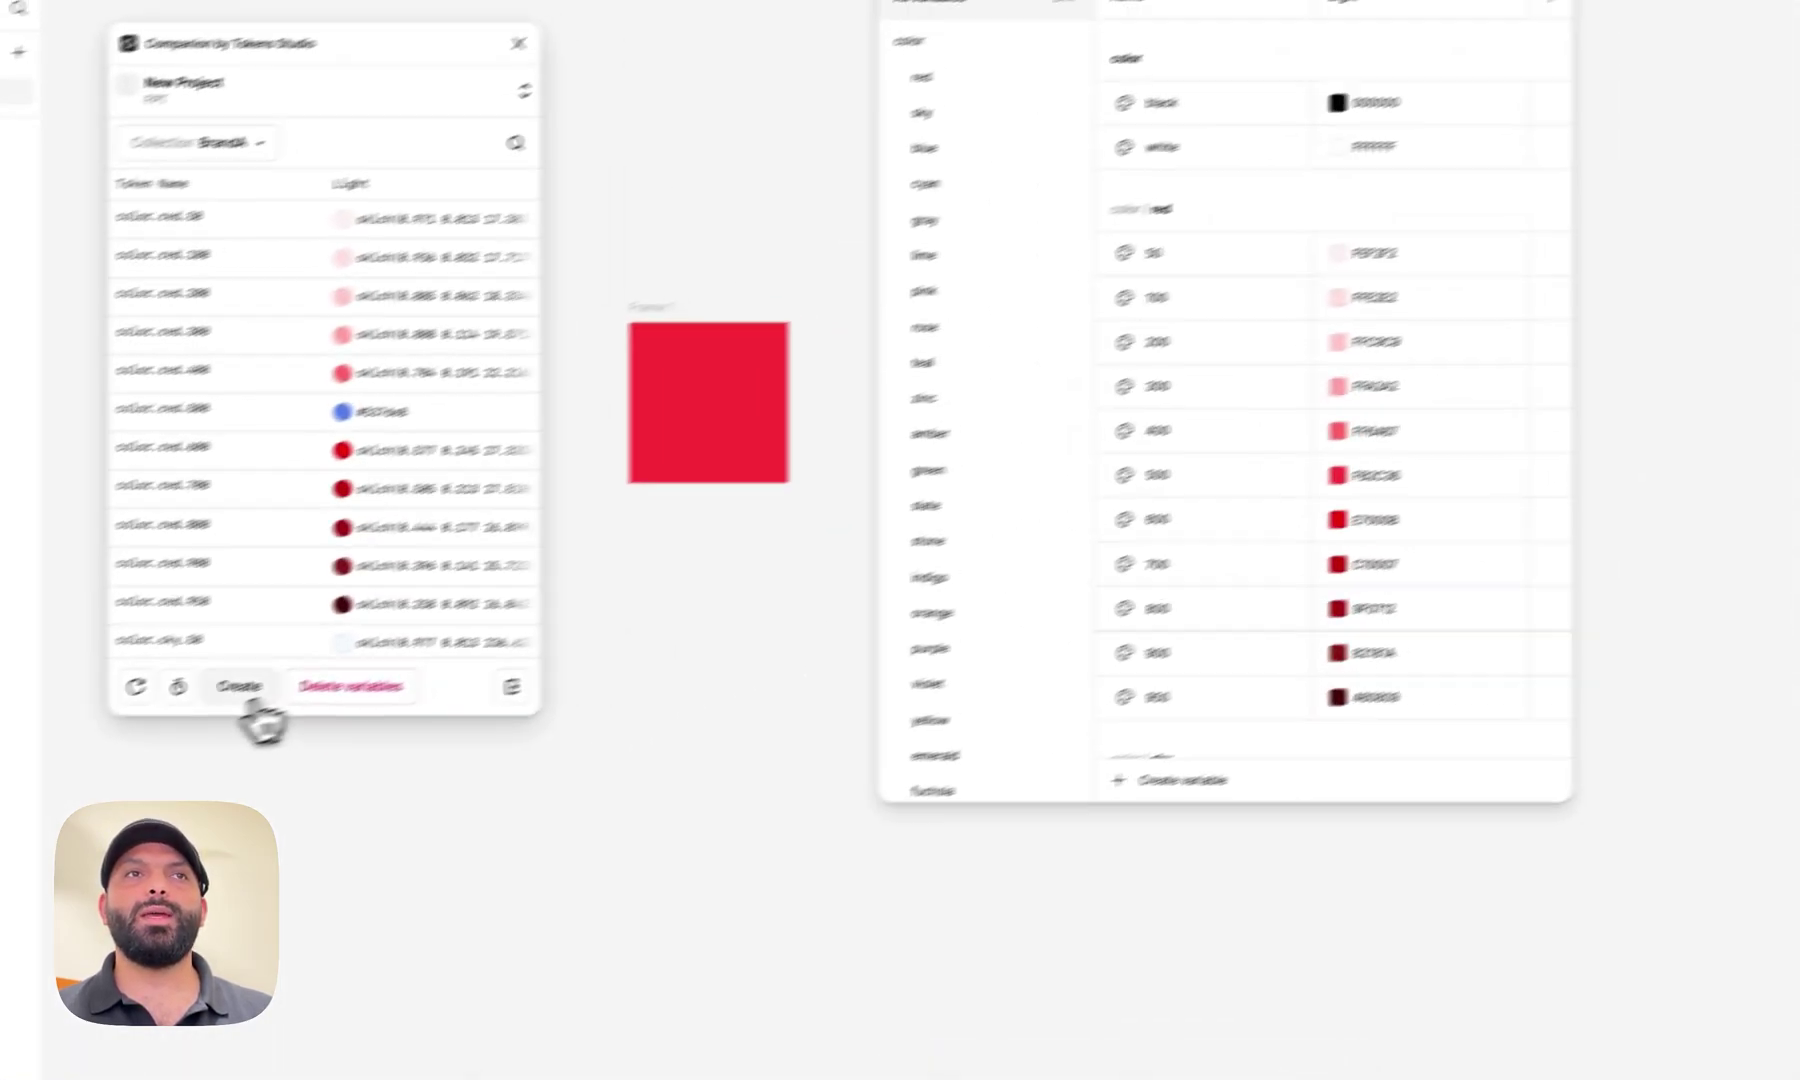
pyautogui.click(245, 695)
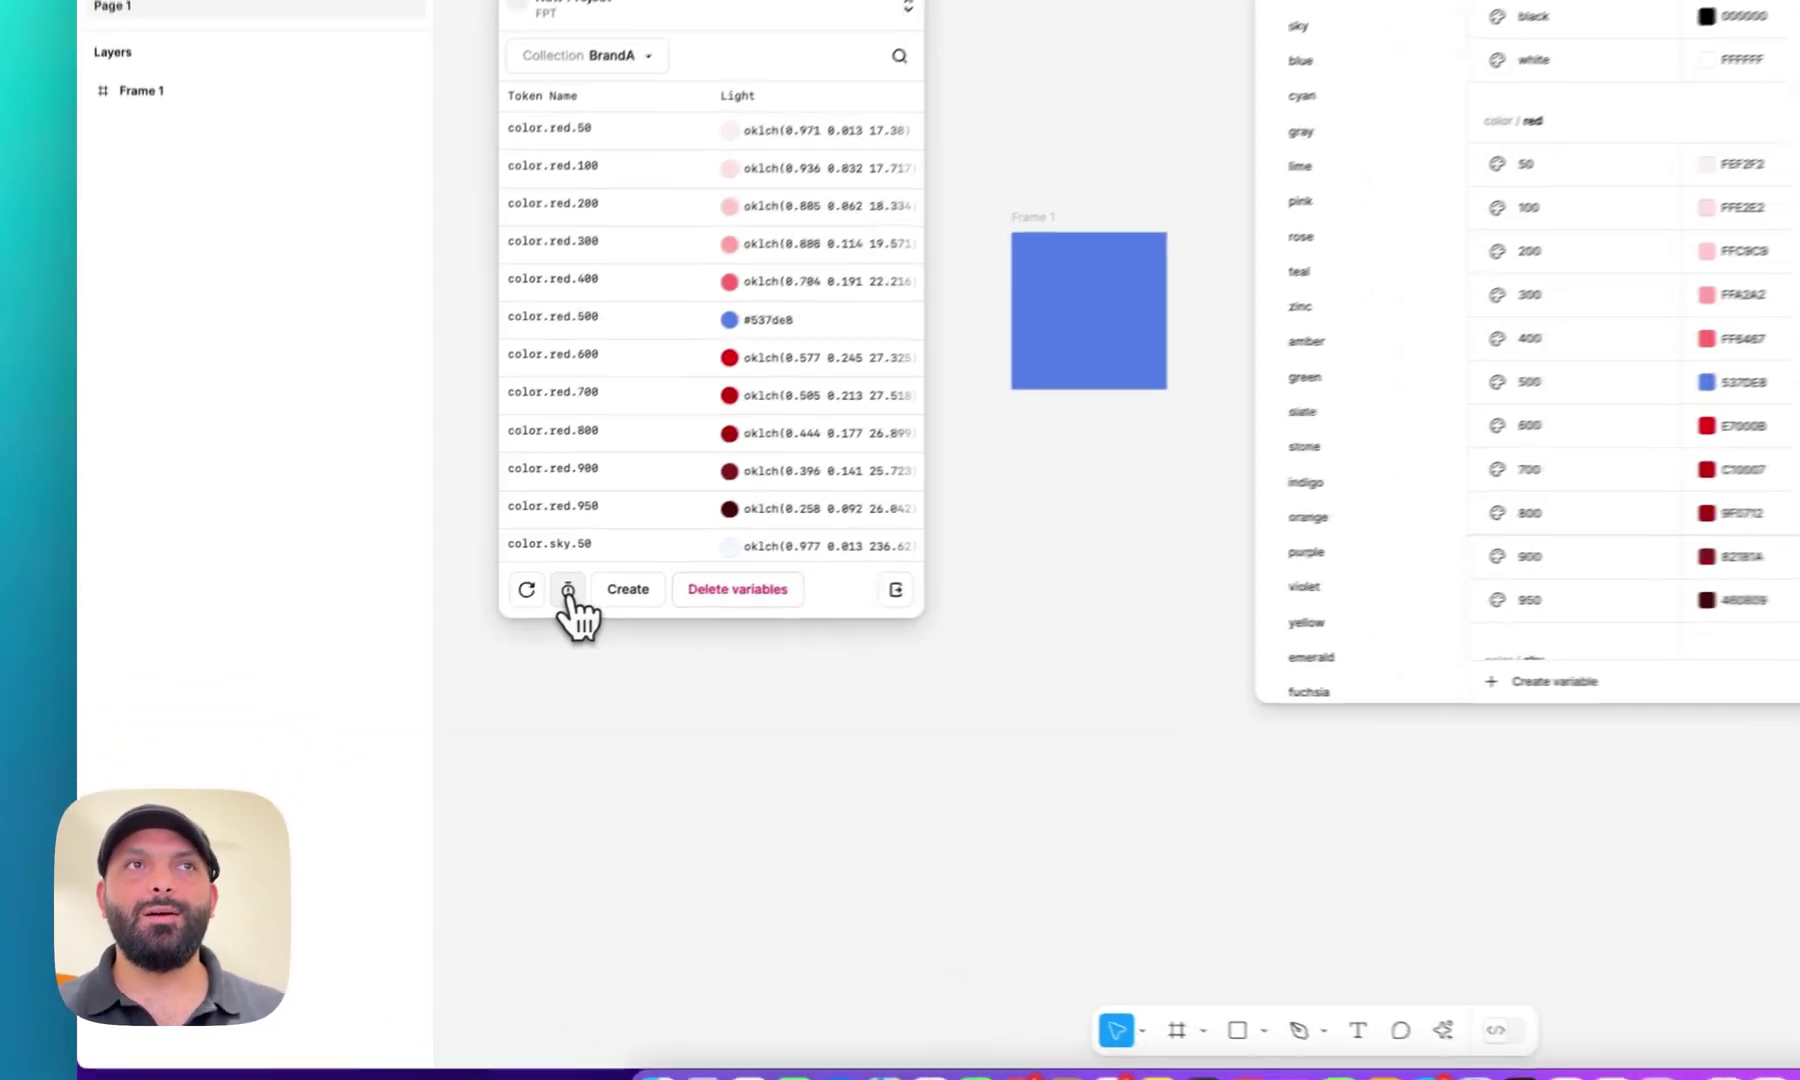
pyautogui.click(404, 645)
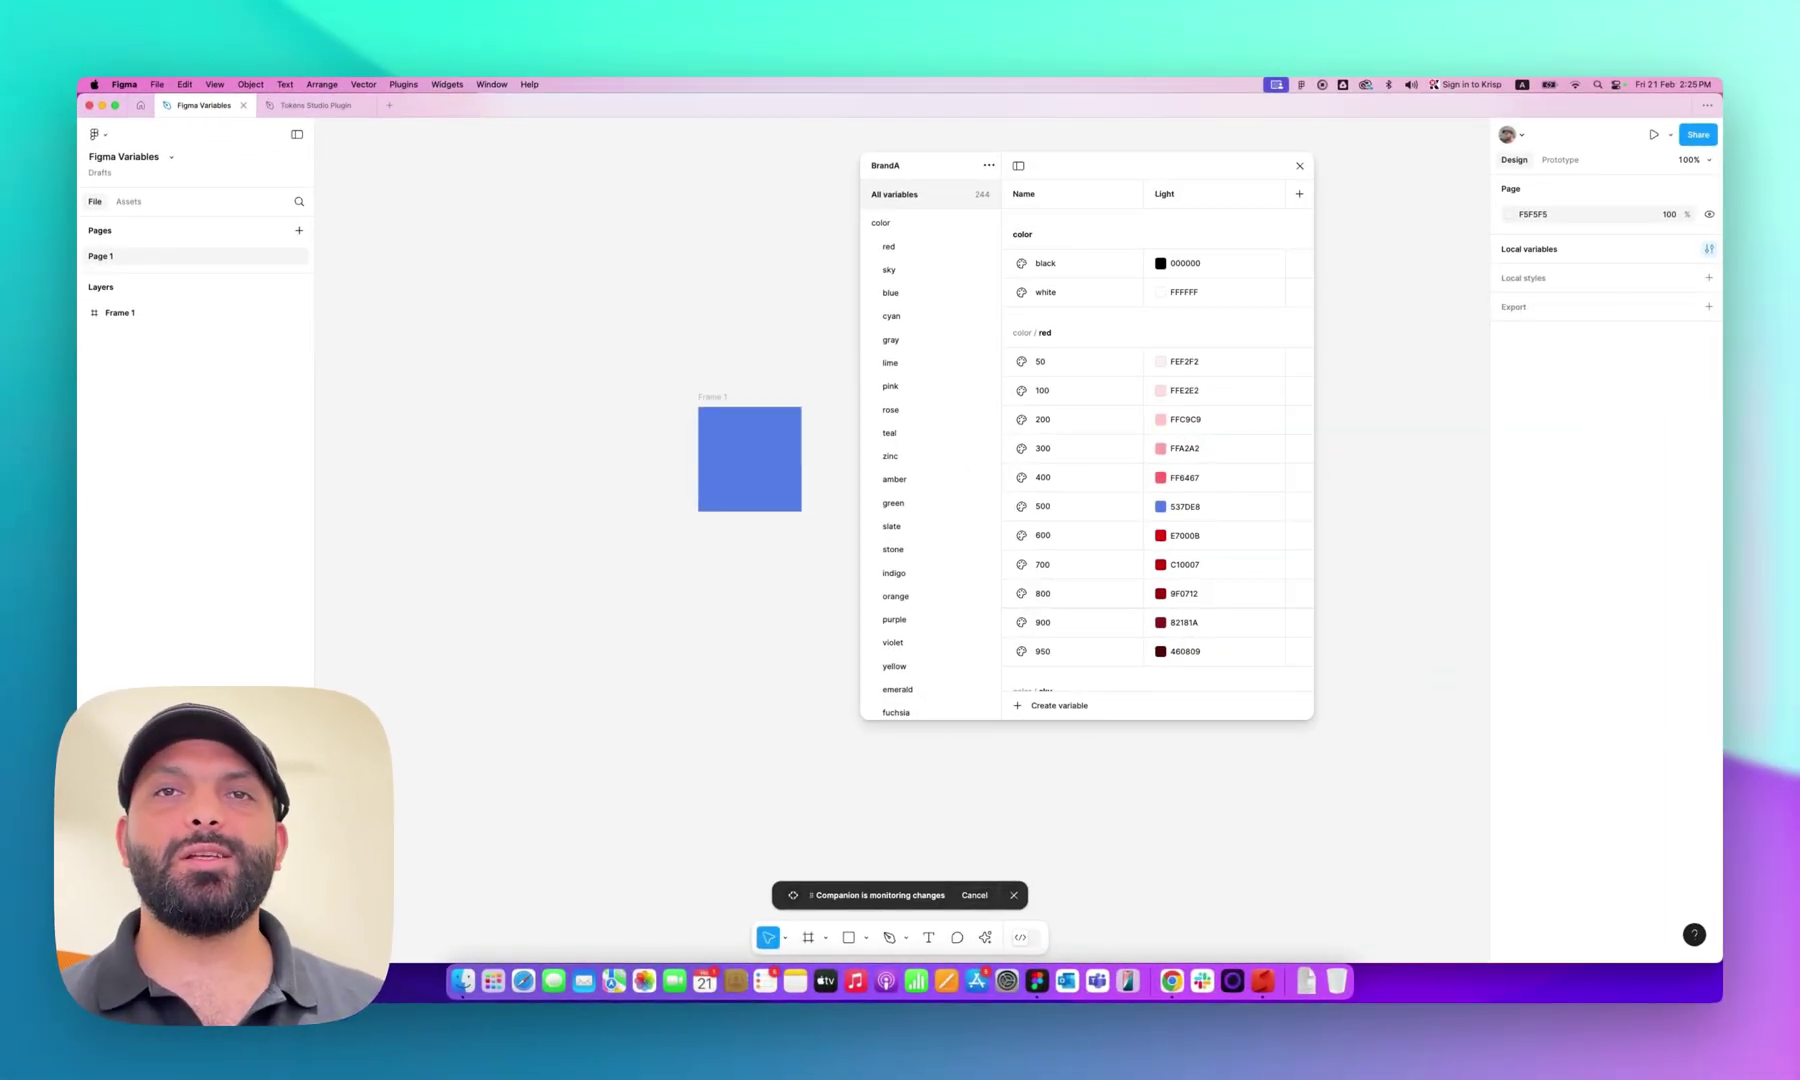
pyautogui.press('super+Tab')
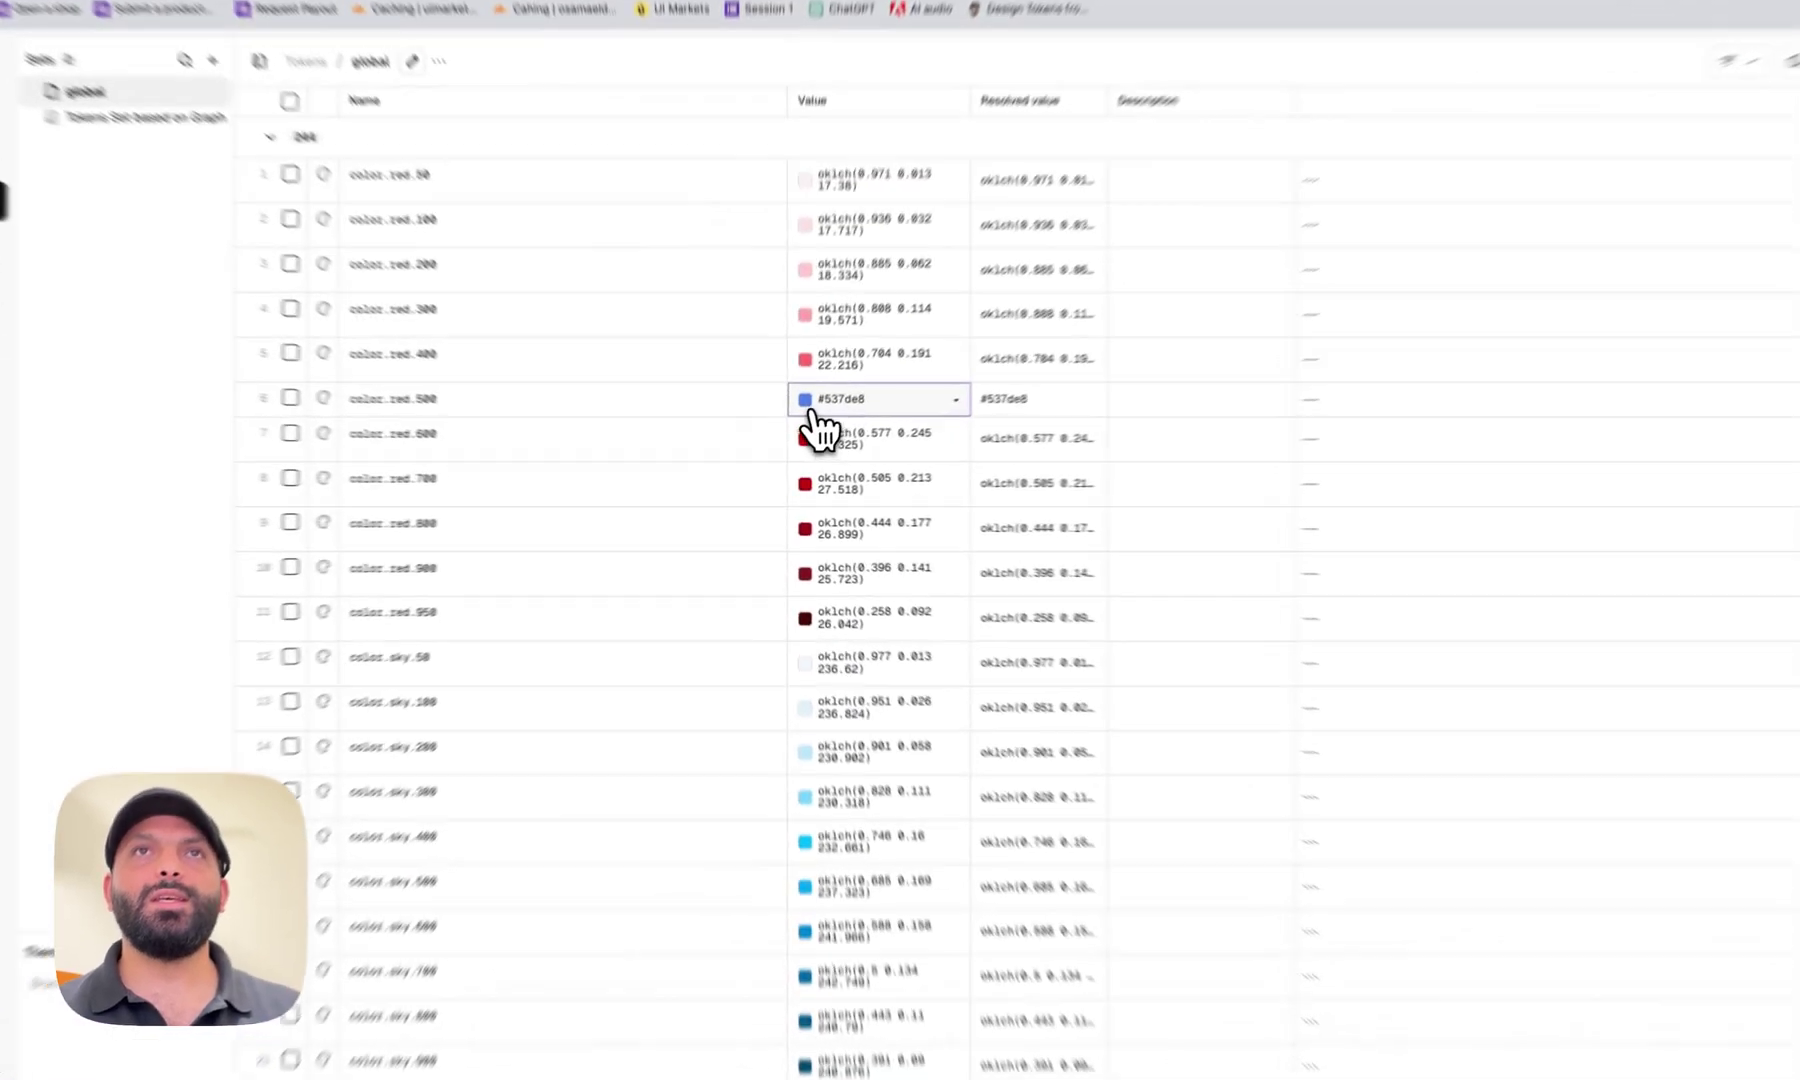
# Change the color.red.500 token to green #2fde55 and save it
pyautogui.click(285, 433)
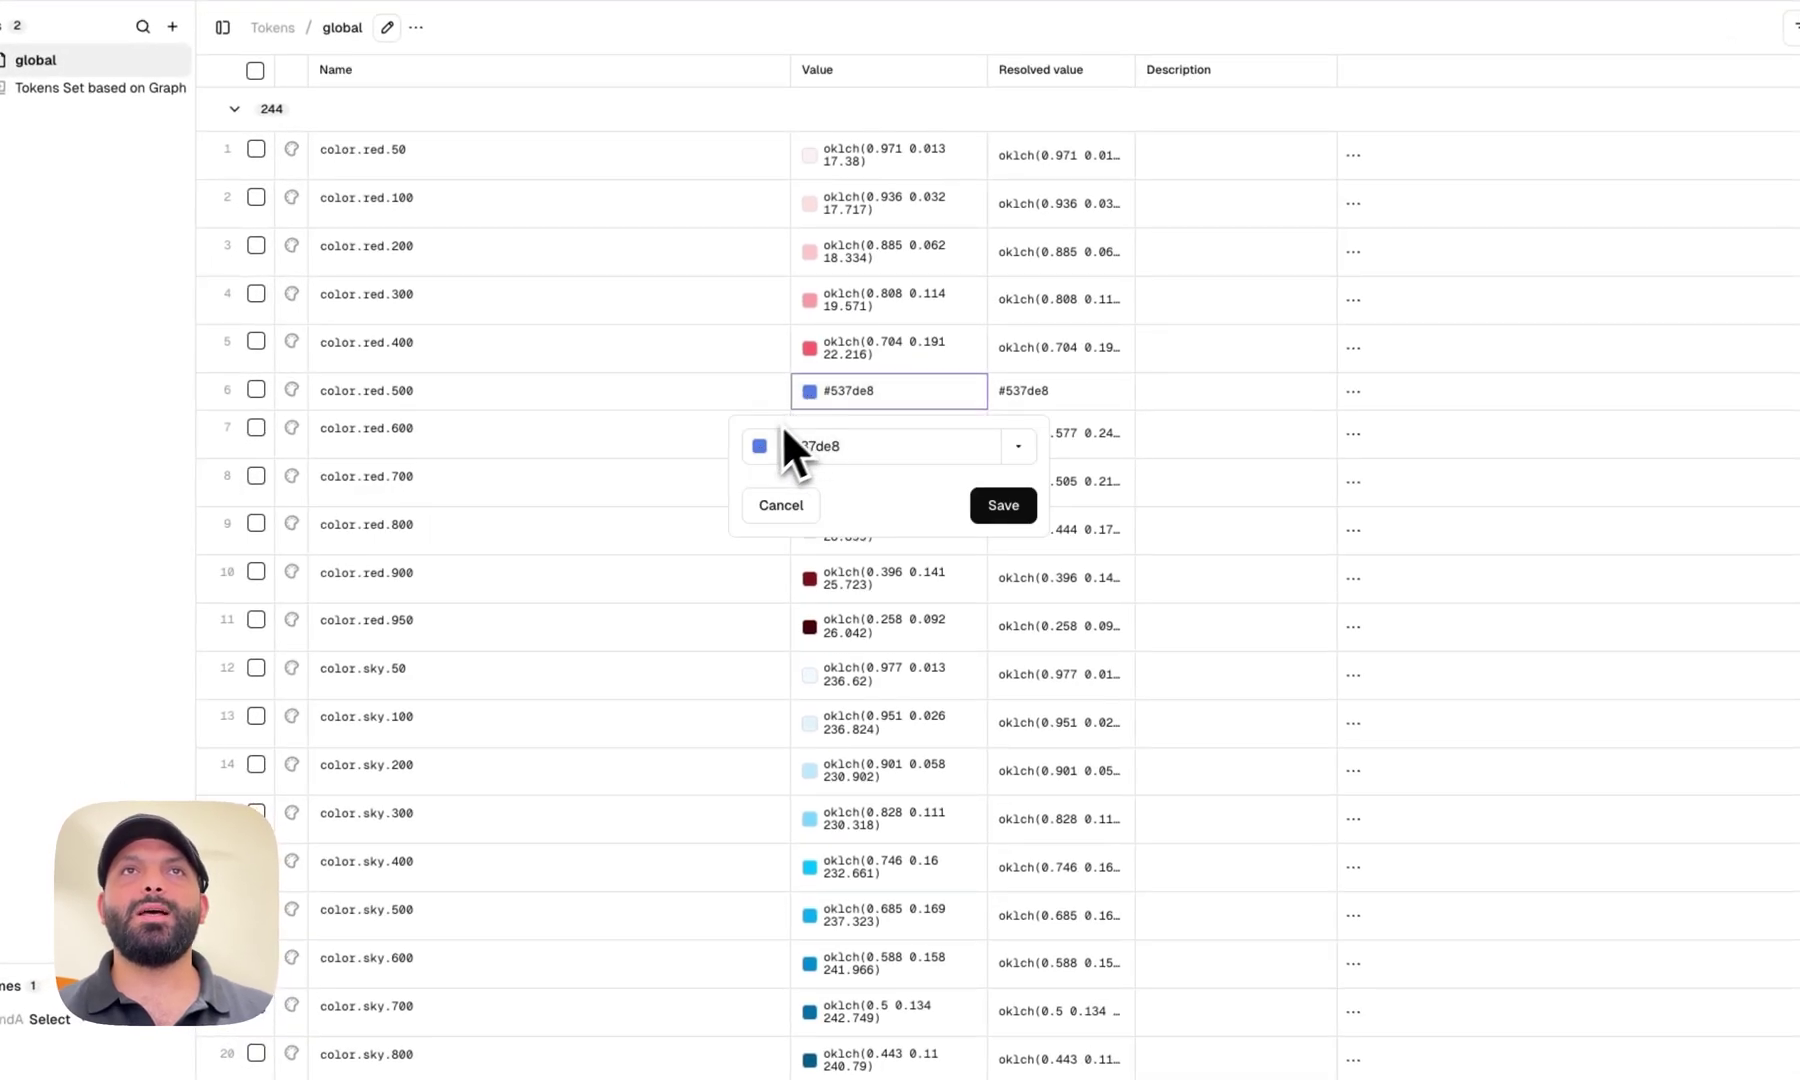
pyautogui.click(760, 446)
pyautogui.click(735, 639)
pyautogui.click(816, 477)
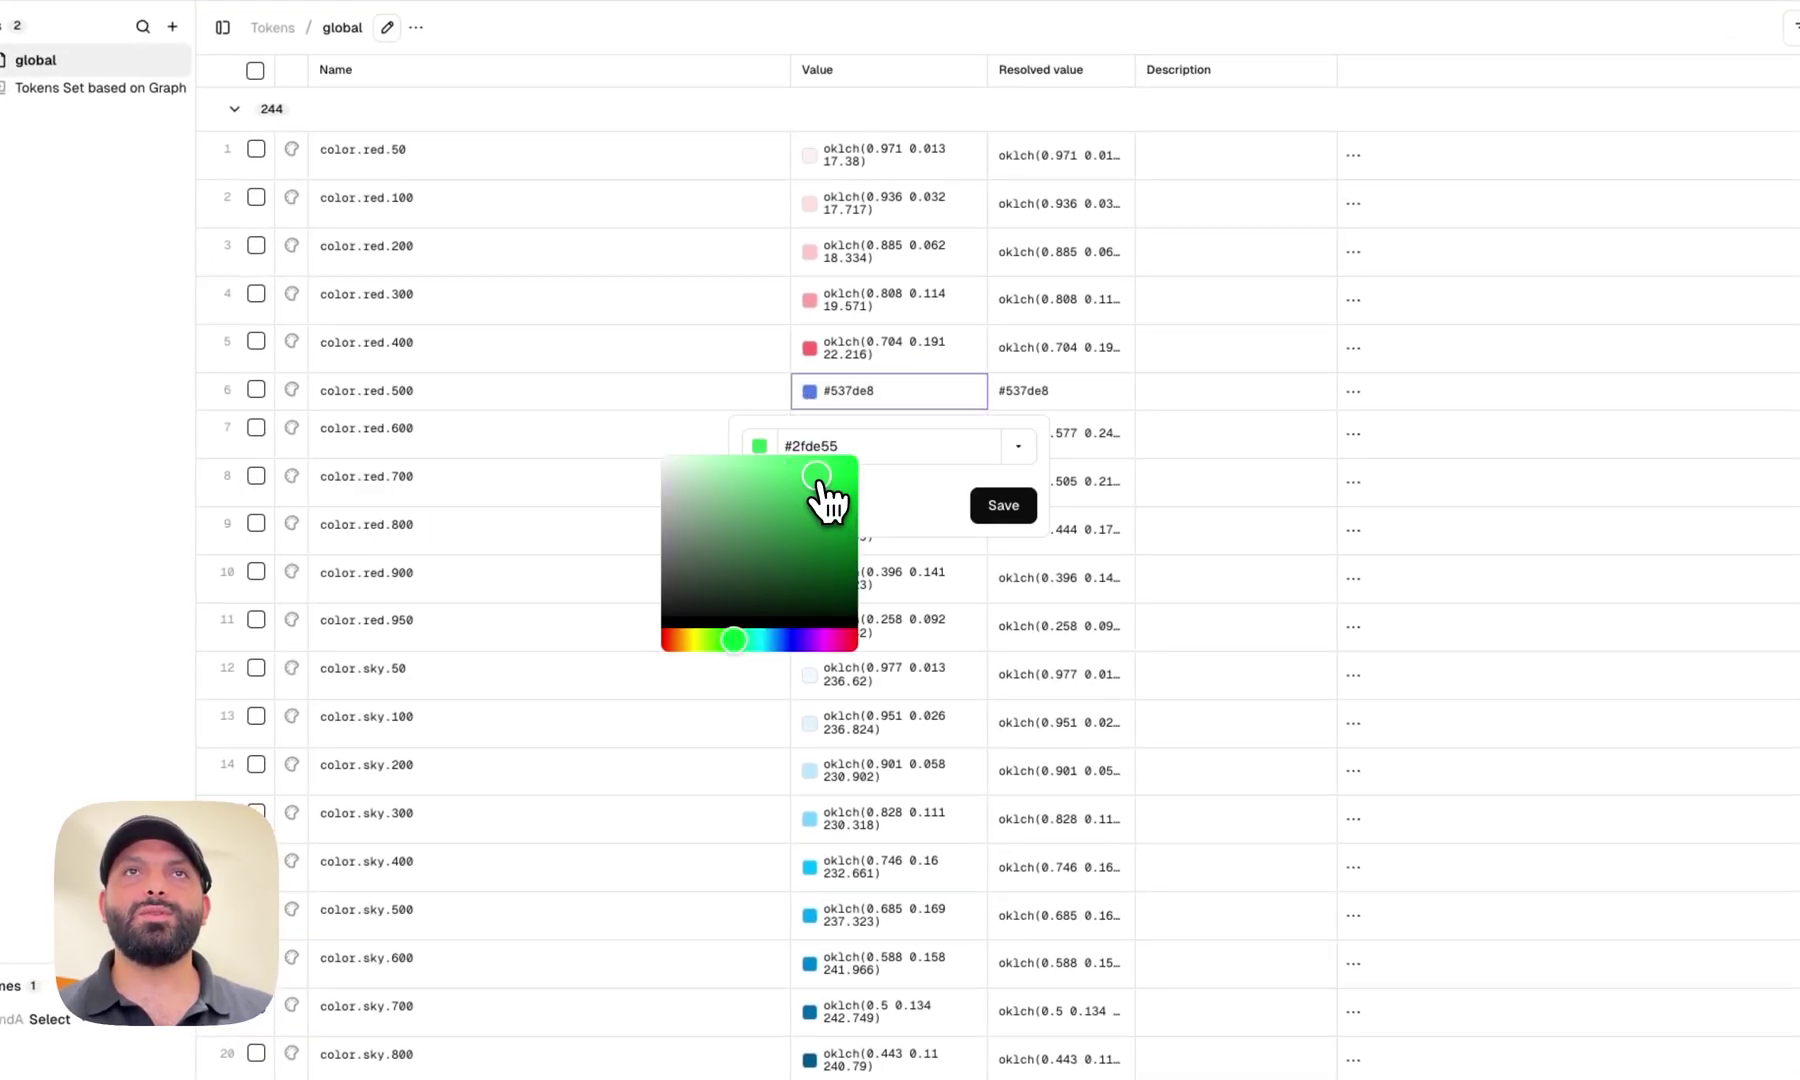
pyautogui.click(992, 507)
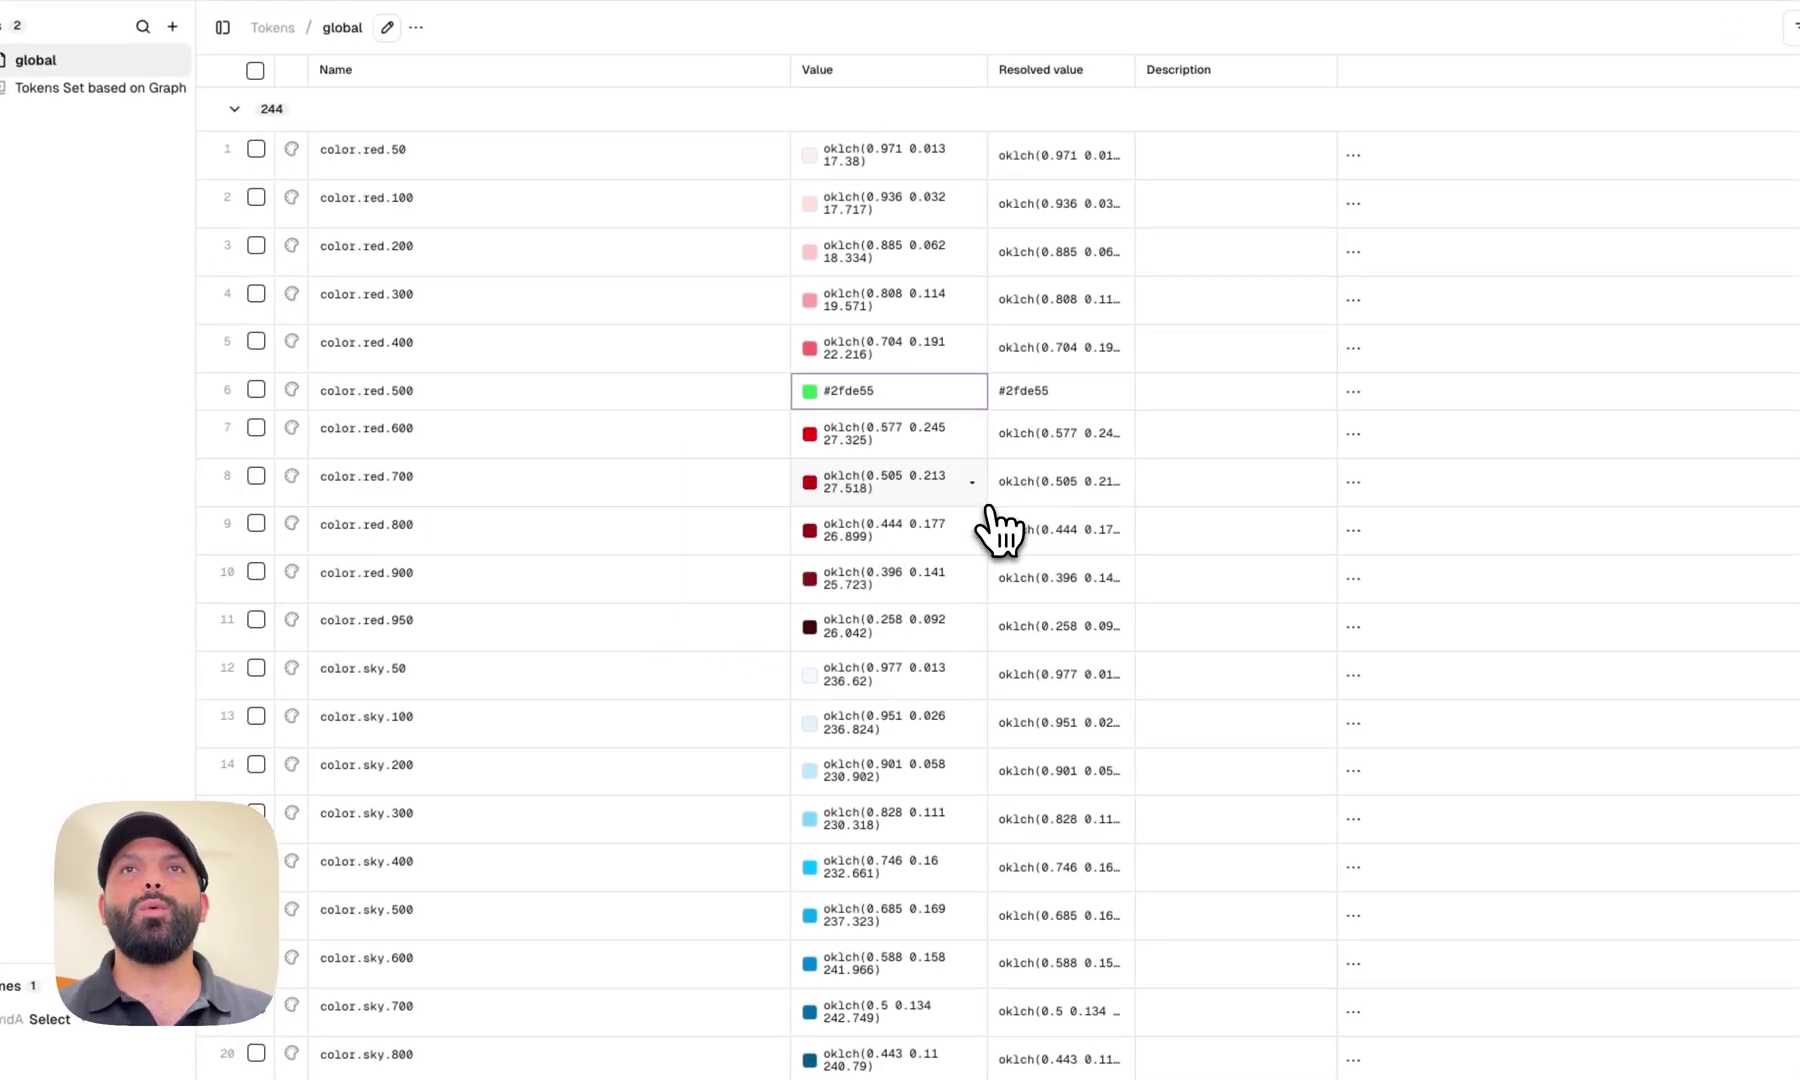
# In Figma, stop Companion's change monitoring and open the Tokens Studio Plugin file
pyautogui.press('super+Tab')
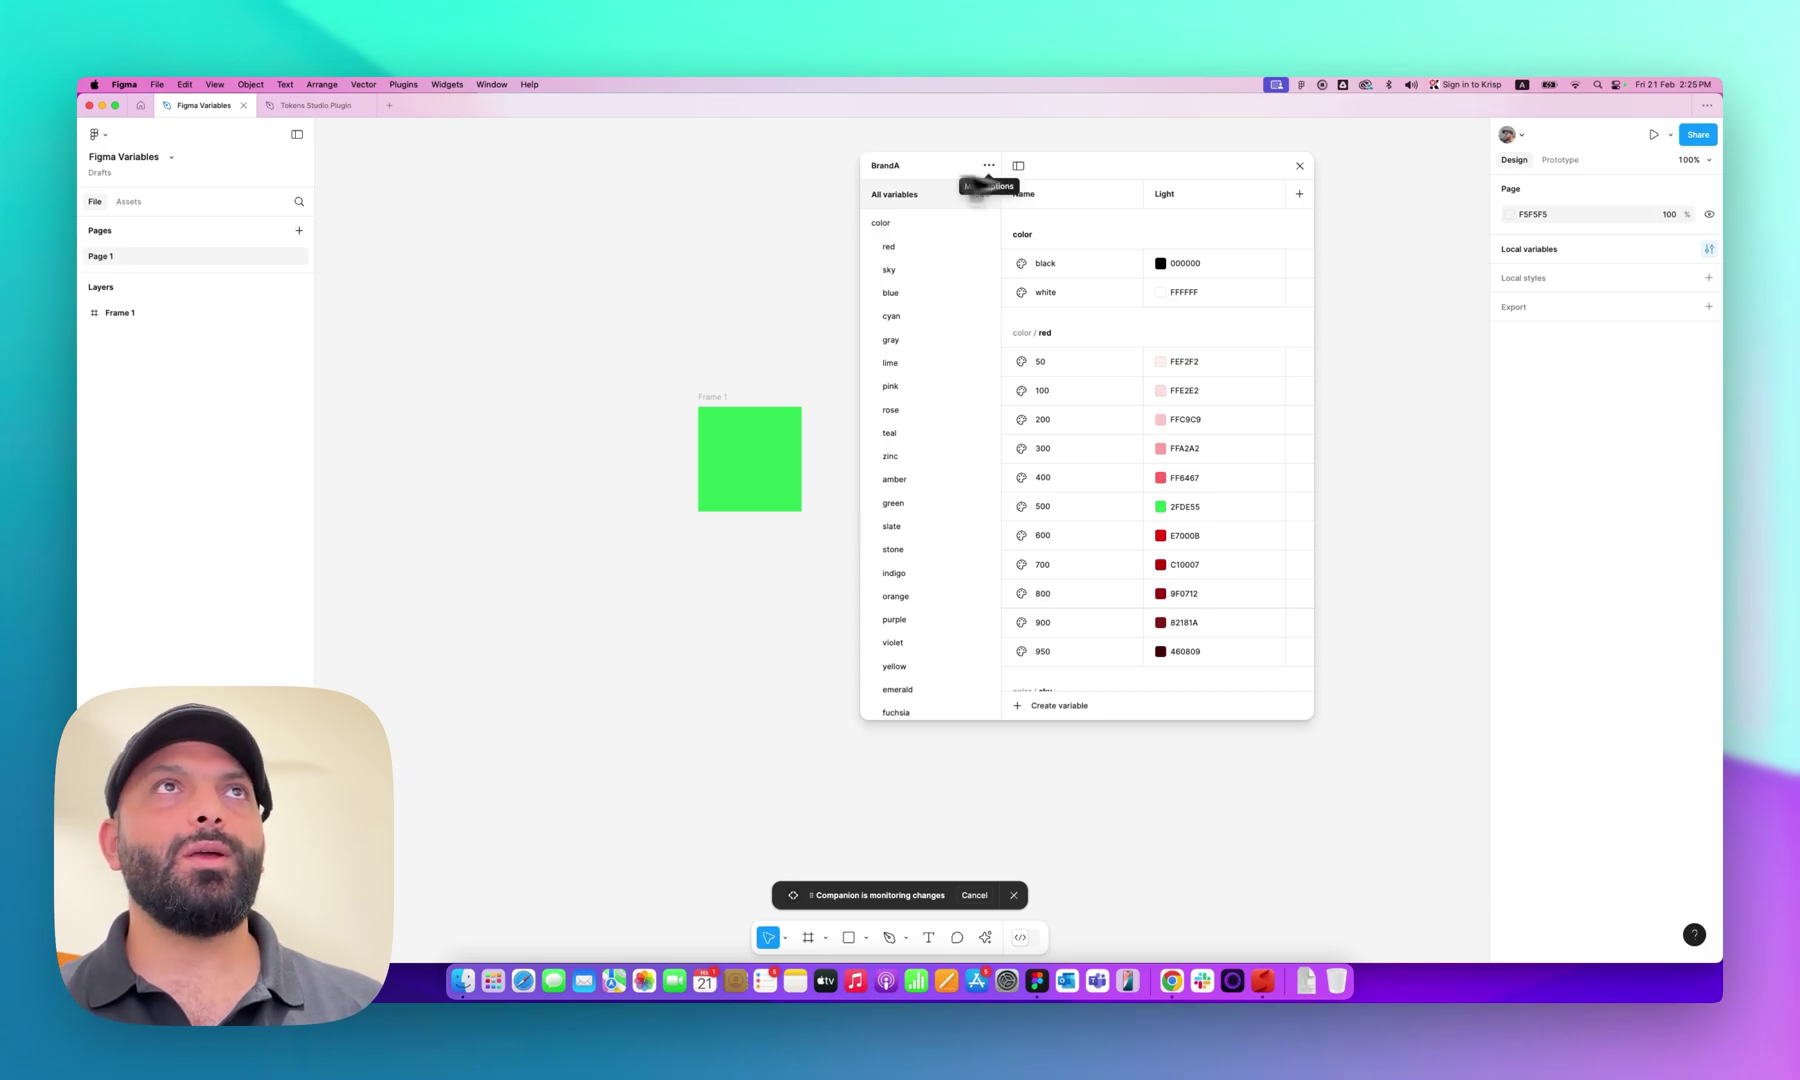
pyautogui.click(962, 896)
pyautogui.click(315, 105)
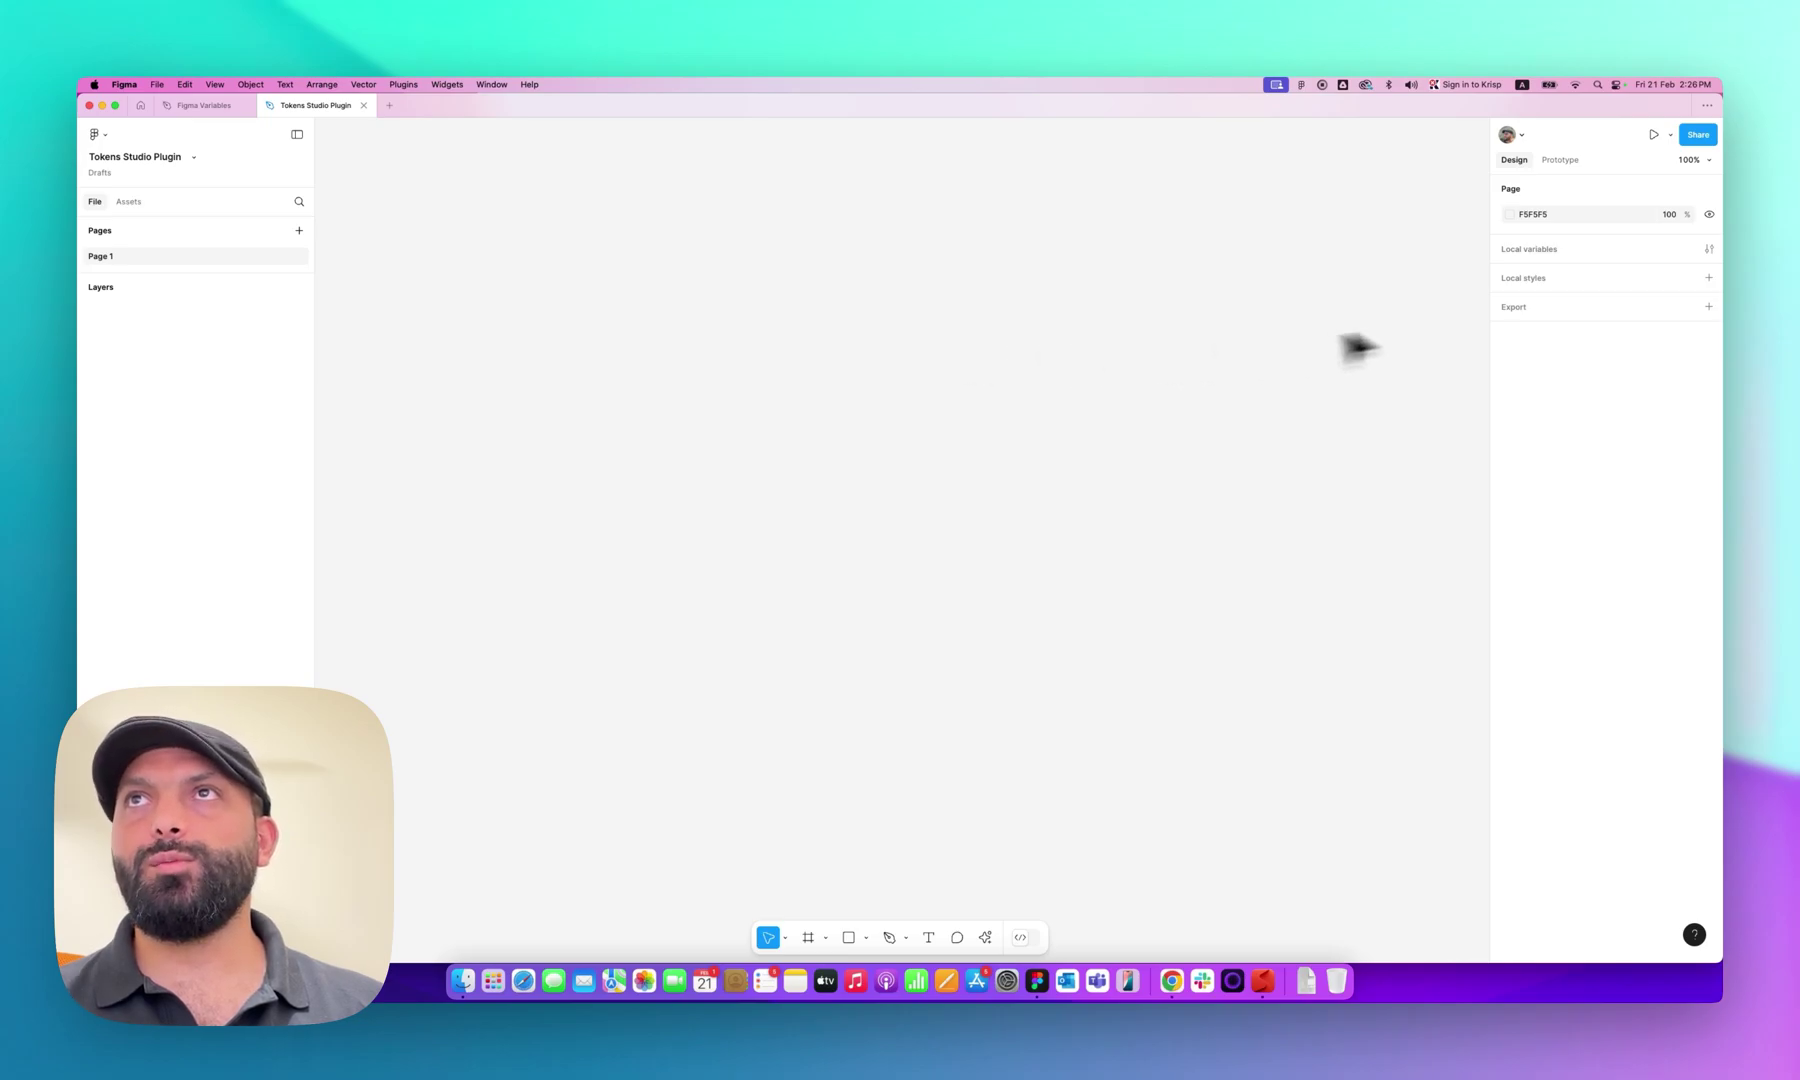
# Launch the Tokens Studio for Figma plugin with a new empty token file
pyautogui.click(985, 937)
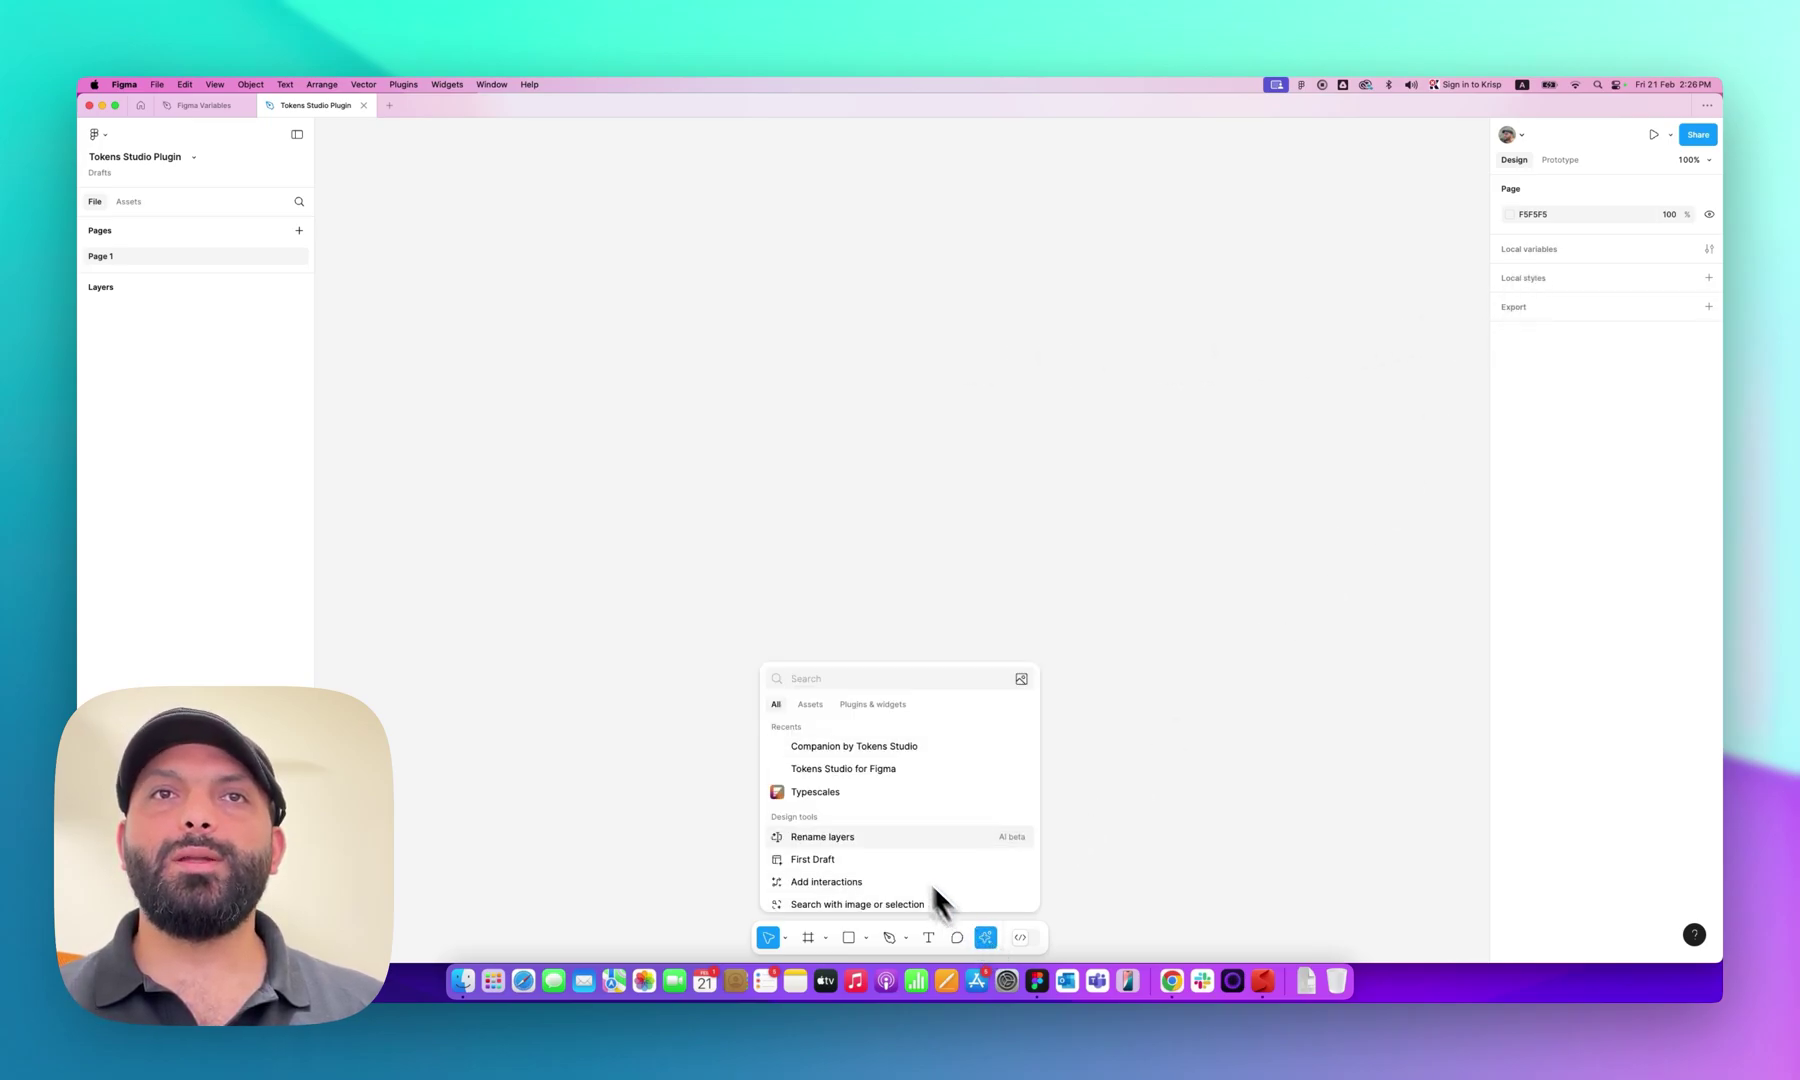
pyautogui.click(1046, 848)
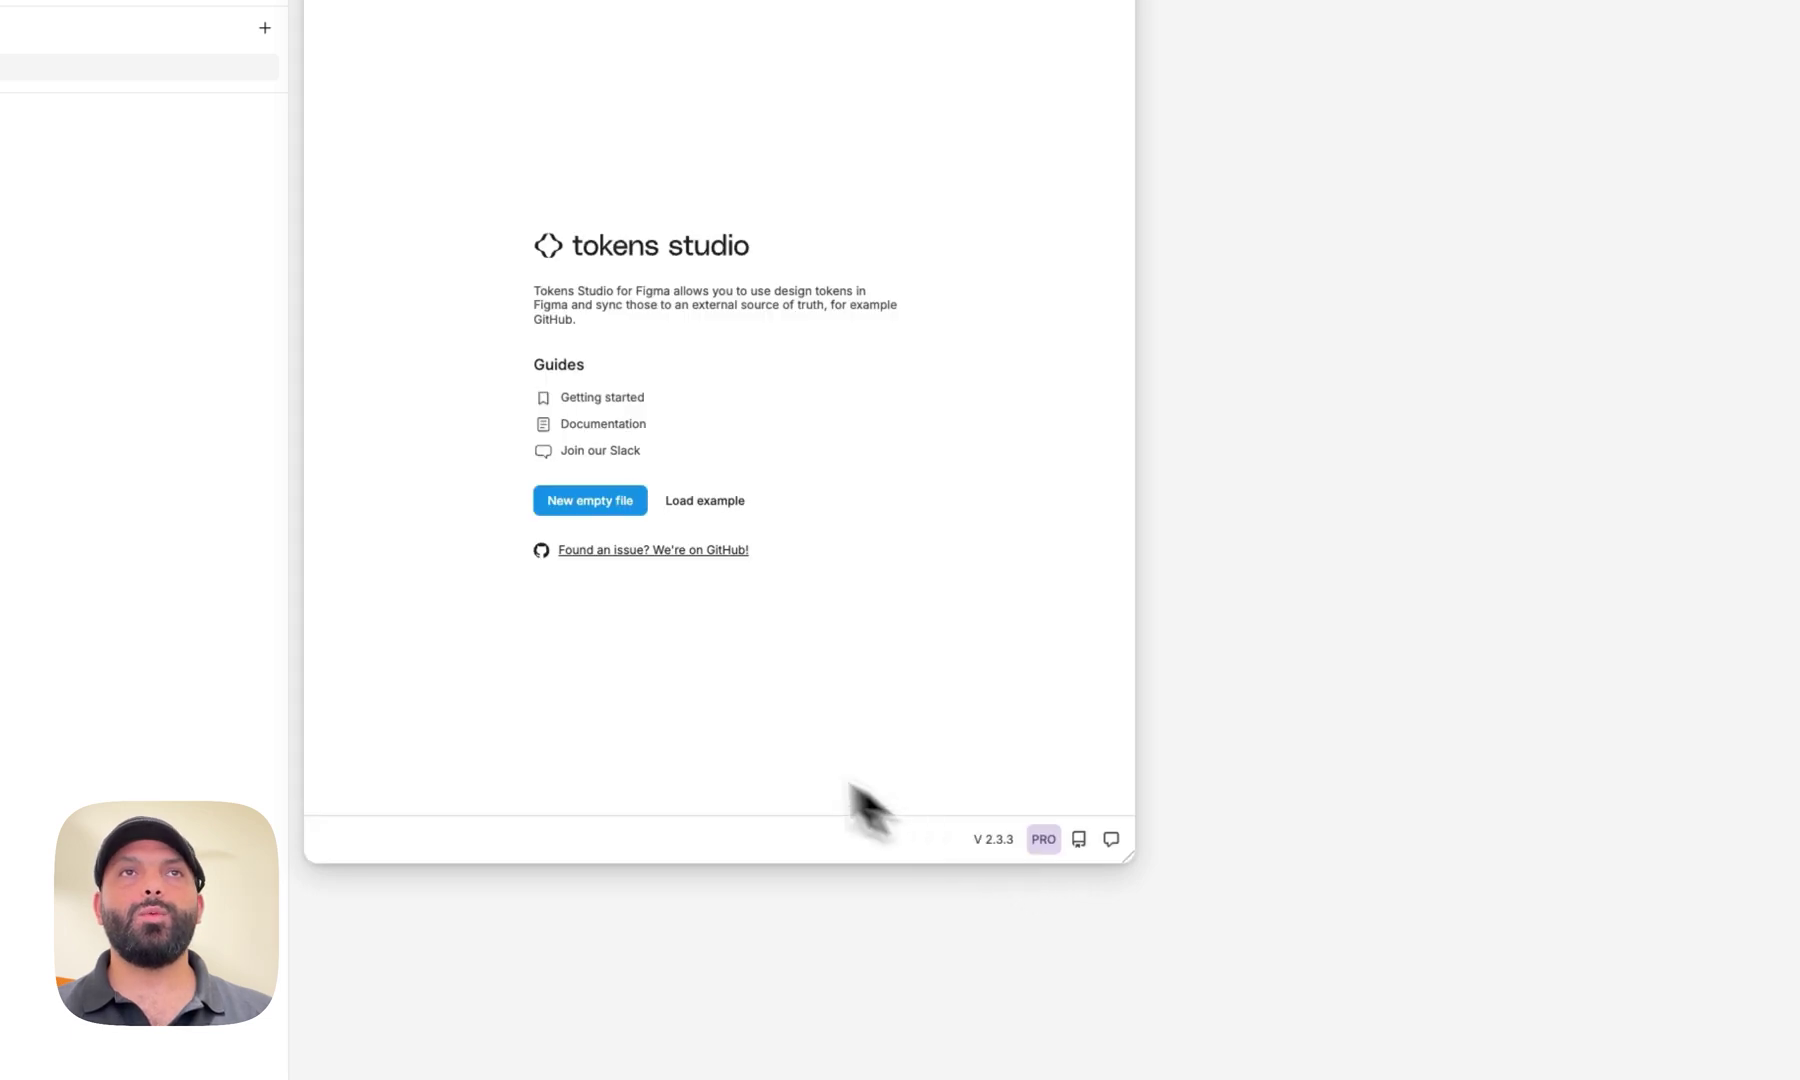
pyautogui.click(590, 500)
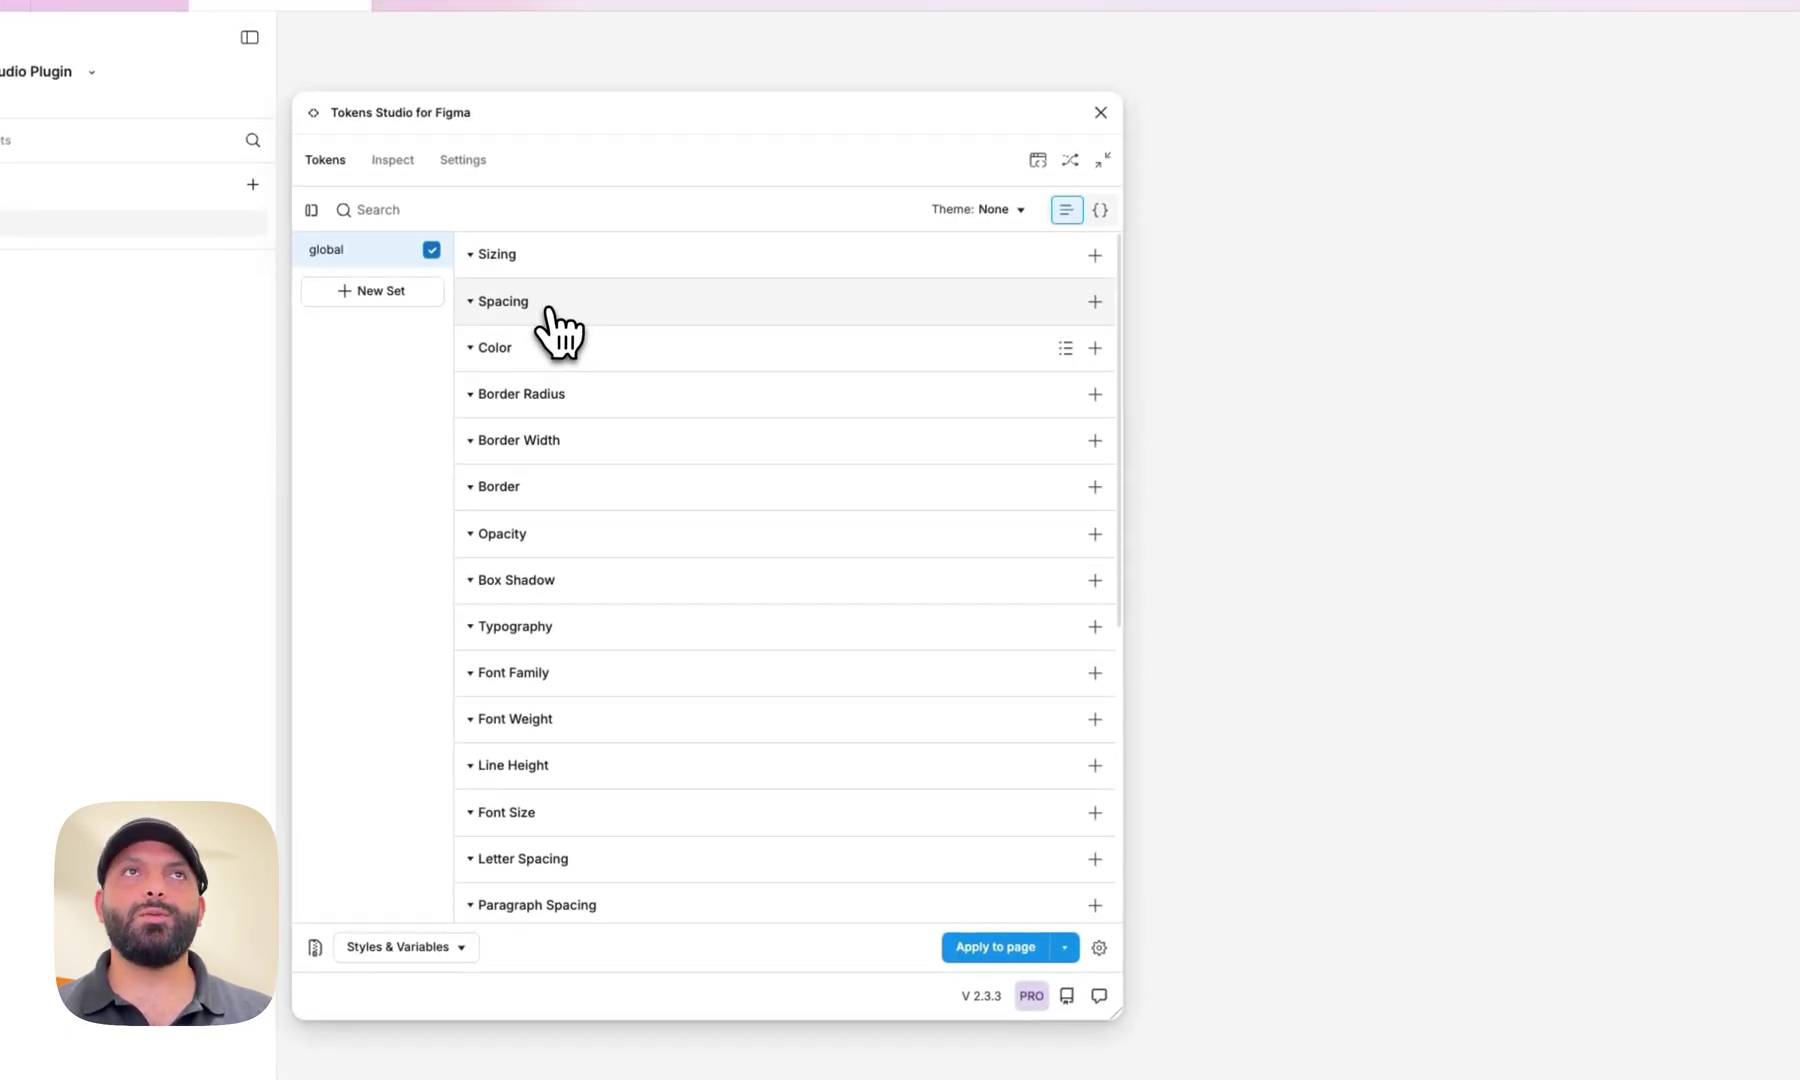
# Edit the Studio sync provider to use organization FPT and project New Project, then load its tokens
pyautogui.click(463, 162)
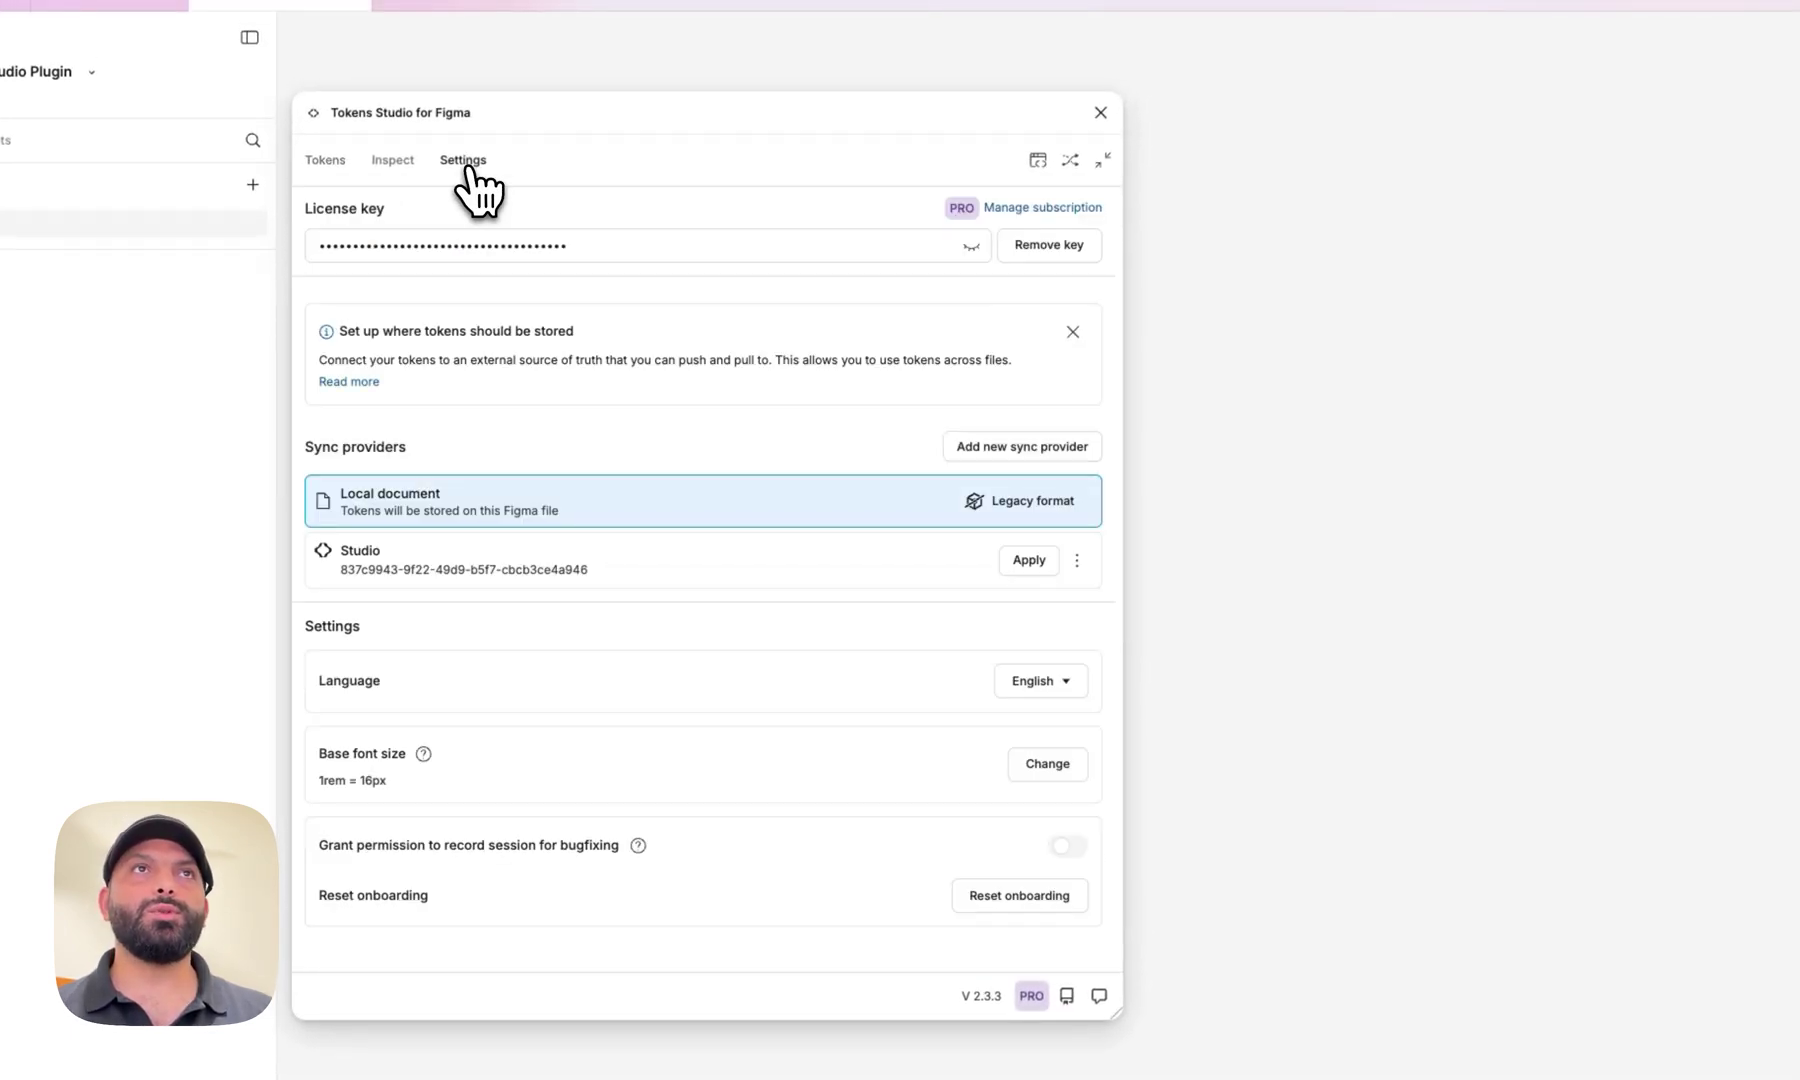
pyautogui.click(1089, 566)
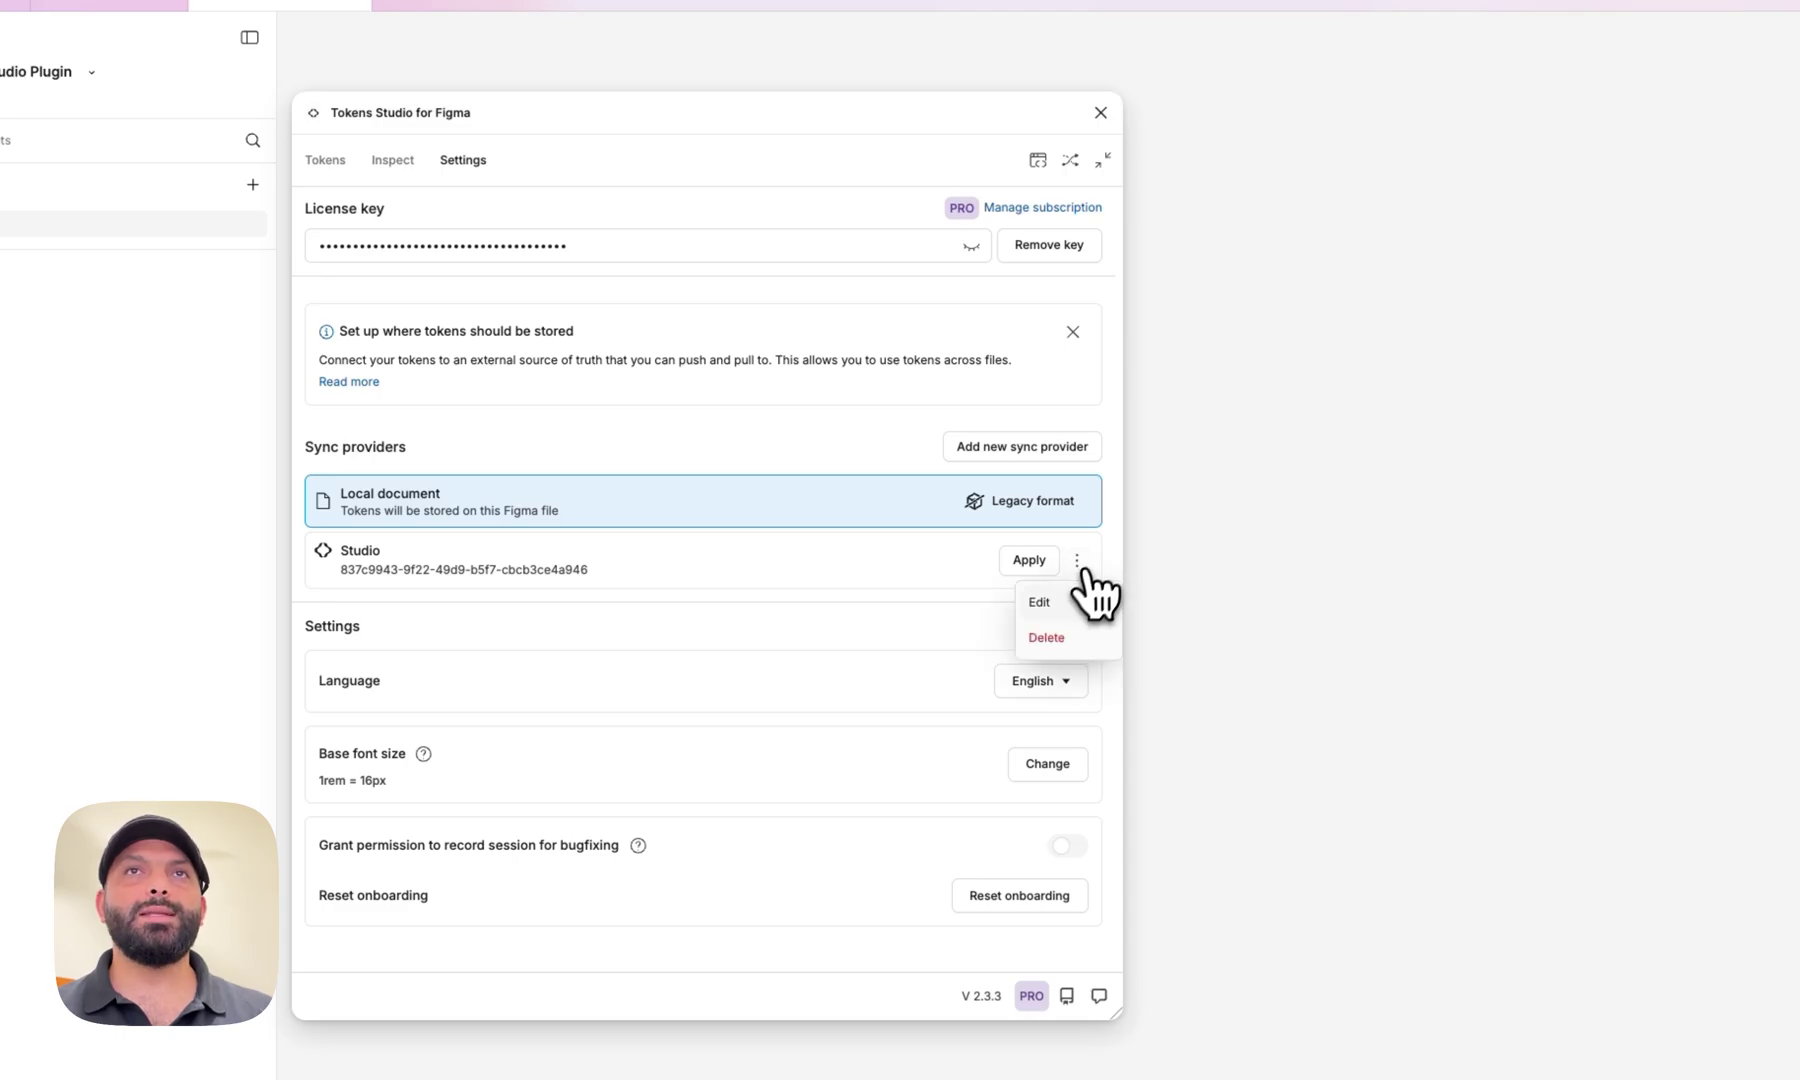
pyautogui.click(1050, 601)
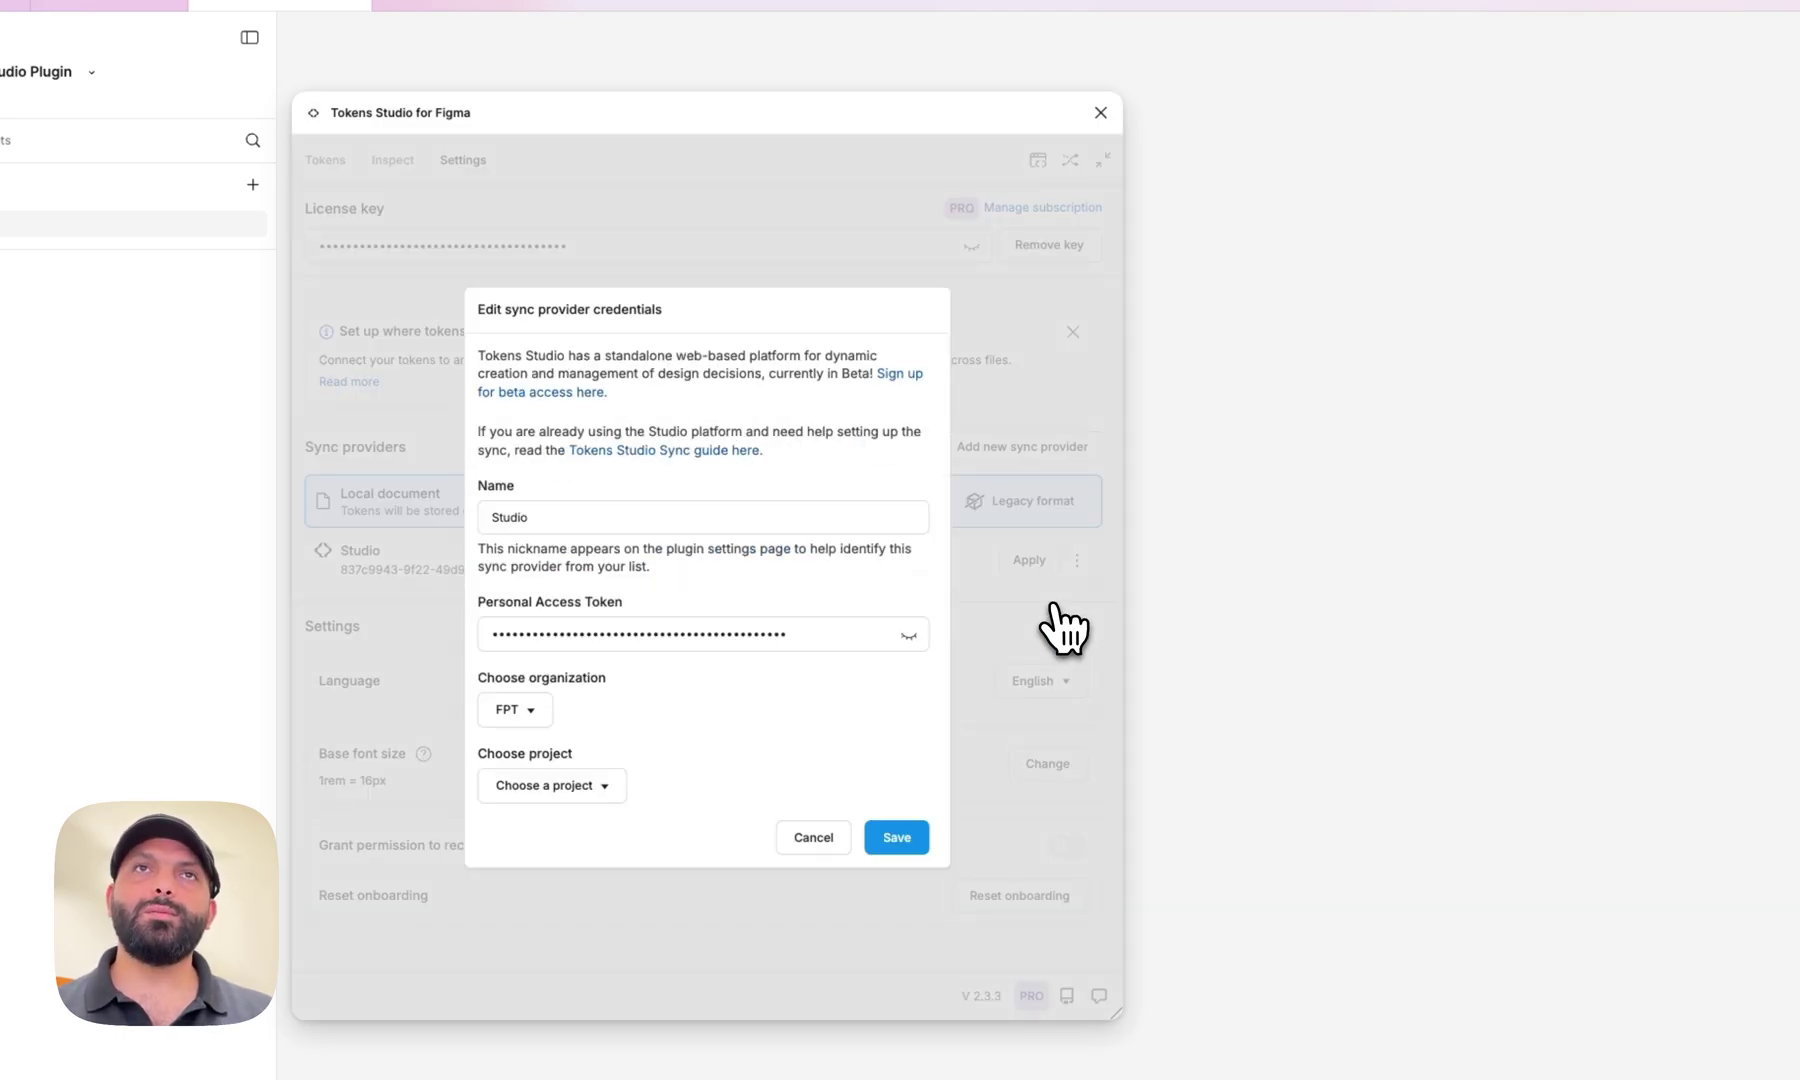
pyautogui.click(530, 712)
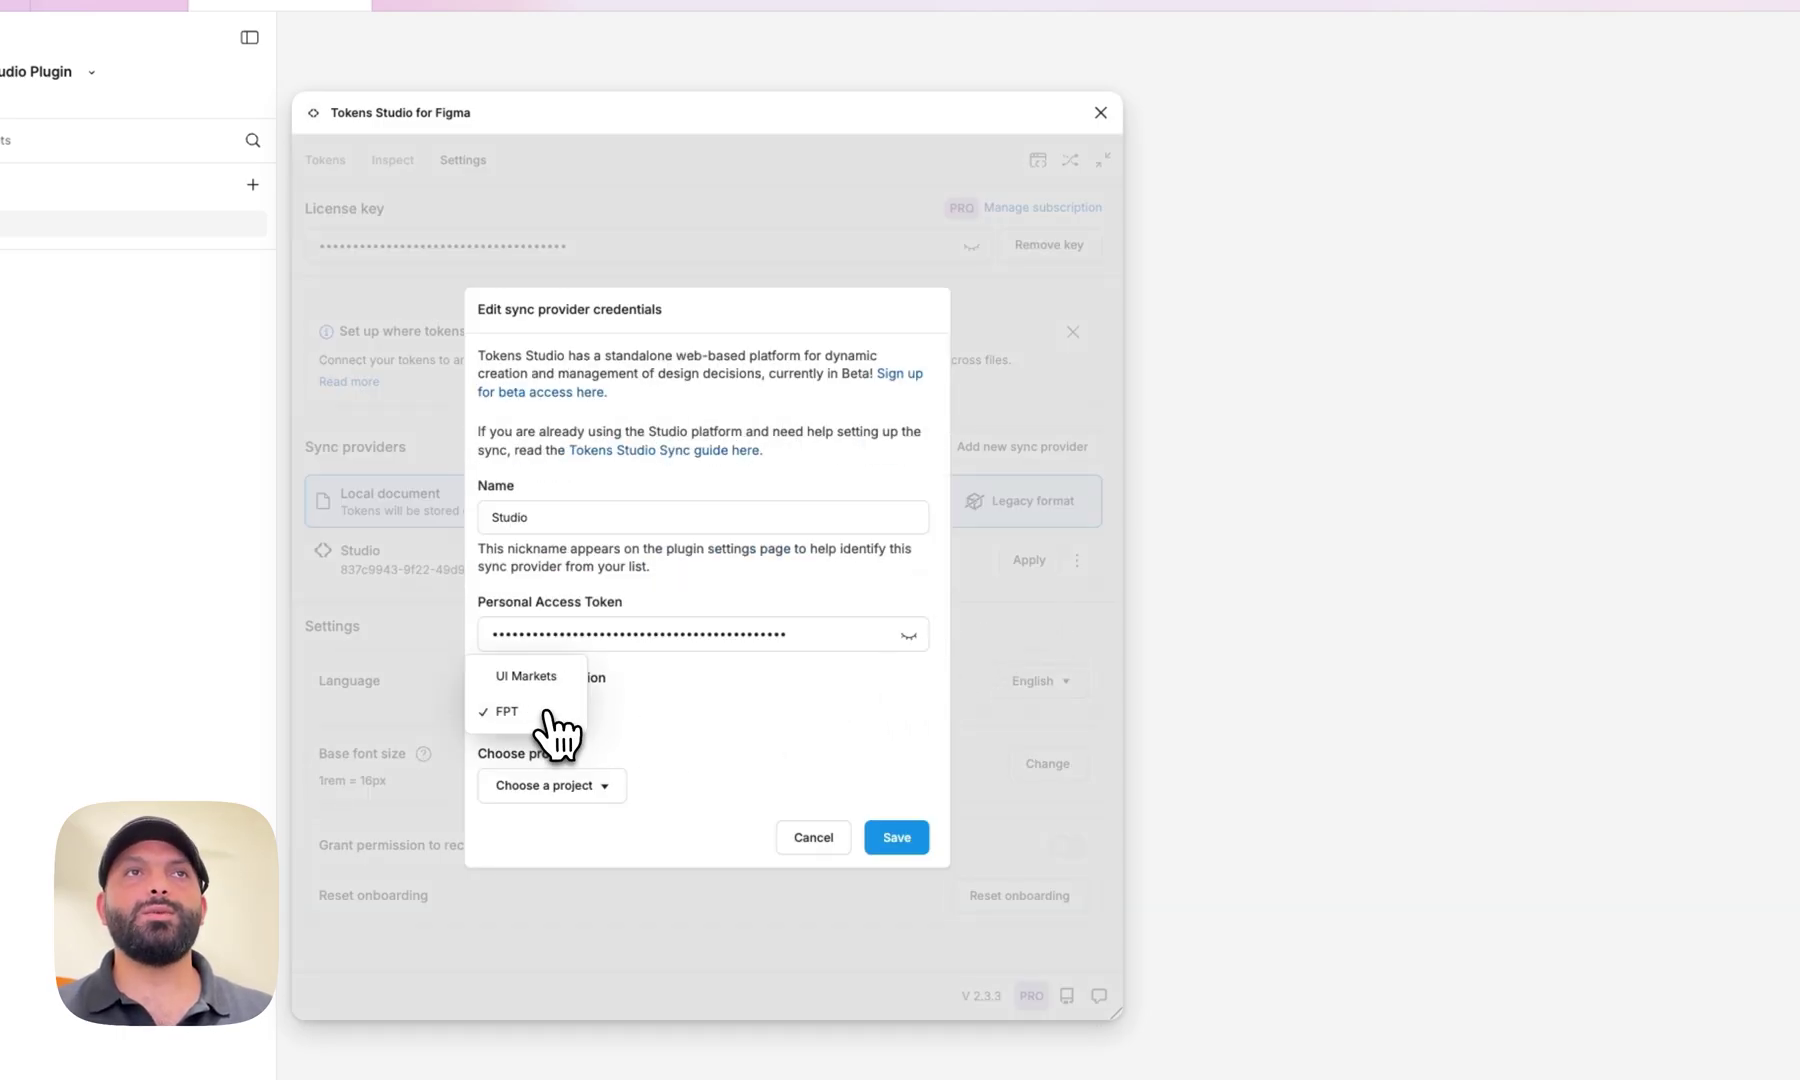
pyautogui.click(610, 787)
pyautogui.click(565, 855)
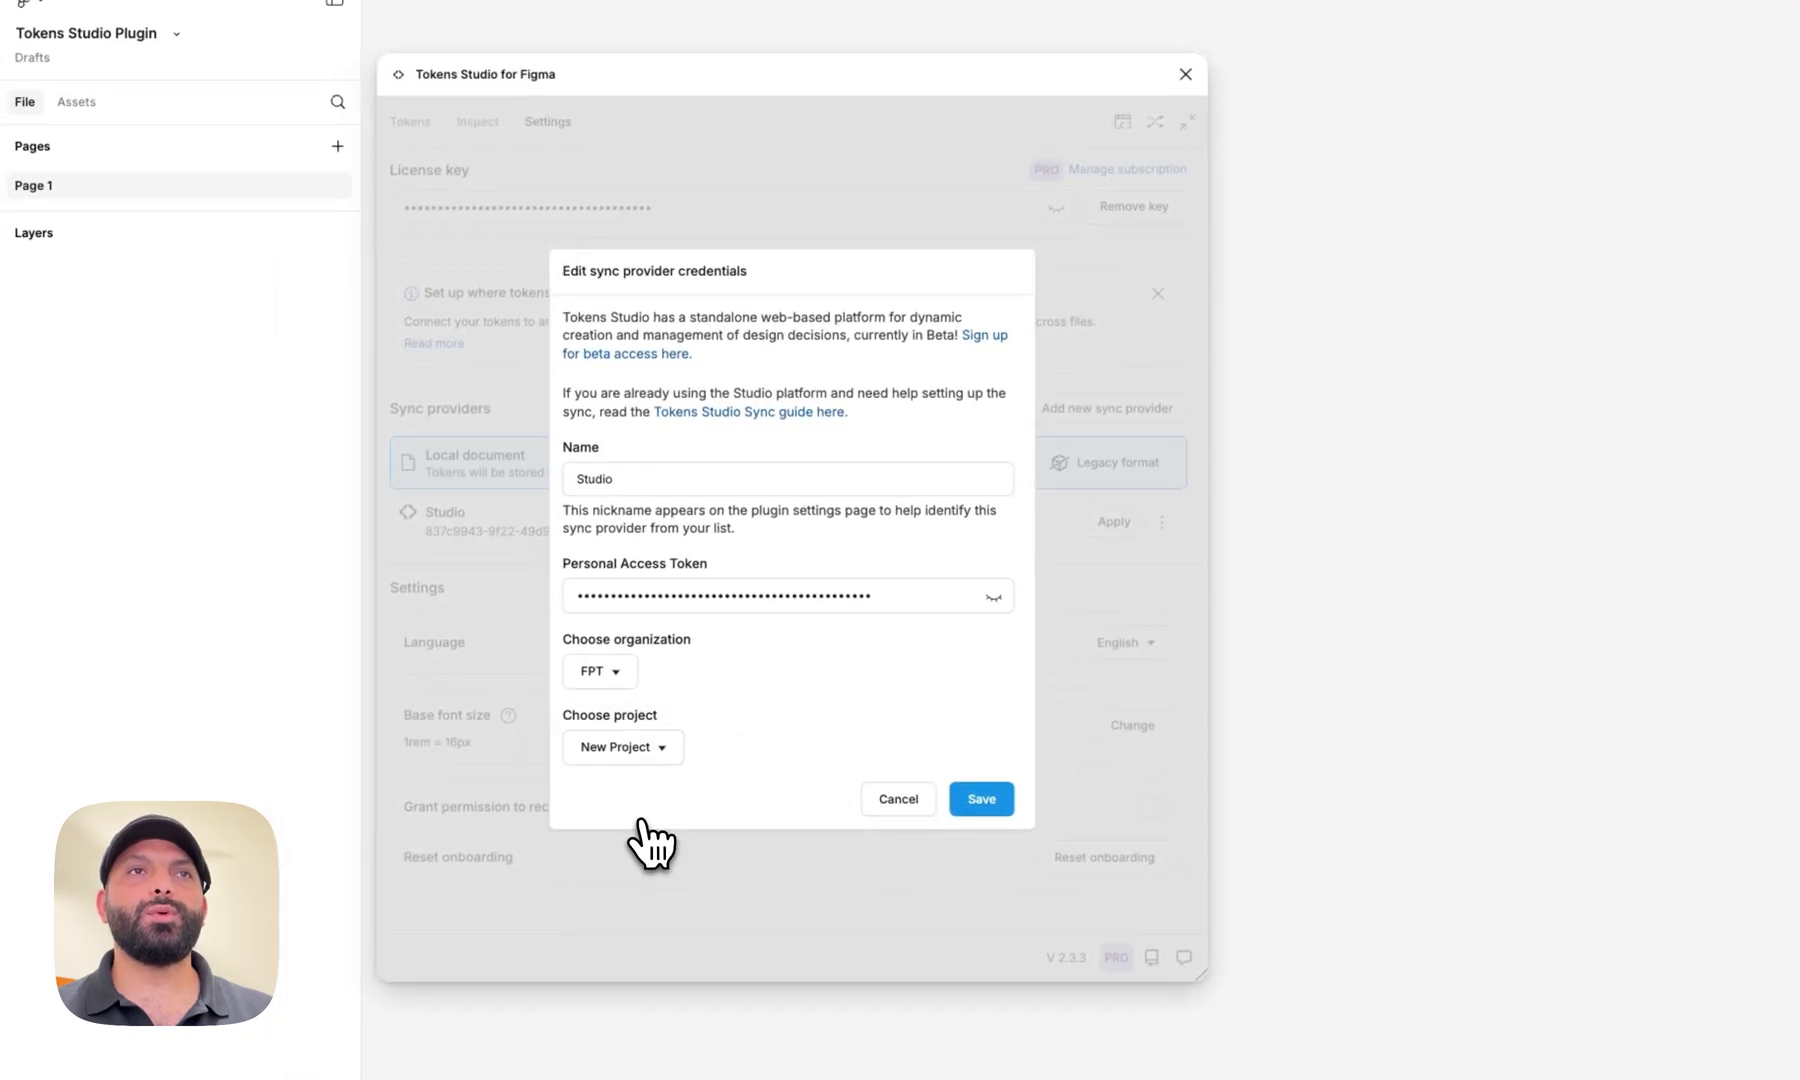
pyautogui.click(977, 800)
pyautogui.click(410, 122)
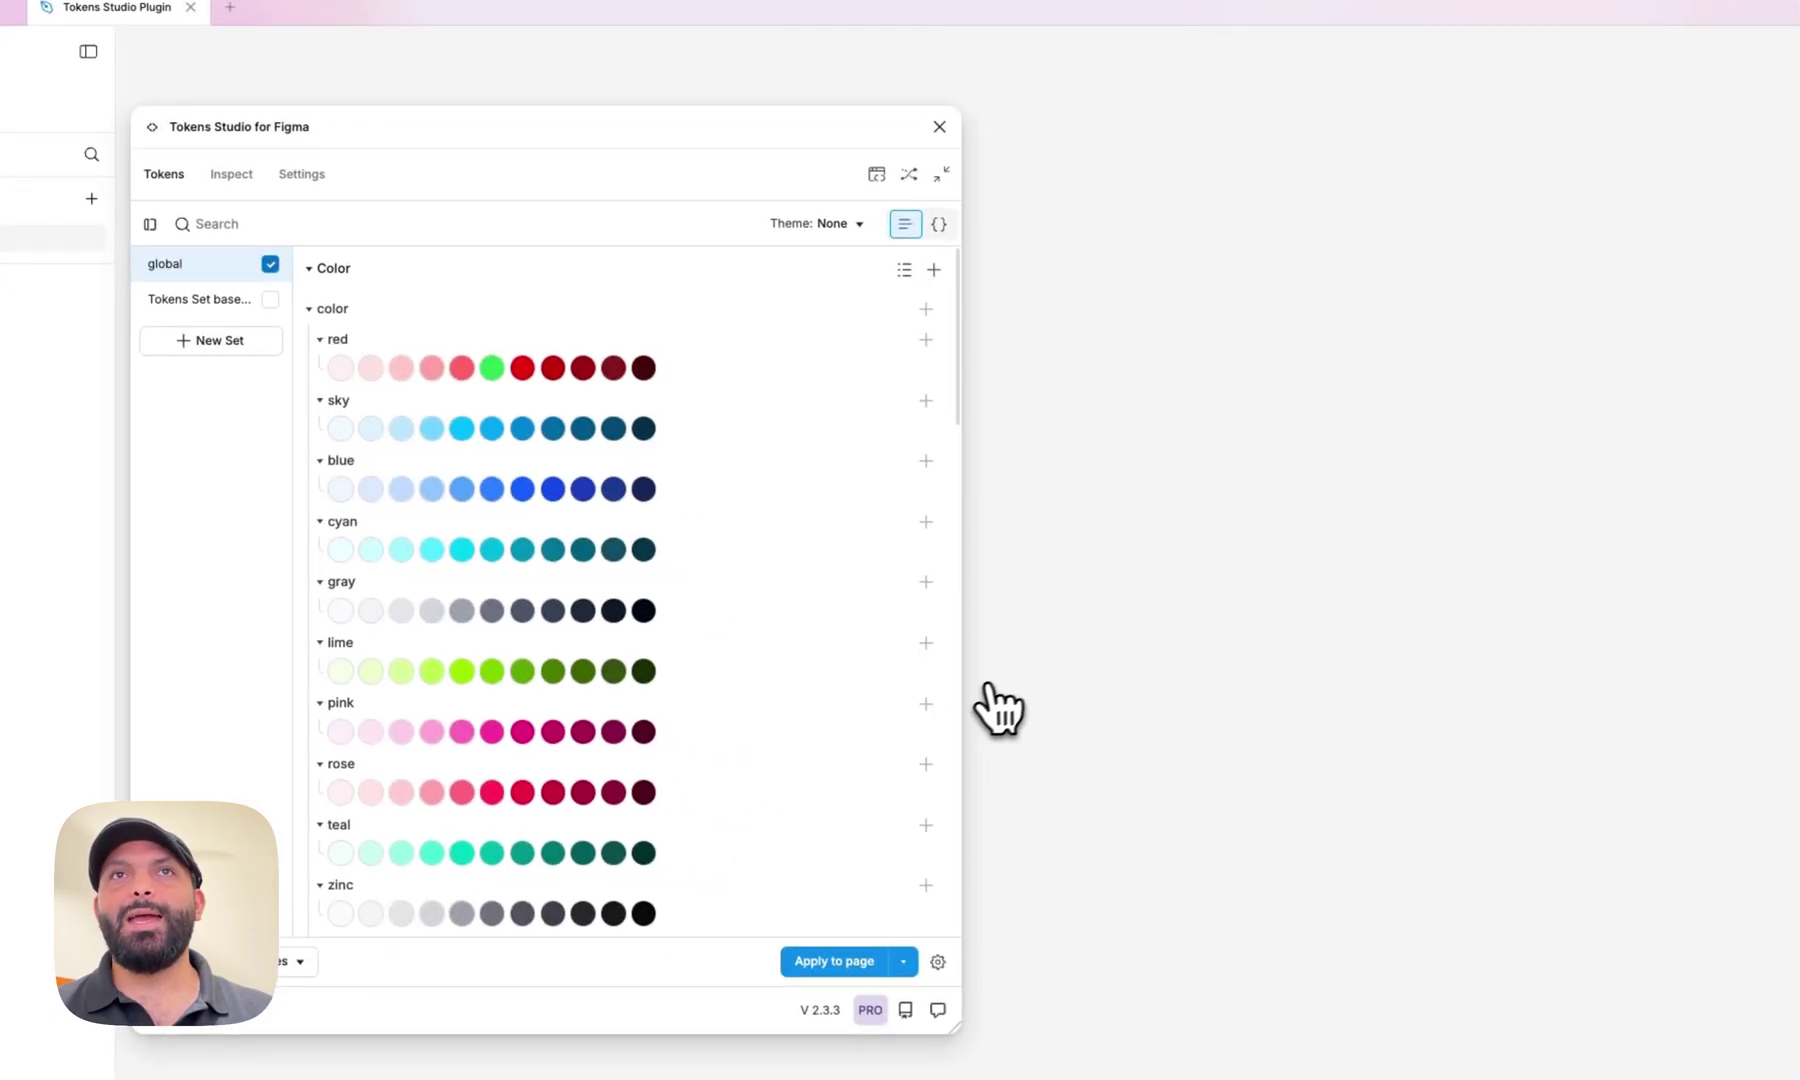
# Draw a new frame and fill it with the color.red.500 token
pyautogui.press('f')
pyautogui.moveTo(1019, 475); pyautogui.dragTo(1170, 637)
pyautogui.rightClick(493, 372)
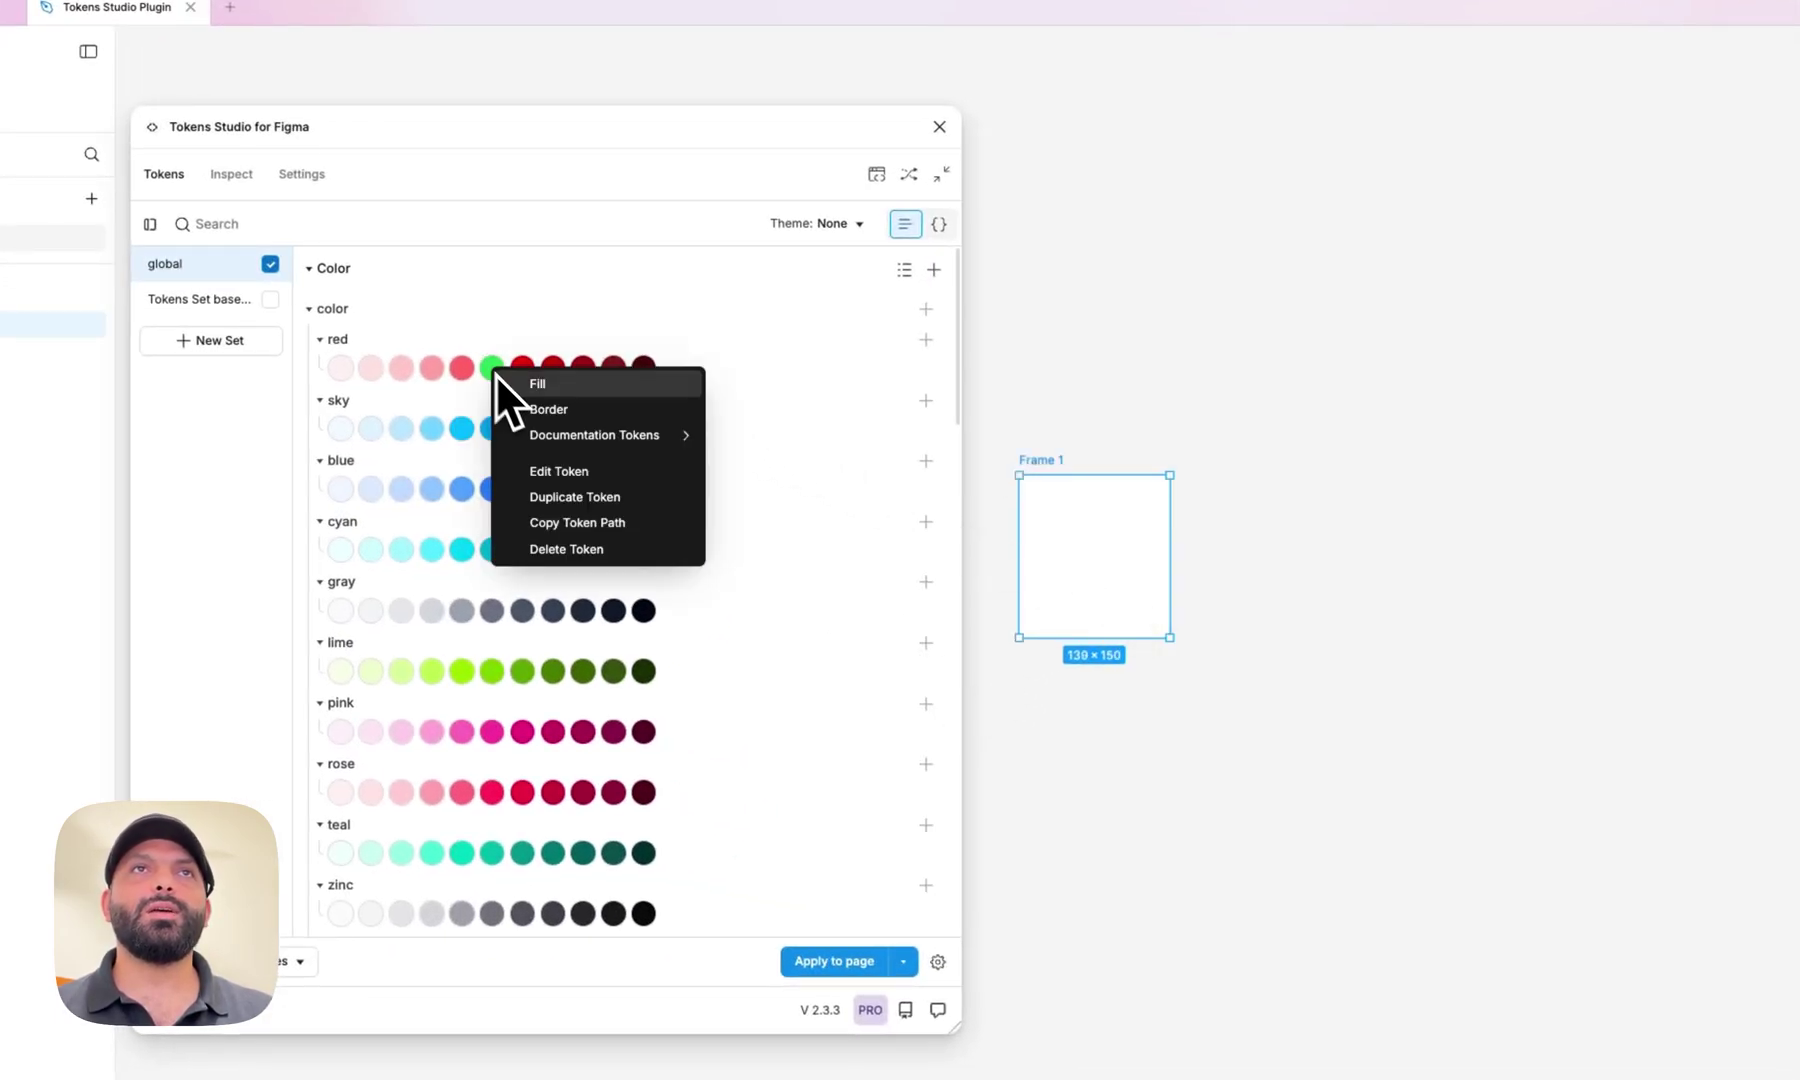
pyautogui.click(538, 388)
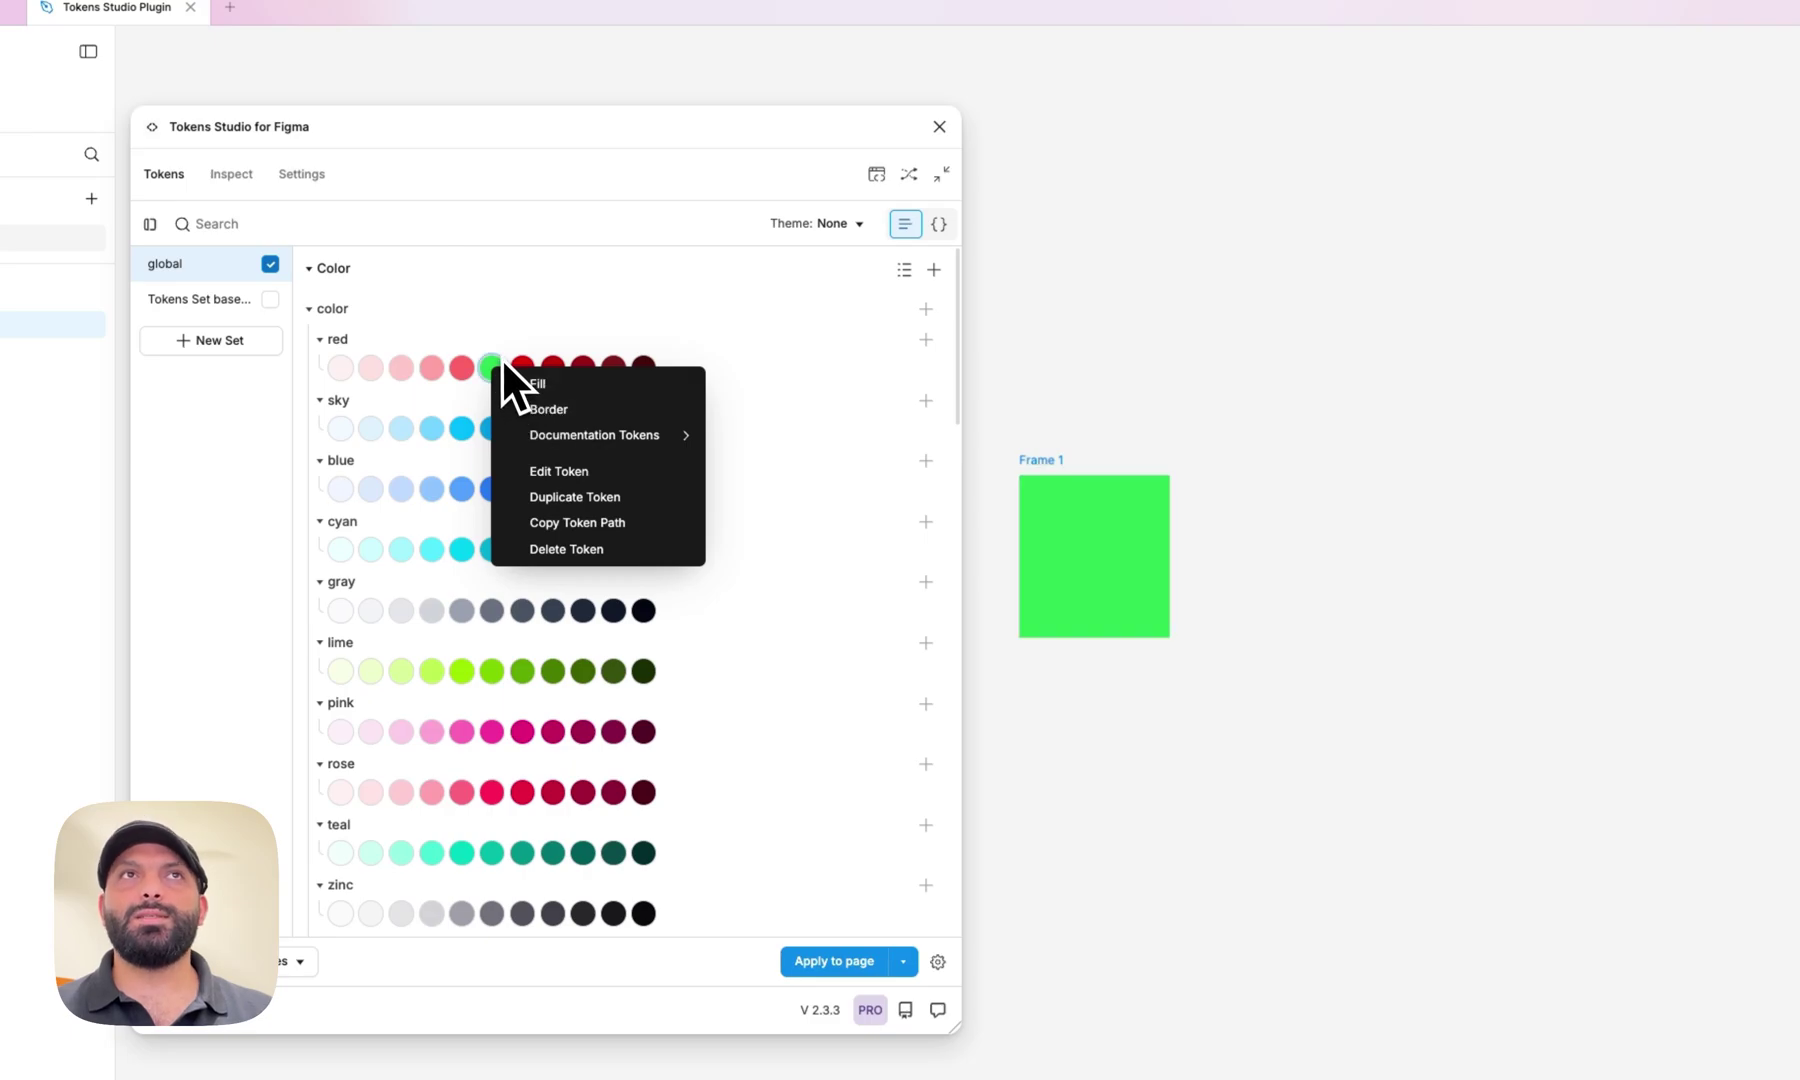
pyautogui.click(1190, 415)
# In Tokens Studio, change color.red.500 to magenta #de2fb7 and save it
pyautogui.press('super+Tab')
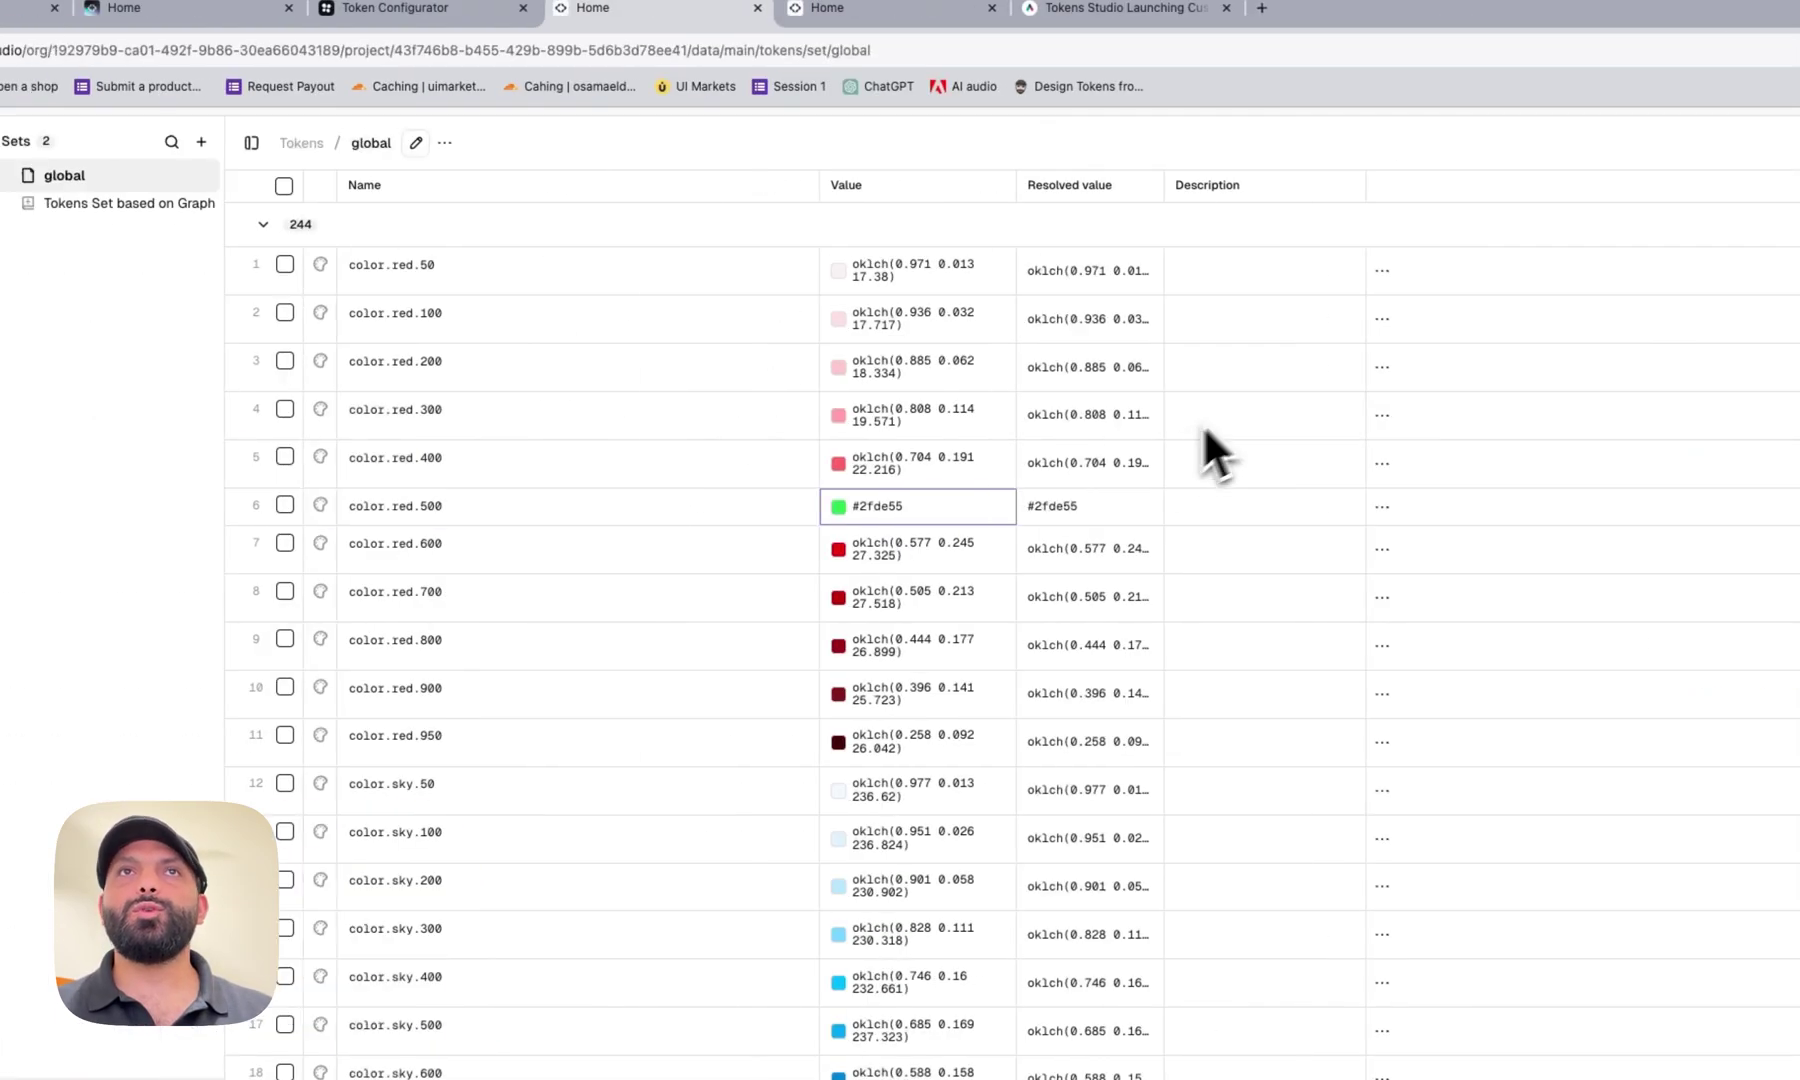
pyautogui.click(840, 512)
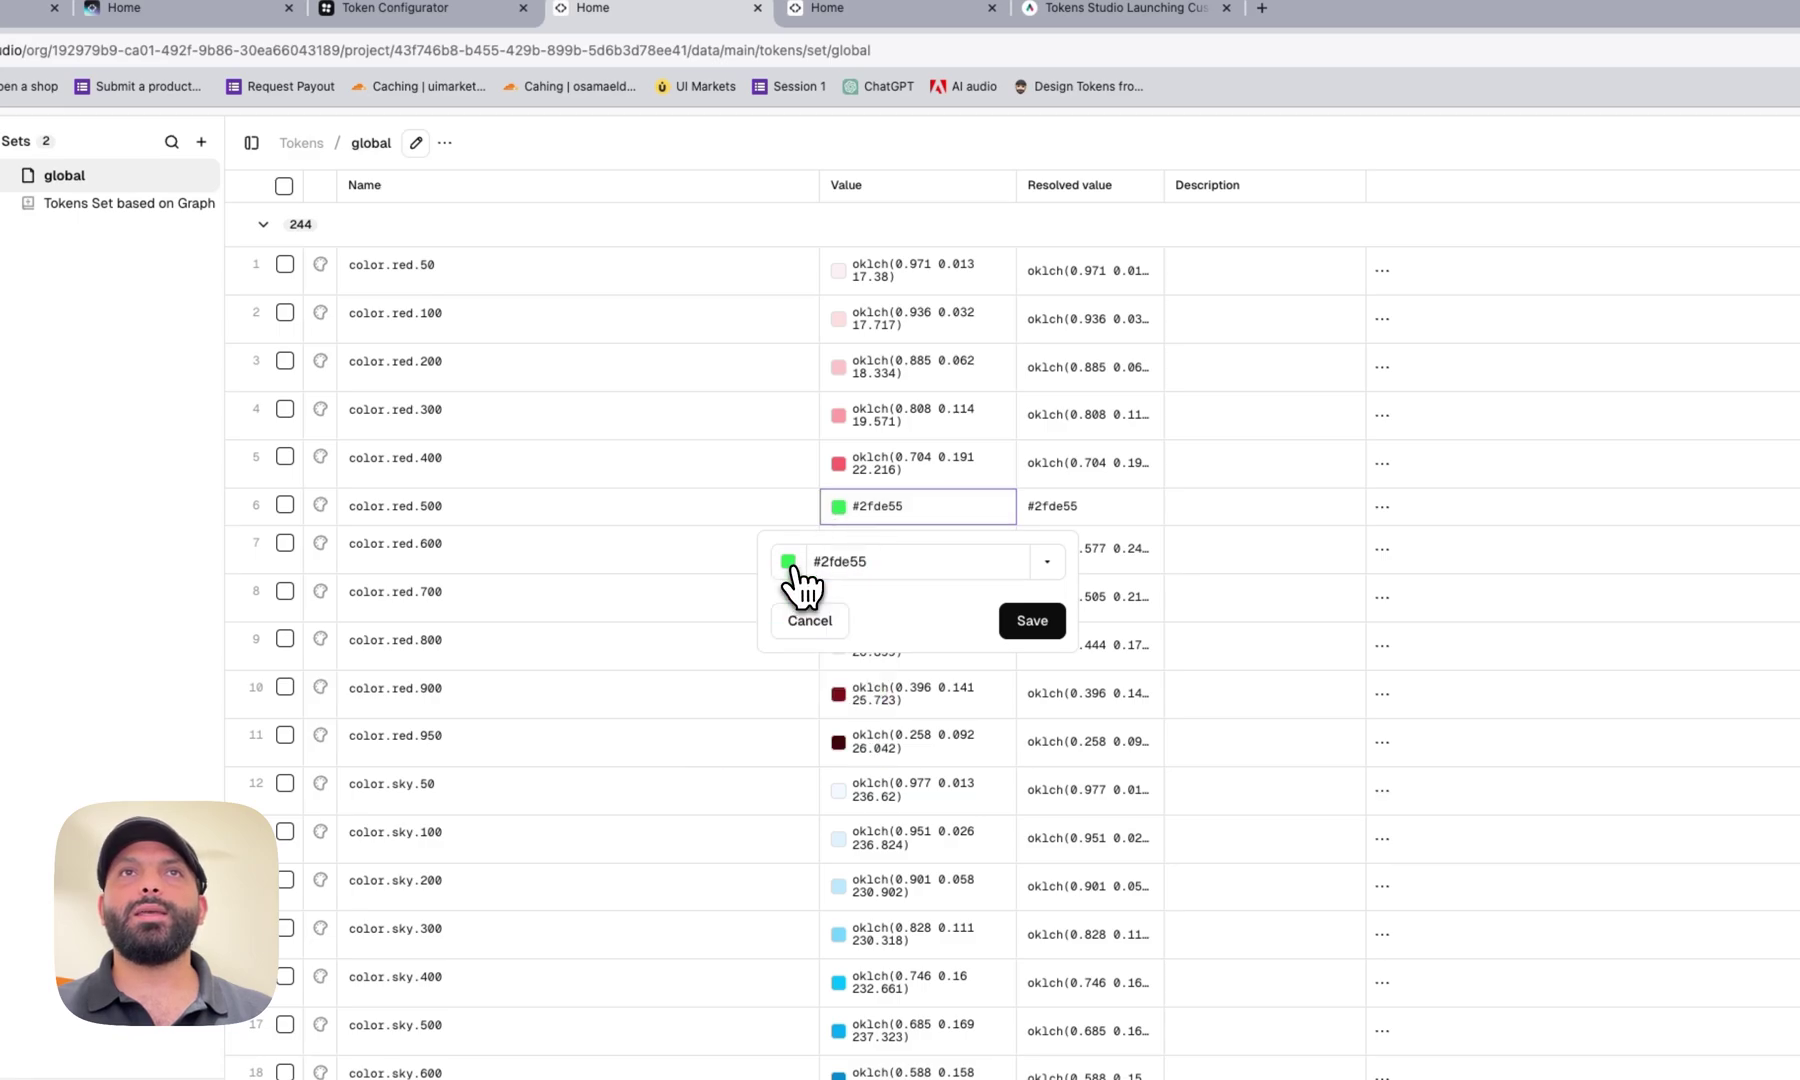
pyautogui.click(788, 563)
pyautogui.click(858, 756)
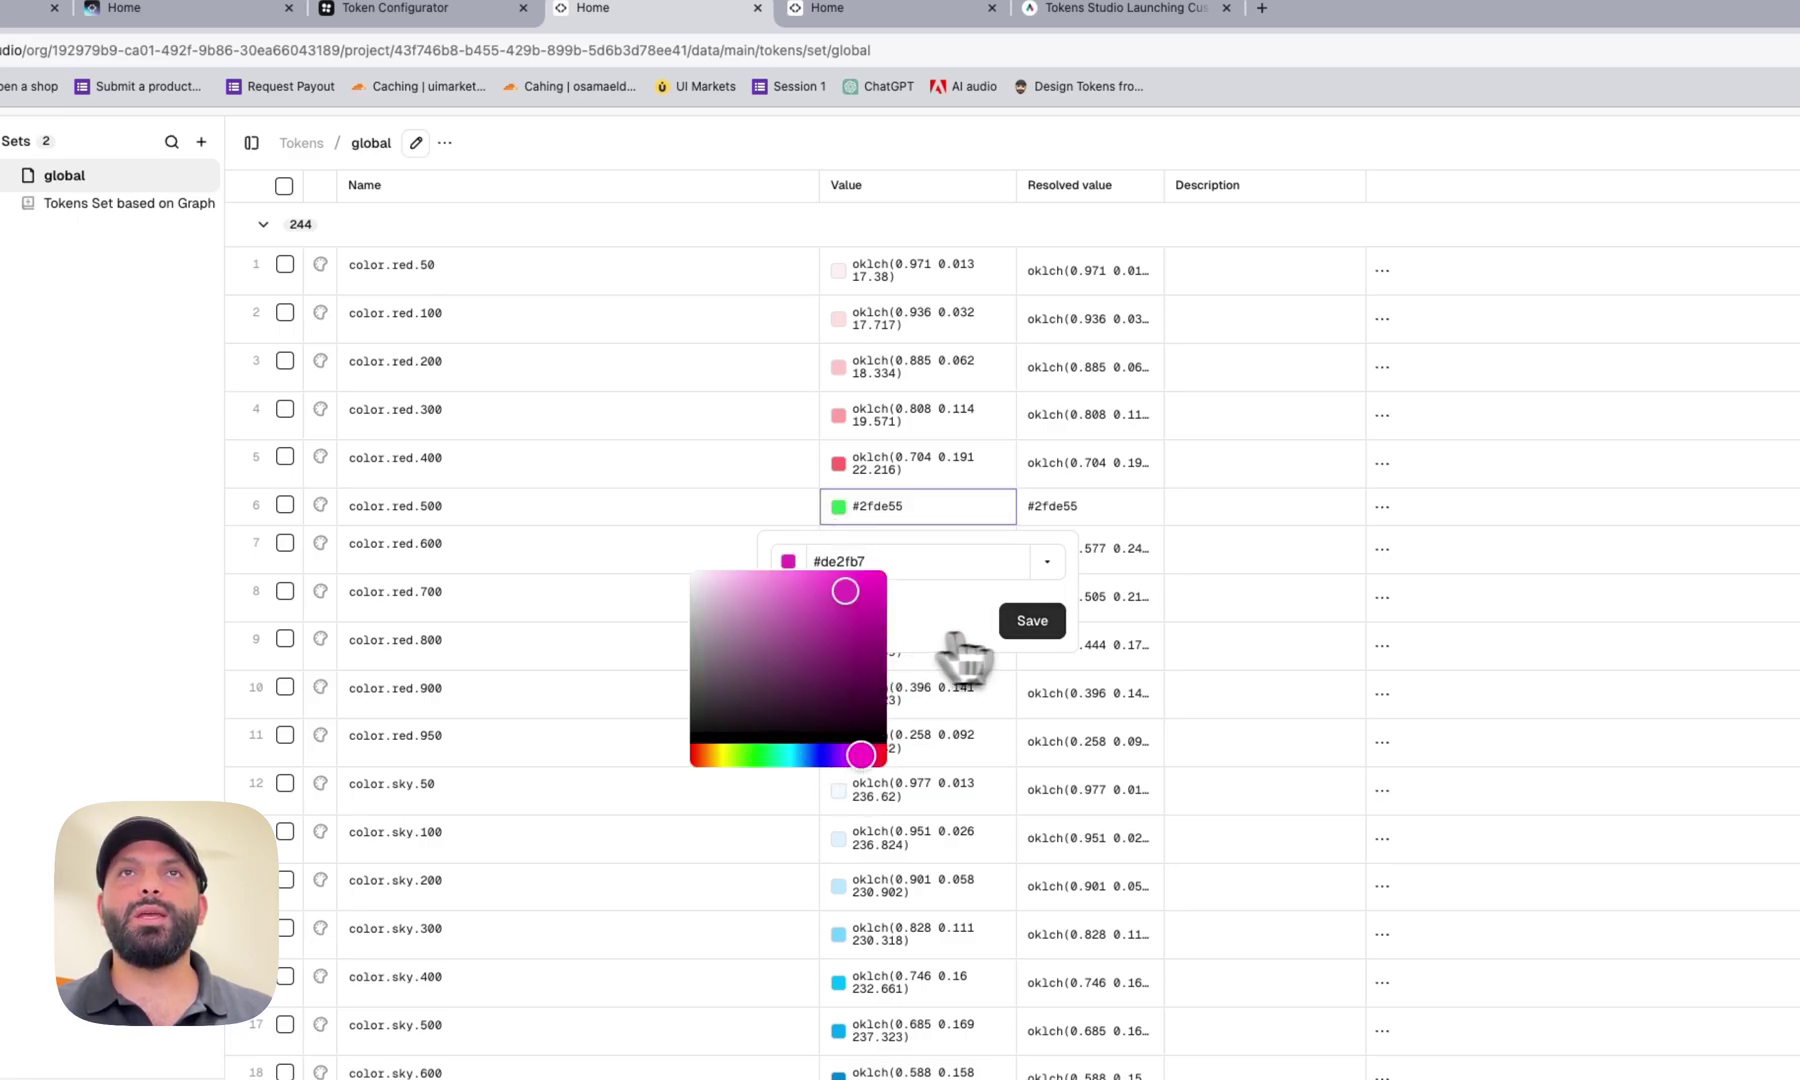
pyautogui.click(1032, 621)
# Pull the updated tokens into the Figma plugin and apply them to the page
pyautogui.press('super+Tab')
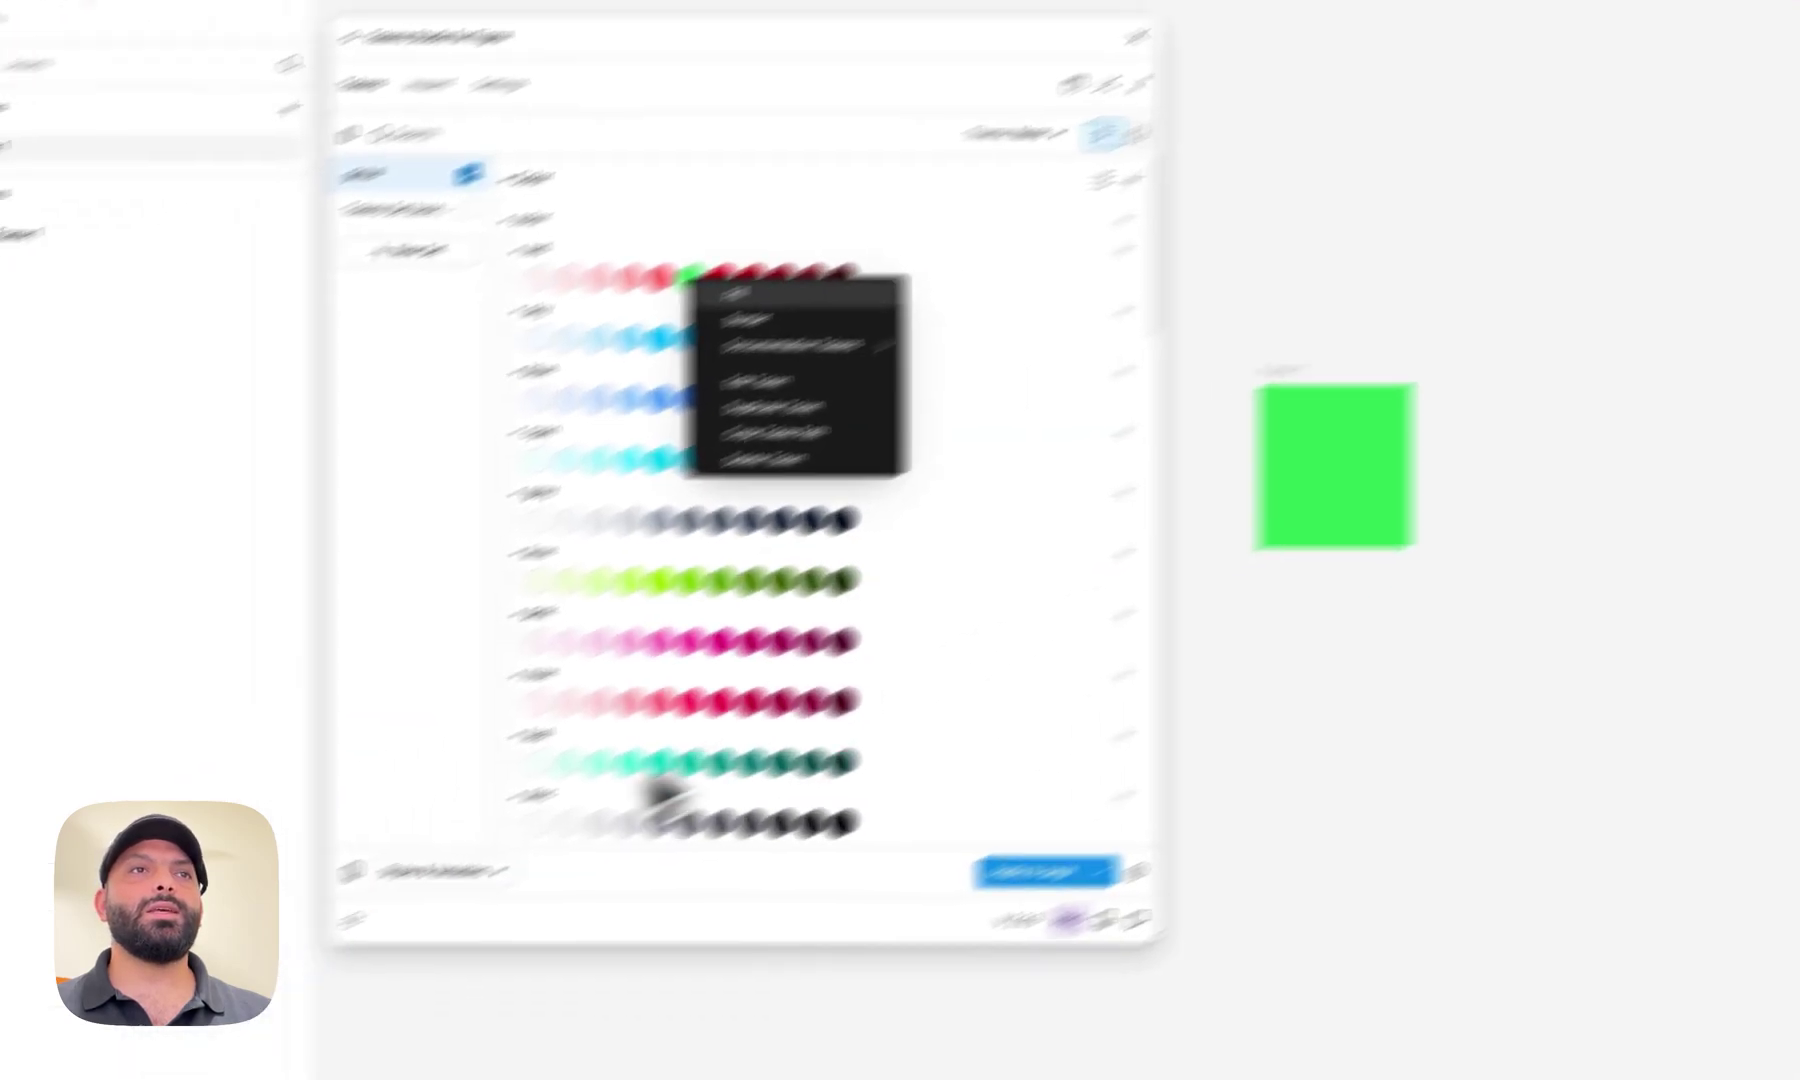
pyautogui.click(554, 891)
pyautogui.click(480, 862)
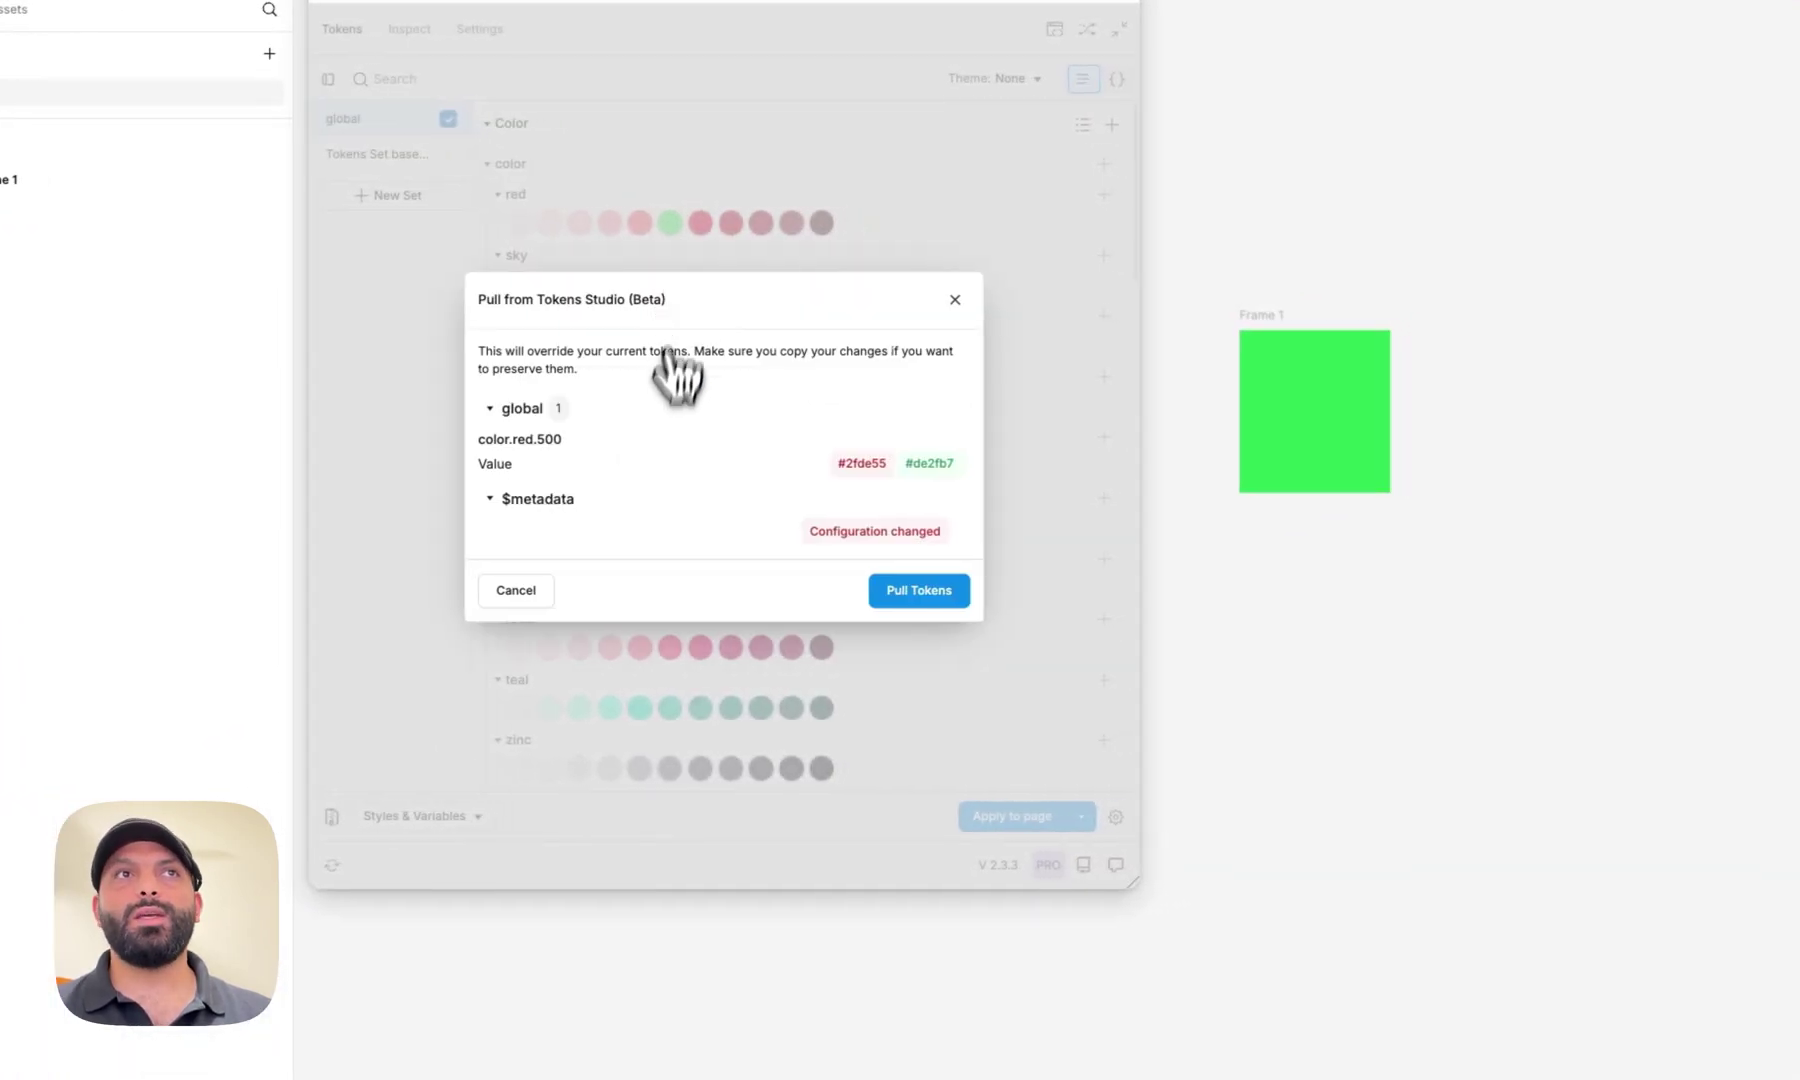
pyautogui.moveTo(477, 440); pyautogui.dragTo(570, 446)
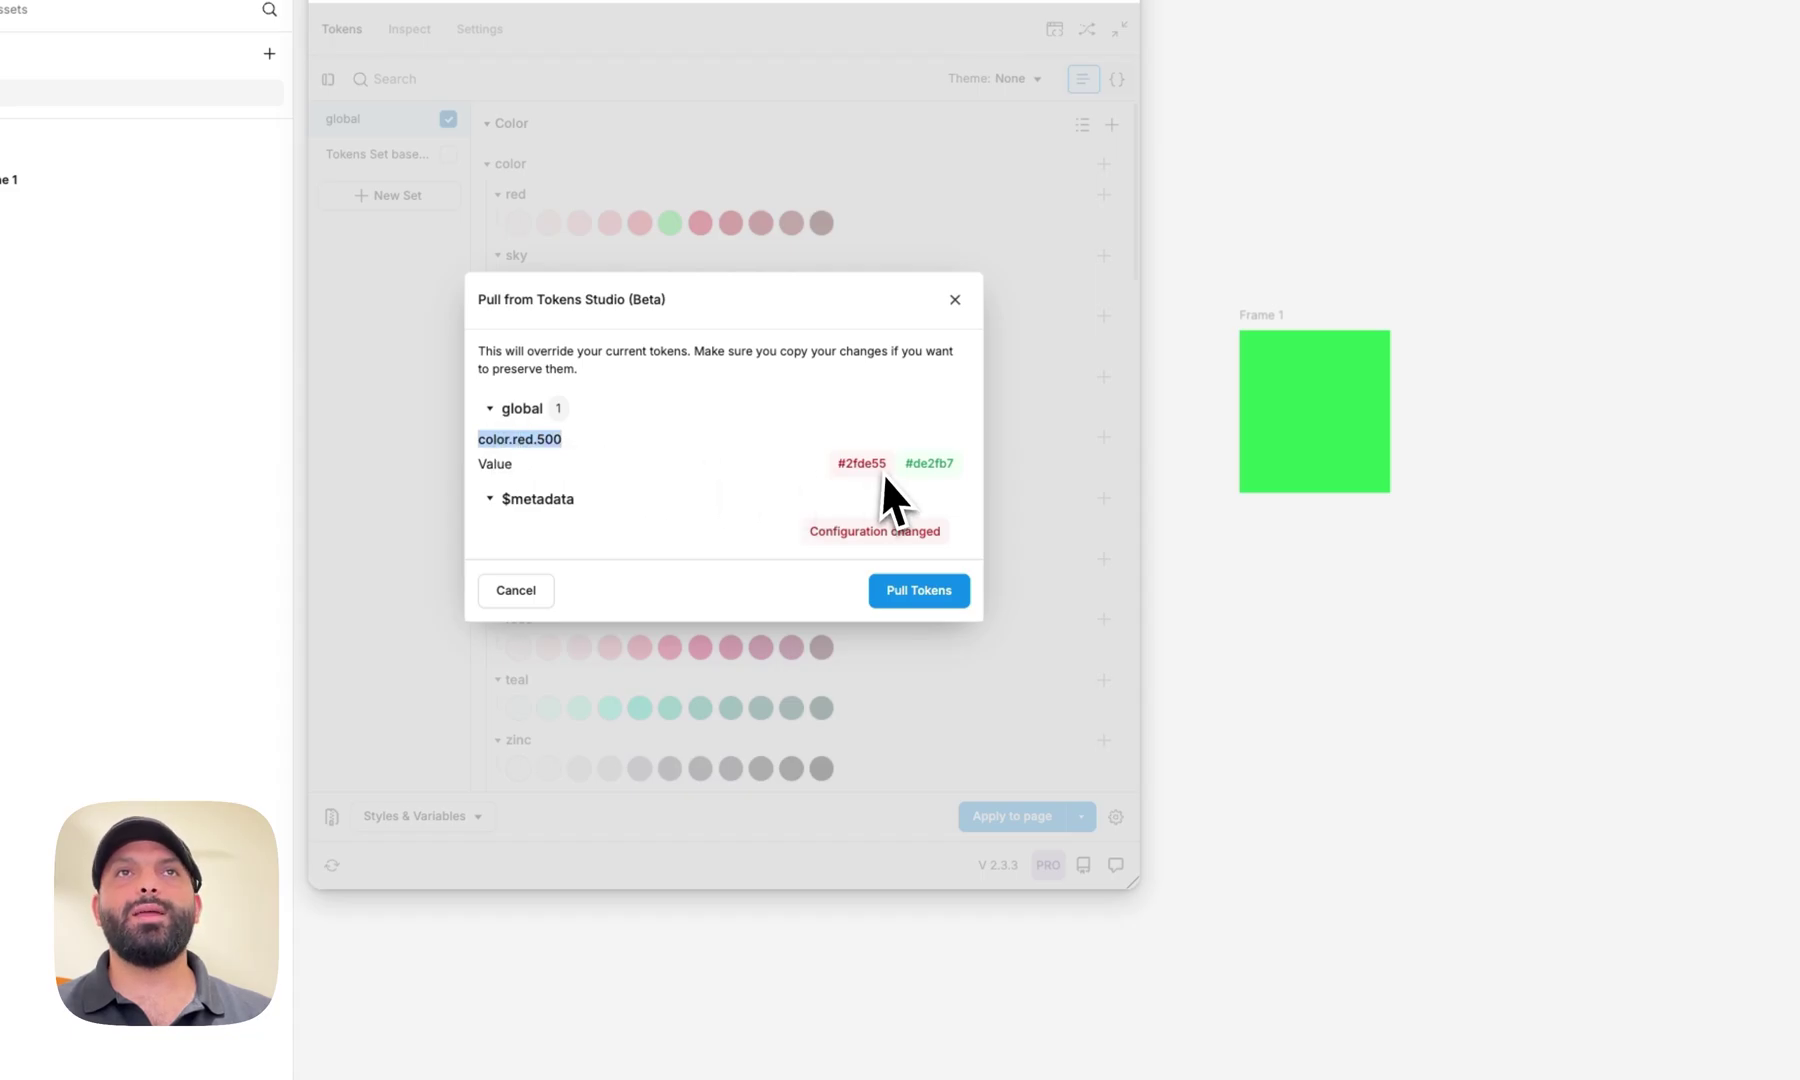
pyautogui.click(907, 598)
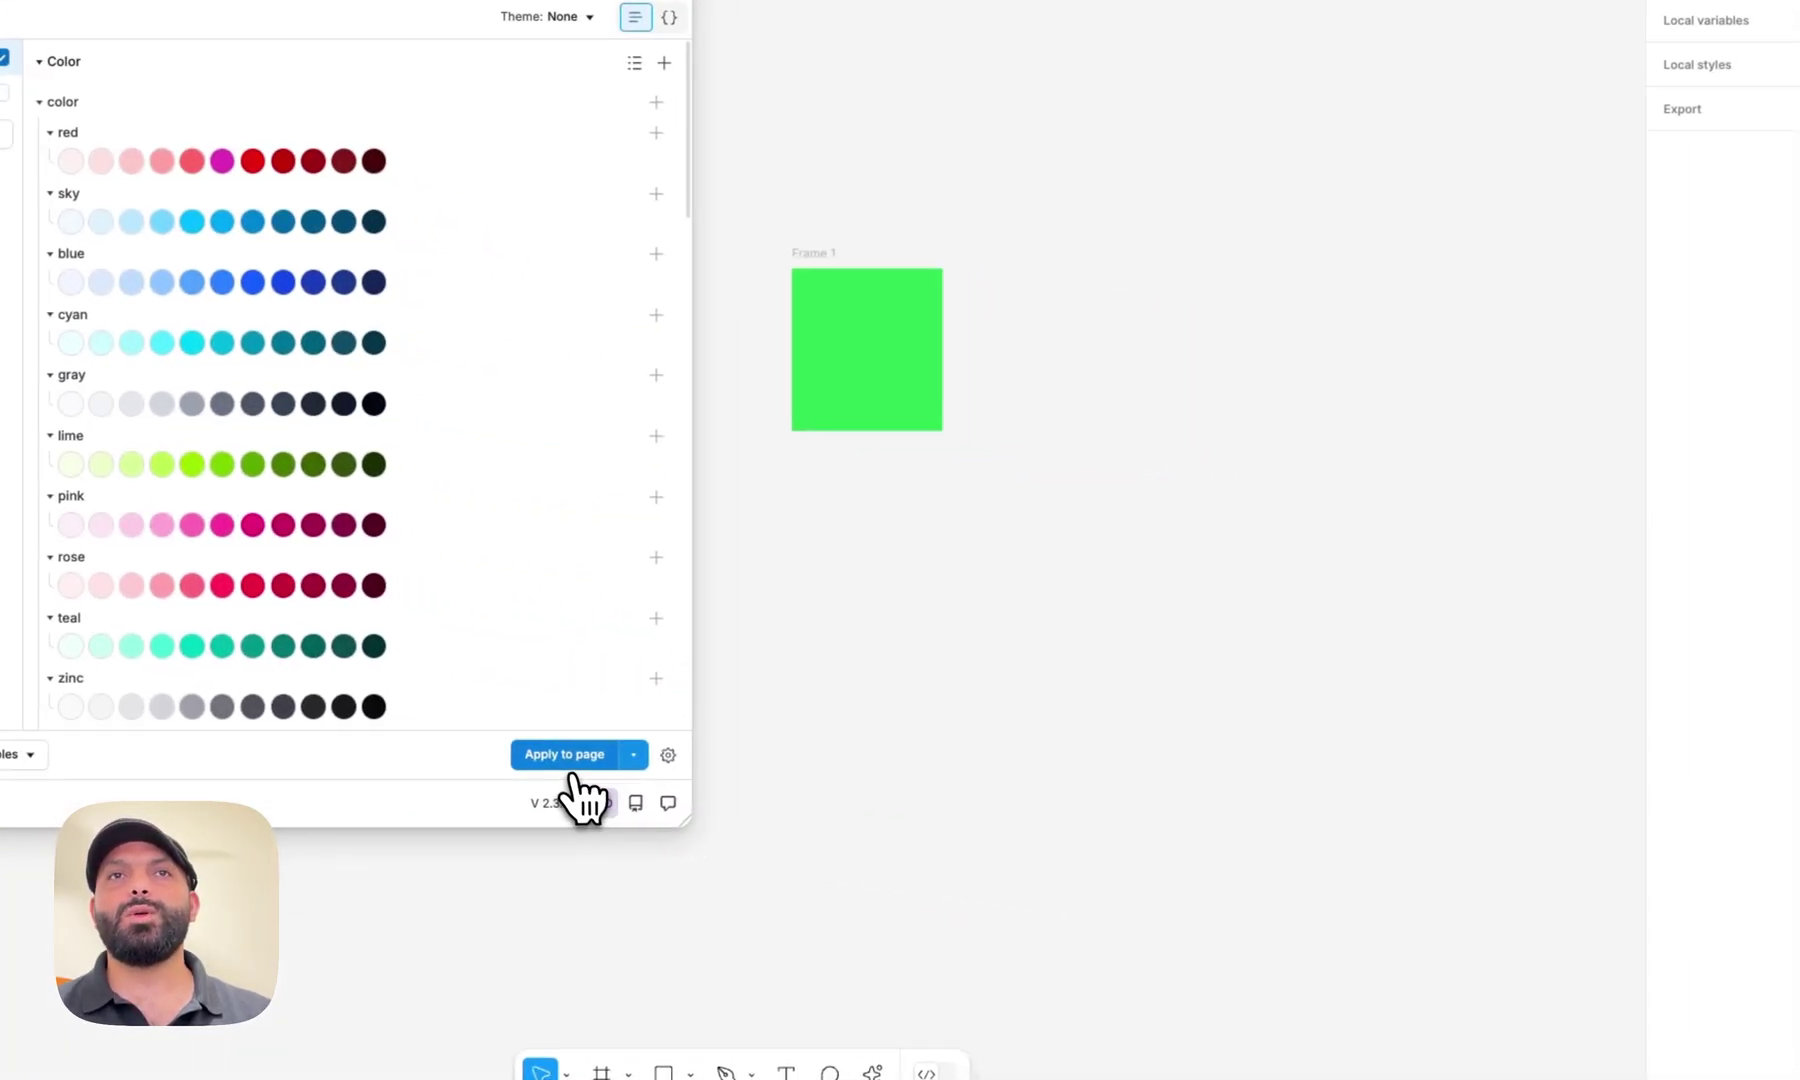
pyautogui.click(843, 793)
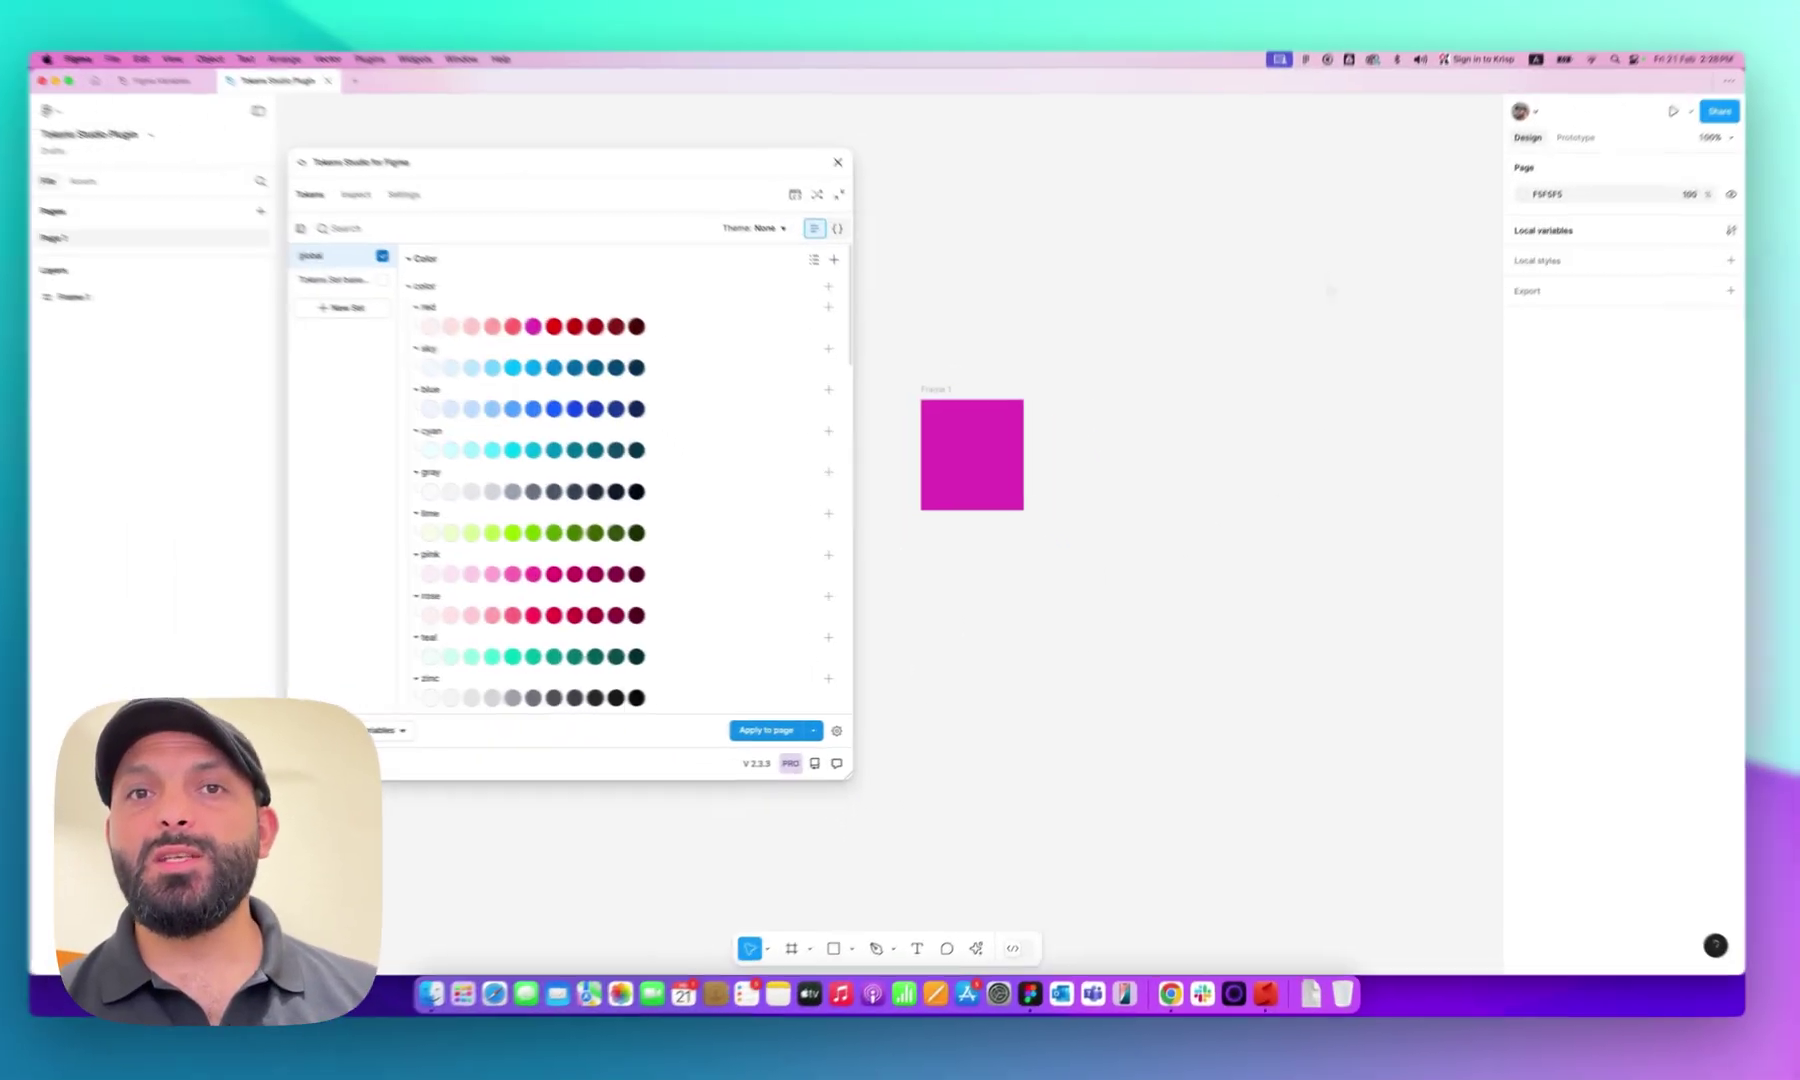
pyautogui.press('super+Tab')
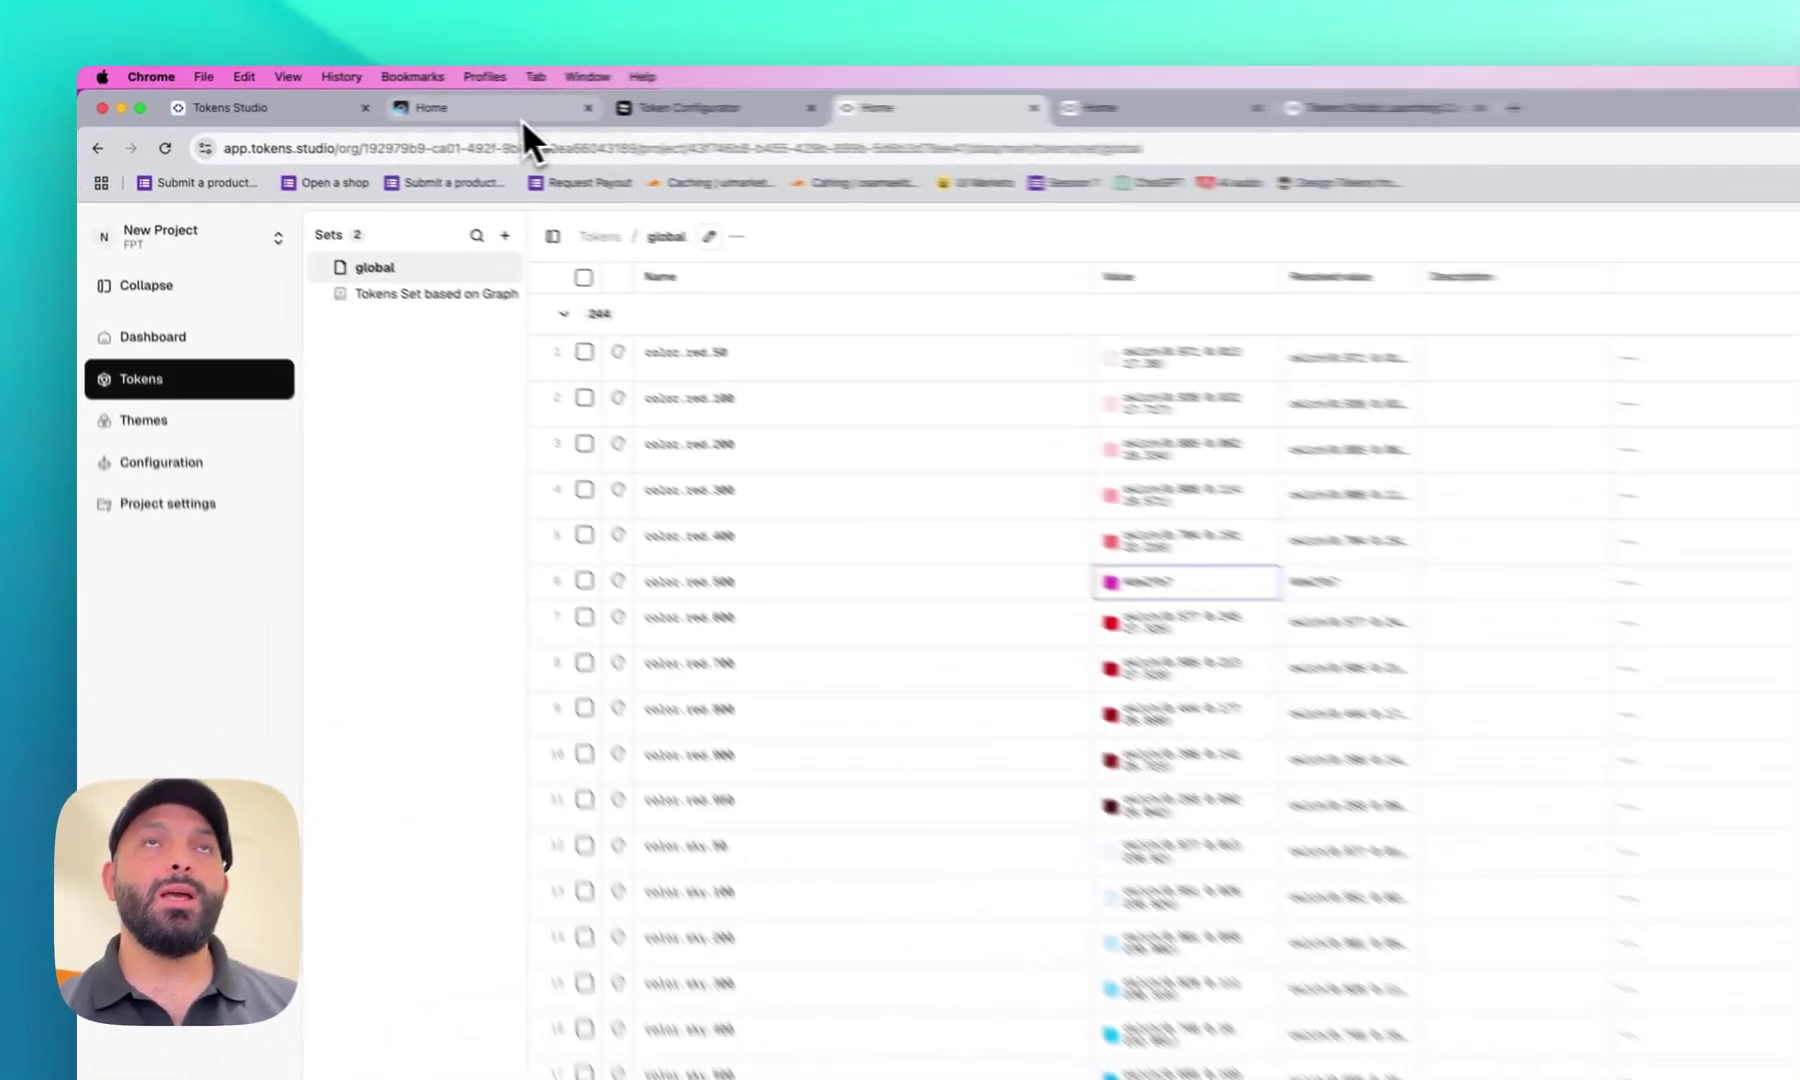
# Open the Token Configurator graph editor showing the #D33C3C colour-scale graph
pyautogui.click(505, 110)
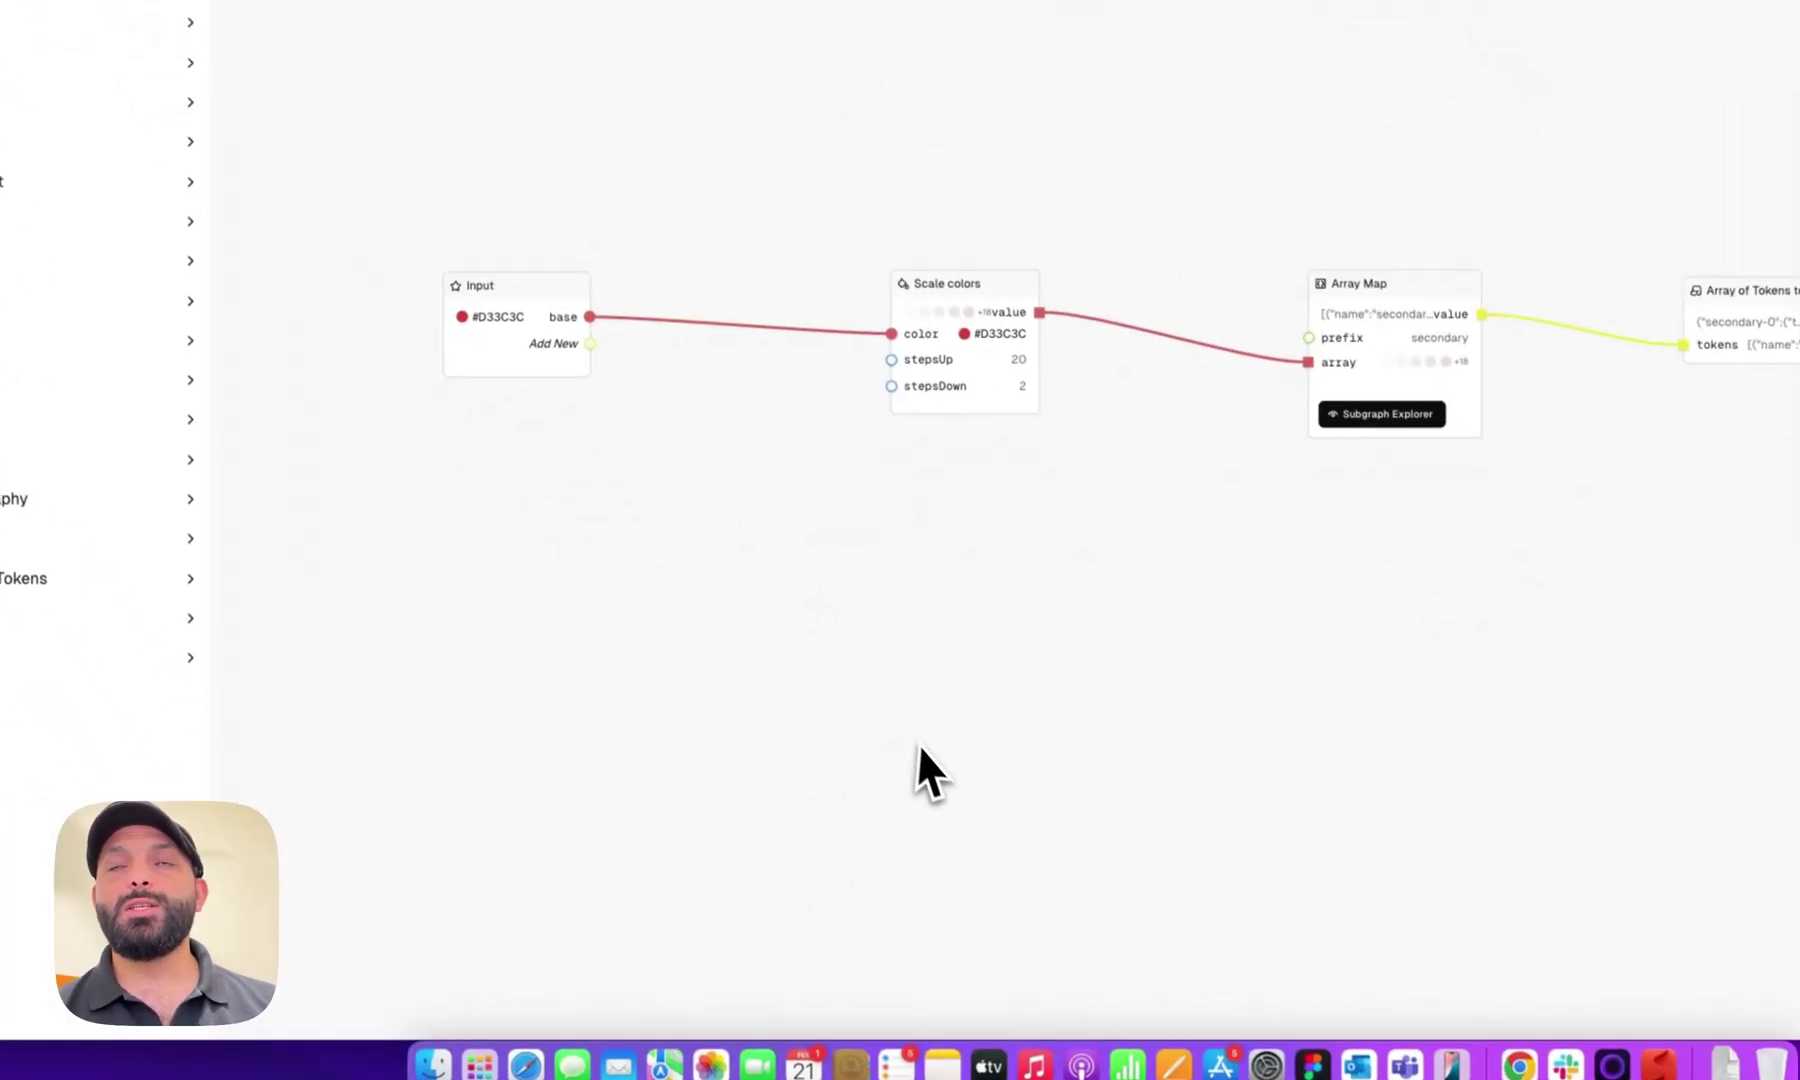